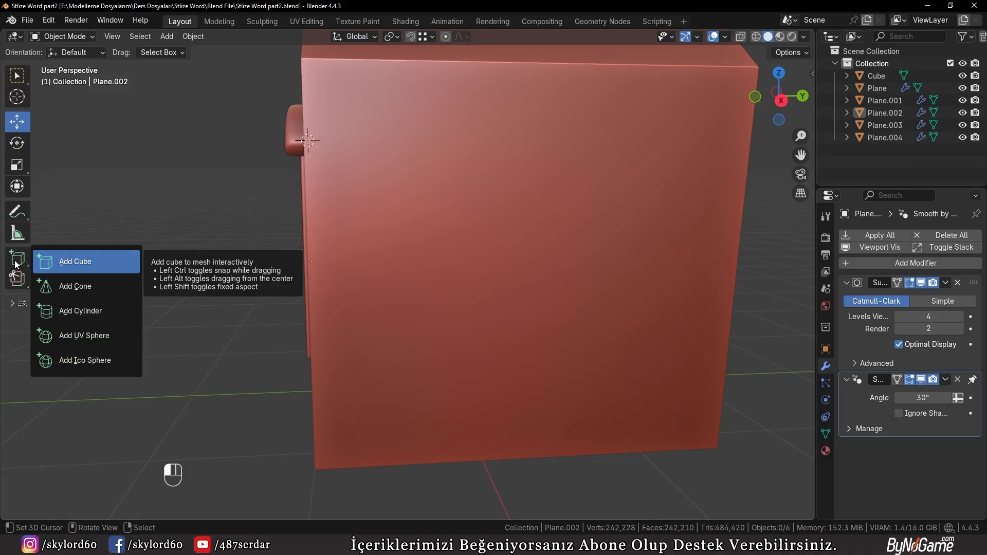
Step: Draw an upright cube block on the house's side wall, about 66 cm tall, 11 cm wide and 16 cm deep
{"action": "left_click", "coordinate": [81, 263]}
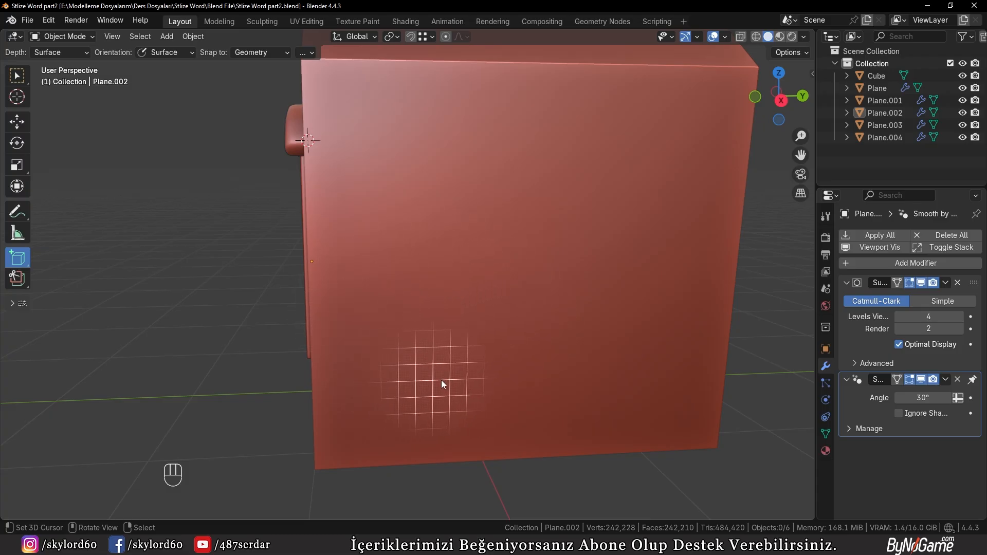
{"action": "middle_click_drag", "start_coordinate": [338, 389], "coordinate": [427, 360]}
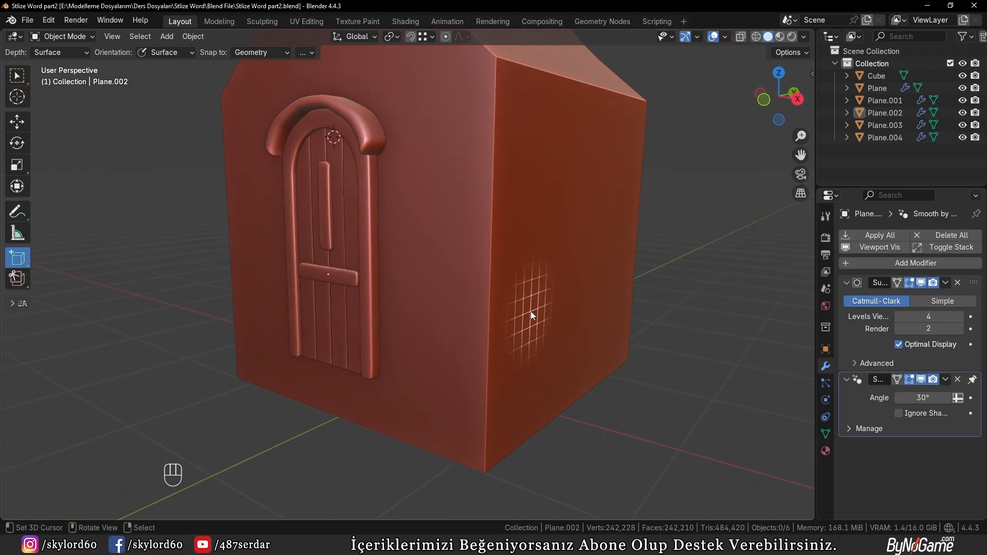
{"action": "middle_click_drag", "start_coordinate": [465, 308], "coordinate": [503, 119]}
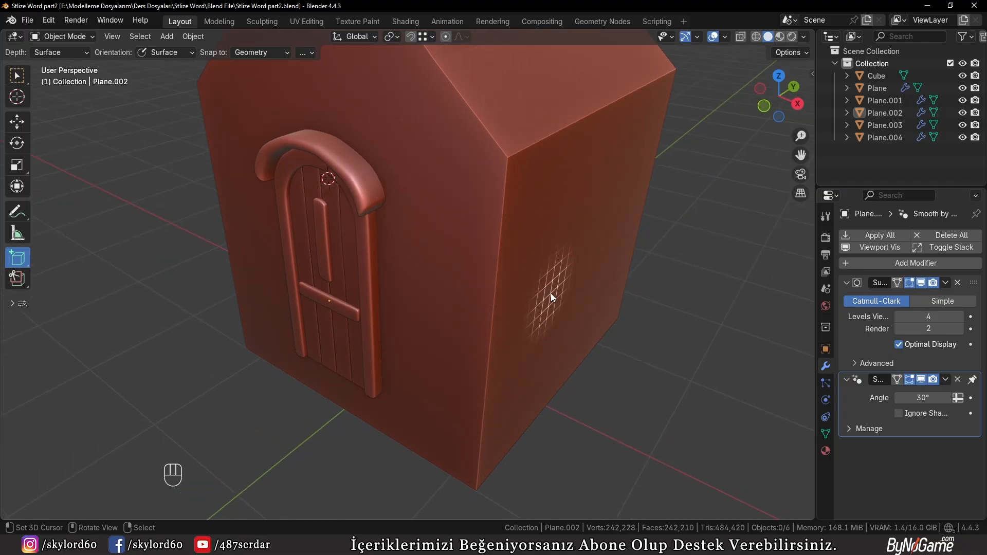
{"action": "middle_click_drag", "start_coordinate": [551, 293], "coordinate": [472, 248]}
{"action": "left_click_drag", "start_coordinate": [416, 209], "coordinate": [434, 325]}
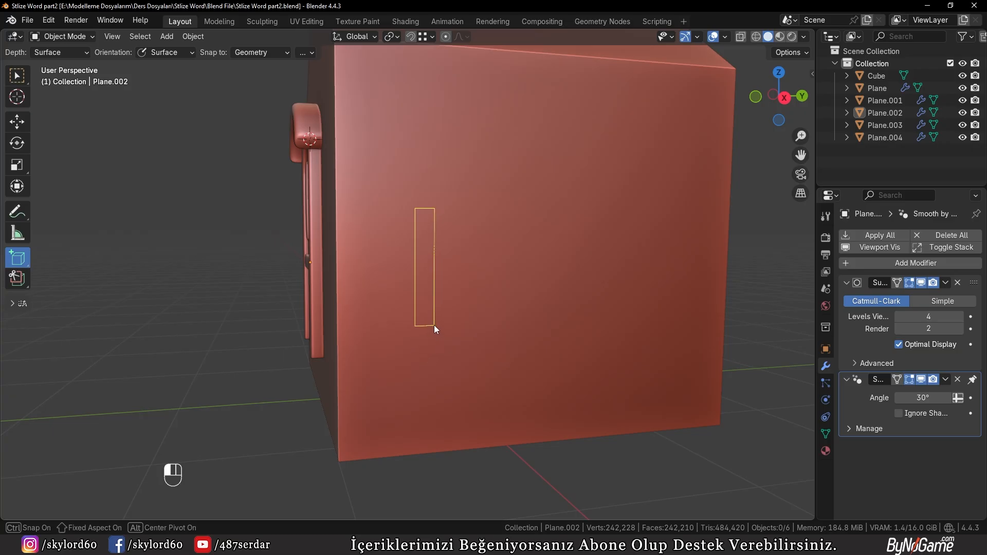
{"action": "left_click_drag", "start_coordinate": [434, 326], "coordinate": [434, 325]}
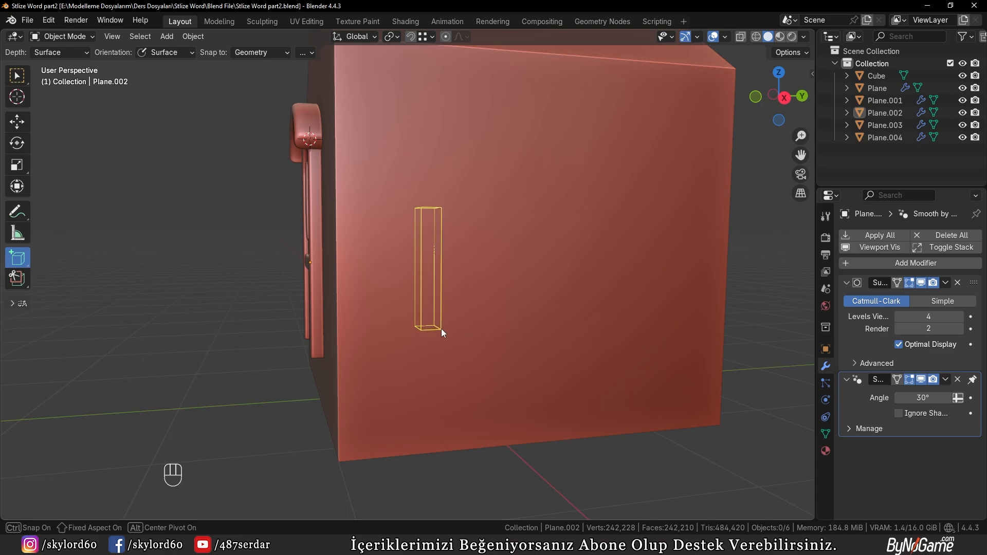
{"action": "left_click", "coordinate": [442, 332]}
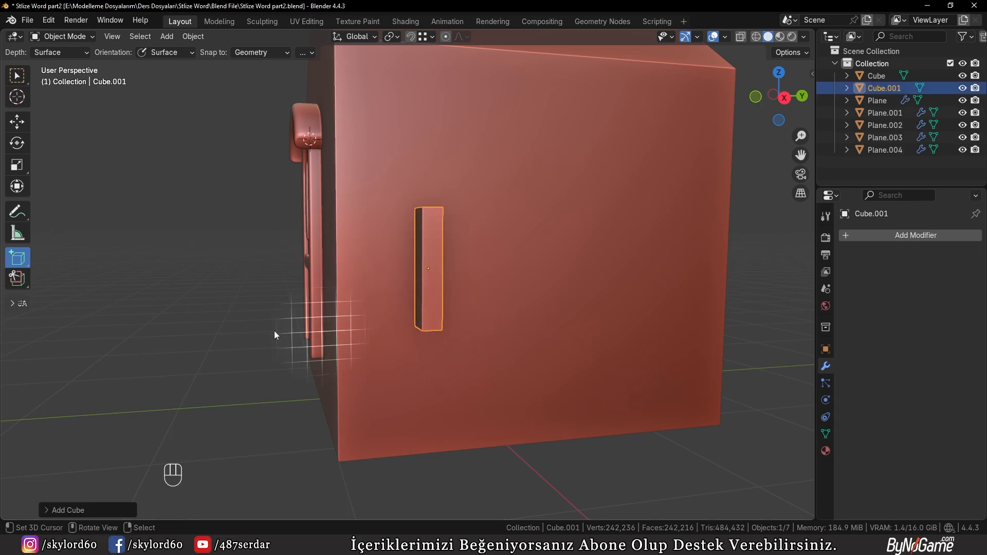
Step: Shift the new block slightly in the positive Y direction along the side wall with the Move tool
{"action": "middle_click_drag", "start_coordinate": [274, 331], "coordinate": [267, 282]}
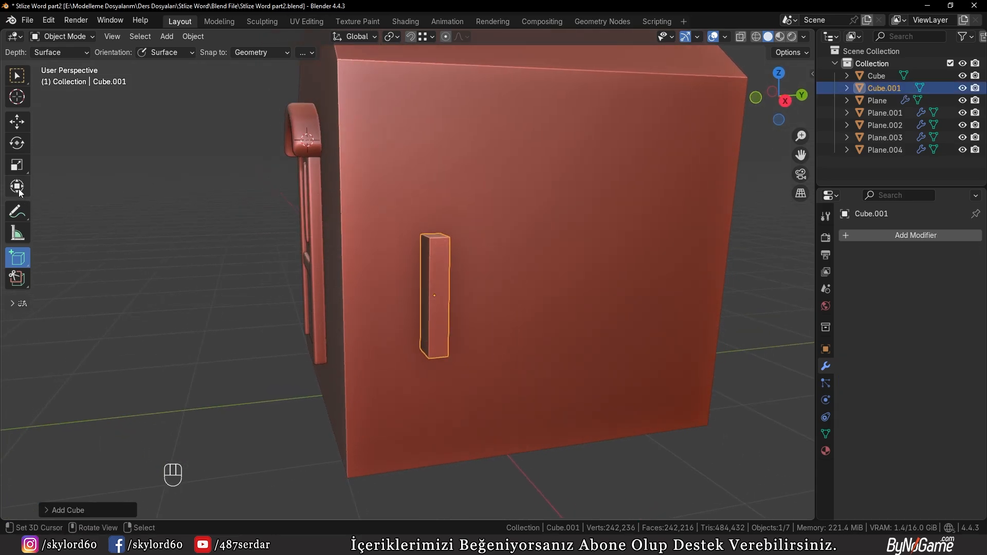
{"action": "left_click", "coordinate": [16, 124]}
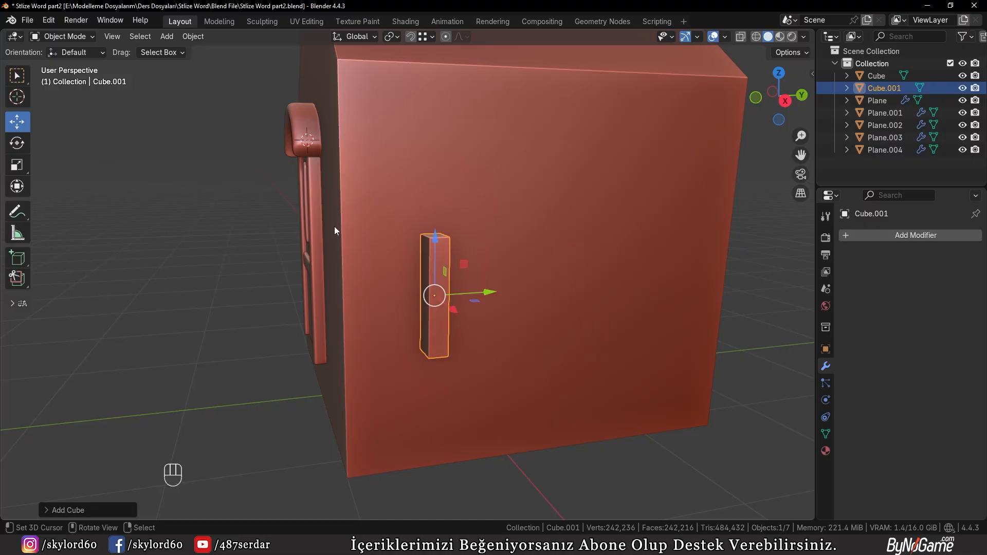
{"action": "middle_click_drag", "start_coordinate": [334, 231], "coordinate": [390, 233]}
{"action": "mouse_move", "coordinate": [491, 293]}
{"action": "left_mouse_down"}
{"action": "mouse_move", "coordinate": [478, 293]}
{"action": "mouse_move", "coordinate": [507, 293]}
{"action": "left_mouse_up"}
{"action": "middle_click_drag", "start_coordinate": [507, 293], "coordinate": [542, 282]}
Step: Scale the block down slightly overall and stretch it a little along the Z axis
{"action": "key", "text": "s"}
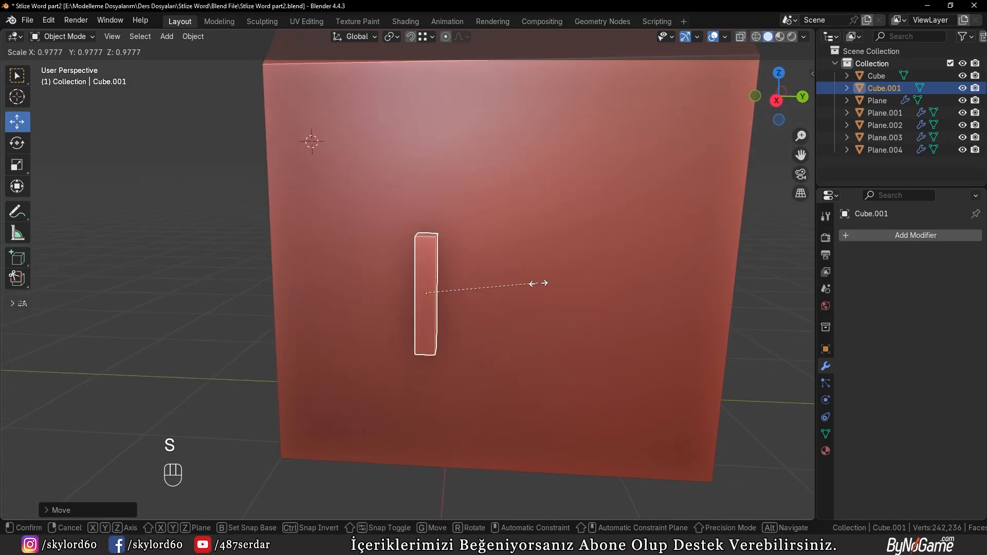
{"action": "left_click", "coordinate": [537, 283]}
{"action": "middle_click_drag", "start_coordinate": [301, 389], "coordinate": [372, 371]}
{"action": "key", "text": "s"}
{"action": "key", "text": "z"}
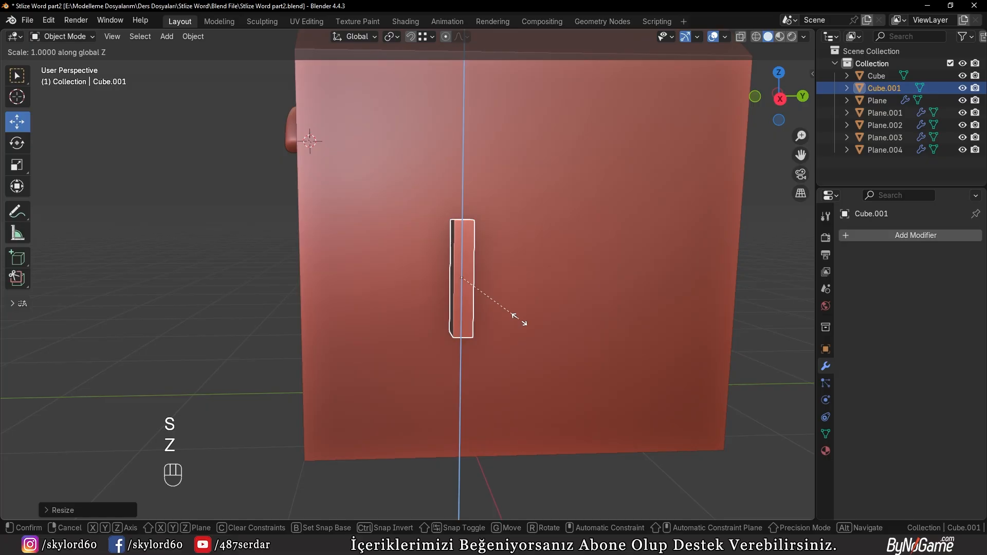
{"action": "left_click", "coordinate": [519, 321]}
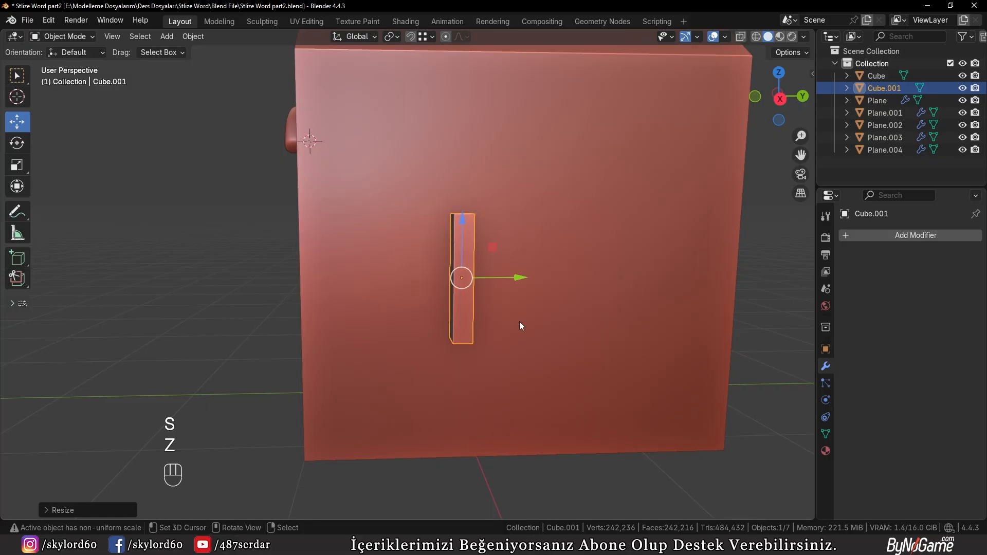
Step: In a right-side wireframe view, sketch an annotation curve bulging outward from the base of the door wall
{"action": "key", "text": "KP_3"}
{"action": "key", "text": "z"}
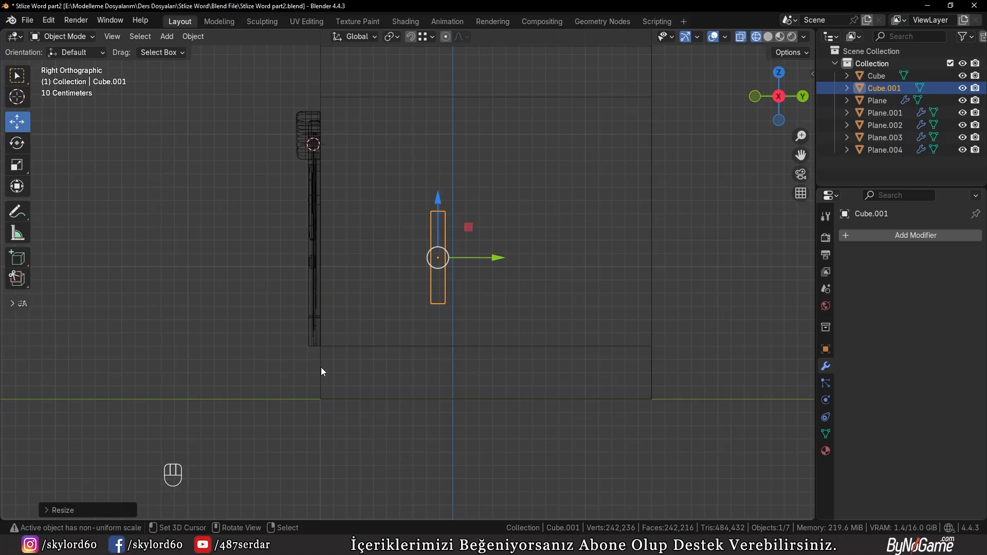
{"action": "left_click_drag", "start_coordinate": [324, 346], "coordinate": [307, 353]}
{"action": "left_click_drag", "start_coordinate": [310, 396], "coordinate": [319, 399]}
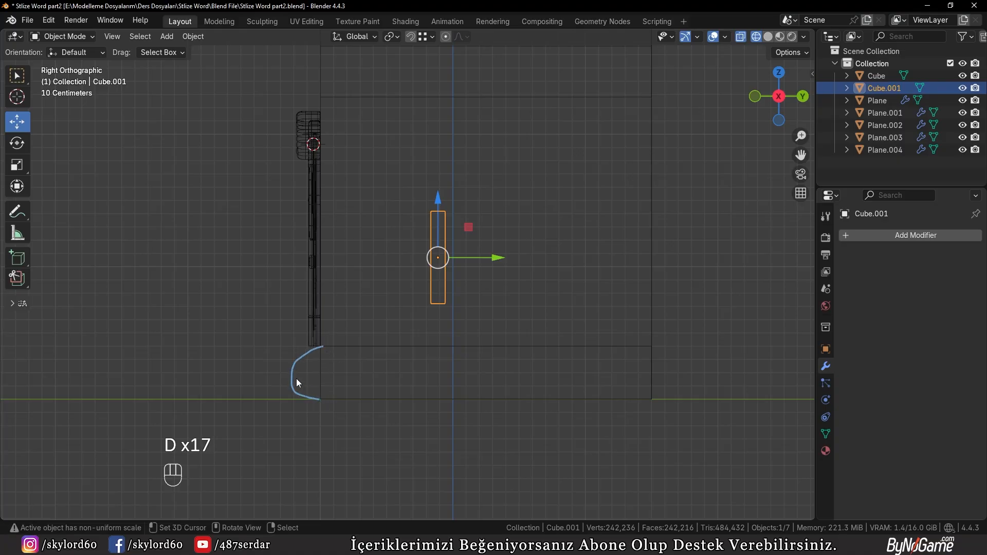
{"action": "left_click", "coordinate": [353, 368]}
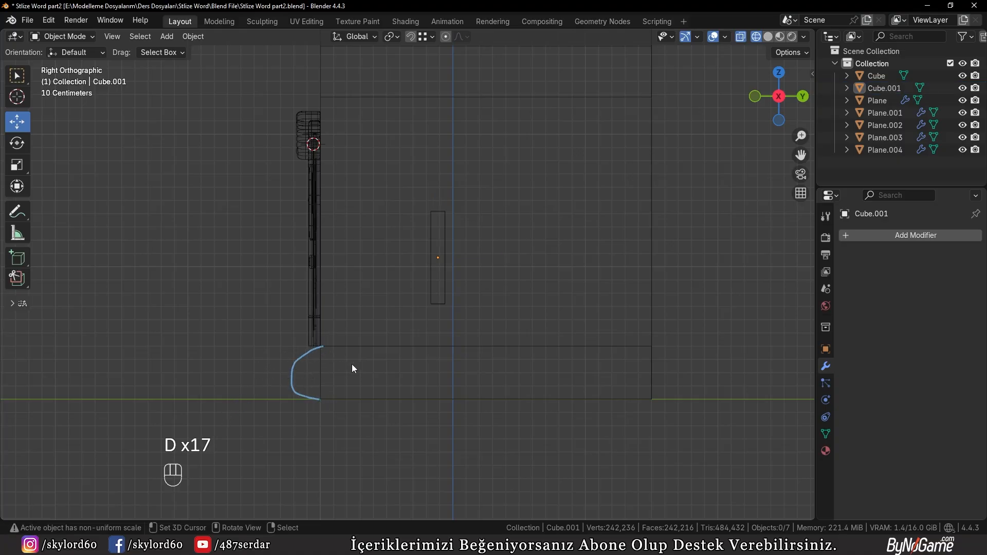
Step: Raise the block about 29 cm along Z, restore solid shading and nudge the block back slightly along Y
{"action": "left_click", "coordinate": [431, 240]}
{"action": "key", "text": "g"}
{"action": "key", "text": "z"}
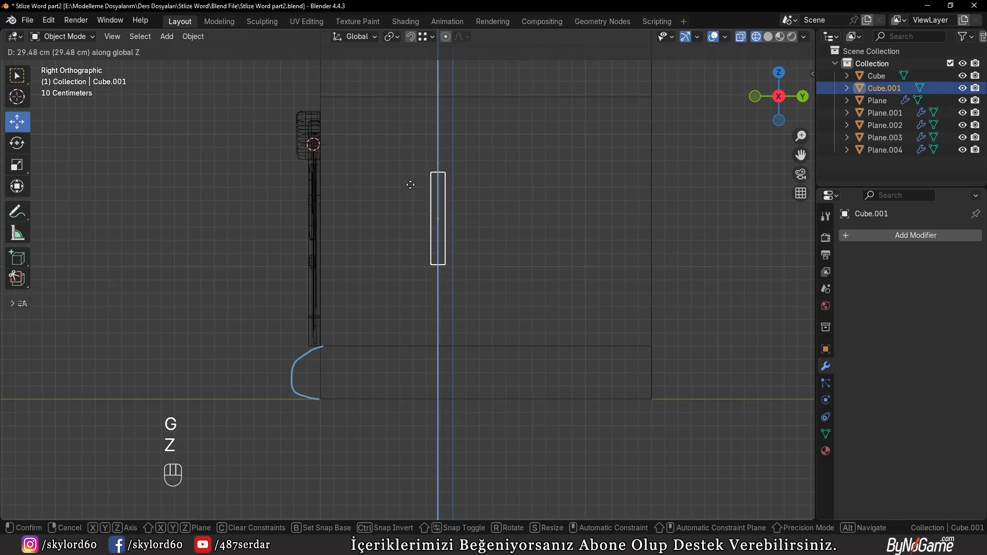
{"action": "left_click", "coordinate": [435, 185]}
{"action": "key", "text": "z"}
{"action": "mouse_move", "coordinate": [434, 185]}
{"action": "middle_mouse_down"}
{"action": "mouse_move", "coordinate": [578, 241]}
{"action": "mouse_move", "coordinate": [528, 247]}
{"action": "middle_mouse_up"}
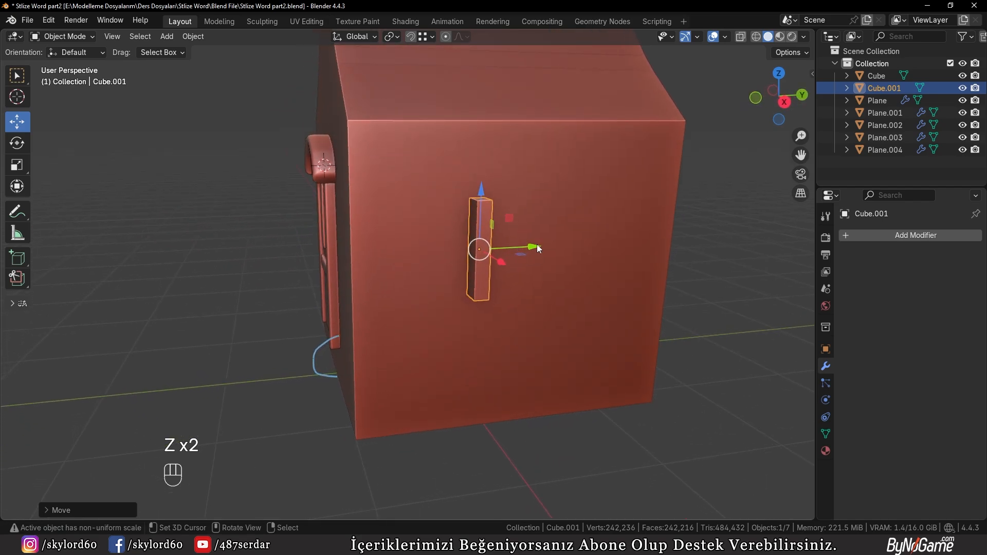
{"action": "left_click_drag", "start_coordinate": [529, 247], "coordinate": [518, 251]}
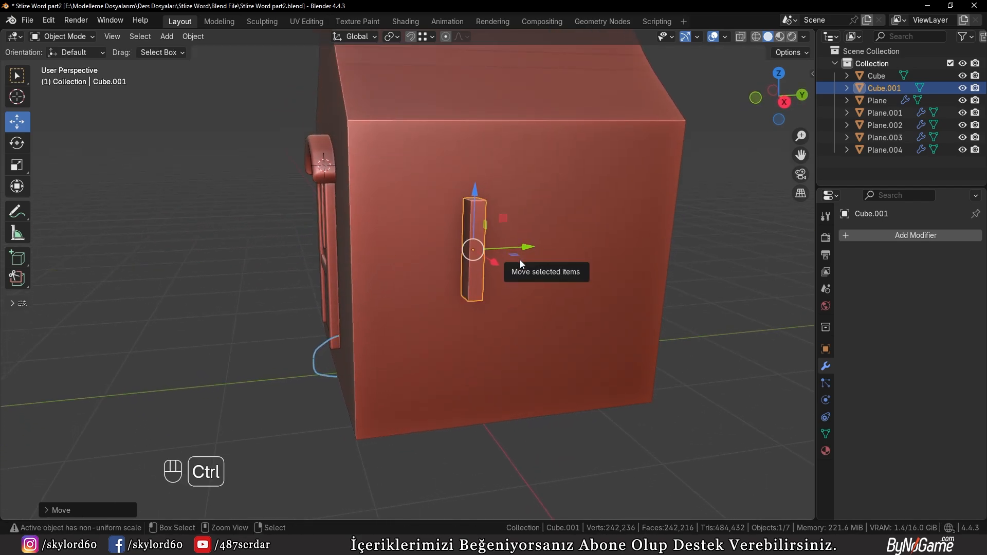
Step: Give the block a Subdivision Surface modifier with 3 viewport levels and frame it in view
{"action": "key", "text": "ctrl+3"}
{"action": "scroll", "coordinate": [520, 260], "scroll_direction": "up", "scroll_amount": 3}
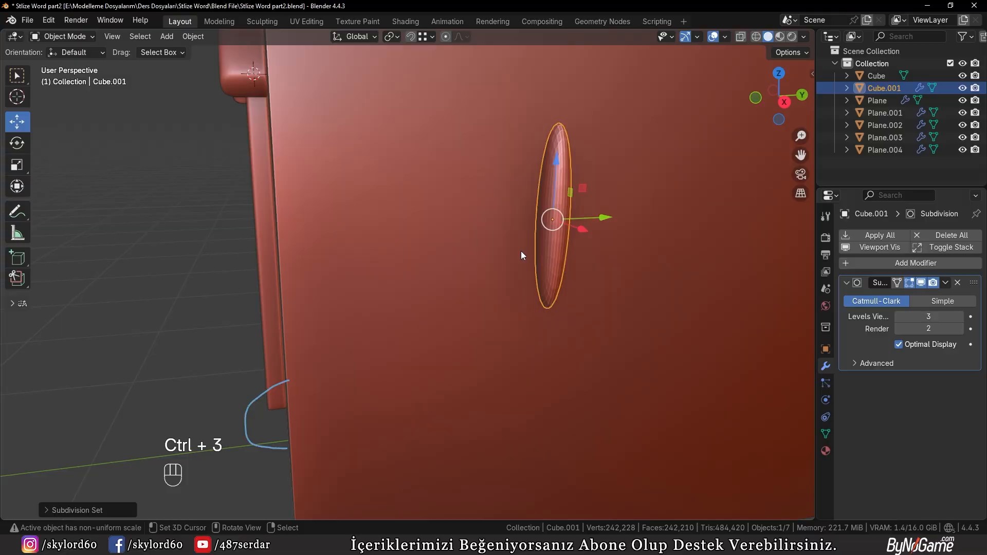
{"action": "key", "text": "KP_Decimal"}
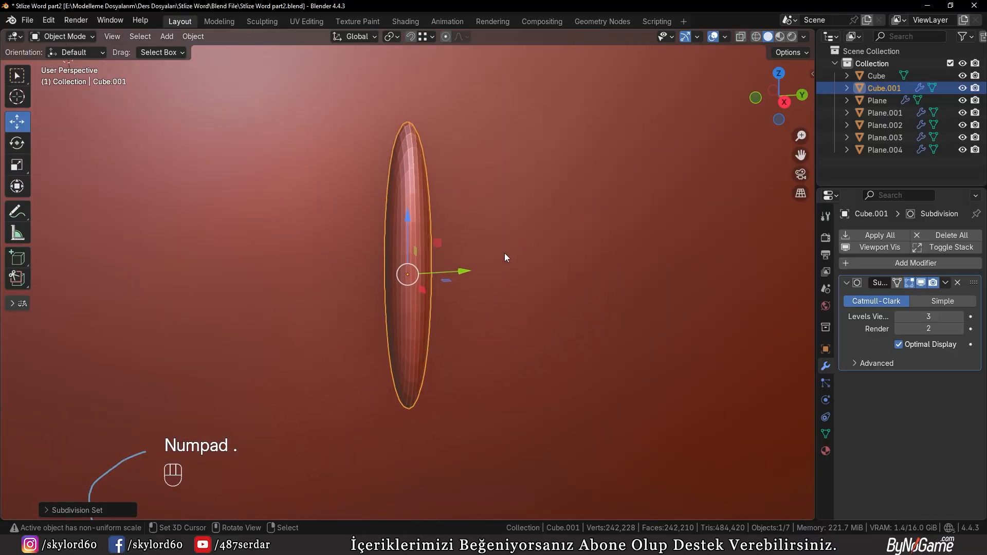
Step: Turn off the Face Orientation overlay and enter Edit Mode on the block
{"action": "middle_click_drag", "start_coordinate": [522, 239], "coordinate": [421, 319]}
{"action": "middle_click_drag", "start_coordinate": [660, 154], "coordinate": [504, 267]}
{"action": "left_click", "coordinate": [725, 37]}
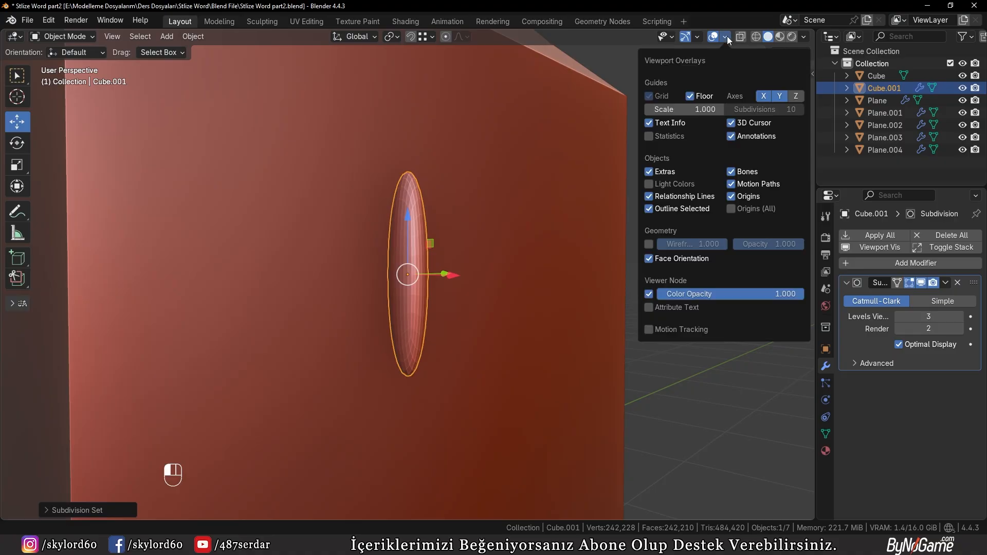
{"action": "left_click", "coordinate": [674, 260]}
{"action": "scroll", "coordinate": [405, 344], "scroll_direction": "down", "scroll_amount": 1}
{"action": "scroll", "coordinate": [405, 343], "scroll_direction": "down", "scroll_amount": 2}
{"action": "mouse_move", "coordinate": [465, 295]}
{"action": "middle_mouse_down"}
{"action": "mouse_move", "coordinate": [477, 324]}
{"action": "mouse_move", "coordinate": [453, 355]}
{"action": "mouse_move", "coordinate": [470, 308]}
{"action": "middle_mouse_up"}
{"action": "key", "text": "Tab"}
{"action": "scroll", "coordinate": [478, 319], "scroll_direction": "up", "scroll_amount": 1}
{"action": "scroll", "coordinate": [486, 305], "scroll_direction": "up", "scroll_amount": 1}
Step: Try a single horizontal loop cut slid toward the block's upper end
{"action": "key", "text": "ctrl+r"}
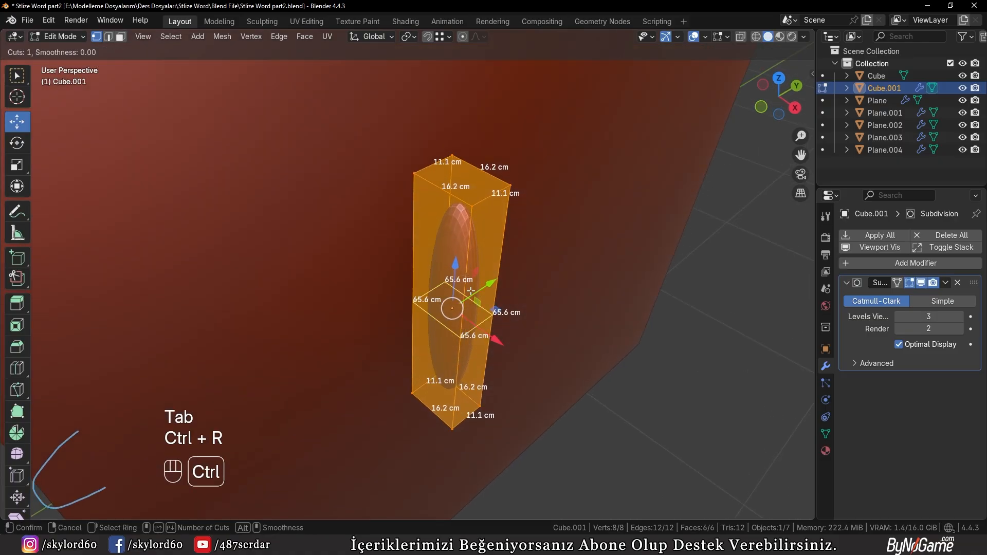
{"action": "left_click", "coordinate": [471, 306]}
{"action": "left_click", "coordinate": [488, 233]}
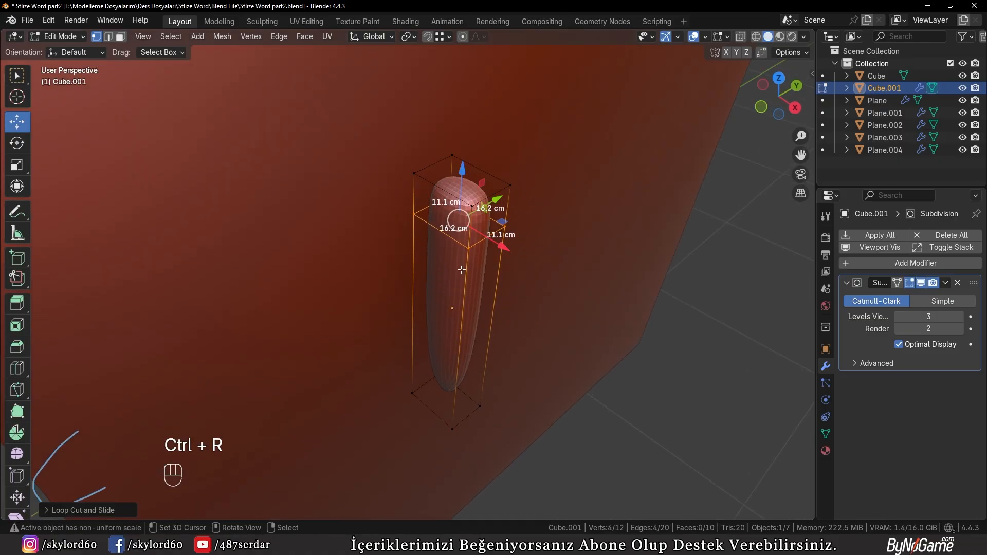
{"action": "middle_click_drag", "start_coordinate": [474, 328], "coordinate": [465, 305]}
{"action": "key", "text": "ctrl+z"}
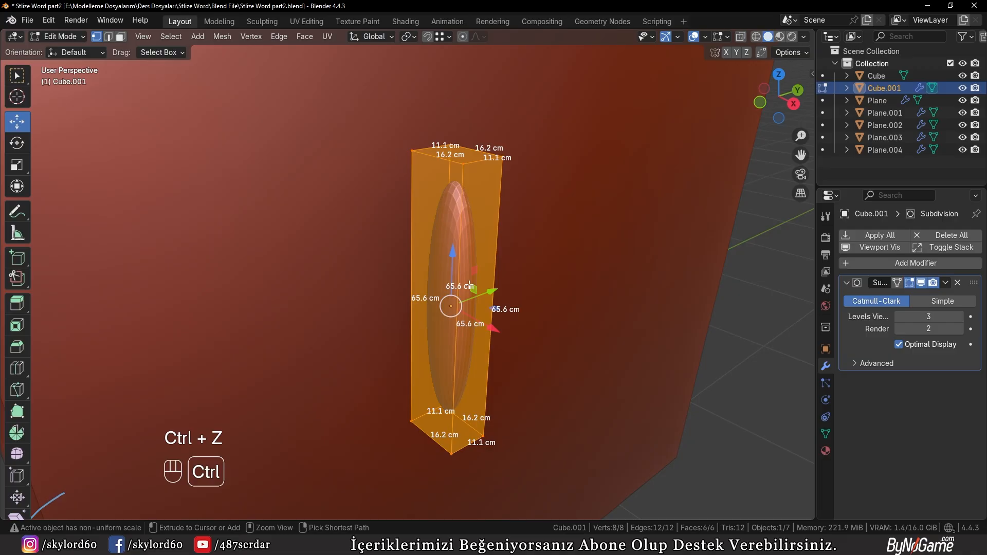
Step: Add two horizontal loop cuts to the block and spread them along Z to about 59.7 cm apart
{"action": "key", "text": "ctrl+r"}
{"action": "scroll", "coordinate": [471, 286], "scroll_direction": "up", "scroll_amount": 1}
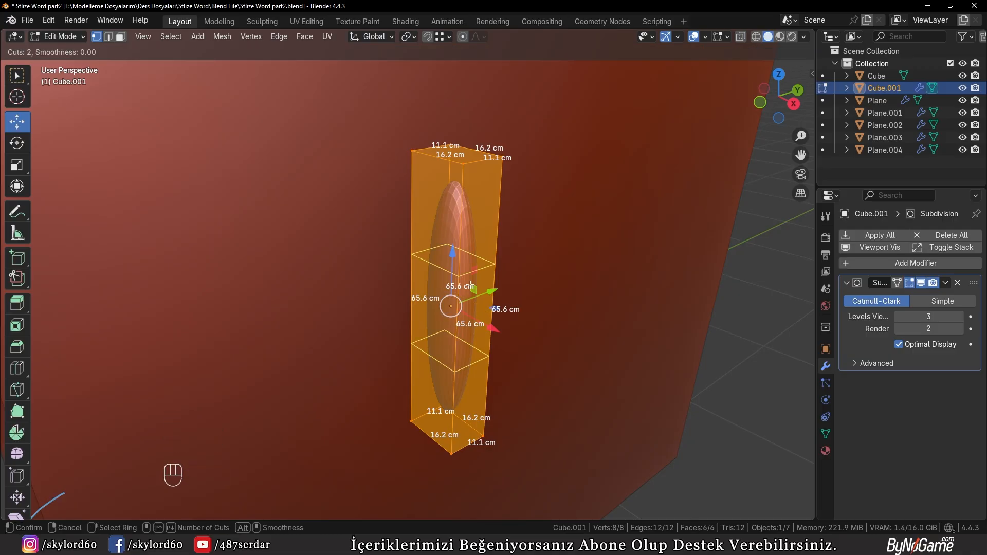
{"action": "left_click", "coordinate": [471, 285]}
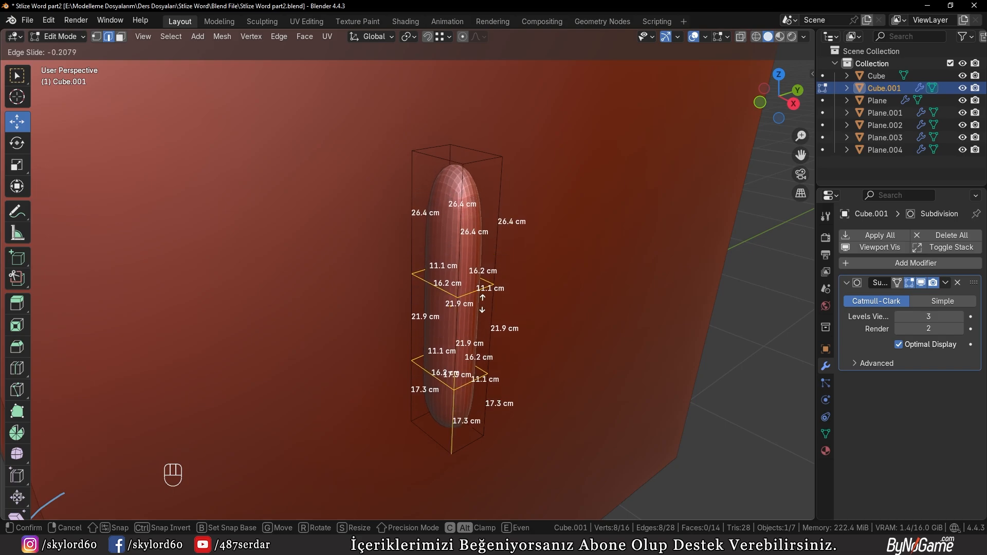
{"action": "right_click", "coordinate": [509, 334]}
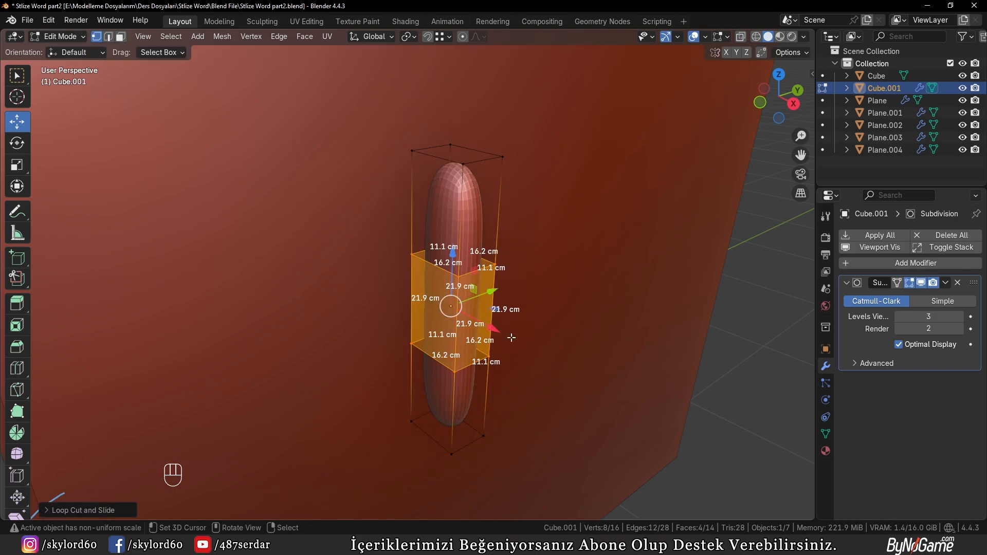
{"action": "key", "text": "s"}
{"action": "key", "text": "z"}
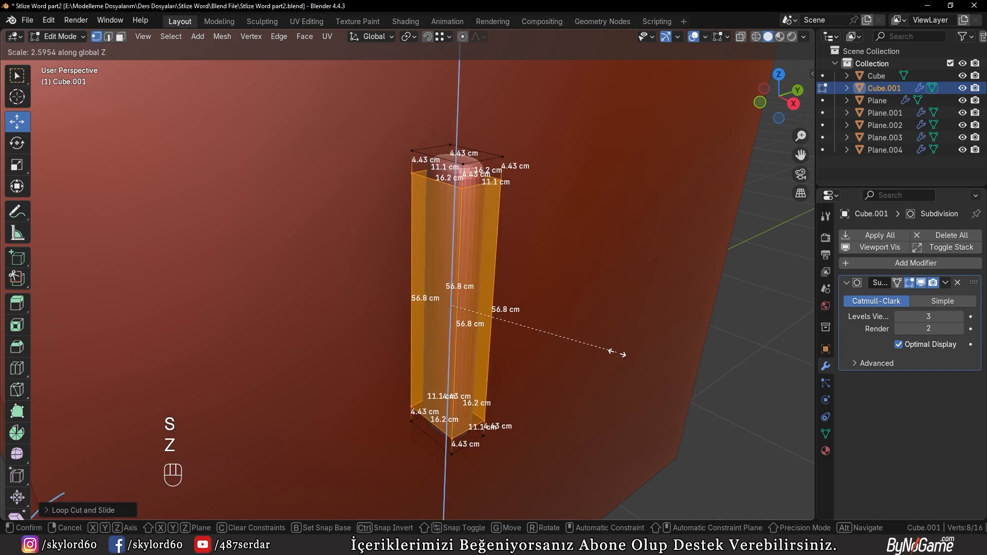
{"action": "left_click", "coordinate": [627, 356]}
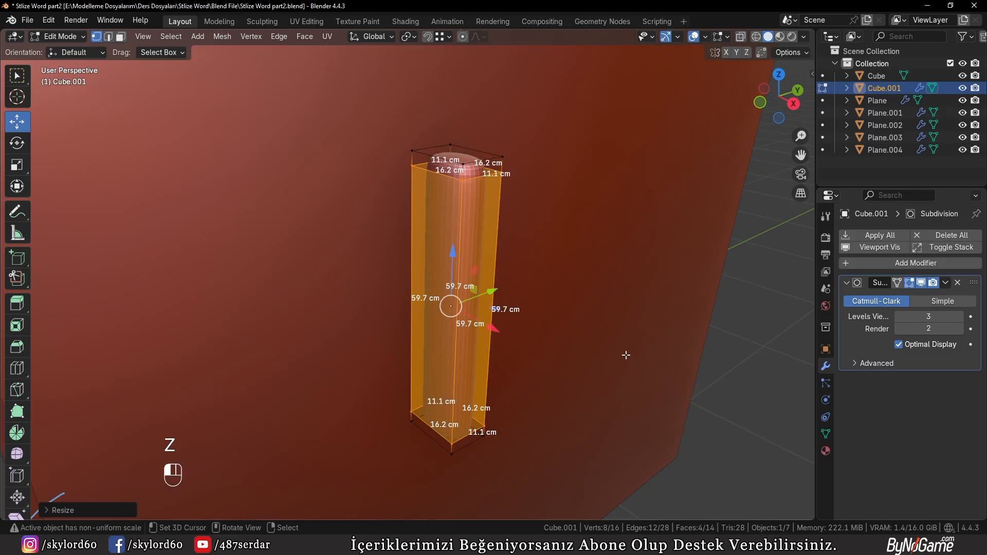
Step: Return to Object Mode and apply Shade Auto Smooth to the block
{"action": "middle_click_drag", "start_coordinate": [574, 348], "coordinate": [456, 370]}
{"action": "key", "text": "Tab"}
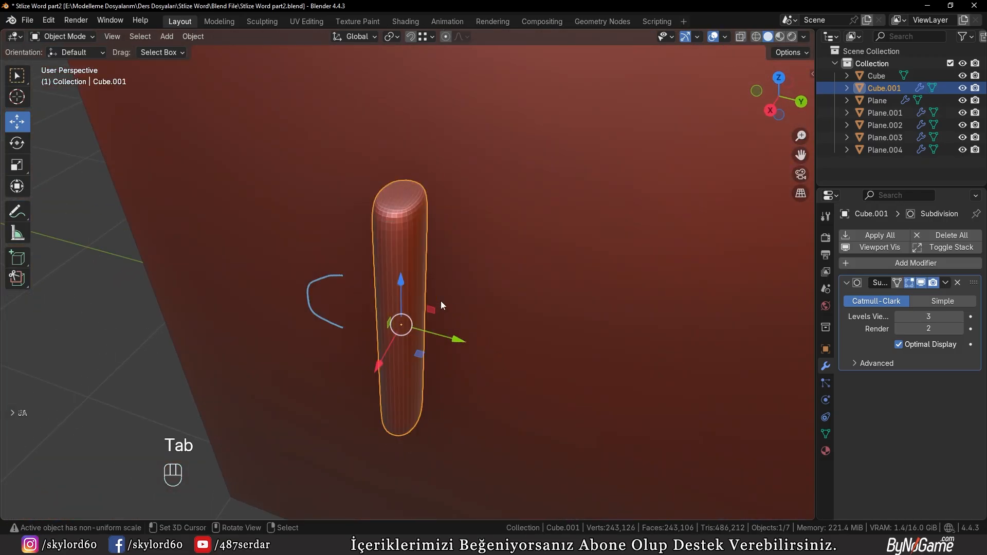
{"action": "key", "text": "w"}
{"action": "left_click", "coordinate": [451, 237]}
{"action": "middle_click_drag", "start_coordinate": [452, 237], "coordinate": [494, 297]}
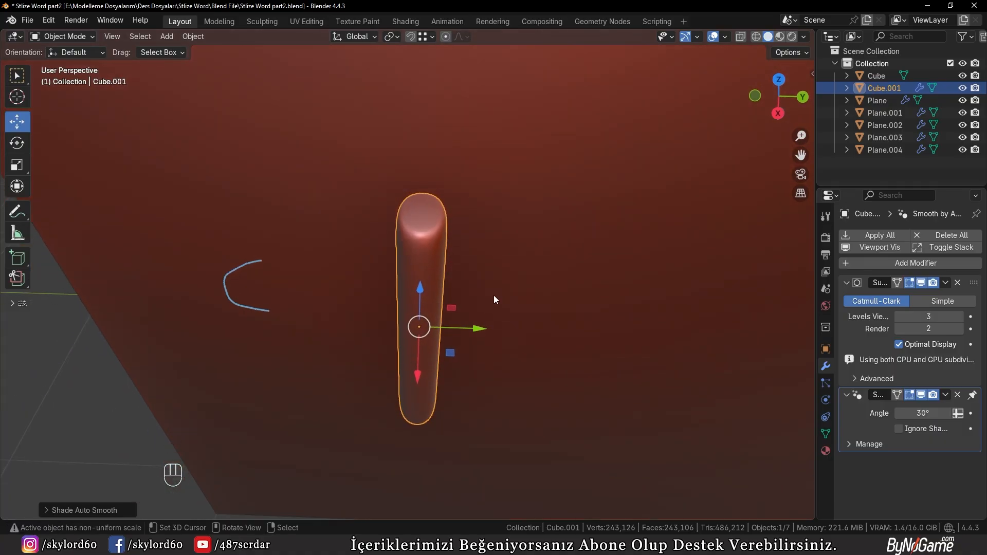
Step: Add two vertical loop cuts across the block's width and spread them apart along Y toward its side edges
{"action": "key", "text": "Tab"}
{"action": "key", "text": "ctrl+r"}
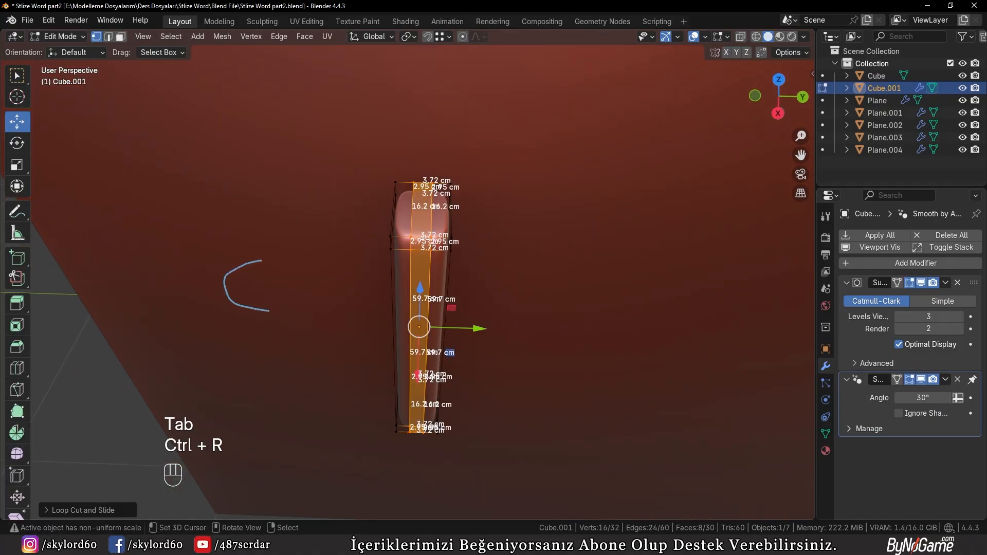
{"action": "middle_click_drag", "start_coordinate": [483, 307], "coordinate": [489, 278]}
{"action": "key", "text": "s"}
{"action": "key", "text": "y"}
{"action": "left_click", "coordinate": [491, 291]}
{"action": "key", "text": "Tab"}
{"action": "key", "text": "Tab"}
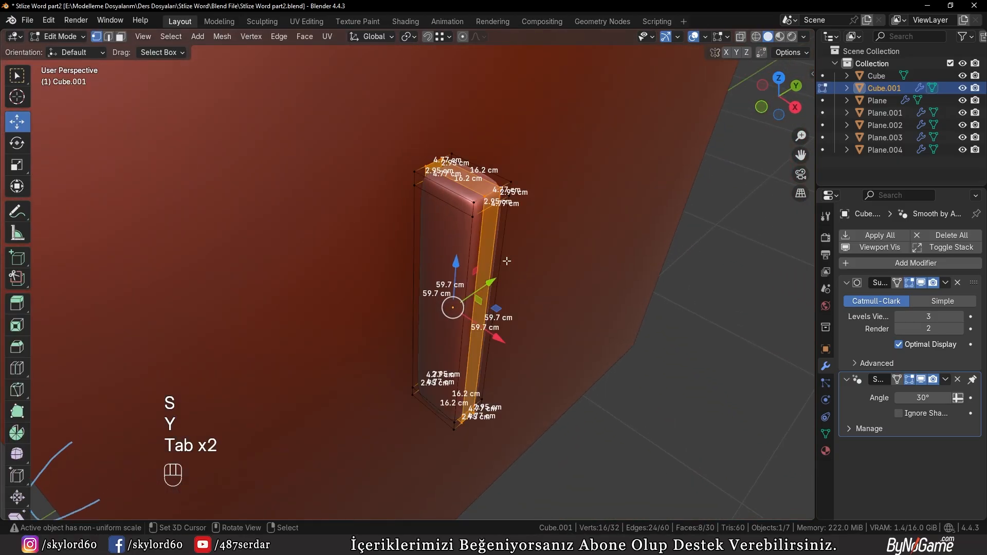
Step: Add two vertical loop cuts across the block's depth and return to Object Mode
{"action": "key", "text": "ctrl+r"}
{"action": "left_click", "coordinate": [462, 202]}
{"action": "key", "text": "Tab"}
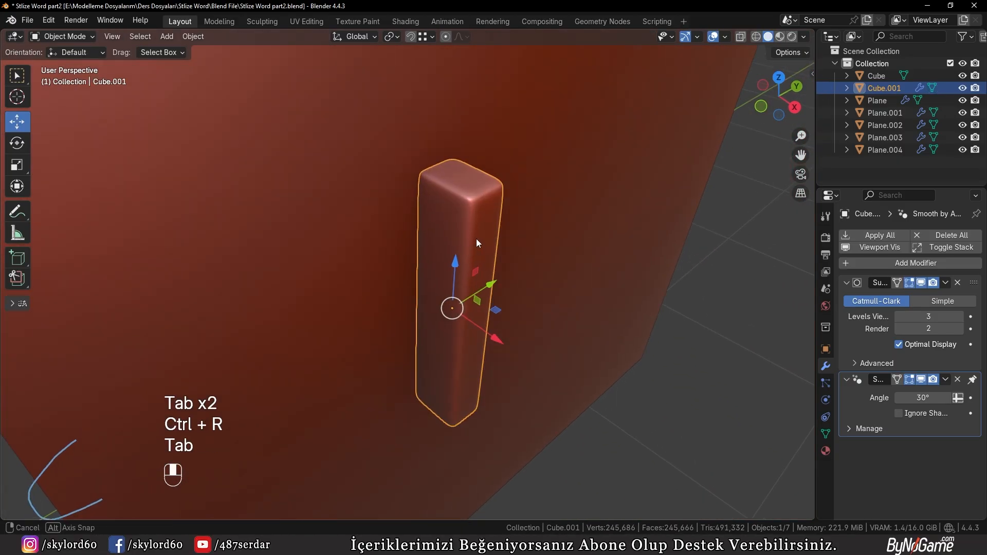
{"action": "key", "text": "r"}
{"action": "key", "text": "z"}
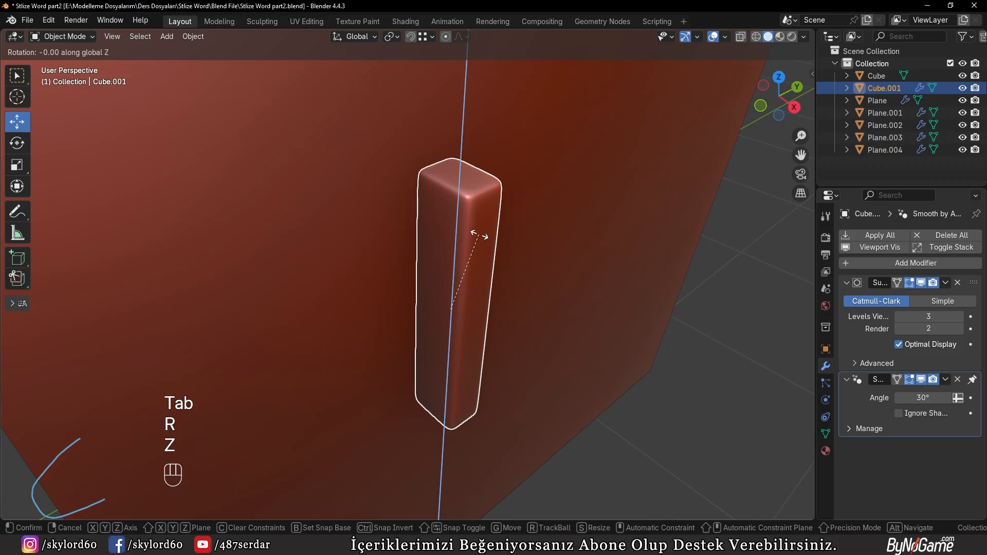
{"action": "key", "text": "Escape"}
Step: Rotate the block 90 degrees about the Z axis
{"action": "key", "text": "r"}
{"action": "key", "text": "z"}
{"action": "key", "text": "KP_9"}
{"action": "key", "text": "KP_0"}
{"action": "key", "text": "KP_Enter"}
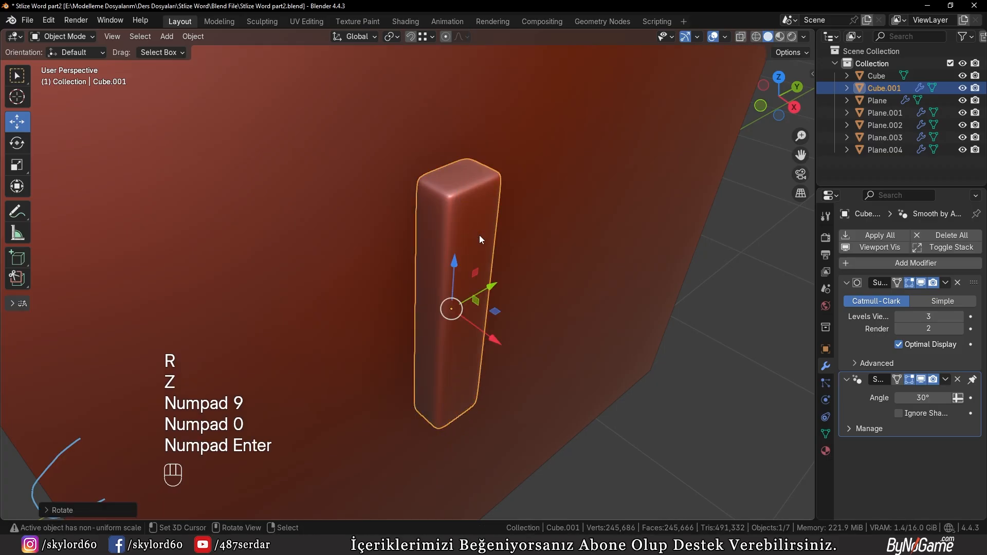
Step: Move the block along negative X so its back sinks into the house's side wall
{"action": "middle_click_drag", "start_coordinate": [481, 239], "coordinate": [452, 289]}
{"action": "key", "text": "g"}
{"action": "key", "text": "x"}
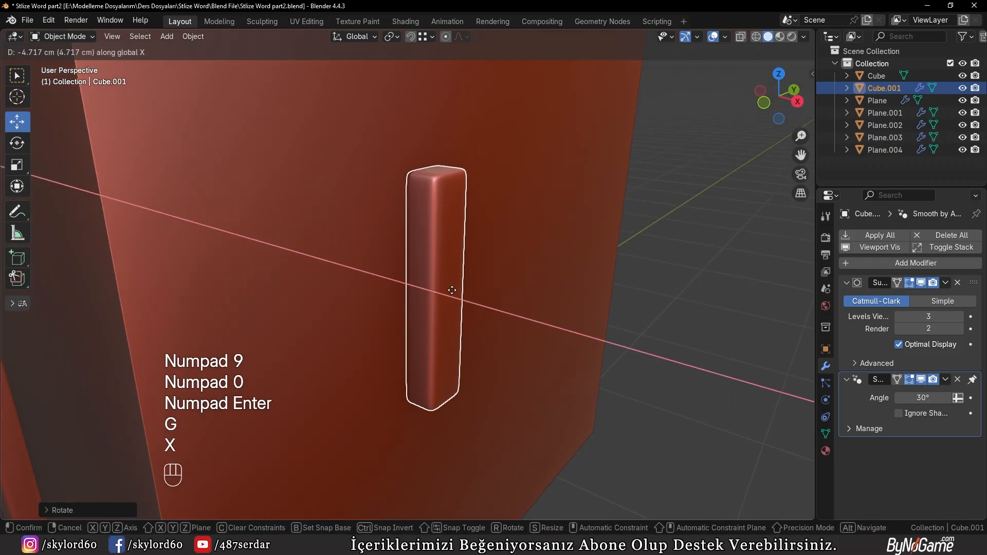
{"action": "left_click", "coordinate": [452, 290]}
{"action": "key", "text": "KP_1"}
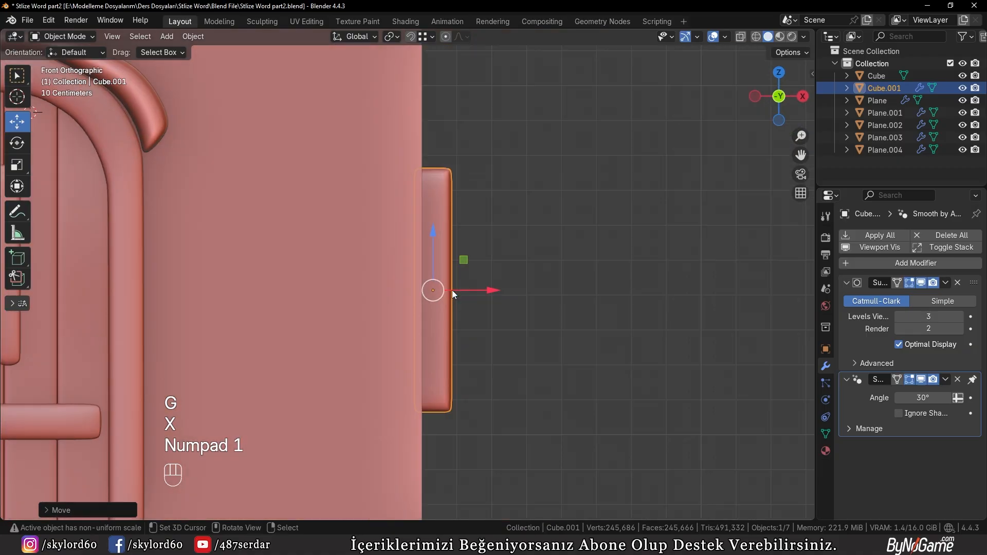
{"action": "key", "text": "KP_3"}
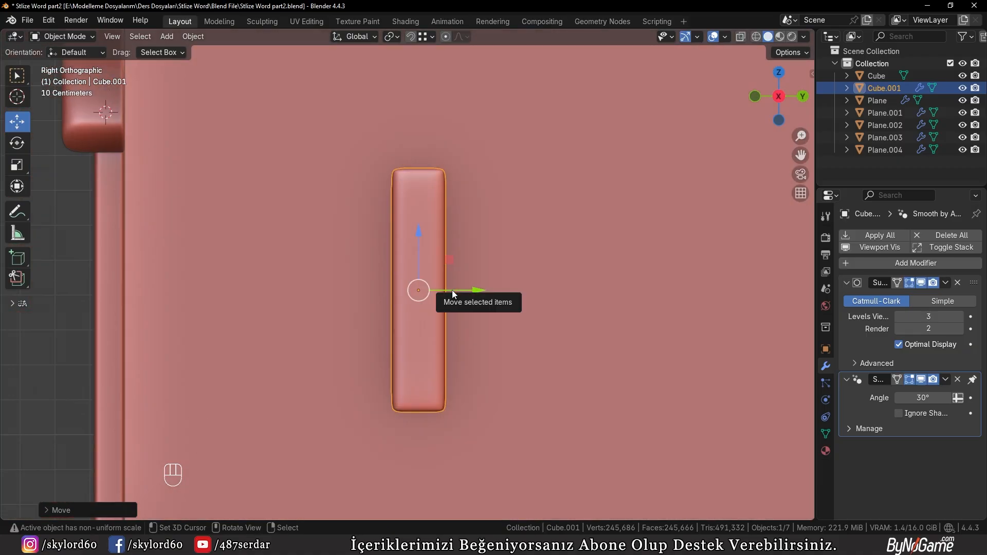
{"action": "scroll", "coordinate": [452, 290], "scroll_direction": "down", "scroll_amount": 6}
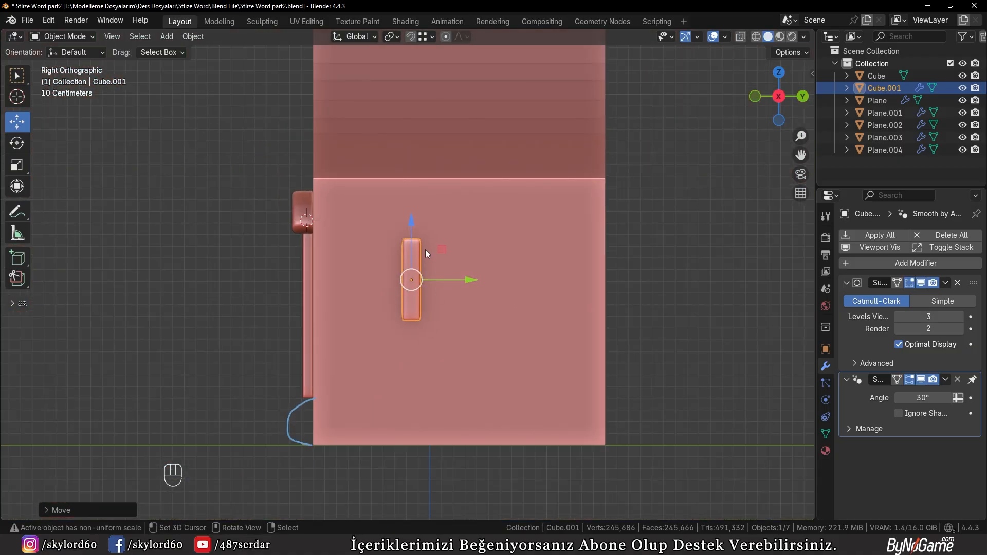
{"action": "scroll", "coordinate": [449, 268], "scroll_direction": "up", "scroll_amount": 2}
{"action": "key", "text": "shift+d"}
{"action": "key", "text": "y"}
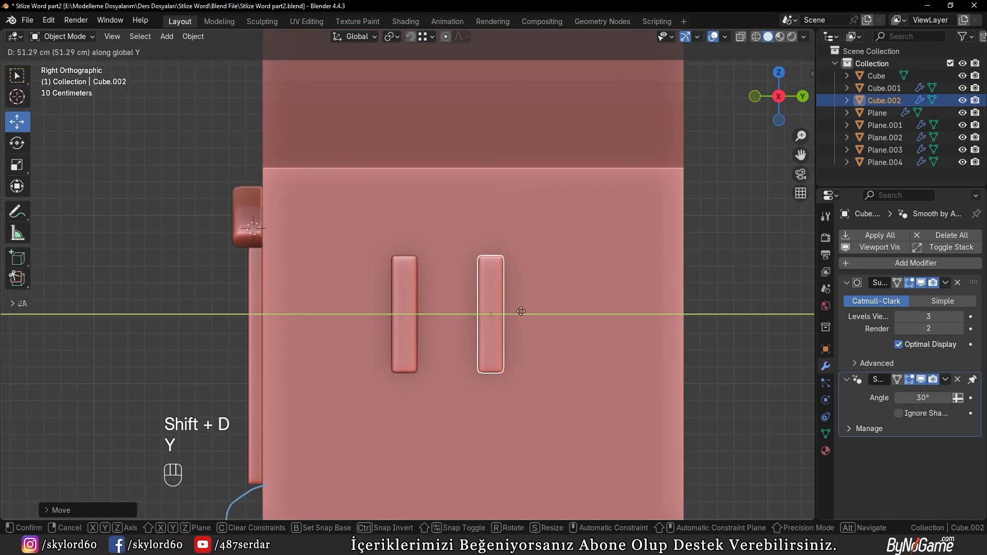
{"action": "left_click", "coordinate": [569, 321]}
{"action": "key", "text": "x"}
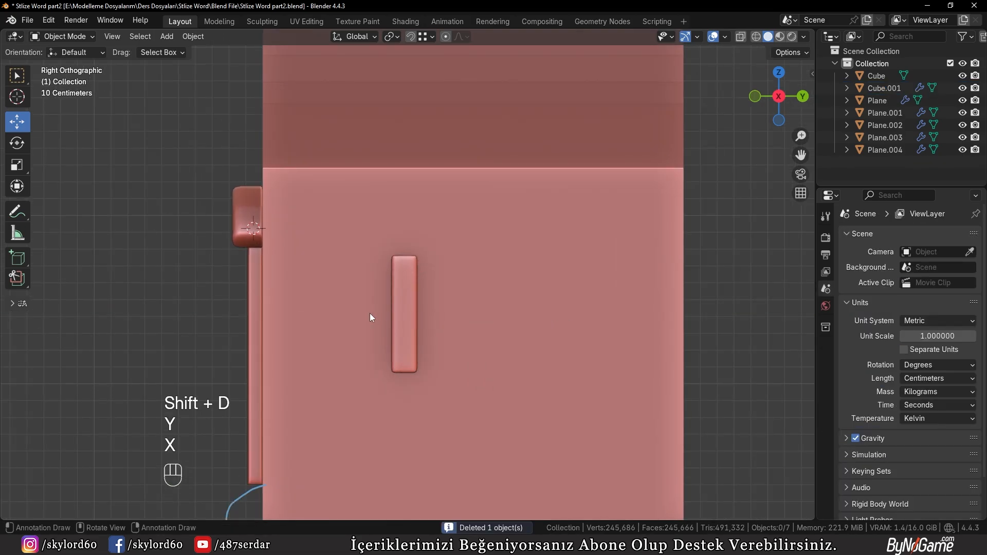
Step: Scale the block to about 0.80 in X and Y only, keeping its height, and apply the scale
{"action": "left_click", "coordinate": [401, 312]}
{"action": "key", "text": "s"}
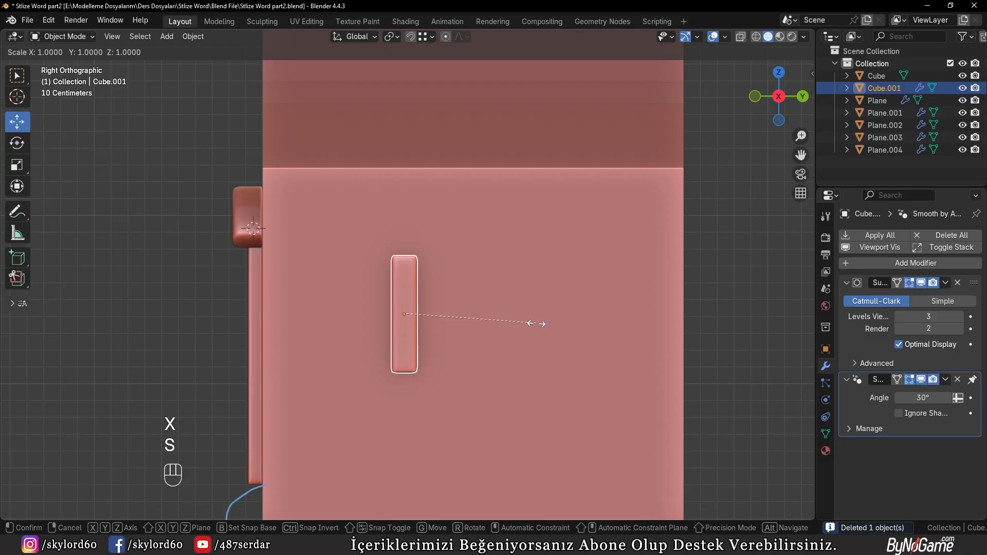
{"action": "key", "text": "shift+z"}
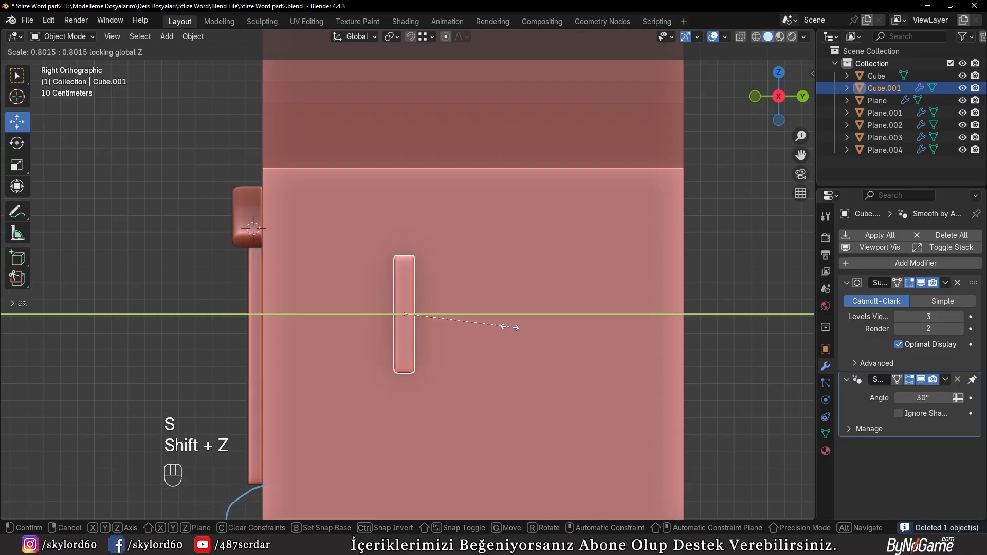
{"action": "left_click", "coordinate": [506, 327]}
{"action": "key", "text": "ctrl+a"}
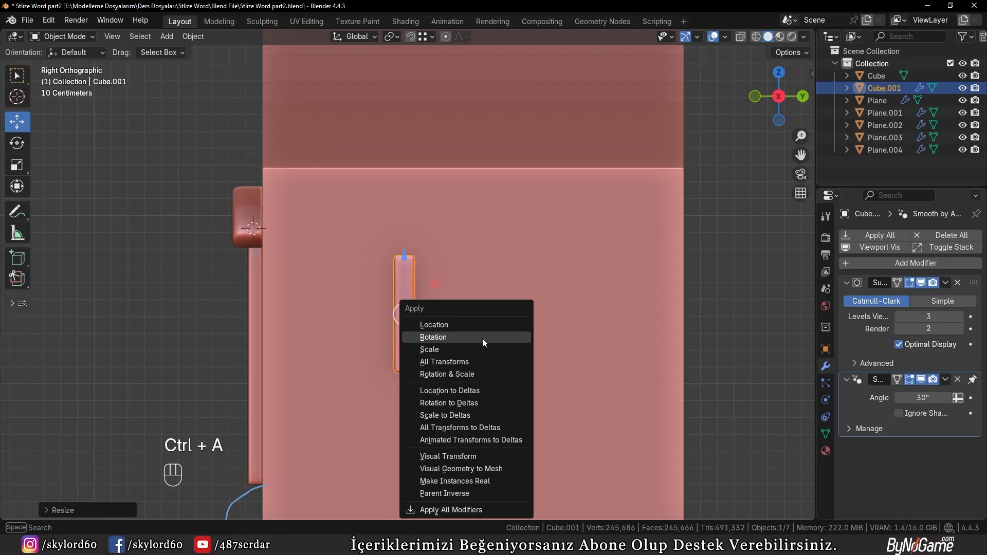
{"action": "left_click", "coordinate": [471, 345]}
Step: Duplicate the block twice along Y to form a far upright and a middle upright halfway between the outer two
{"action": "scroll", "coordinate": [455, 335], "scroll_direction": "up", "scroll_amount": 3}
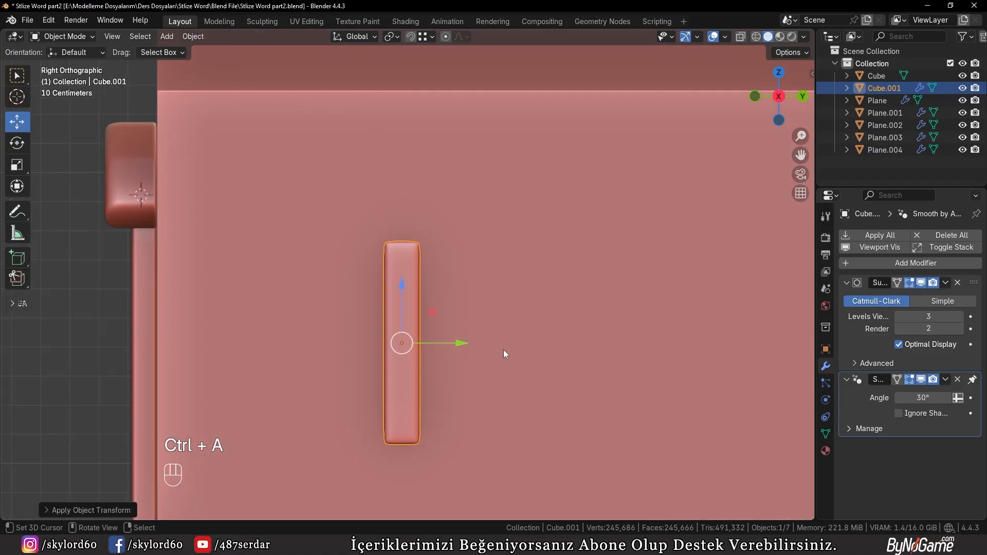
{"action": "key", "text": "shift+d"}
{"action": "key", "text": "x"}
{"action": "key", "text": "y"}
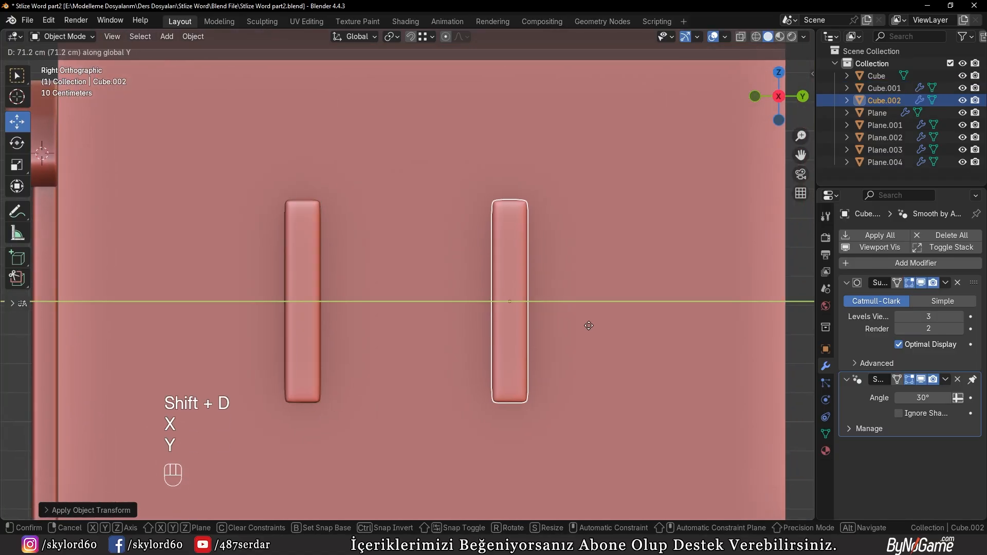
{"action": "left_click", "coordinate": [640, 334]}
{"action": "key", "text": "shift+d"}
{"action": "key", "text": "y"}
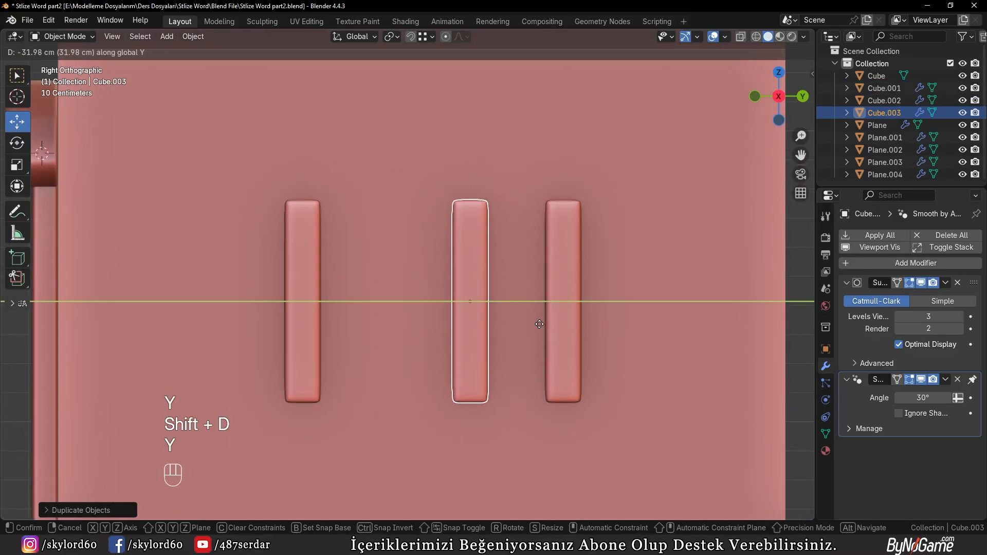
{"action": "left_click", "coordinate": [503, 326]}
Step: Duplicate the middle upright in place and rotate the copy 90 degrees in the right view to make a horizontal bar
{"action": "middle_click_drag", "start_coordinate": [504, 325], "coordinate": [347, 229]}
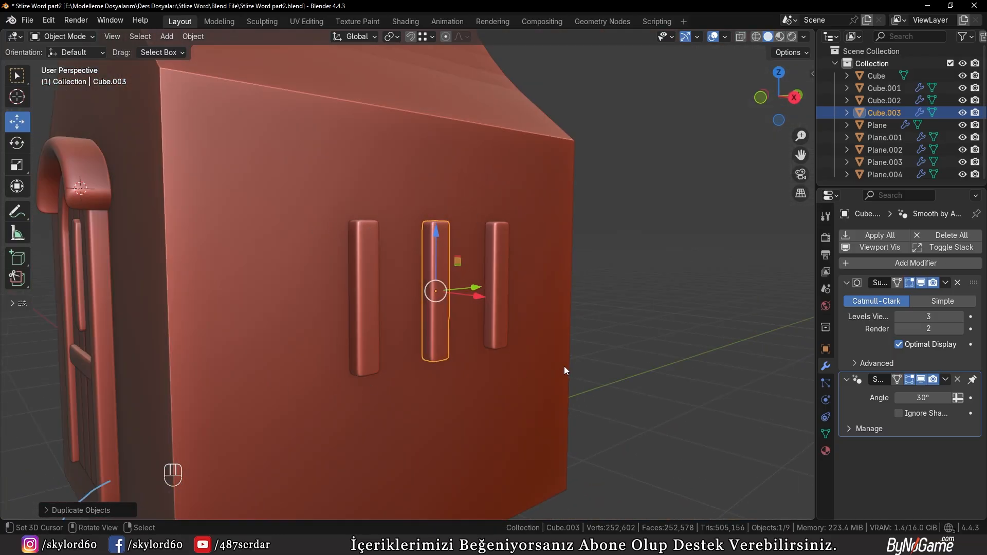
{"action": "middle_click_drag", "start_coordinate": [563, 366], "coordinate": [486, 297]}
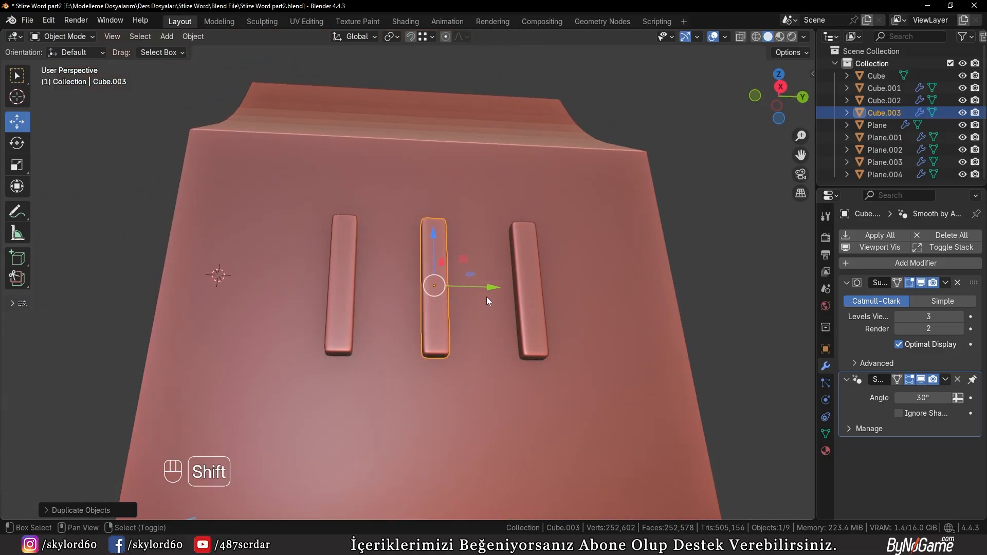
{"action": "key", "text": "KP_3"}
{"action": "key", "text": "shift+d"}
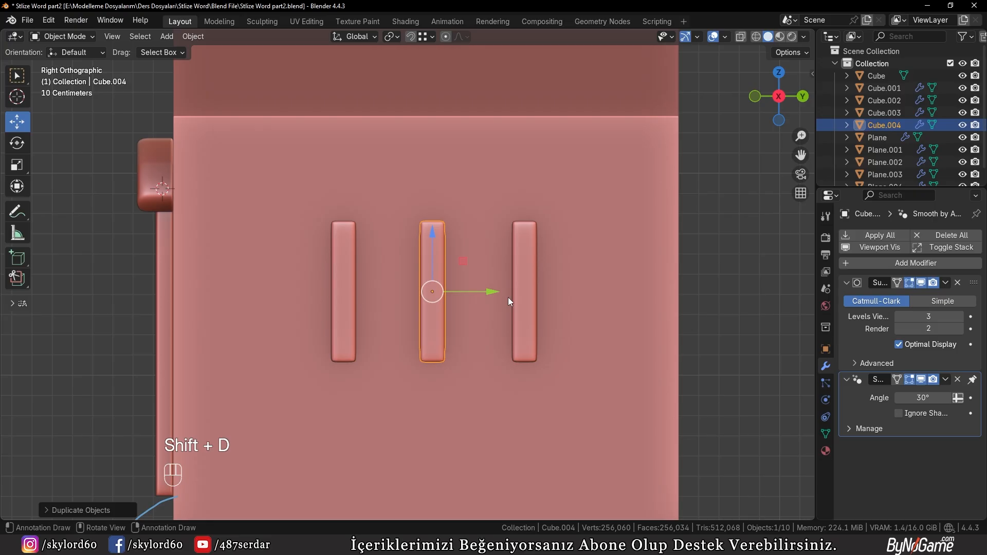
{"action": "key", "text": "r"}
{"action": "key", "text": "KP_9"}
{"action": "key", "text": "KP_0"}
{"action": "key", "text": "KP_Enter"}
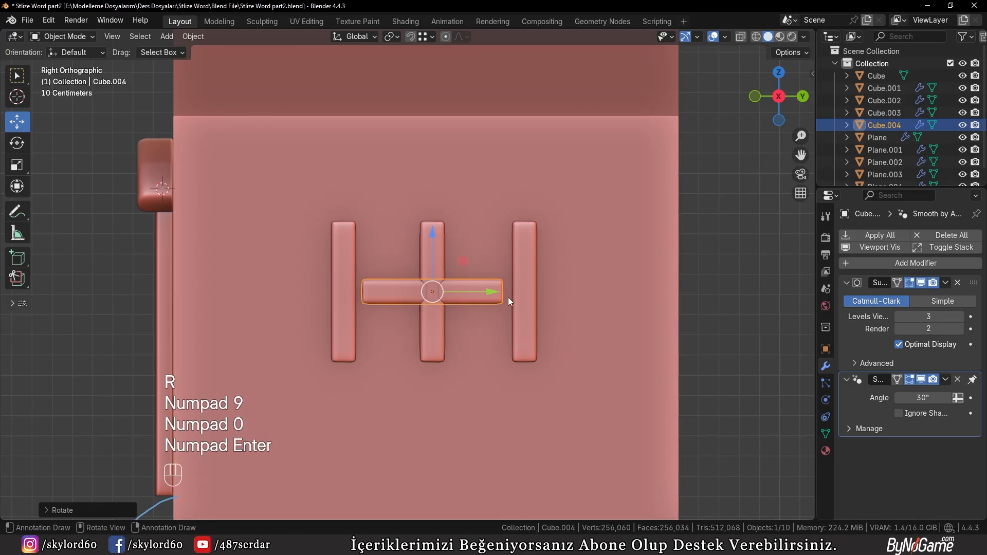
Step: Move the horizontal bar down along Z to the foot of the uprights
{"action": "scroll", "coordinate": [474, 301], "scroll_direction": "down", "scroll_amount": 4}
{"action": "key", "text": "d"}
{"action": "key", "text": "d"}
{"action": "scroll", "coordinate": [438, 350], "scroll_direction": "up", "scroll_amount": 6}
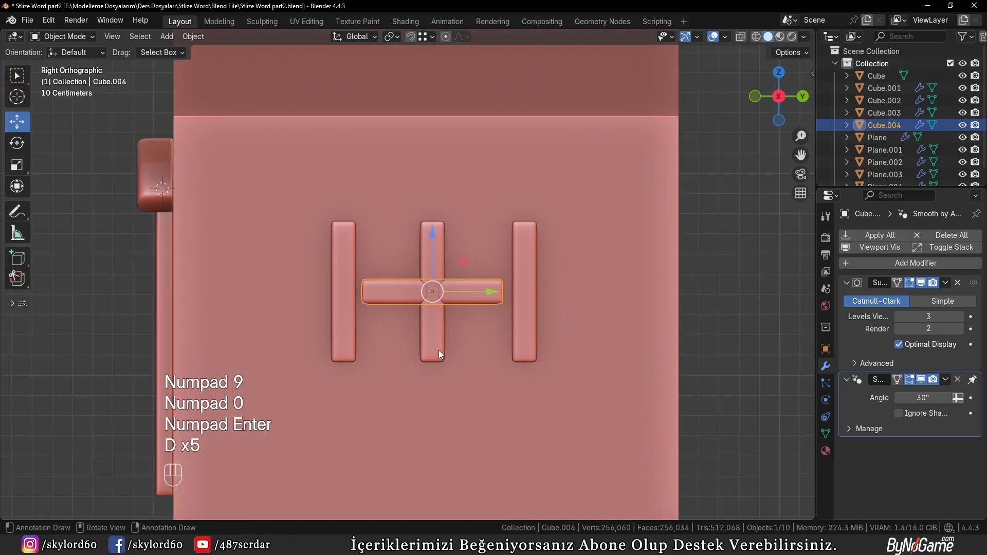
{"action": "key", "text": "g"}
{"action": "key", "text": "z"}
{"action": "left_click", "coordinate": [504, 405]}
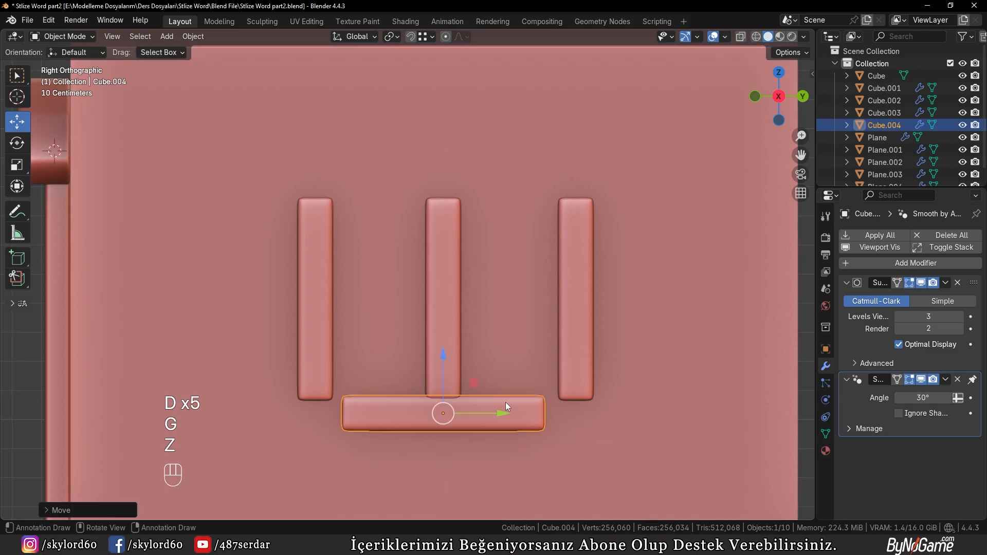
Step: Stretch the bar along Y by about 1.57 so it spans all three uprights, and apply its scale
{"action": "key", "text": "s"}
{"action": "key", "text": "y"}
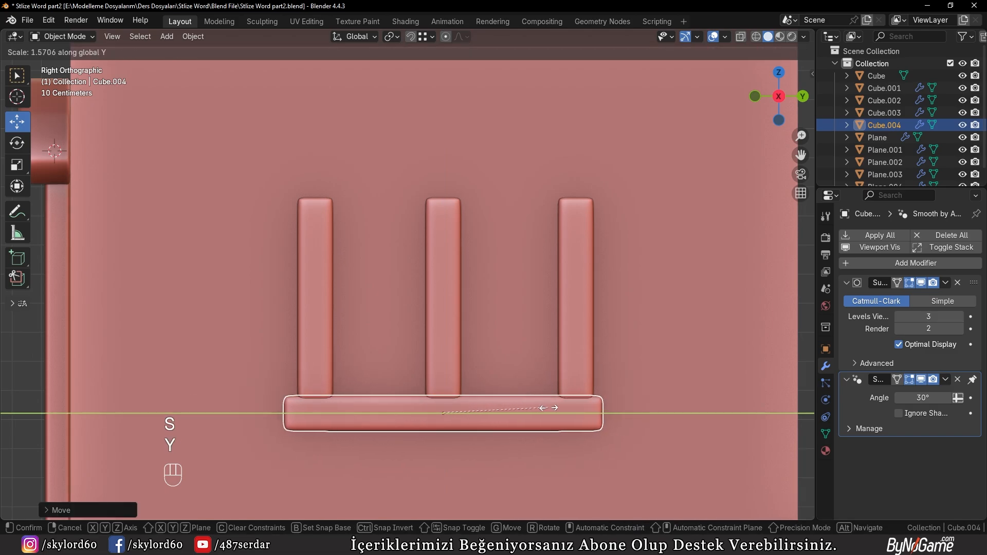
{"action": "left_click", "coordinate": [548, 408]}
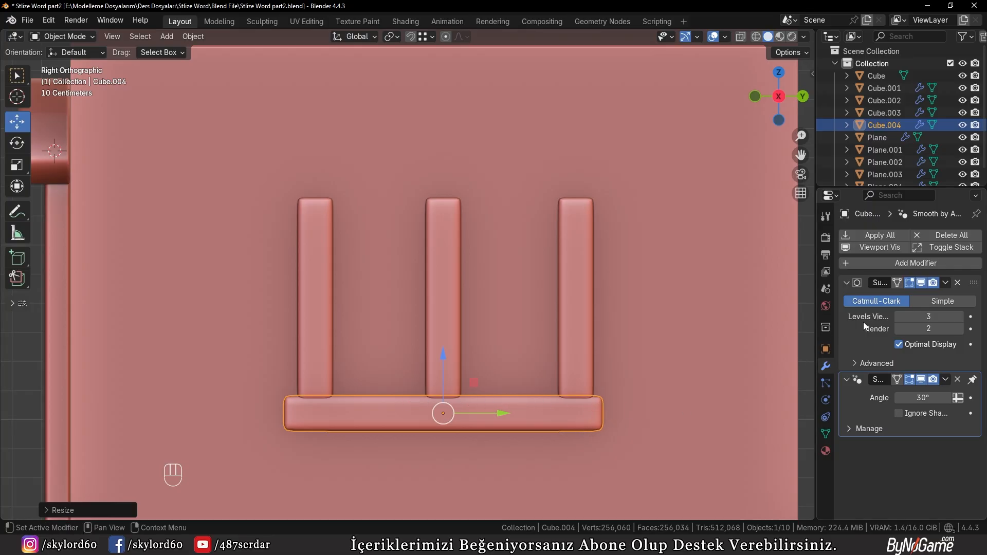
{"action": "scroll", "coordinate": [557, 375], "scroll_direction": "up", "scroll_amount": 4}
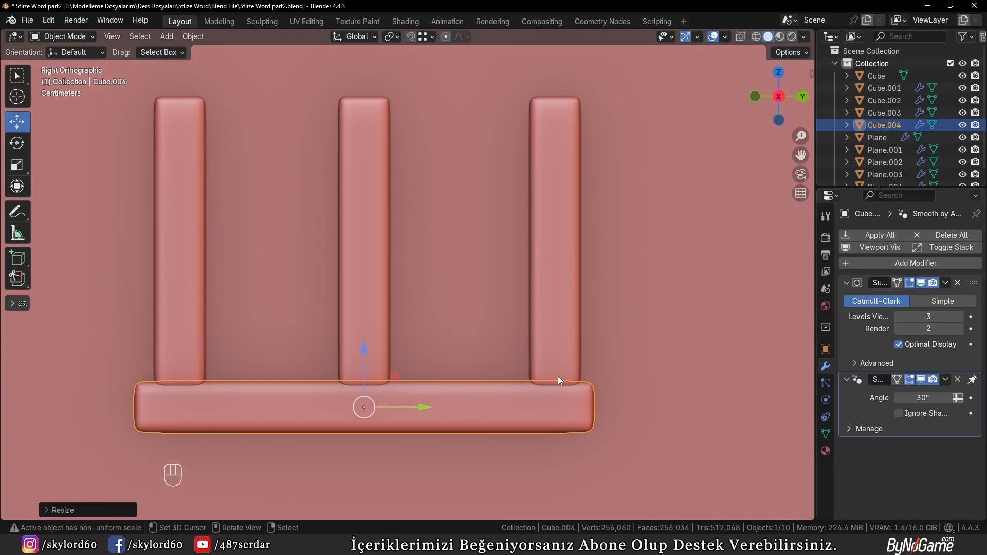
{"action": "key", "text": "ctrl"}
{"action": "key", "text": "ctrl+a"}
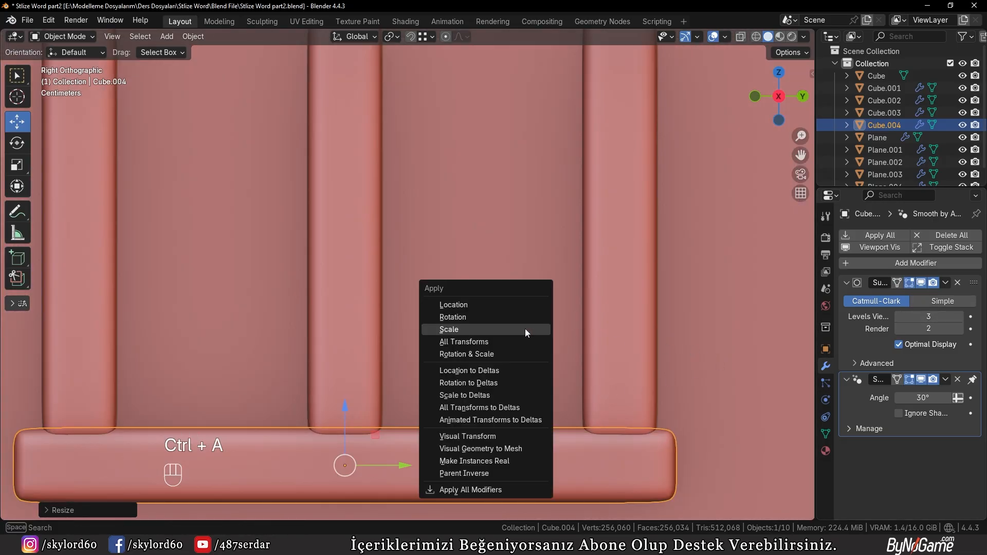
{"action": "left_click", "coordinate": [525, 329]}
Step: In Edit Mode with wireframe shading, raise the bar's lower vertex rows slightly along Z to reduce its height
{"action": "scroll", "coordinate": [478, 414], "scroll_direction": "down", "scroll_amount": 4}
{"action": "scroll", "coordinate": [365, 382], "scroll_direction": "down", "scroll_amount": 3}
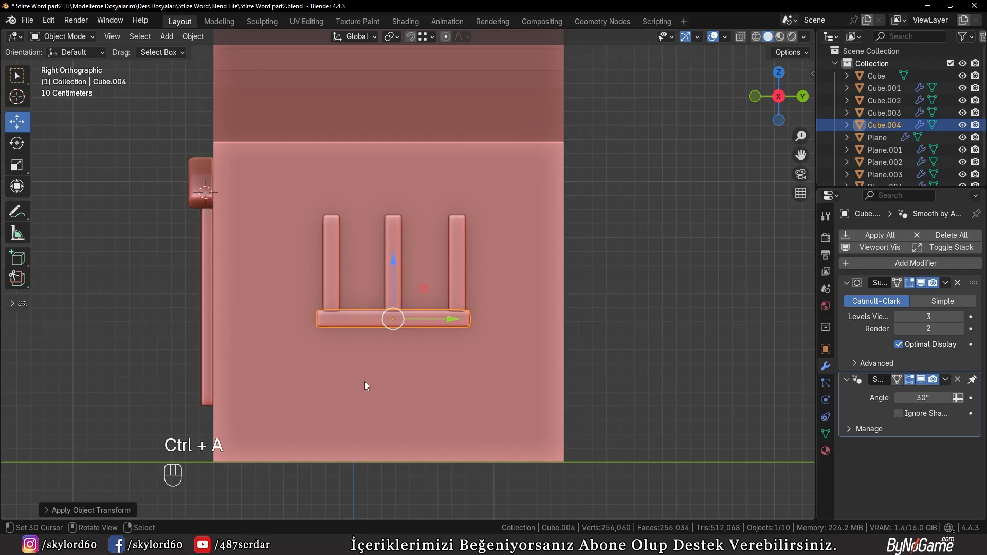
{"action": "scroll", "coordinate": [366, 381], "scroll_direction": "up", "scroll_amount": 3}
{"action": "key", "text": "Tab"}
{"action": "key", "text": "z"}
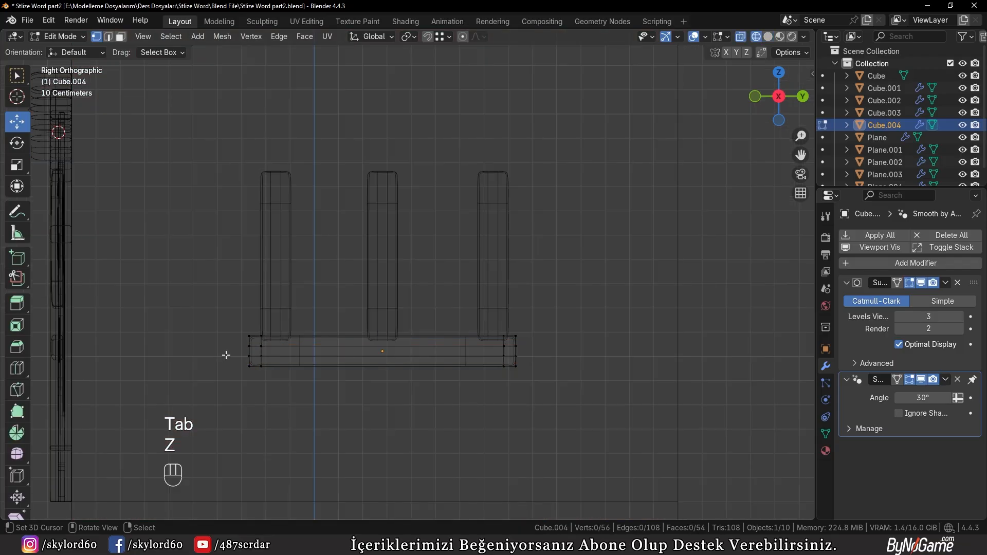
{"action": "key", "text": "b"}
{"action": "left_click_drag", "start_coordinate": [229, 353], "coordinate": [628, 408]}
{"action": "scroll", "coordinate": [584, 407], "scroll_direction": "up", "scroll_amount": 3}
{"action": "key", "text": "g"}
{"action": "key", "text": "z"}
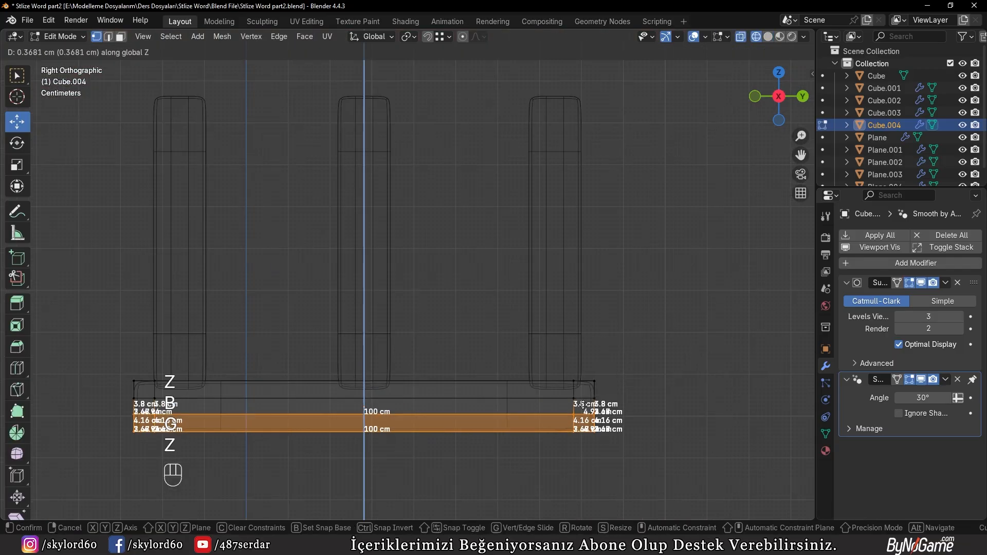
{"action": "left_click", "coordinate": [584, 392]}
Step: Spread the bar's two inner horizontal loops along Z toward its upper and lower edges
{"action": "left_click", "coordinate": [83, 384]}
{"action": "key", "text": "b"}
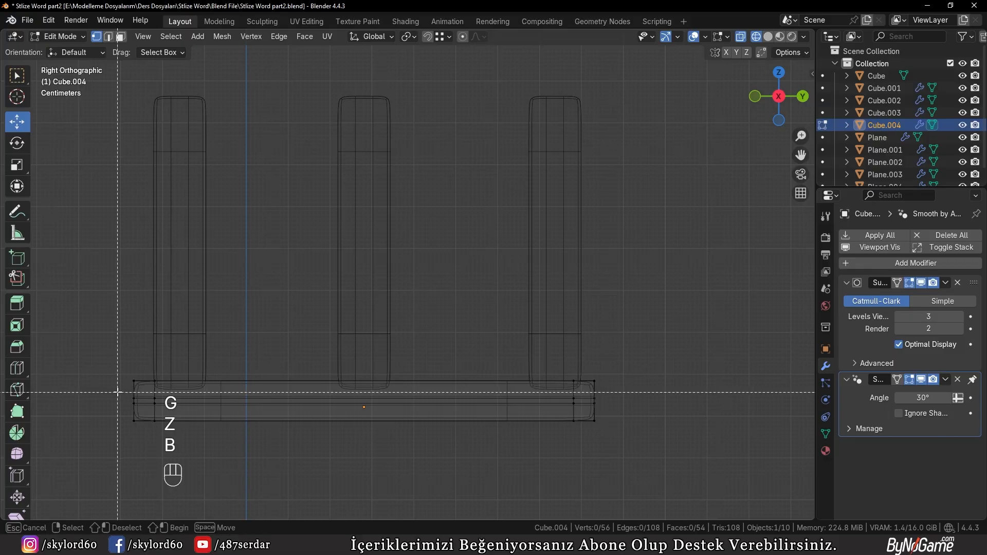
{"action": "left_click_drag", "start_coordinate": [123, 392], "coordinate": [615, 403]}
{"action": "key", "text": "g"}
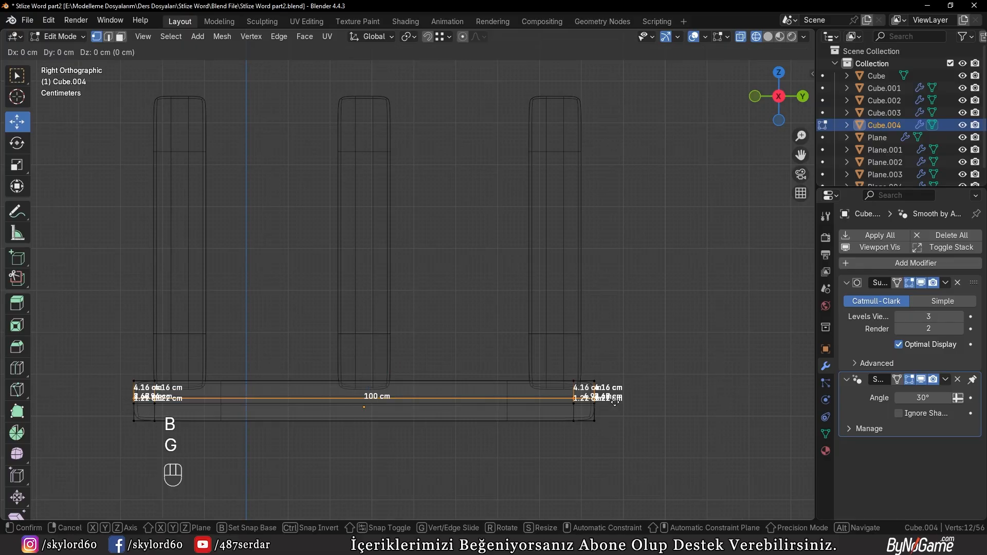
{"action": "key", "text": "z"}
{"action": "left_click", "coordinate": [509, 404]}
{"action": "key", "text": "b"}
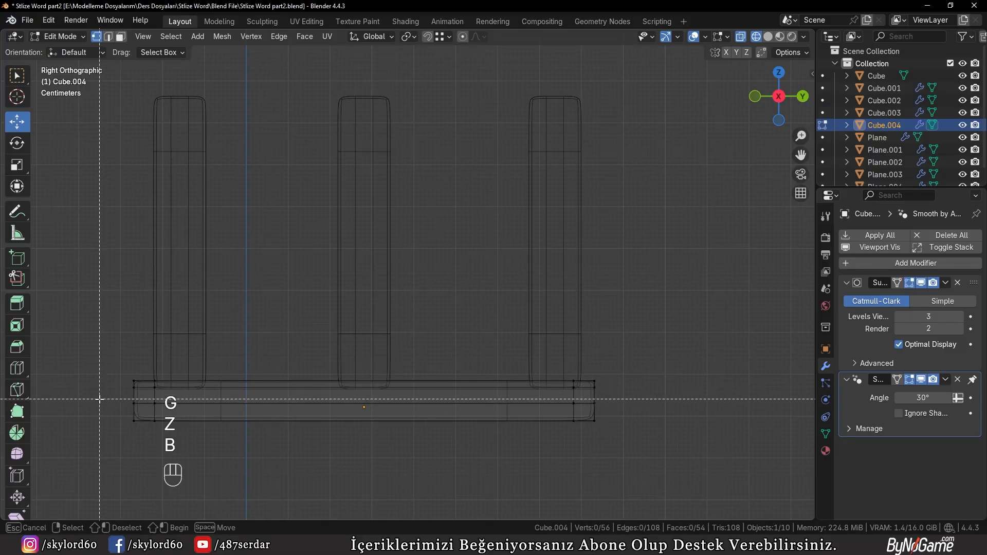
{"action": "left_click_drag", "start_coordinate": [105, 396], "coordinate": [615, 414]}
Step: Raise the bar's lower vertex rows along Z to make it thinner, and return to Object Mode with solid shading
{"action": "key", "text": "b"}
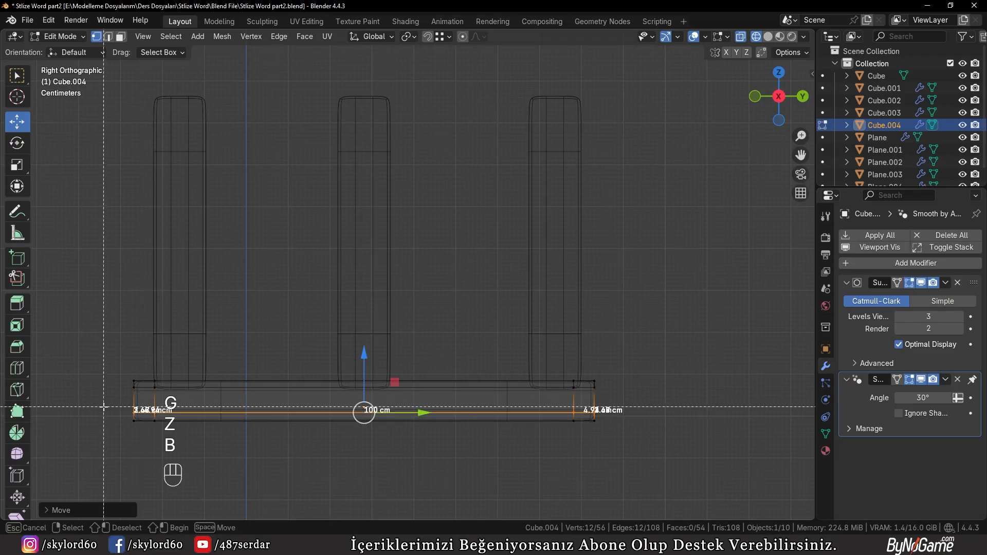
{"action": "left_click_drag", "start_coordinate": [108, 417], "coordinate": [619, 457]}
{"action": "key", "text": "g"}
{"action": "key", "text": "z"}
{"action": "key", "text": "z"}
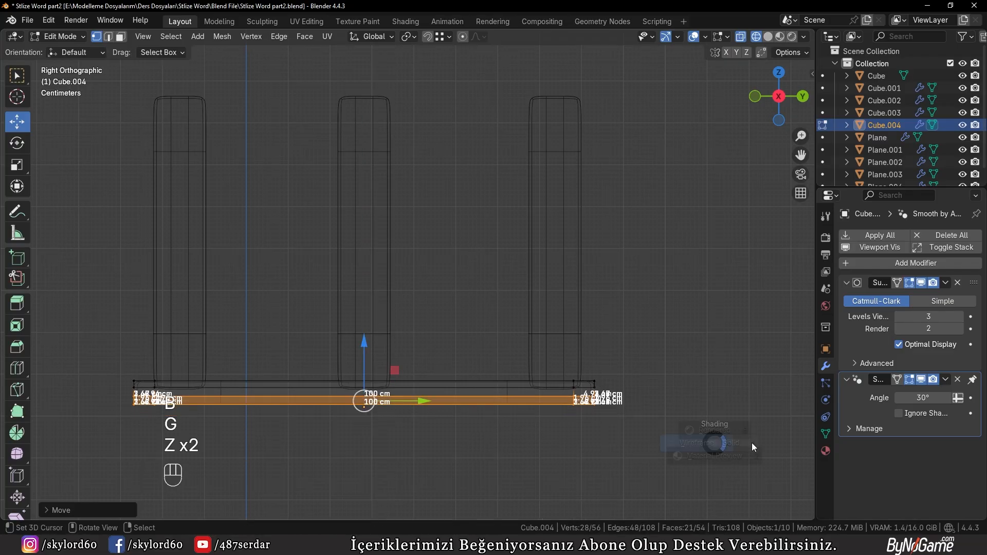
{"action": "left_click", "coordinate": [689, 442]}
{"action": "key", "text": "Tab"}
Step: Duplicate the thin bar along Z to the tops of the three uprights
{"action": "scroll", "coordinate": [591, 427], "scroll_direction": "down", "scroll_amount": 3}
{"action": "middle_click_drag", "start_coordinate": [591, 426], "coordinate": [452, 404]}
{"action": "key", "text": "shift+d"}
{"action": "key", "text": "z"}
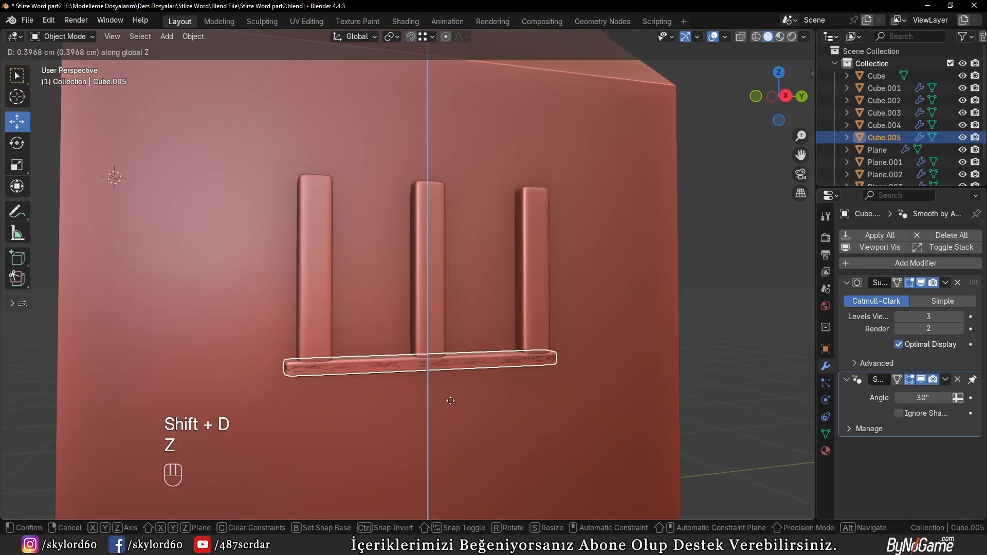
{"action": "left_click", "coordinate": [426, 213]}
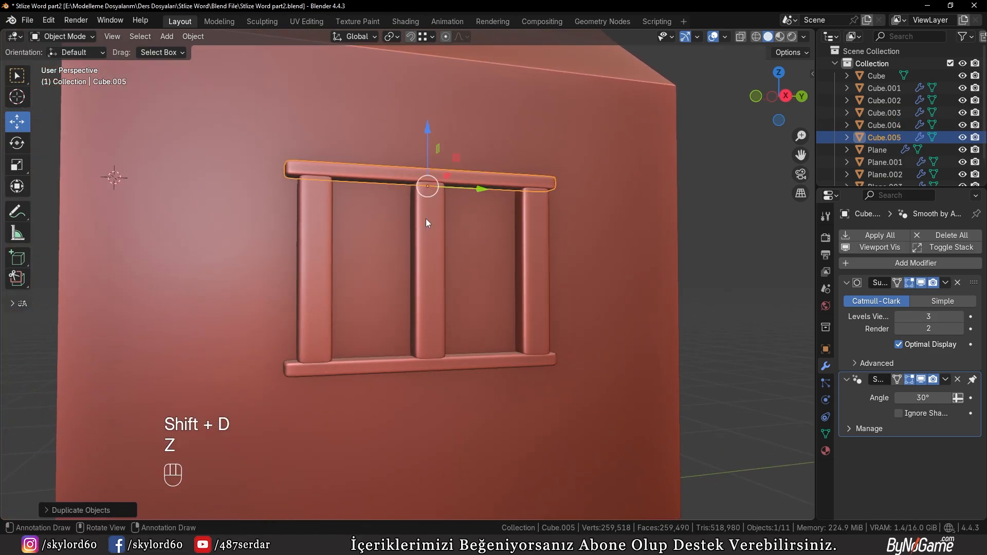
Step: Raise the top bar's upper vertex rows along Z to thicken it, and return to Object Mode with solid shading
{"action": "key", "text": "KP_1"}
{"action": "key", "text": "KP_3"}
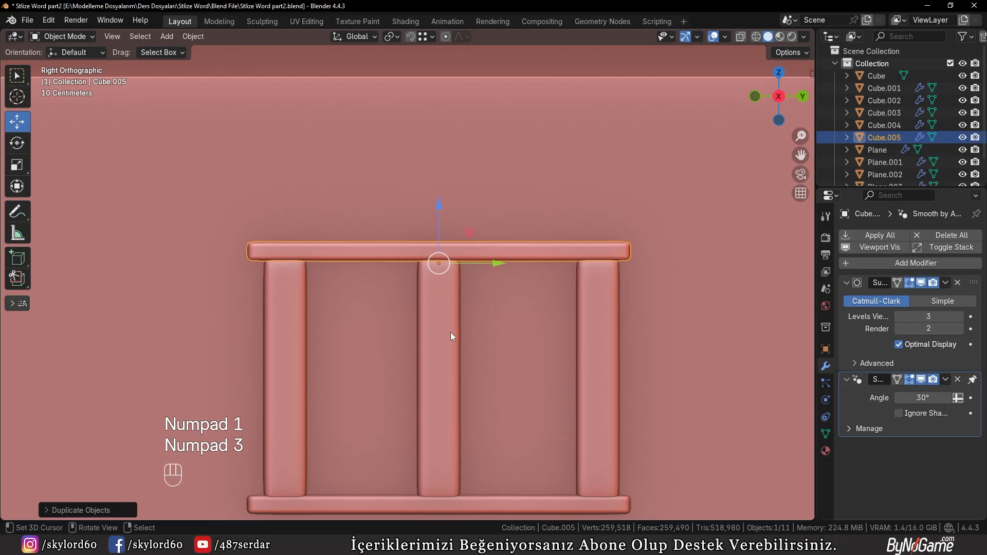
{"action": "key", "text": "Tab"}
{"action": "key", "text": "z"}
{"action": "key", "text": "b"}
{"action": "left_click_drag", "start_coordinate": [203, 199], "coordinate": [726, 249]}
{"action": "key", "text": "g"}
{"action": "key", "text": "z"}
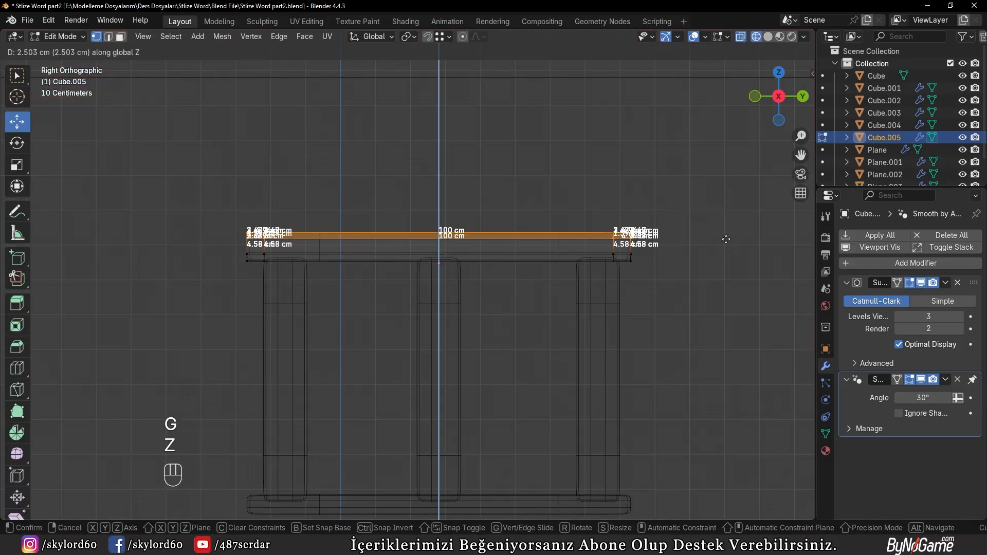
{"action": "left_click", "coordinate": [726, 221]}
{"action": "key", "text": "z"}
{"action": "key", "text": "Tab"}
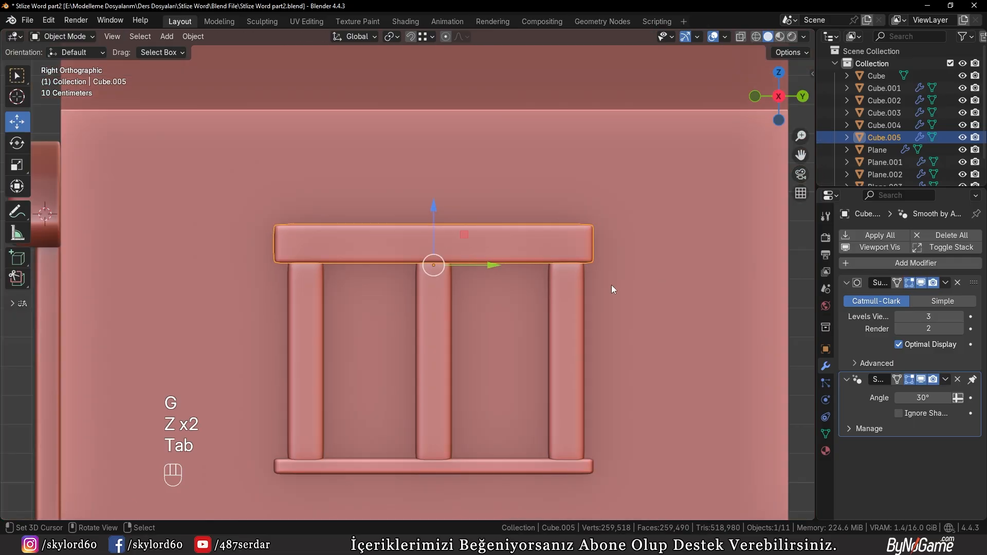
Step: Pull the top bar's front face outward along X, away from the wall
{"action": "middle_click_drag", "start_coordinate": [612, 285], "coordinate": [447, 263]}
{"action": "key", "text": "Tab"}
{"action": "key", "text": "g"}
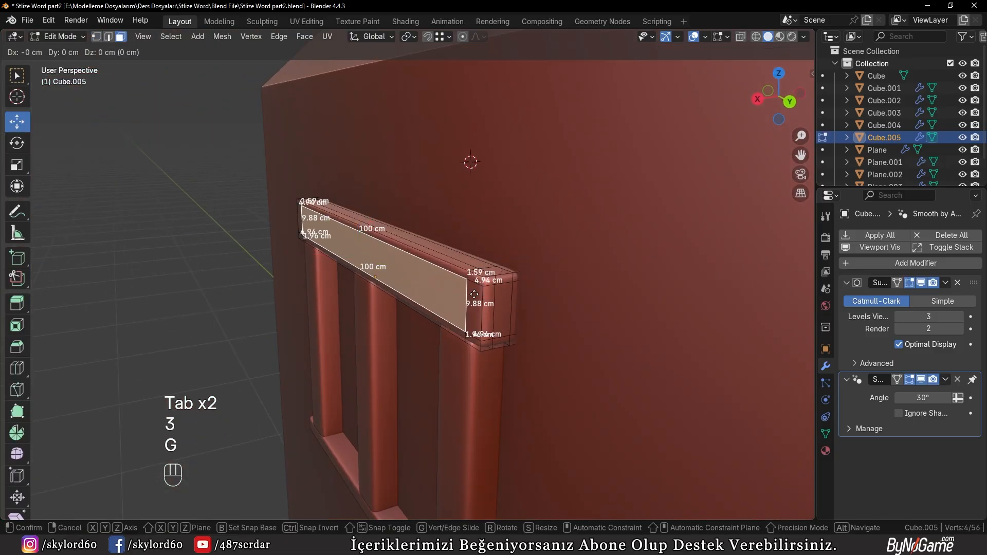
{"action": "key", "text": "x"}
{"action": "left_click", "coordinate": [375, 315]}
{"action": "key", "text": "Tab"}
Step: Select the vertical edge loops near both ends of the top bar and scale them inward along Y to about 0.93
{"action": "middle_click_drag", "start_coordinate": [374, 315], "coordinate": [495, 372]}
{"action": "key", "text": "Tab"}
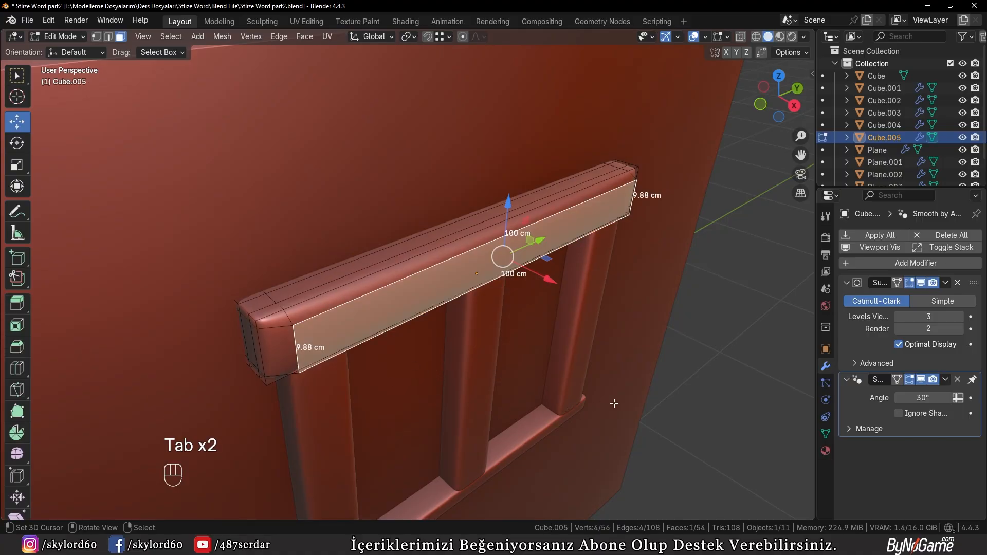
{"action": "key", "text": "2"}
{"action": "middle_click_drag", "start_coordinate": [693, 260], "coordinate": [703, 251]}
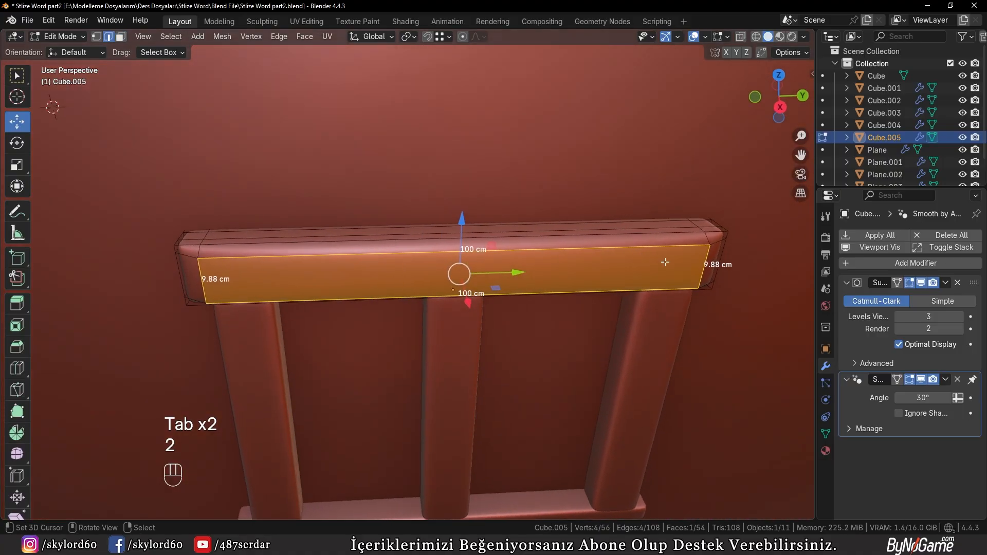
{"action": "left_click", "coordinate": [707, 246], "text": "alt+shift"}
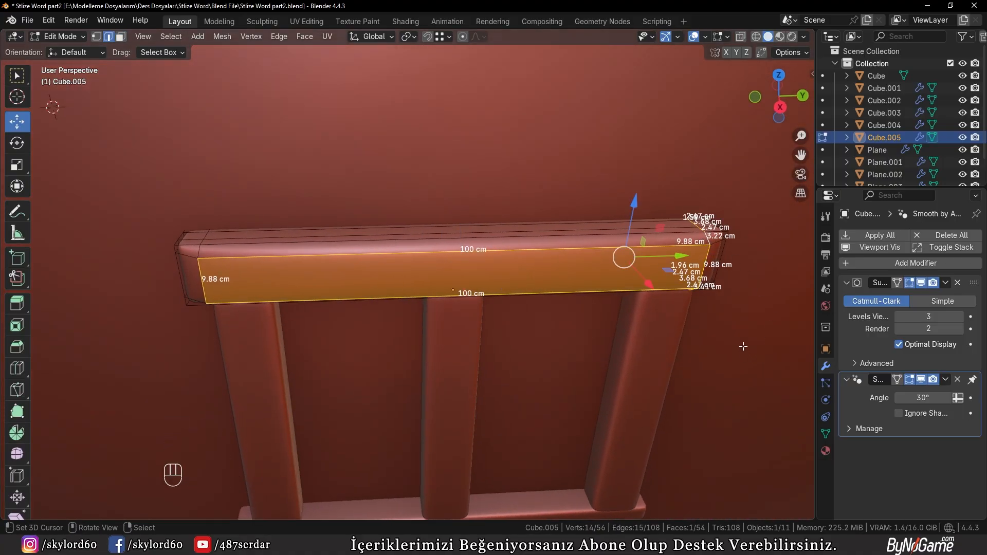
{"action": "key", "text": "alt+a"}
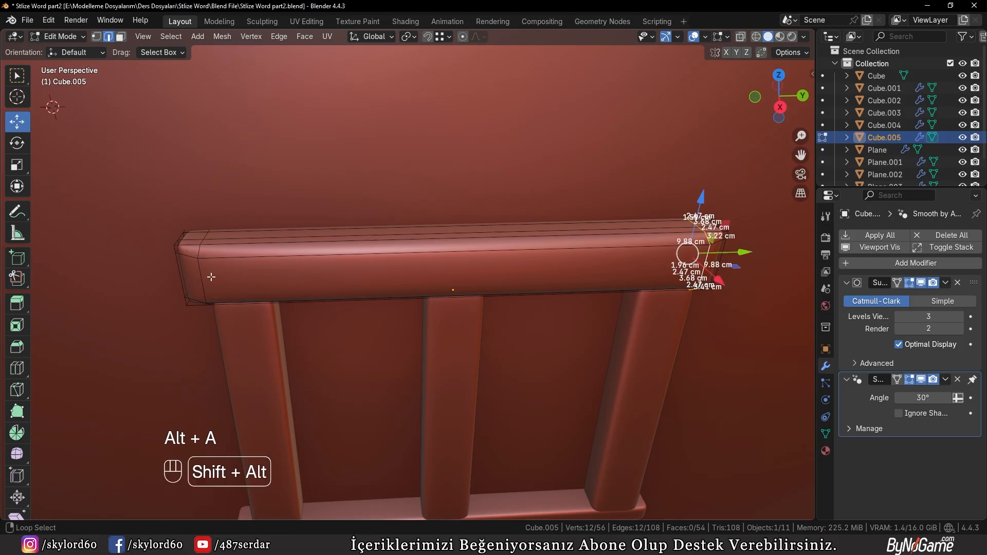
{"action": "middle_click_drag", "start_coordinate": [334, 363], "coordinate": [457, 360]}
{"action": "key", "text": "s"}
{"action": "key", "text": "y"}
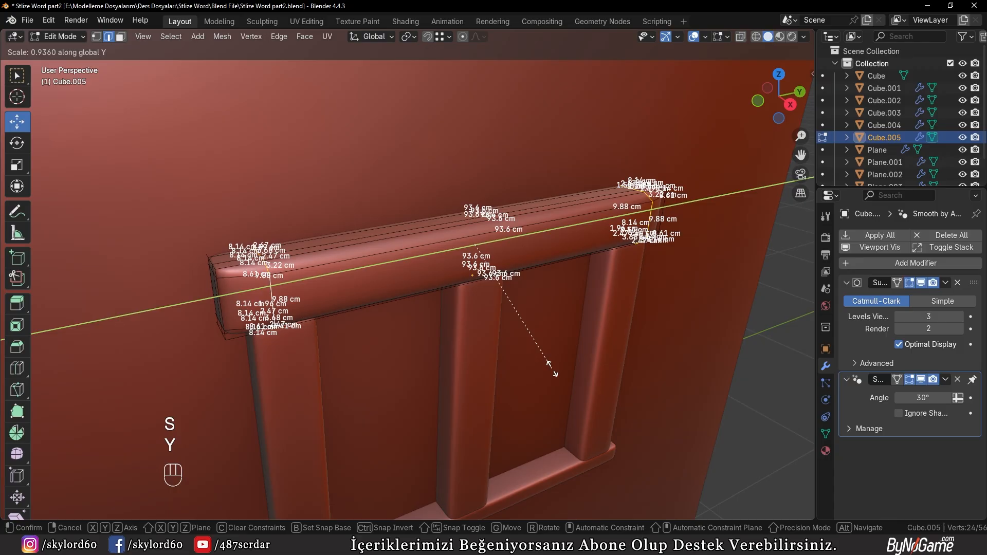
{"action": "left_click", "coordinate": [553, 379]}
{"action": "key", "text": "Tab"}
Step: Move the top bar's lengthwise edge loop about 1.7 cm toward the wall along X, and deselect the bar in Object Mode
{"action": "middle_click_drag", "start_coordinate": [447, 354], "coordinate": [428, 363]}
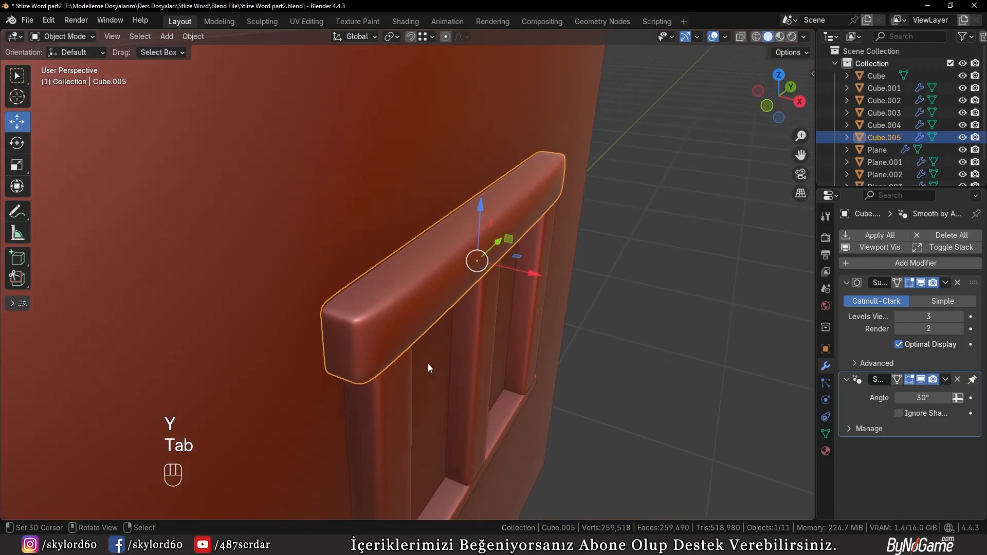
{"action": "key", "text": "Tab"}
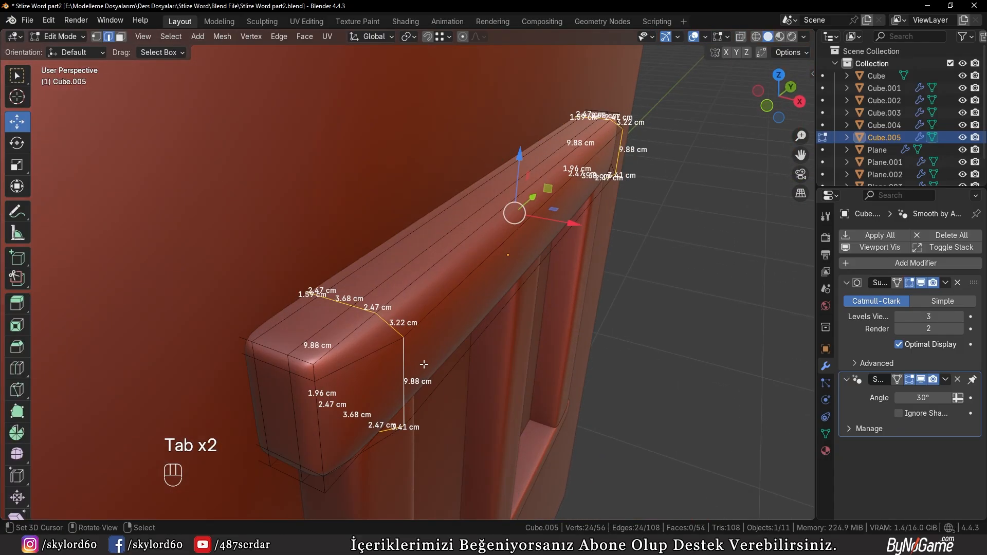
{"action": "left_click", "coordinate": [322, 338], "text": "alt"}
{"action": "key", "text": "g"}
{"action": "key", "text": "x"}
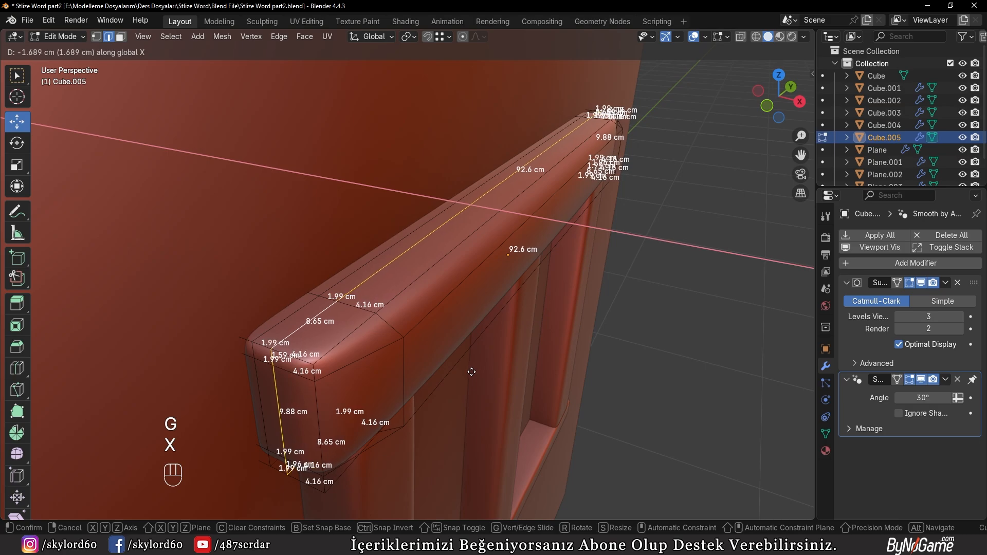
{"action": "left_click", "coordinate": [475, 372]}
{"action": "key", "text": "Tab"}
{"action": "scroll", "coordinate": [509, 387], "scroll_direction": "down", "scroll_amount": 4}
{"action": "scroll", "coordinate": [576, 404], "scroll_direction": "down", "scroll_amount": 3}
{"action": "left_click", "coordinate": [663, 429]}
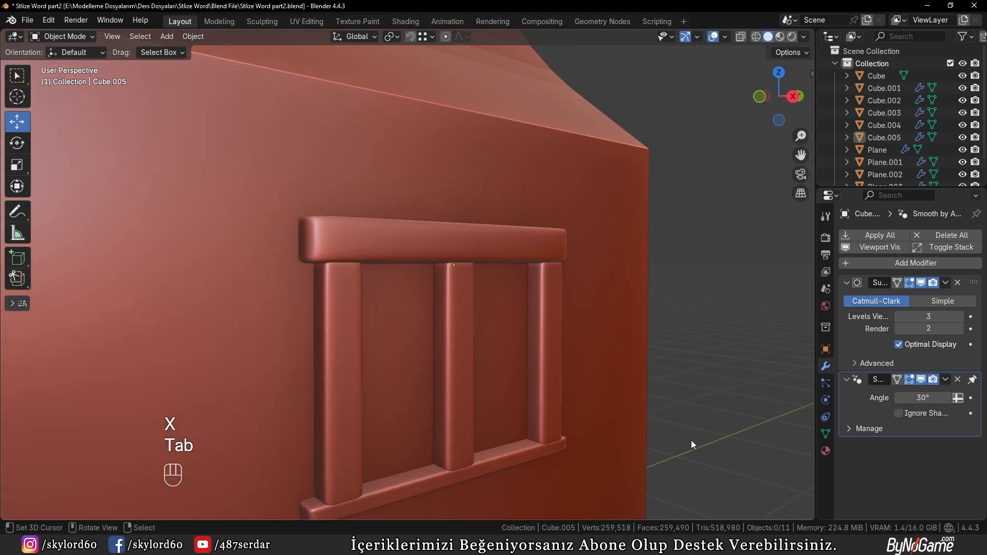
Step: Add three evenly spaced horizontal loop cuts to the window's left upright
{"action": "middle_click_drag", "start_coordinate": [691, 440], "coordinate": [624, 430]}
{"action": "scroll", "coordinate": [625, 430], "scroll_direction": "up", "scroll_amount": 3}
{"action": "key", "text": "KP_1"}
{"action": "key", "text": "KP_3"}
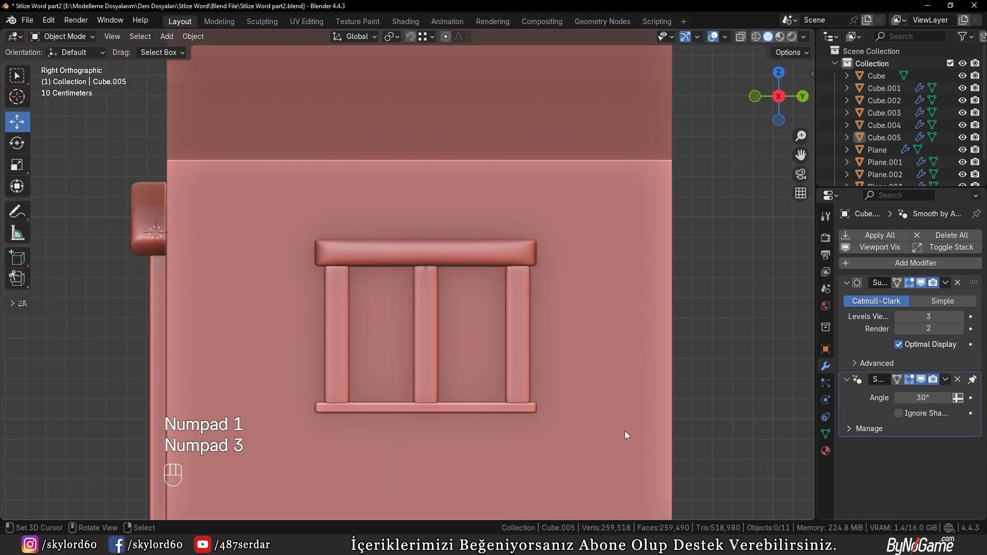
{"action": "scroll", "coordinate": [544, 406], "scroll_direction": "up", "scroll_amount": 3}
{"action": "scroll", "coordinate": [580, 340], "scroll_direction": "up", "scroll_amount": 2}
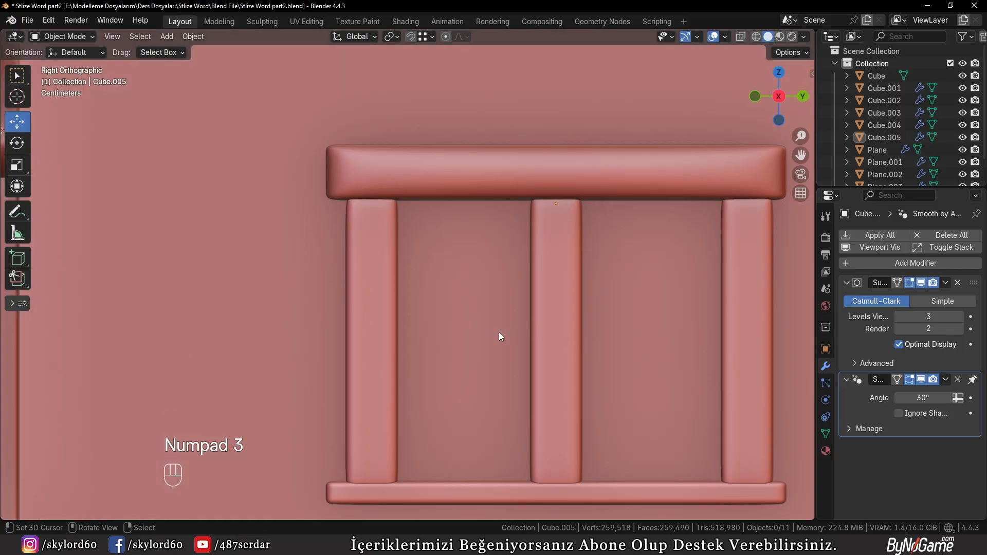
{"action": "left_click", "coordinate": [383, 324]}
{"action": "key", "text": "Tab"}
{"action": "key", "text": "ctrl+r"}
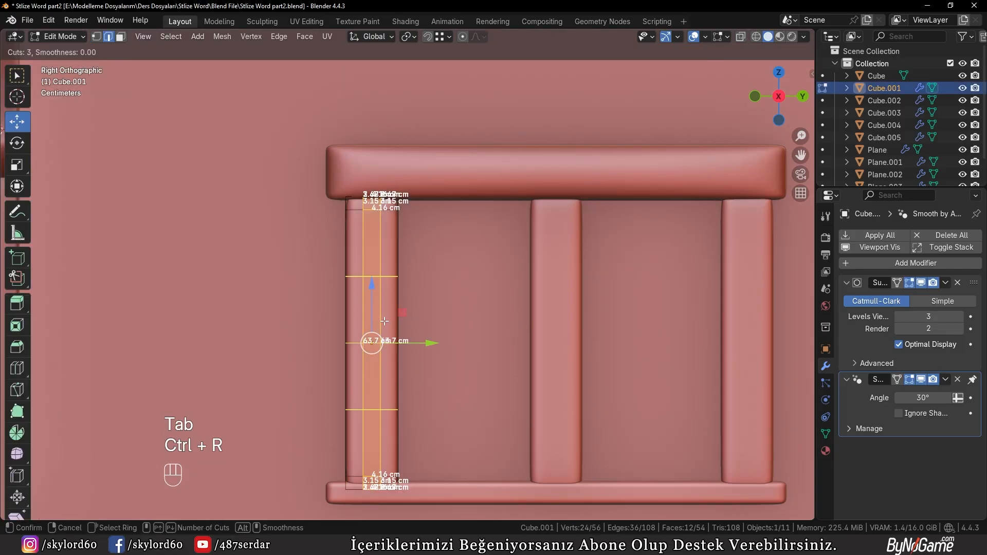
{"action": "scroll", "coordinate": [384, 321], "scroll_direction": "up", "scroll_amount": 2}
{"action": "scroll", "coordinate": [385, 321], "scroll_direction": "down", "scroll_amount": 2}
{"action": "left_click", "coordinate": [385, 321]}
{"action": "right_click", "coordinate": [385, 321]}
{"action": "key", "text": "Tab"}
Step: Add three horizontal loop cuts each to the middle and right uprights, sliding the middle set upward and the right set downward
{"action": "left_click", "coordinate": [544, 320]}
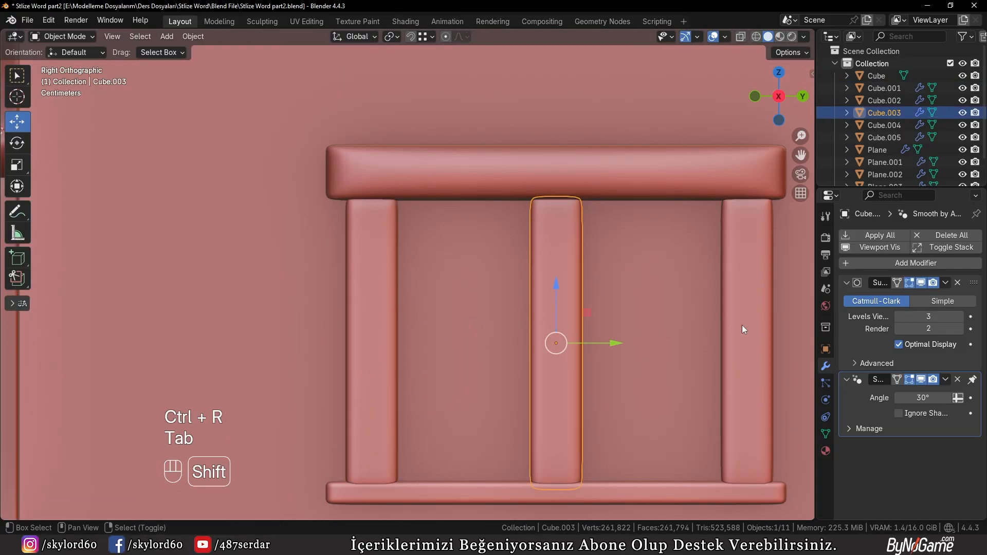
{"action": "left_click", "coordinate": [741, 329], "text": "shift"}
{"action": "middle_click_drag", "start_coordinate": [621, 332], "coordinate": [584, 333], "text": "shift"}
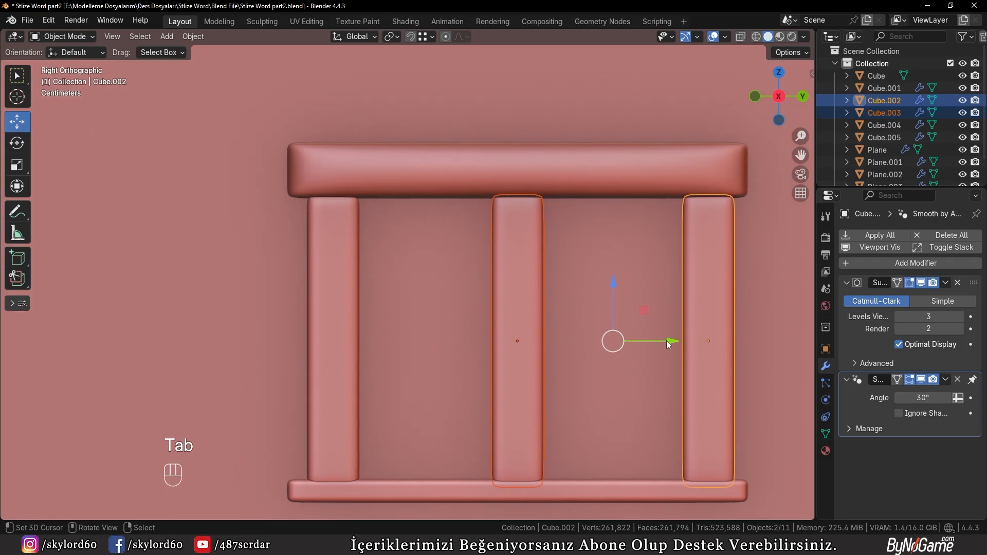
{"action": "key", "text": "Tab"}
{"action": "key", "text": "ctrl+r"}
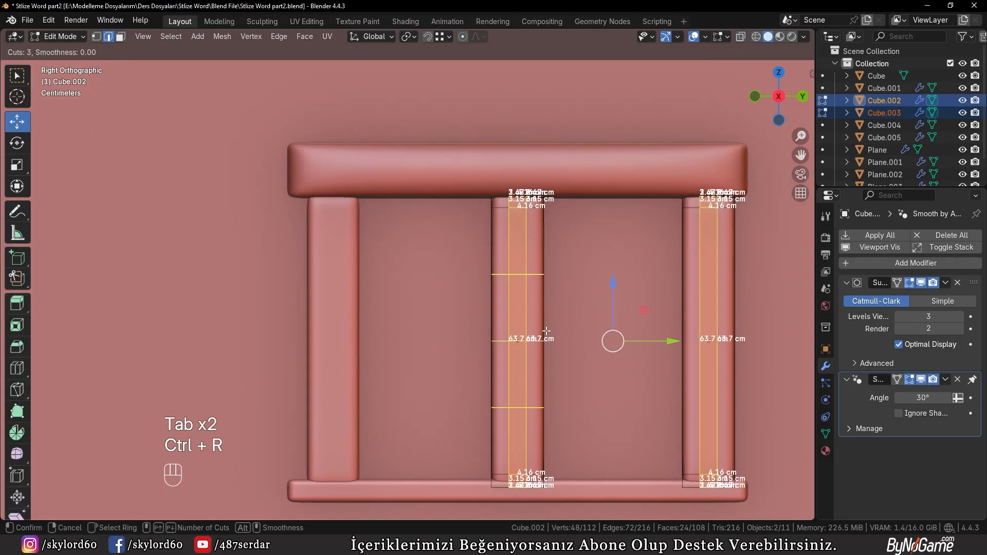
{"action": "left_click", "coordinate": [545, 331]}
{"action": "left_click", "coordinate": [544, 324]}
{"action": "key", "text": "ctrl+r"}
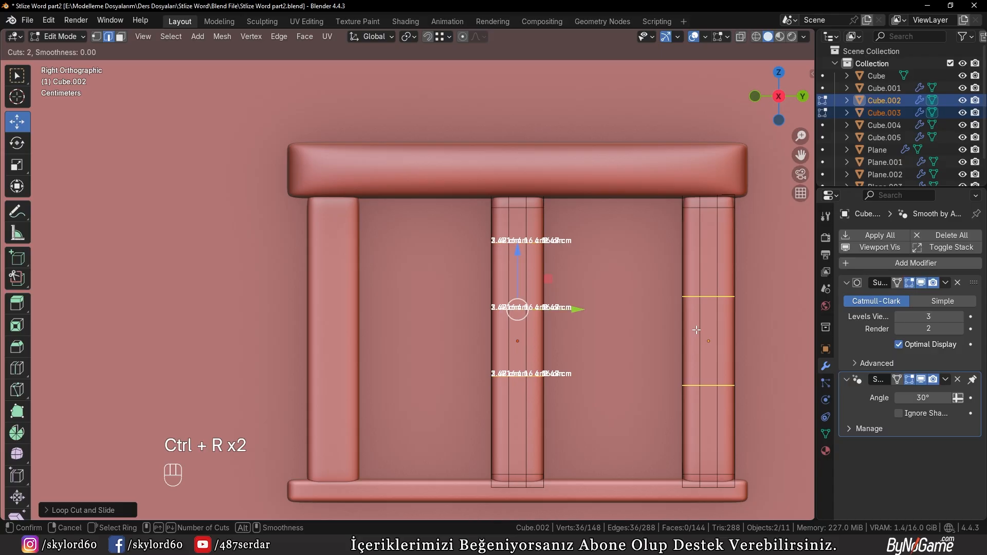
{"action": "left_click", "coordinate": [697, 329]}
{"action": "left_click", "coordinate": [651, 364]}
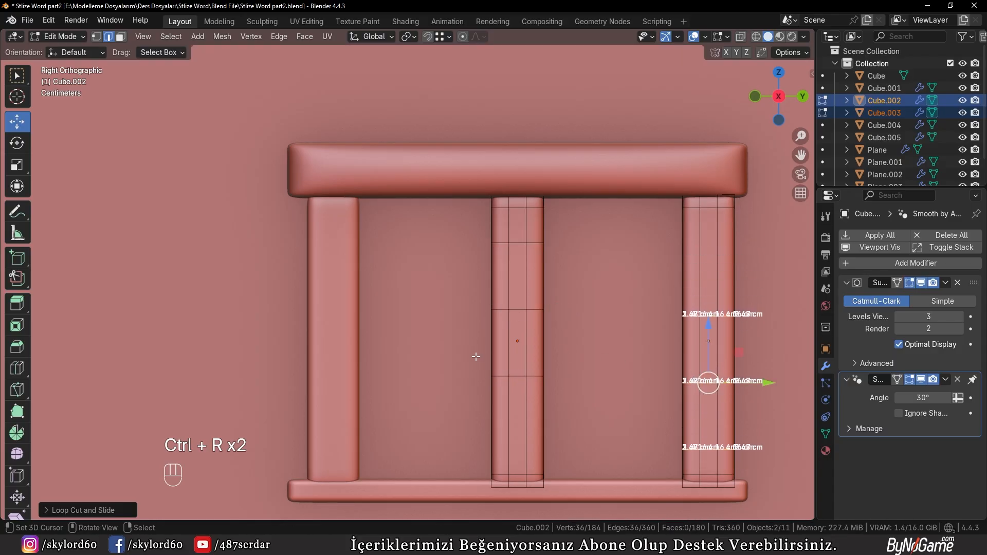
Step: Edit all three uprights together and shift the left upright's horizontal loops slightly sideways to give it a wavy shape
{"action": "key", "text": "Tab"}
{"action": "left_click", "coordinate": [352, 347], "text": "shift"}
{"action": "key", "text": "Tab"}
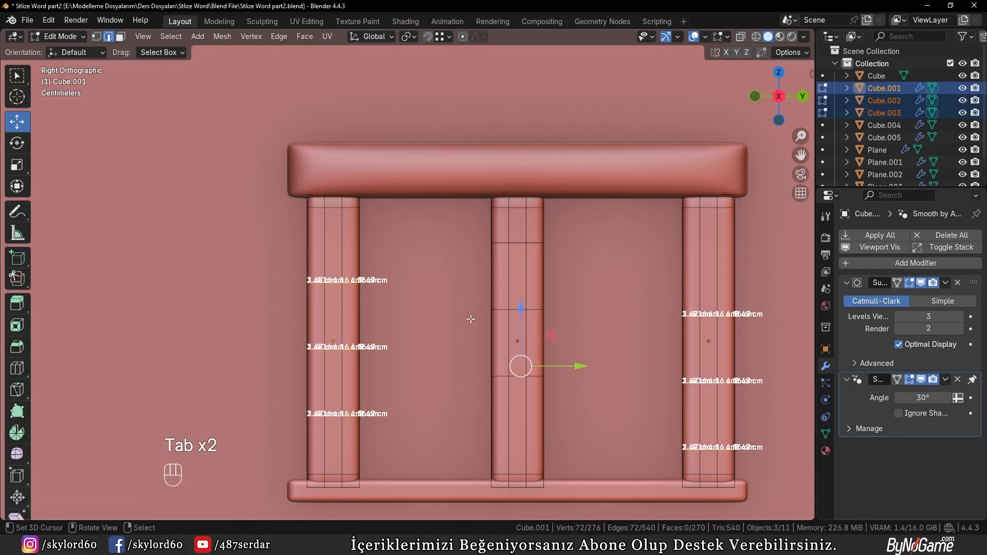
{"action": "scroll", "coordinate": [256, 261], "scroll_direction": "up", "scroll_amount": 1}
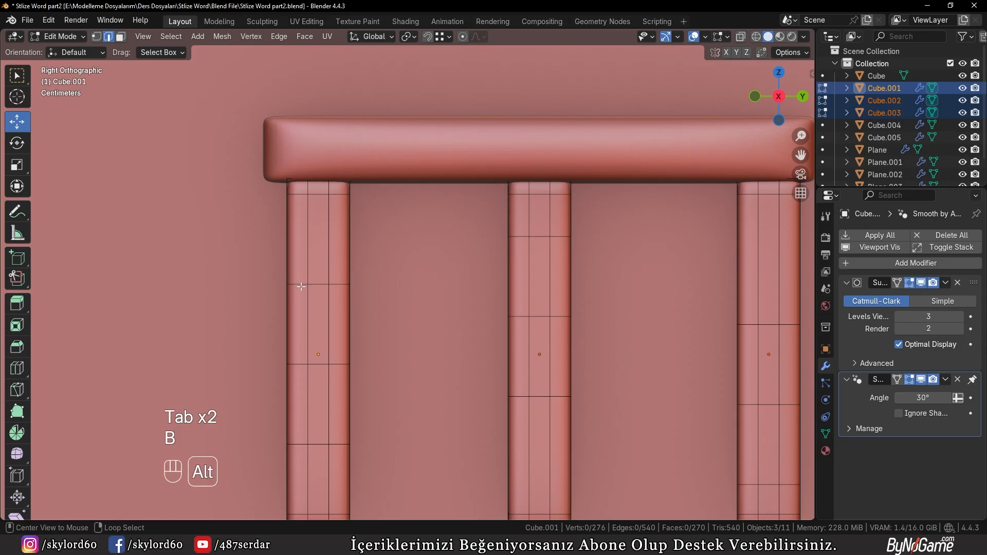
{"action": "scroll", "coordinate": [302, 286], "scroll_direction": "up", "scroll_amount": 2}
{"action": "key", "text": "g"}
{"action": "left_click", "coordinate": [339, 293]}
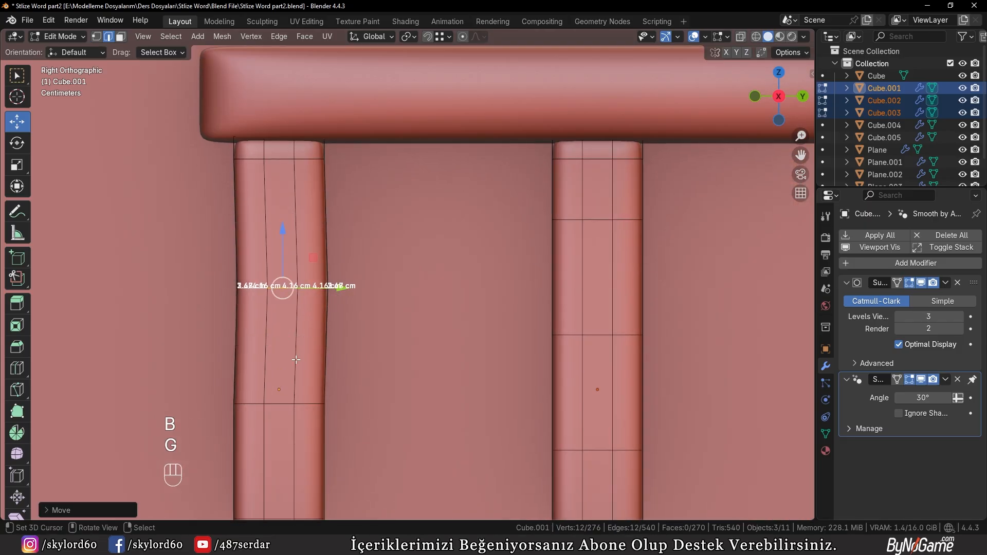
{"action": "middle_click_drag", "start_coordinate": [296, 359], "coordinate": [353, 203], "text": "shift"}
{"action": "right_click", "coordinate": [332, 366], "text": "alt"}
{"action": "middle_click_drag", "start_coordinate": [332, 366], "coordinate": [203, 369], "text": "shift"}
{"action": "key", "text": "ctrl+z"}
{"action": "key", "text": "ctrl+z"}
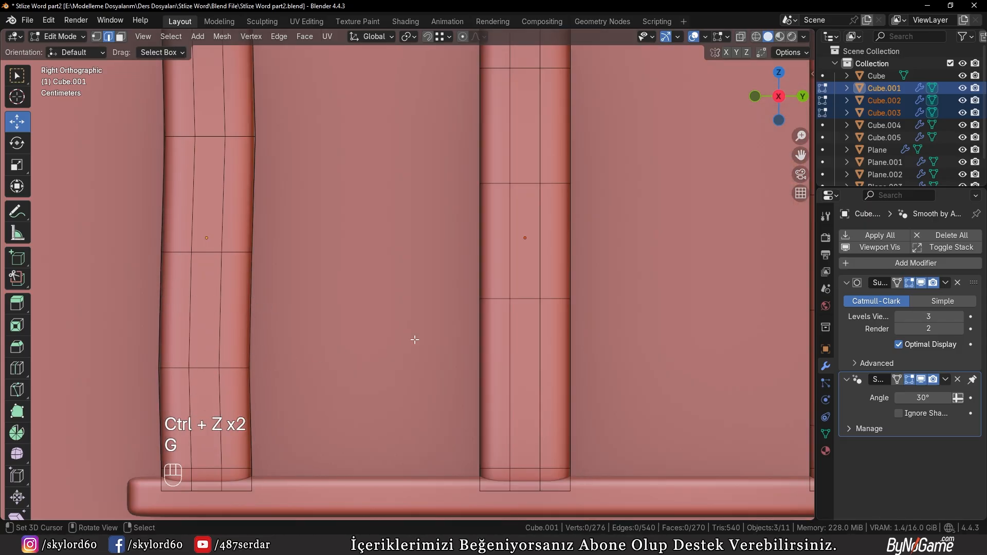
Step: Nudge the middle upright's lower and upper horizontal loops slightly sideways to make it uneven
{"action": "key", "text": "g"}
{"action": "left_click", "coordinate": [538, 298]}
{"action": "middle_click_drag", "start_coordinate": [528, 65], "coordinate": [496, 198], "text": "shift"}
{"action": "left_click", "coordinate": [496, 198], "text": "alt"}
{"action": "key", "text": "g"}
{"action": "left_click", "coordinate": [496, 199]}
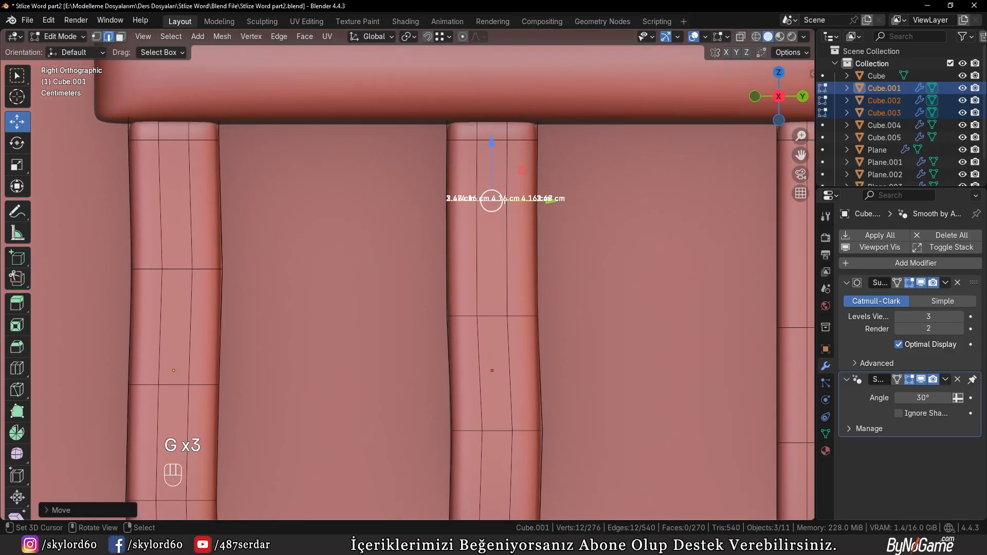
Step: Nudge a horizontal loop of the right upright slightly sideways, and return to Object Mode
{"action": "middle_click_drag", "start_coordinate": [660, 238], "coordinate": [439, 252], "text": "shift"}
{"action": "key", "text": "g"}
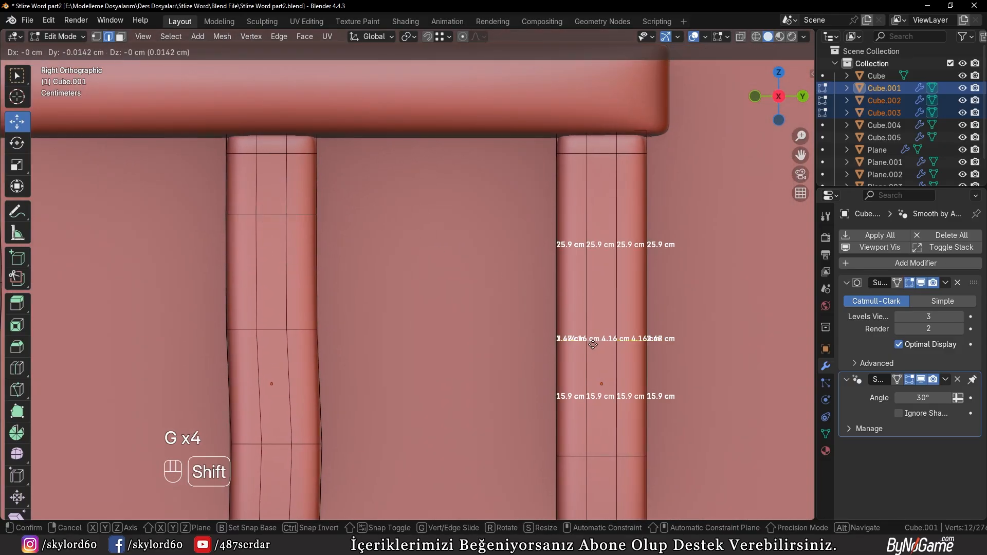
{"action": "left_click", "coordinate": [589, 345], "text": "shift"}
{"action": "scroll", "coordinate": [565, 341], "scroll_direction": "down", "scroll_amount": 4}
{"action": "key", "text": "Tab"}
Step: Select the bottom bar's front vertices in wireframe front view and move them outward along X beyond the uprights, restoring solid shading
{"action": "middle_click_drag", "start_coordinate": [396, 326], "coordinate": [418, 324]}
{"action": "scroll", "coordinate": [452, 326], "scroll_direction": "down", "scroll_amount": 5}
{"action": "scroll", "coordinate": [421, 362], "scroll_direction": "up", "scroll_amount": 3}
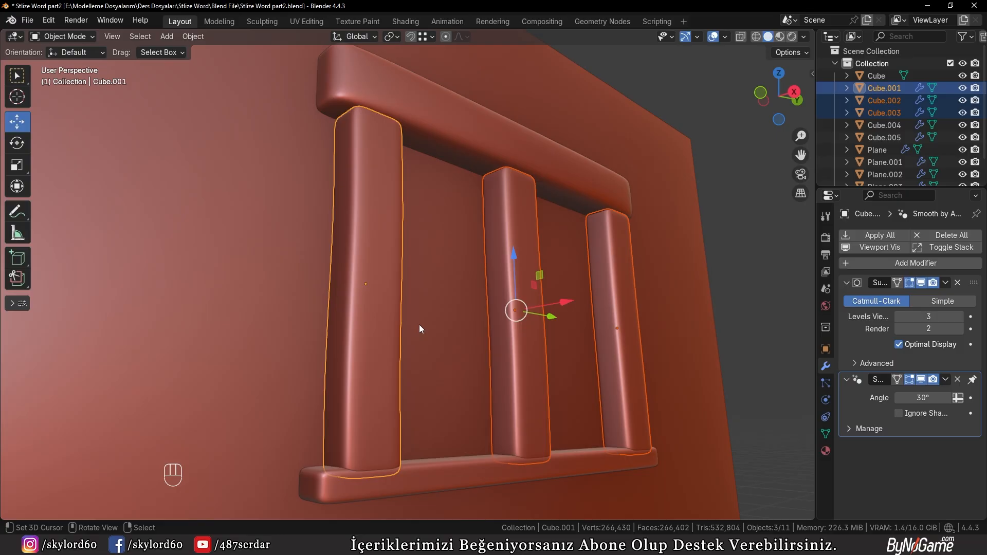
{"action": "left_click", "coordinate": [420, 487]}
{"action": "middle_click_drag", "start_coordinate": [421, 486], "coordinate": [405, 412]}
{"action": "key", "text": "Tab"}
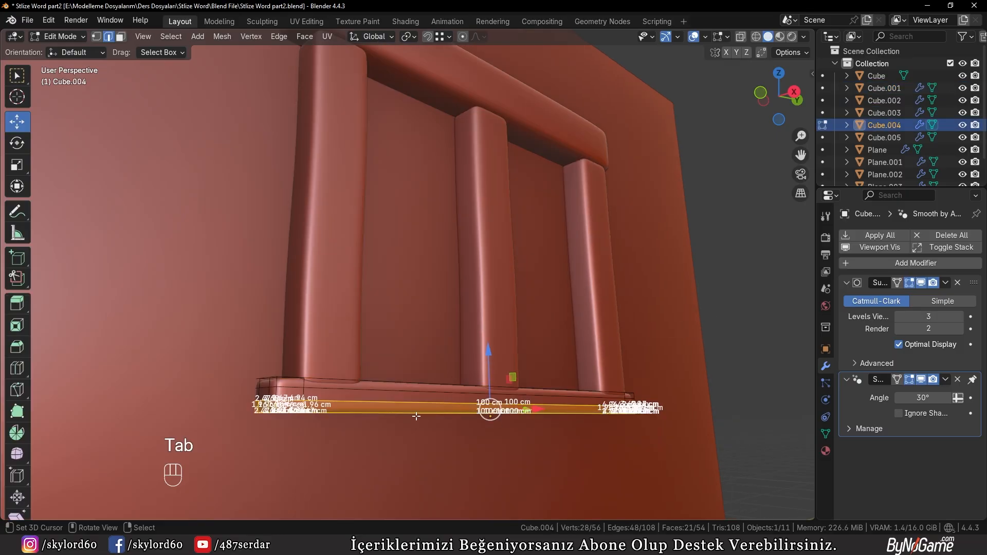
{"action": "key", "text": "KP_3"}
{"action": "key", "text": "KP_1"}
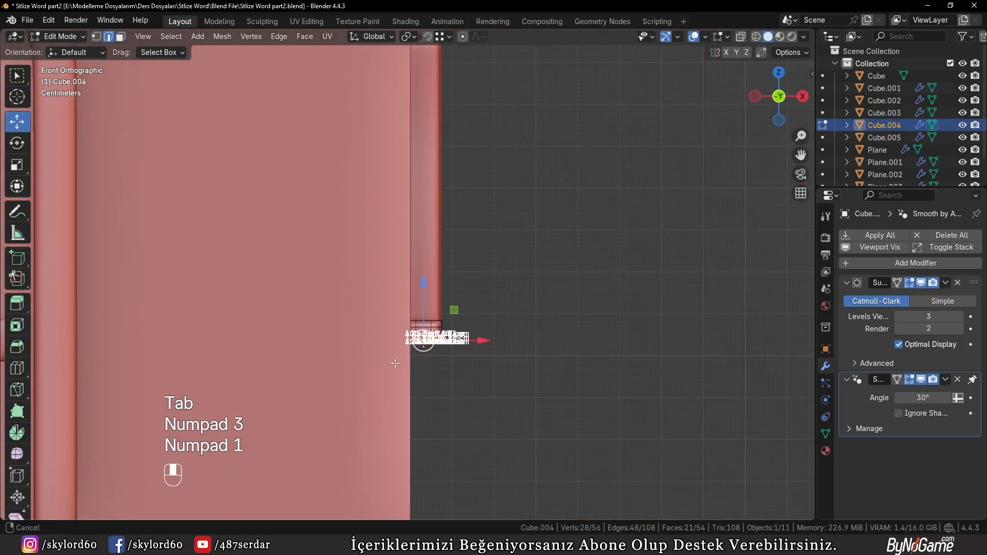
{"action": "key", "text": "z"}
{"action": "left_click", "coordinate": [334, 365]}
{"action": "scroll", "coordinate": [518, 365], "scroll_direction": "up", "scroll_amount": 2}
{"action": "key", "text": "b"}
{"action": "left_click_drag", "start_coordinate": [434, 324], "coordinate": [508, 421]}
{"action": "left_click_drag", "start_coordinate": [511, 372], "coordinate": [529, 371]}
{"action": "key", "text": "z"}
{"action": "left_click", "coordinate": [607, 374]}
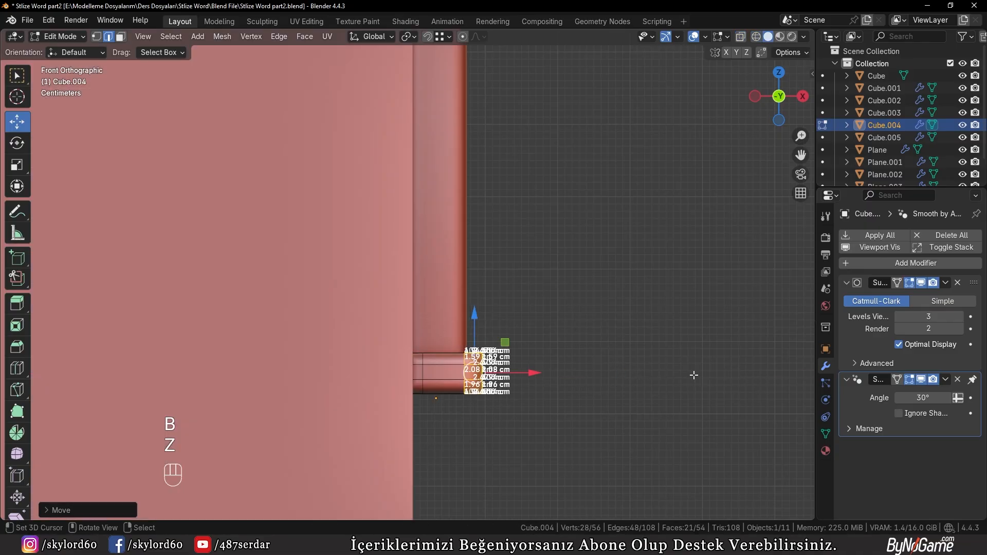
{"action": "mouse_move", "coordinate": [607, 373]}
{"action": "middle_mouse_down"}
{"action": "mouse_move", "coordinate": [550, 418]}
{"action": "mouse_move", "coordinate": [586, 438]}
{"action": "mouse_move", "coordinate": [588, 417]}
{"action": "middle_mouse_up"}
{"action": "key", "text": "Tab"}
{"action": "scroll", "coordinate": [551, 417], "scroll_direction": "down", "scroll_amount": 4}
{"action": "scroll", "coordinate": [586, 439], "scroll_direction": "up", "scroll_amount": 4}
{"action": "key", "text": "x"}
{"action": "scroll", "coordinate": [459, 323], "scroll_direction": "down", "scroll_amount": 4}
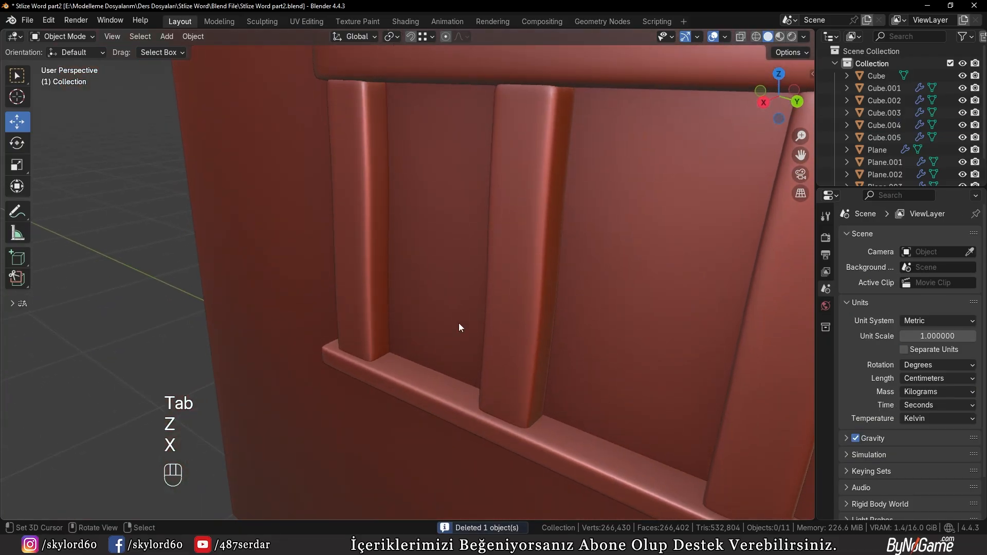
Step: Duplicate the left upright along Y into the left window opening, just beside the original
{"action": "mouse_move", "coordinate": [453, 316]}
{"action": "middle_mouse_down"}
{"action": "mouse_move", "coordinate": [445, 343]}
{"action": "mouse_move", "coordinate": [440, 304]}
{"action": "middle_mouse_up"}
{"action": "scroll", "coordinate": [440, 303], "scroll_direction": "up", "scroll_amount": 3}
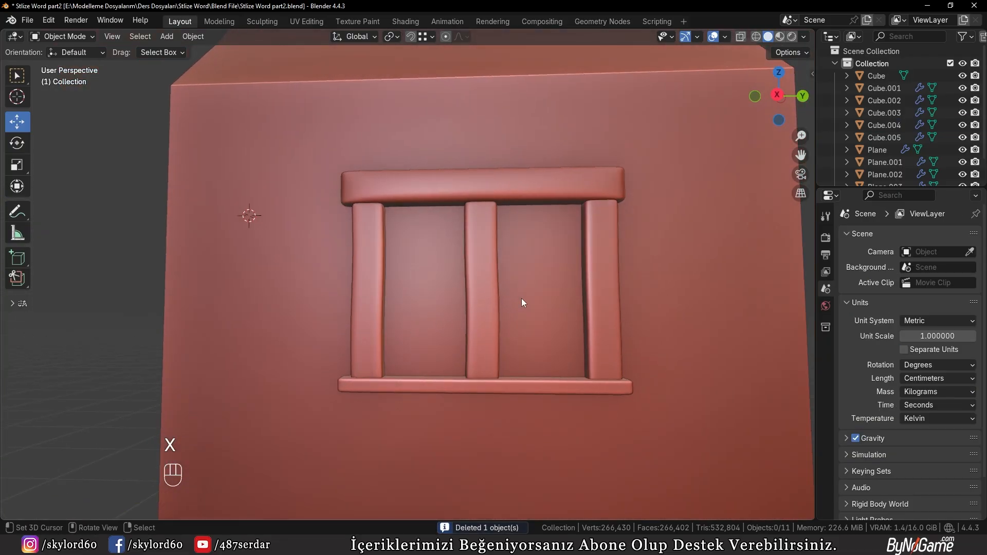
{"action": "key", "text": "KP_1"}
{"action": "key", "text": "KP_3"}
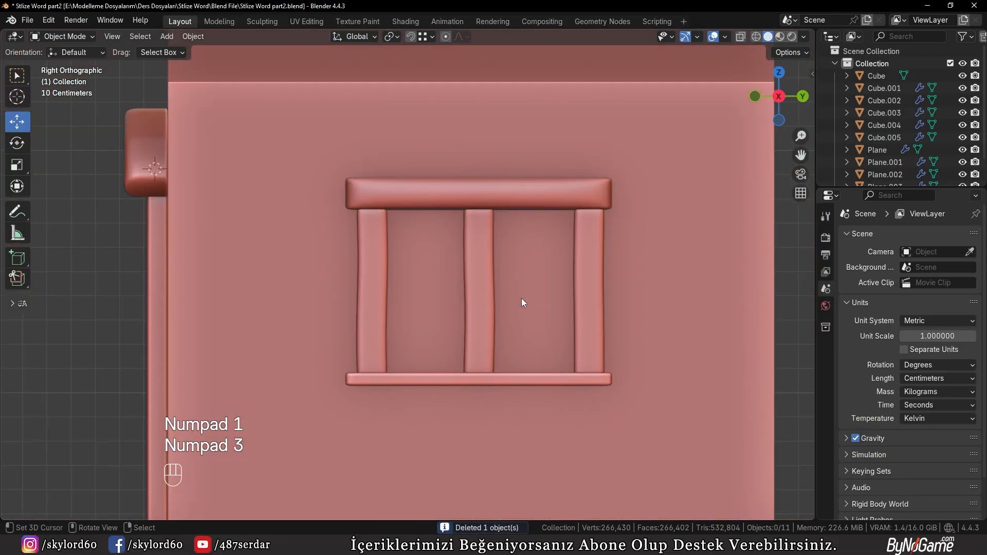
{"action": "scroll", "coordinate": [493, 299], "scroll_direction": "up", "scroll_amount": 3}
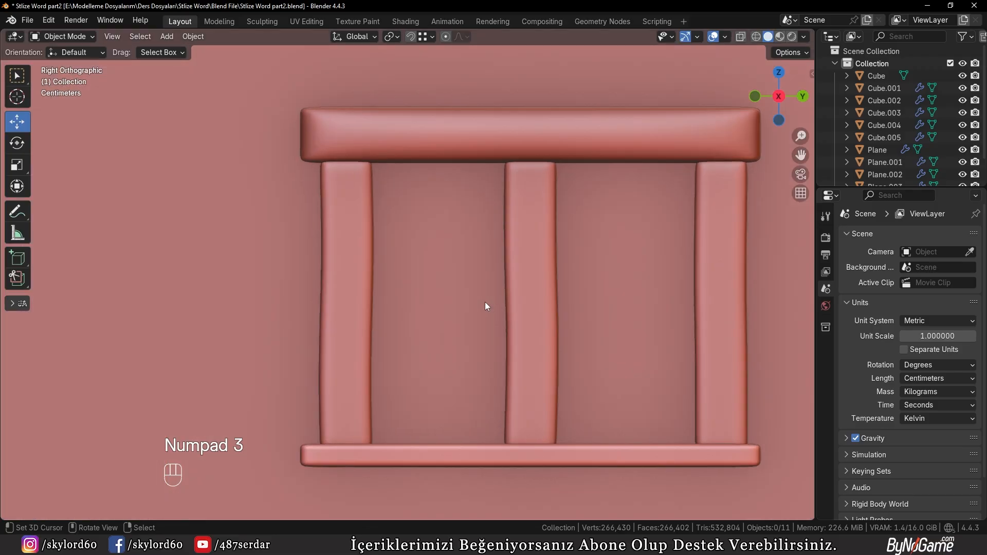
{"action": "left_click", "coordinate": [353, 314]}
{"action": "key", "text": "Tab"}
{"action": "key", "text": "Tab"}
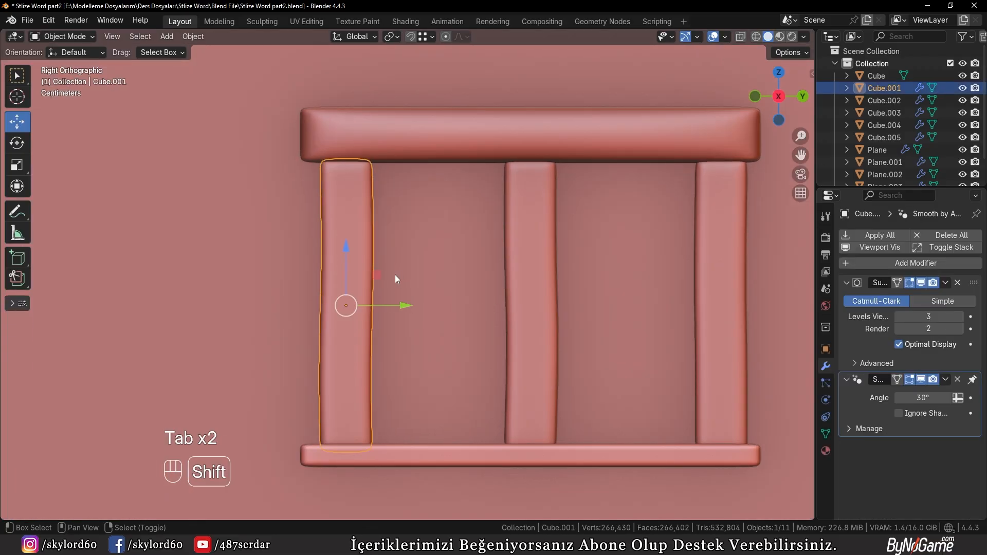
{"action": "key", "text": "shift+d"}
{"action": "key", "text": "x"}
{"action": "key", "text": "y"}
{"action": "left_click", "coordinate": [450, 288]}
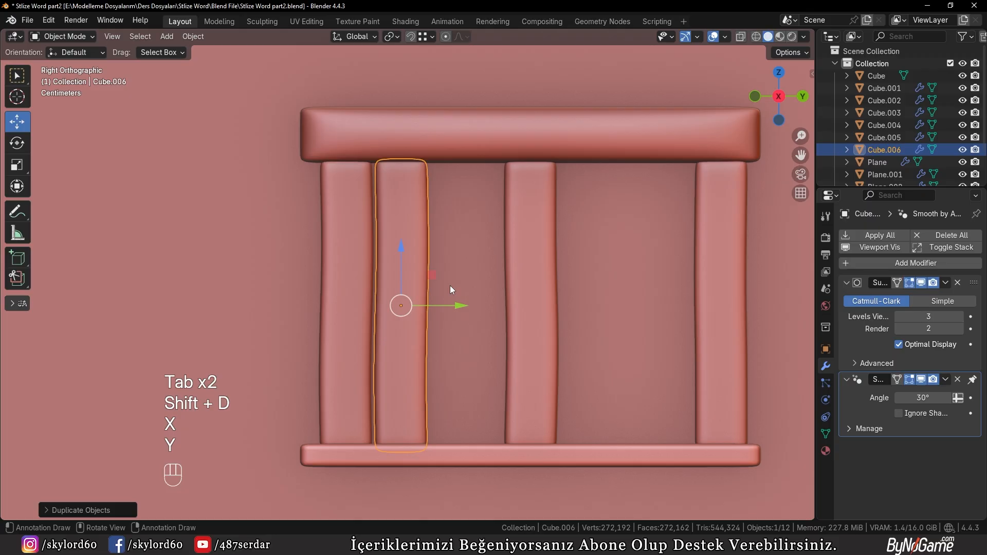
Step: Flatten the duplicated piece's left-side vertices along Y with scale 0 and move them along Y slightly behind the left upright
{"action": "key", "text": "Tab"}
{"action": "key", "text": "z"}
{"action": "key", "text": "b"}
{"action": "left_click_drag", "start_coordinate": [334, 142], "coordinate": [381, 470]}
{"action": "scroll", "coordinate": [432, 375], "scroll_direction": "up", "scroll_amount": 2}
{"action": "key", "text": "s"}
{"action": "key", "text": "y"}
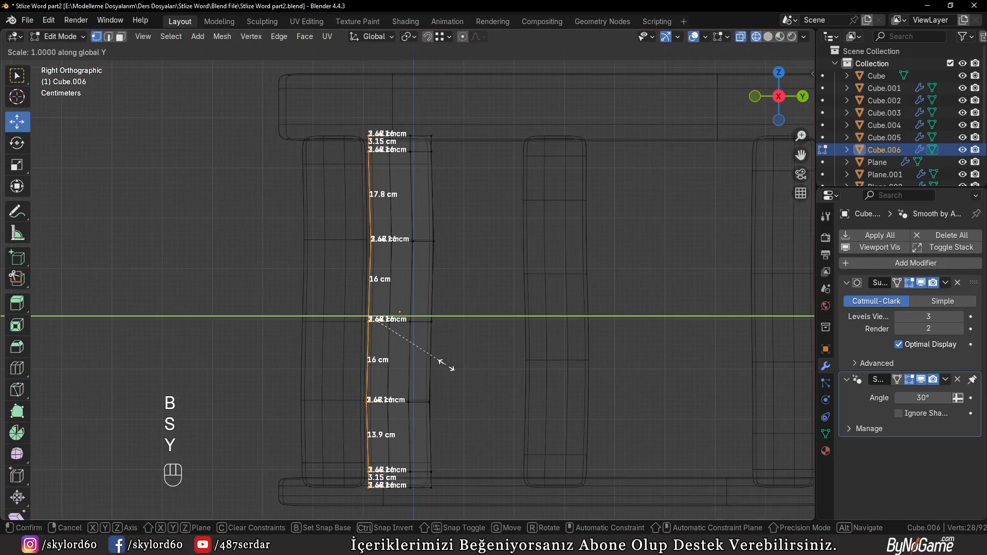
{"action": "key", "text": "KP_0"}
{"action": "key", "text": "KP_Enter"}
{"action": "key", "text": "z"}
{"action": "key", "text": "g"}
{"action": "key", "text": "y"}
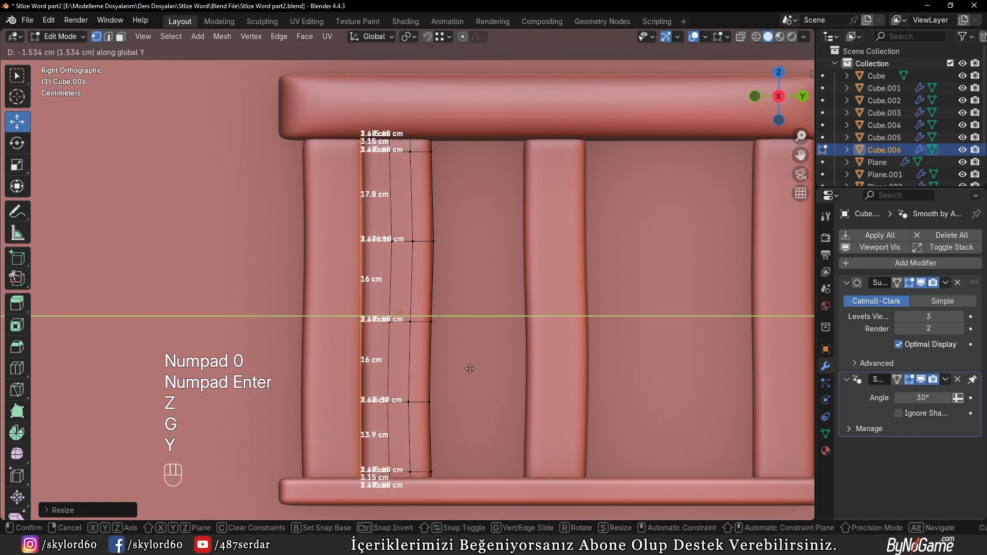
{"action": "left_click", "coordinate": [464, 370]}
Step: Flatten the piece's right-side vertices along Y with scale 0 and move them along Y to the middle upright
{"action": "key", "text": "z"}
{"action": "key", "text": "b"}
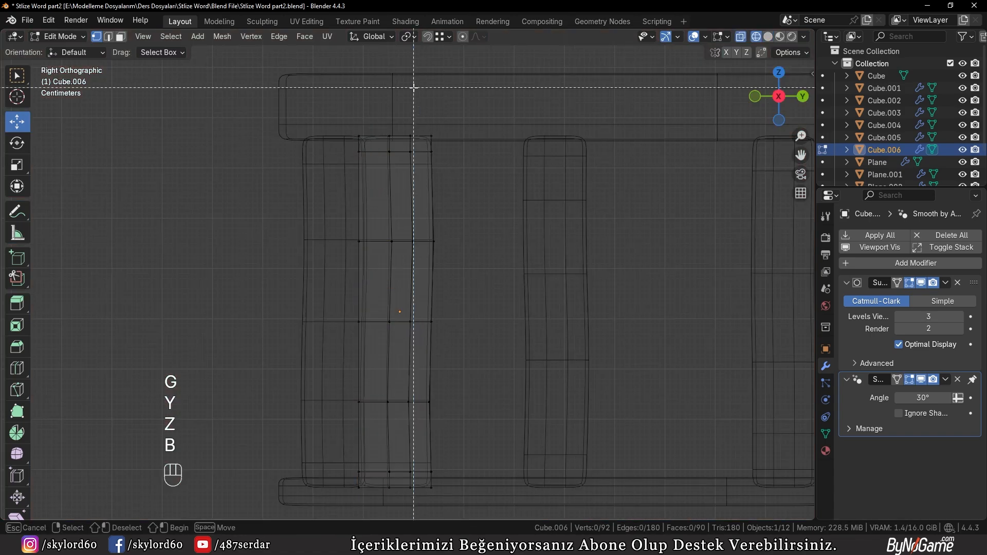
{"action": "left_click_drag", "start_coordinate": [418, 88], "coordinate": [452, 494]}
{"action": "key", "text": "s"}
{"action": "key", "text": "y"}
{"action": "key", "text": "KP_0"}
{"action": "key", "text": "KP_Enter"}
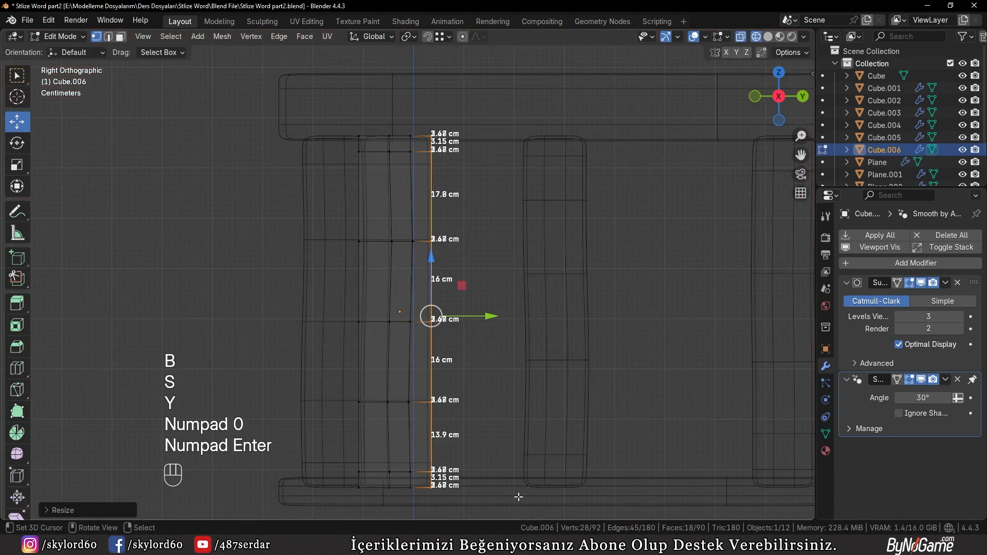
{"action": "key", "text": "g"}
{"action": "key", "text": "y"}
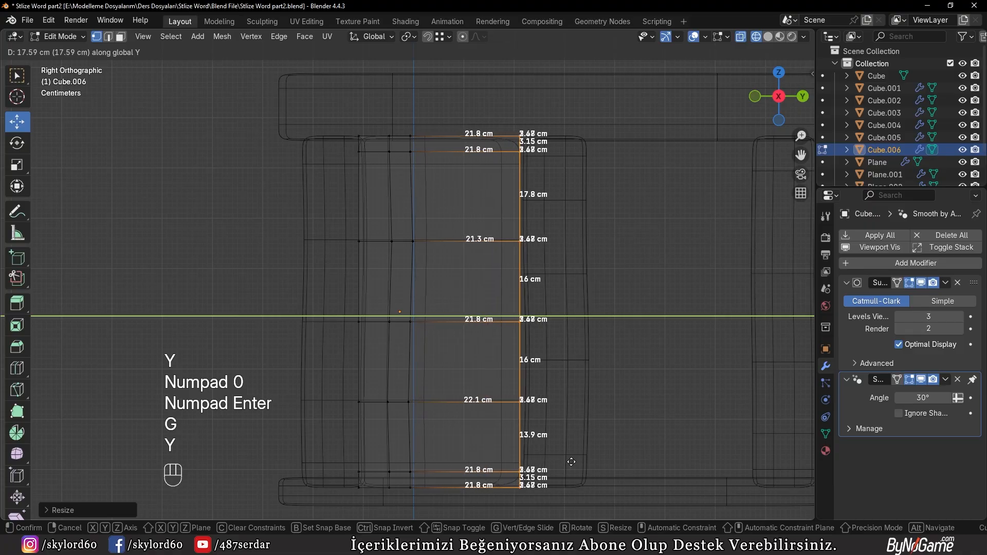
{"action": "left_click", "coordinate": [580, 464]}
Step: Flatten the right inner vertical loop along Y with scale 0, move it near the piece's right edge, and restore solid shading
{"action": "left_click", "coordinate": [401, 329], "text": "alt"}
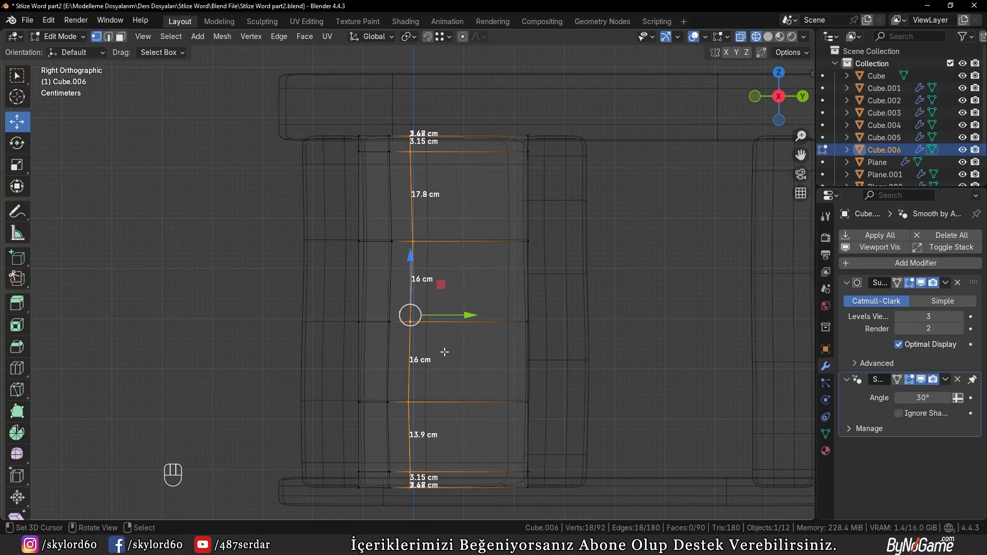
{"action": "key", "text": "s"}
{"action": "key", "text": "y"}
{"action": "key", "text": "KP_0"}
{"action": "key", "text": "KP_Enter"}
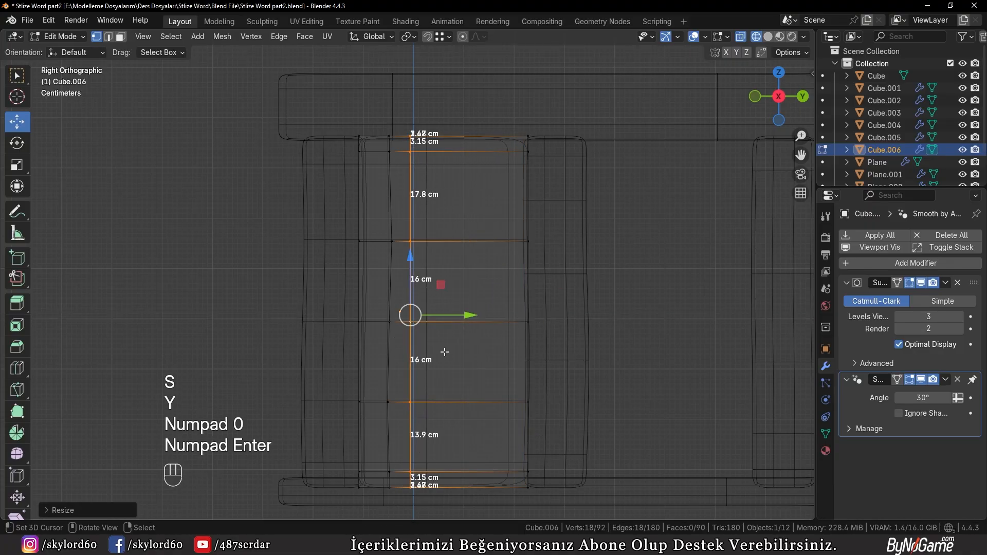
{"action": "key", "text": "g"}
{"action": "key", "text": "y"}
{"action": "right_click", "coordinate": [575, 341]}
{"action": "key", "text": "z"}
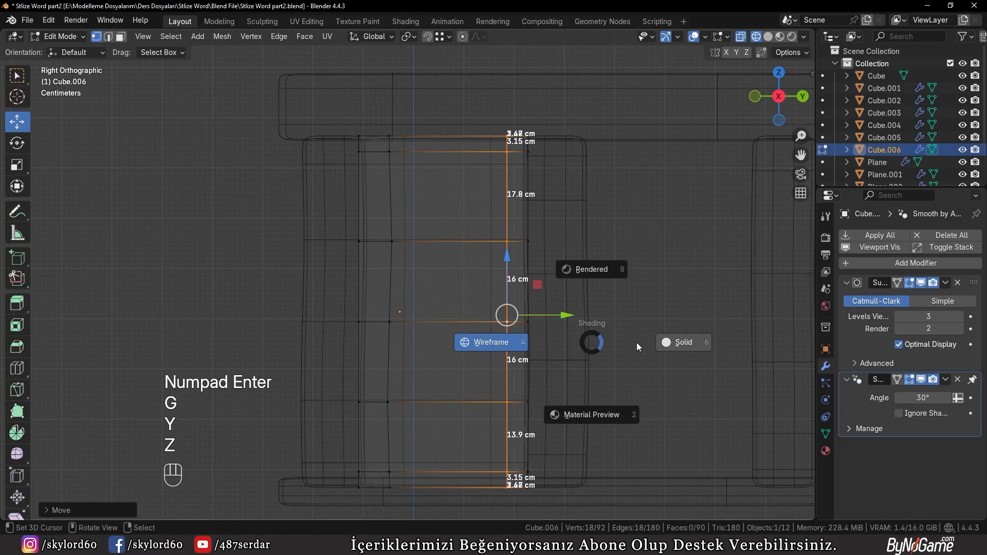
{"action": "left_click", "coordinate": [636, 343]}
Step: Flatten the left inner vertical loop along Y with scale 0, shift it toward the left edge, and return to Object Mode
{"action": "key", "text": "s"}
{"action": "key", "text": "y"}
{"action": "key", "text": "KP_0"}
{"action": "key", "text": "KP_Enter"}
{"action": "key", "text": "g"}
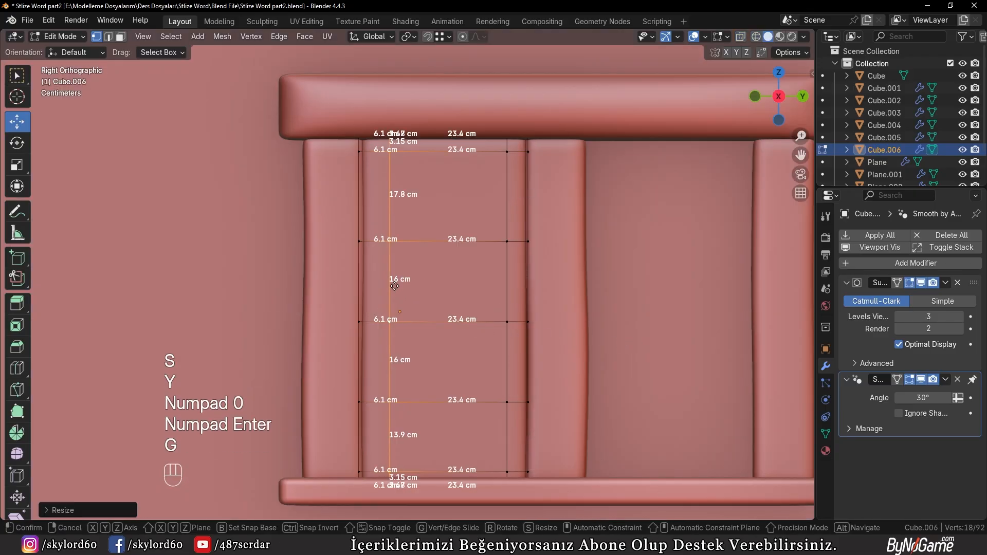
{"action": "key", "text": "y"}
{"action": "left_click", "coordinate": [412, 300]}
{"action": "key", "text": "Tab"}
Step: Push the widened panel back along X so it sits recessed between the left and middle uprights
{"action": "key", "text": "a"}
{"action": "scroll", "coordinate": [412, 297], "scroll_direction": "down", "scroll_amount": 4}
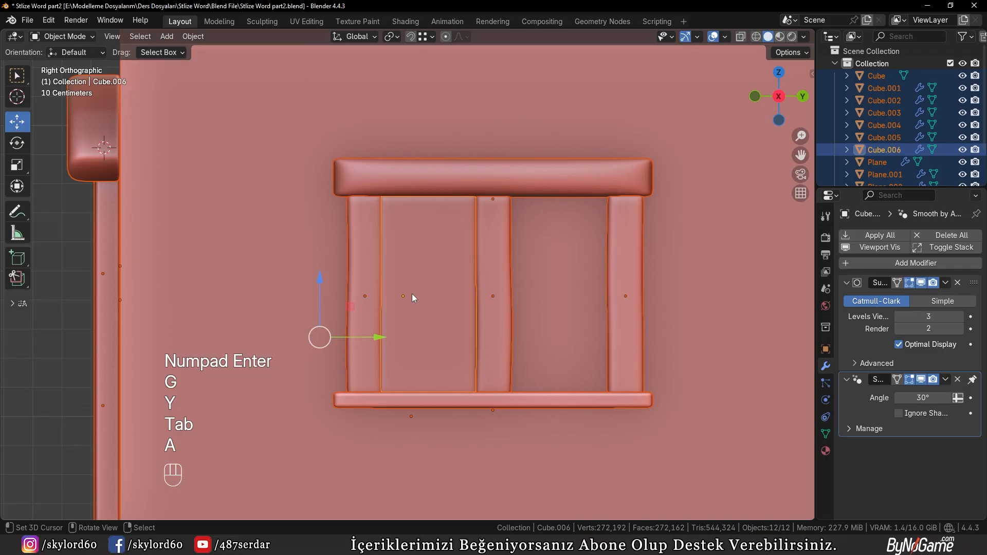
{"action": "key", "text": "a"}
{"action": "middle_click_drag", "start_coordinate": [412, 294], "coordinate": [366, 323]}
{"action": "left_click", "coordinate": [366, 323]}
{"action": "scroll", "coordinate": [408, 329], "scroll_direction": "up", "scroll_amount": 5}
{"action": "key", "text": "g"}
{"action": "key", "text": "x"}
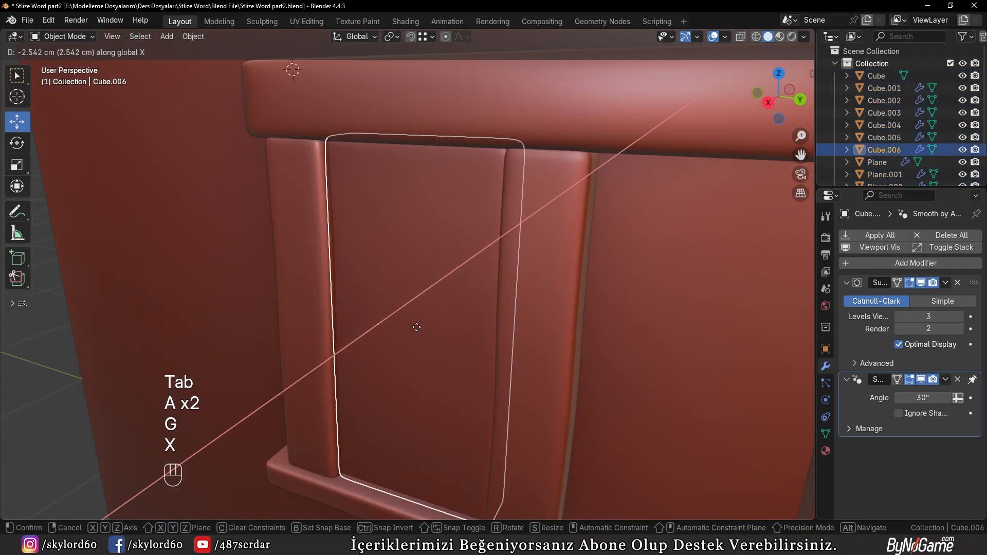
{"action": "left_click", "coordinate": [418, 326]}
Step: In Edit Mode, move the panel's right inner vertical edge loop along Y closer to the middle upright
{"action": "key", "text": "a"}
{"action": "key", "text": "a"}
{"action": "middle_click_drag", "start_coordinate": [363, 342], "coordinate": [479, 349]}
{"action": "left_click", "coordinate": [442, 326]}
{"action": "scroll", "coordinate": [479, 348], "scroll_direction": "up", "scroll_amount": 3}
{"action": "key", "text": "Tab"}
{"action": "key", "text": "3"}
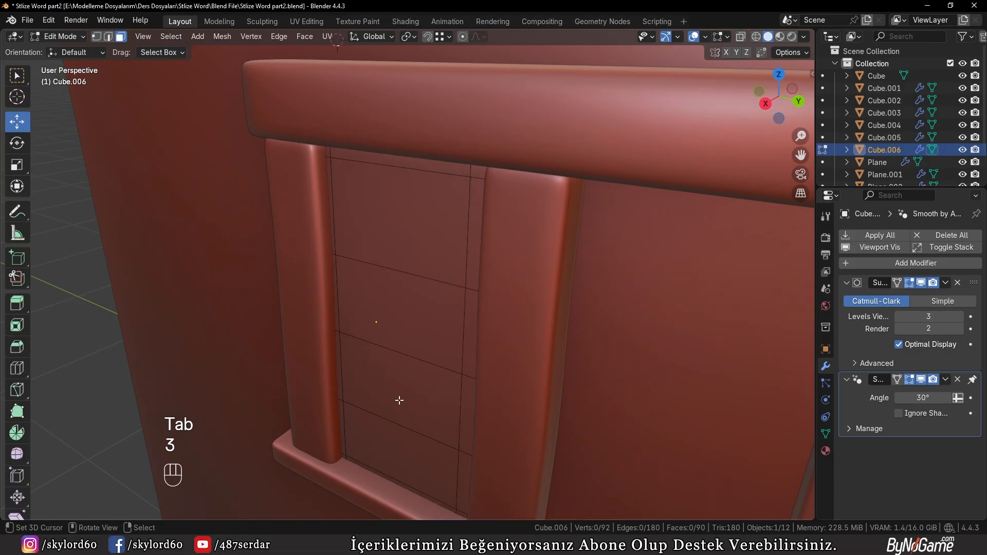
{"action": "middle_click_drag", "start_coordinate": [399, 399], "coordinate": [453, 405]}
{"action": "key", "text": "2"}
{"action": "left_click", "coordinate": [514, 319], "text": "alt"}
{"action": "key", "text": "g"}
{"action": "key", "text": "x"}
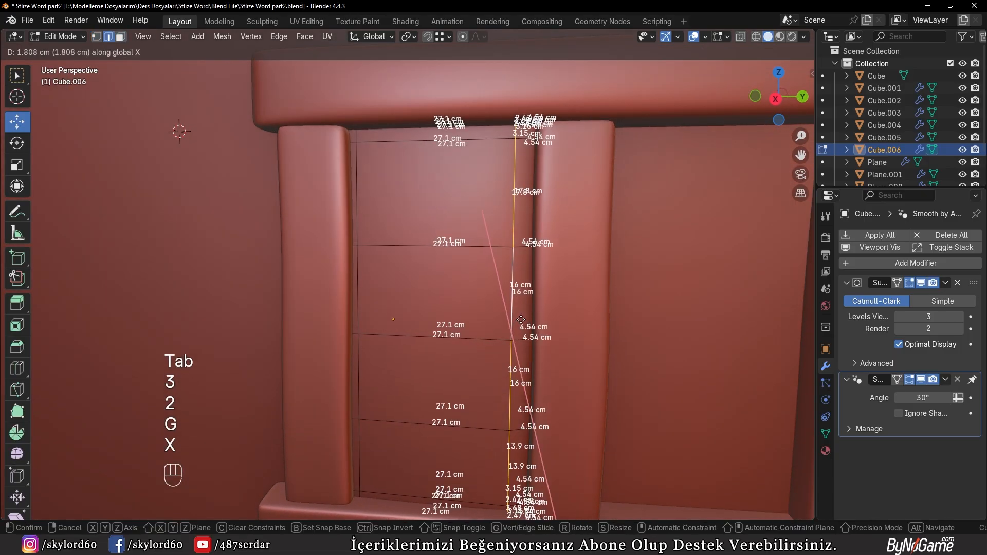
{"action": "key", "text": "y"}
{"action": "left_click", "coordinate": [524, 319]}
Step: Select the two middle front faces of the left panel and move them along X to make the surface uneven
{"action": "key", "text": "3"}
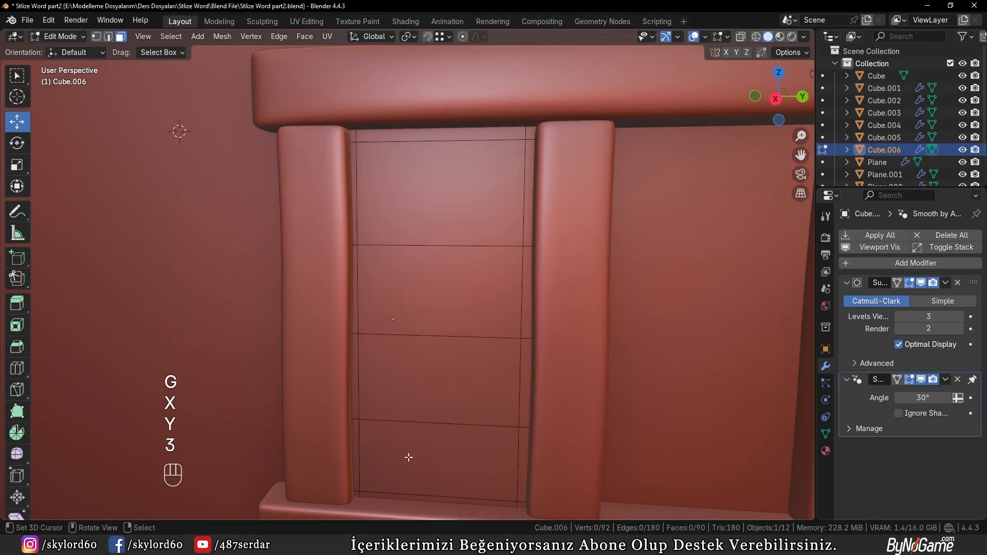
{"action": "left_click", "coordinate": [436, 459]}
{"action": "left_click", "coordinate": [430, 244], "text": "ctrl"}
{"action": "right_click", "coordinate": [435, 298]}
{"action": "right_click", "coordinate": [454, 356], "text": "shift"}
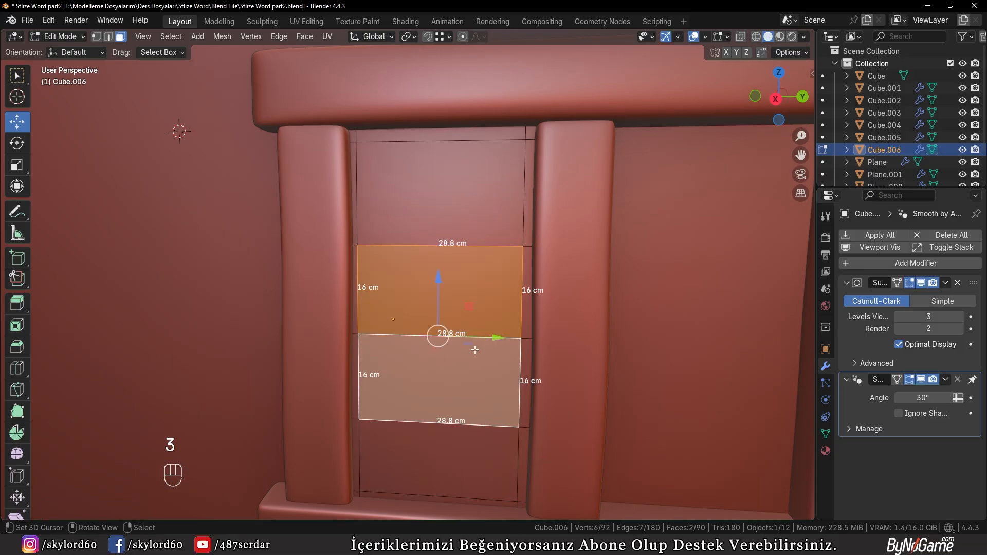
{"action": "key", "text": "g"}
{"action": "middle_click_drag", "start_coordinate": [474, 349], "coordinate": [431, 227]}
{"action": "key", "text": "x"}
{"action": "left_click", "coordinate": [432, 378]}
Step: Move a horizontal edge in the upper part of the left panel along X, and return to Object Mode
{"action": "key", "text": "Tab"}
{"action": "key", "text": "Tab"}
{"action": "key", "text": "2"}
{"action": "left_click", "coordinate": [472, 185]}
{"action": "key", "text": "g"}
{"action": "key", "text": "x"}
{"action": "left_click", "coordinate": [501, 225]}
{"action": "key", "text": "Tab"}
Step: Duplicate the recessed panel along Y into the right window opening
{"action": "scroll", "coordinate": [420, 214], "scroll_direction": "down", "scroll_amount": 3}
{"action": "key", "text": "shift+d"}
{"action": "key", "text": "x"}
{"action": "key", "text": "y"}
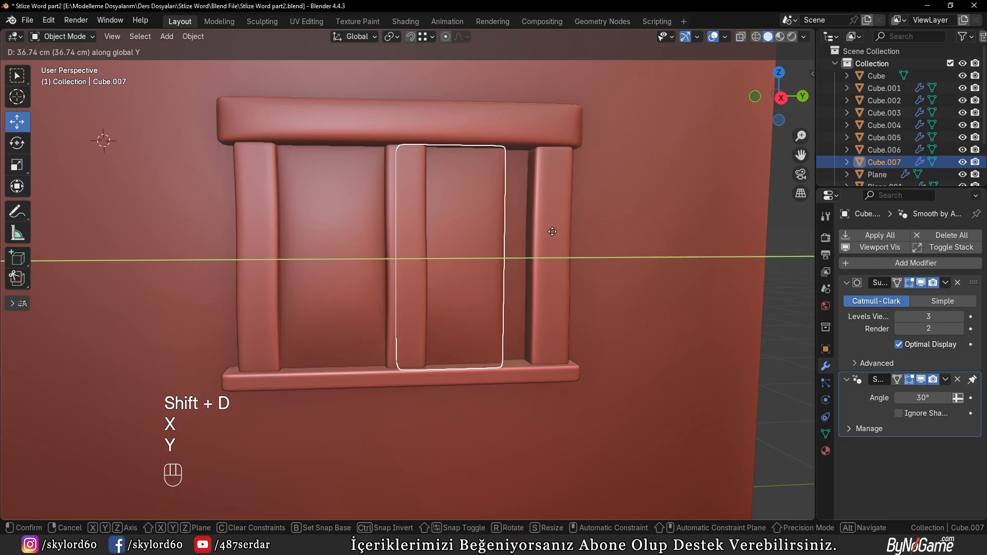
{"action": "left_click", "coordinate": [573, 231]}
Step: Set the duplicated panel's origin to its geometry in the right orthographic view
{"action": "key", "text": "KP_1"}
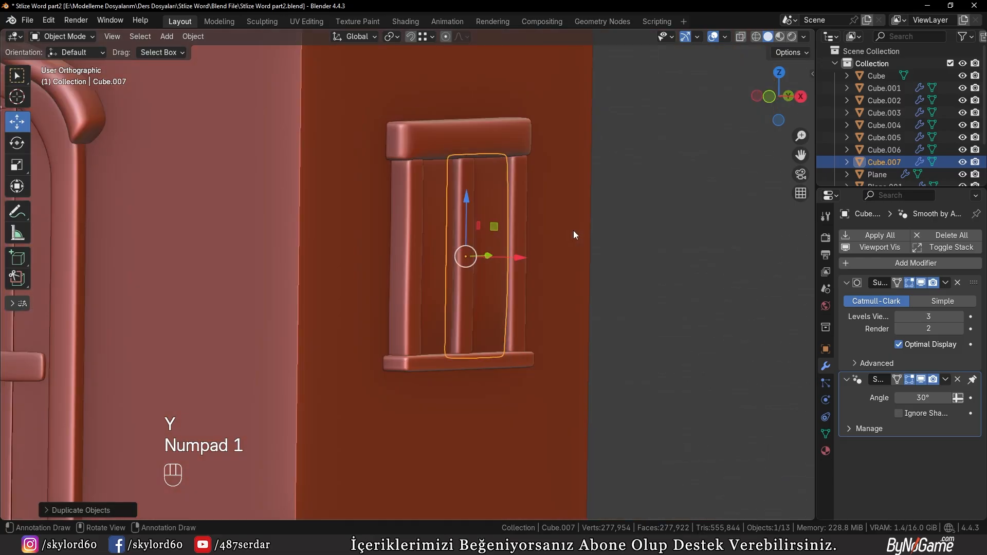
{"action": "key", "text": "KP_3"}
{"action": "key", "text": "KP_Decimal"}
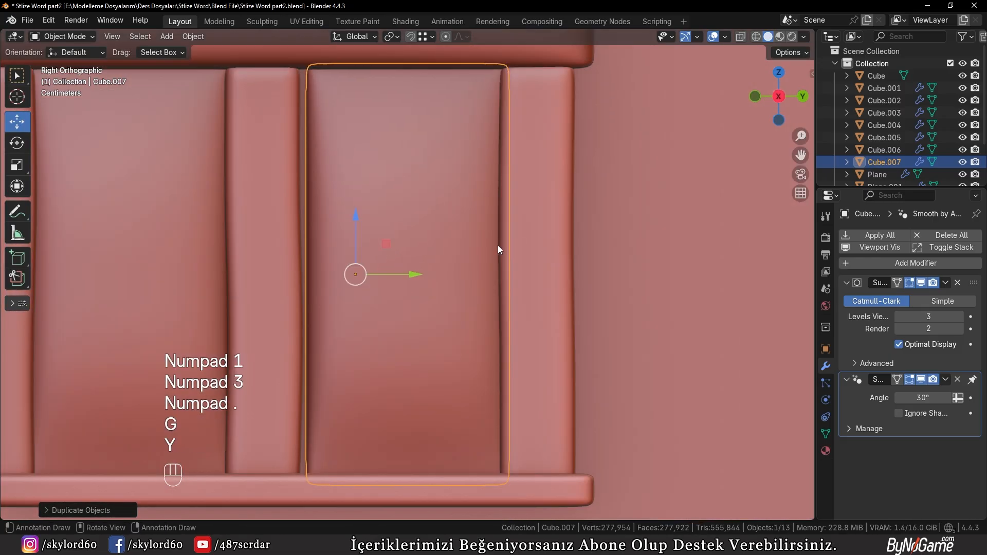
{"action": "key", "text": "w"}
{"action": "mouse_move", "coordinate": [394, 299]}
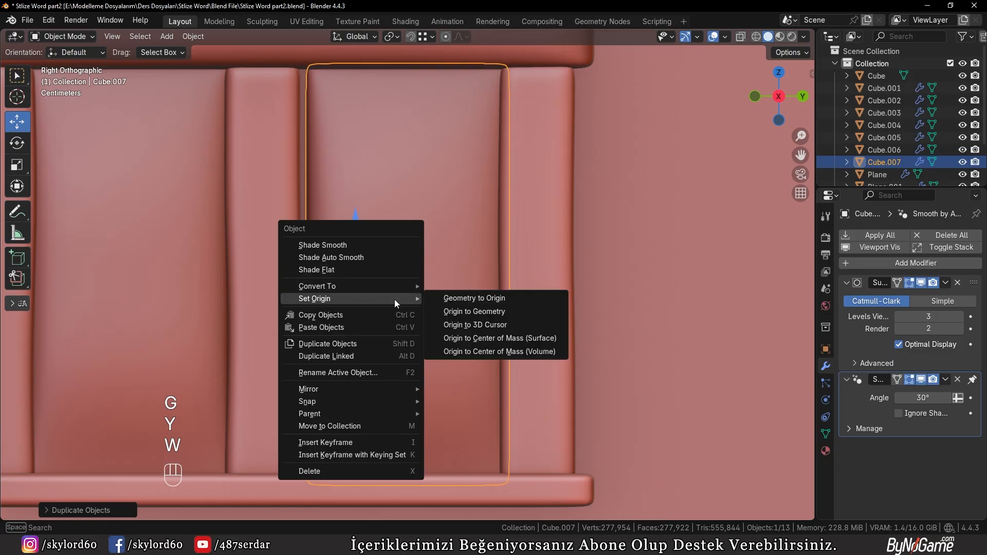
{"action": "left_click", "coordinate": [461, 312]}
Step: Scale the right panel slightly wider along Y and shift it along Y to fill the right opening
{"action": "key", "text": "s"}
{"action": "key", "text": "y"}
{"action": "left_click", "coordinate": [474, 301]}
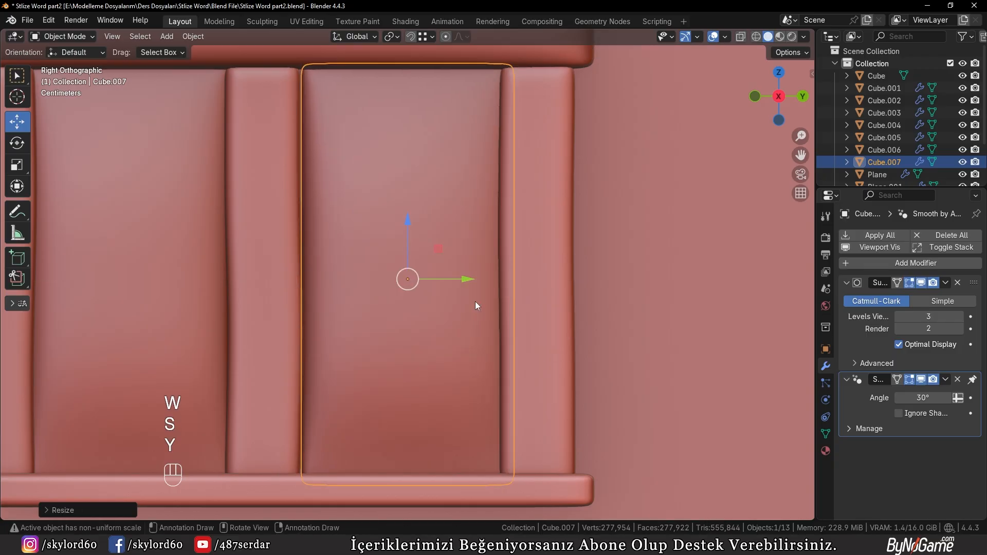
{"action": "key", "text": "g"}
{"action": "key", "text": "y"}
{"action": "left_click", "coordinate": [470, 298]}
Step: Select a front face in the lower middle of the right panel and move it along X
{"action": "key", "text": "Tab"}
{"action": "key", "text": "2"}
{"action": "middle_click_drag", "start_coordinate": [474, 297], "coordinate": [373, 220]}
{"action": "key", "text": "3"}
{"action": "left_click", "coordinate": [374, 303]}
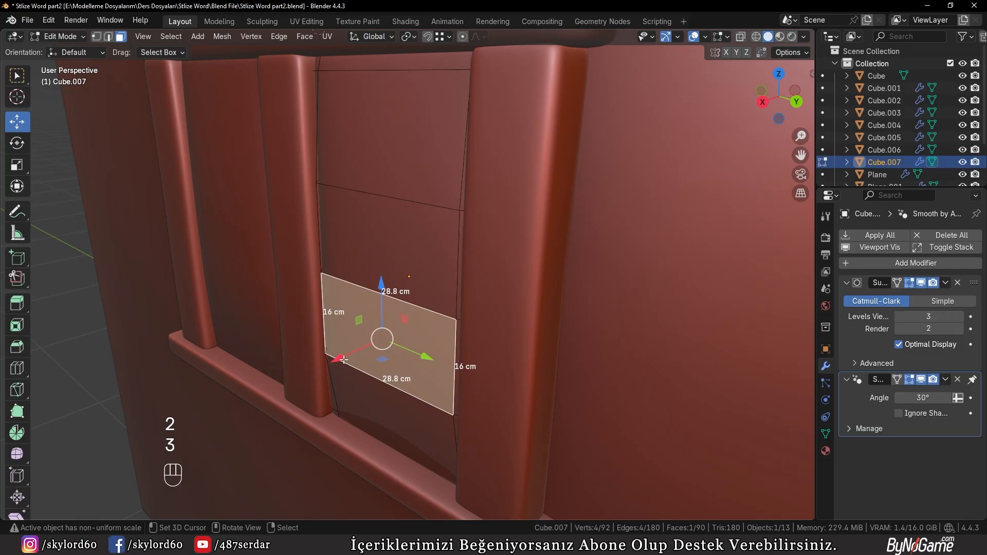
{"action": "mouse_move", "coordinate": [343, 360]}
{"action": "left_mouse_down"}
{"action": "mouse_move", "coordinate": [363, 363]}
{"action": "mouse_move", "coordinate": [349, 343]}
{"action": "left_mouse_up"}
Step: Move a horizontal edge on the right panel's upper front along X, and return to Object Mode
{"action": "key", "text": "2"}
{"action": "left_click", "coordinate": [383, 72]}
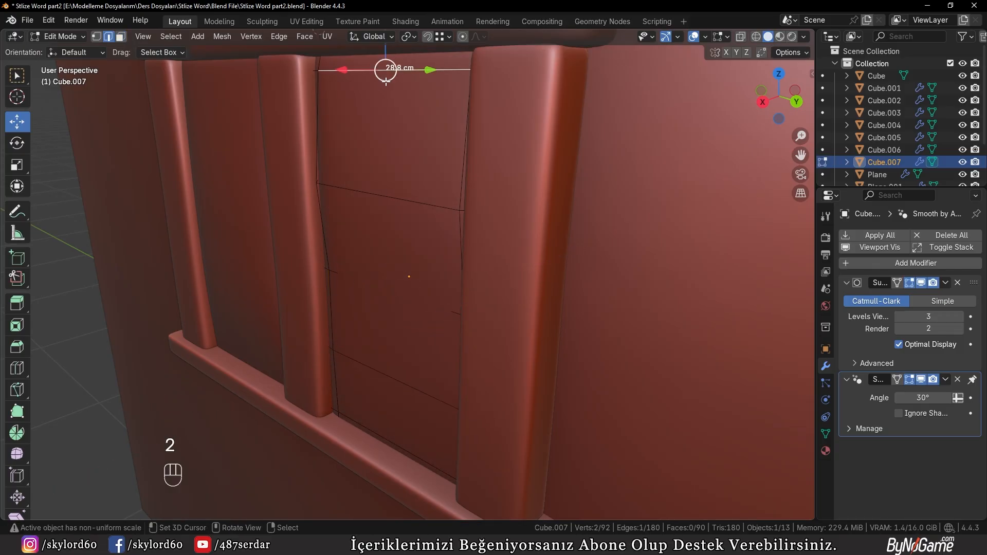
{"action": "middle_click_drag", "start_coordinate": [382, 72], "coordinate": [350, 246]}
{"action": "key", "text": "g"}
{"action": "key", "text": "x"}
{"action": "left_click", "coordinate": [346, 287]}
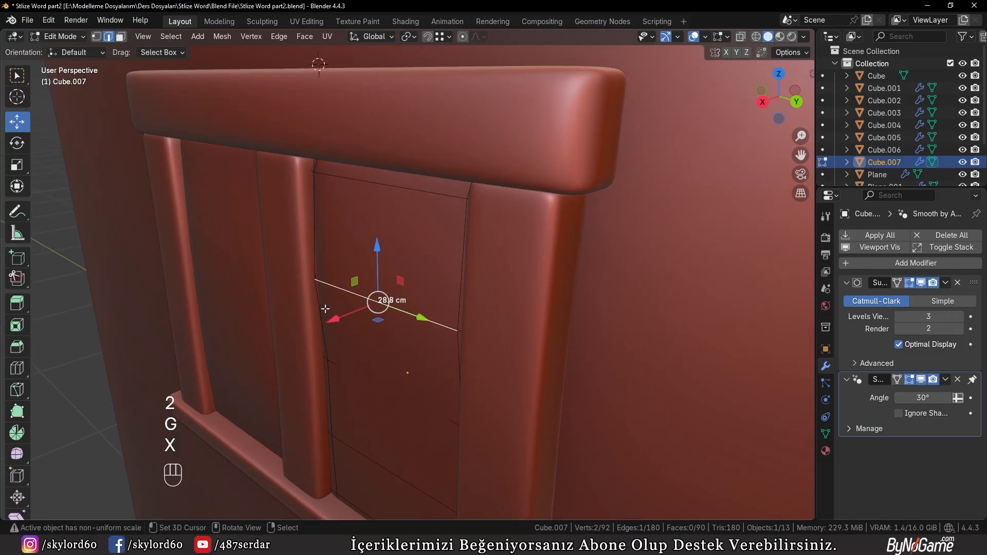
{"action": "key", "text": "Tab"}
Step: Select the horizontal edge across the front gable above the door, snap the 3D cursor to it, and return to Object Mode
{"action": "scroll", "coordinate": [343, 311], "scroll_direction": "down", "scroll_amount": 5}
{"action": "middle_click_drag", "start_coordinate": [347, 286], "coordinate": [511, 346]}
{"action": "left_click", "coordinate": [662, 263]}
{"action": "scroll", "coordinate": [395, 171], "scroll_direction": "up", "scroll_amount": 3}
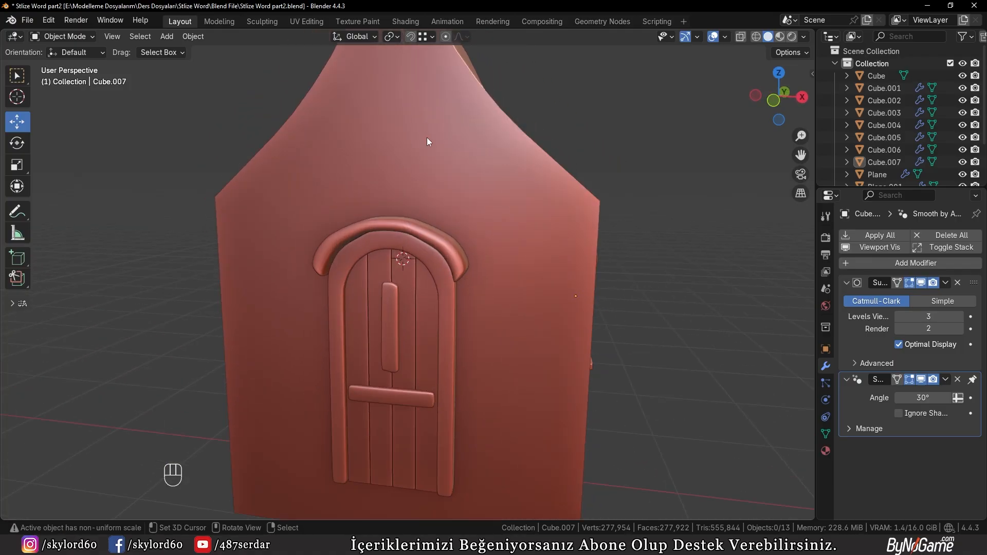
{"action": "scroll", "coordinate": [417, 217], "scroll_direction": "down", "scroll_amount": 3}
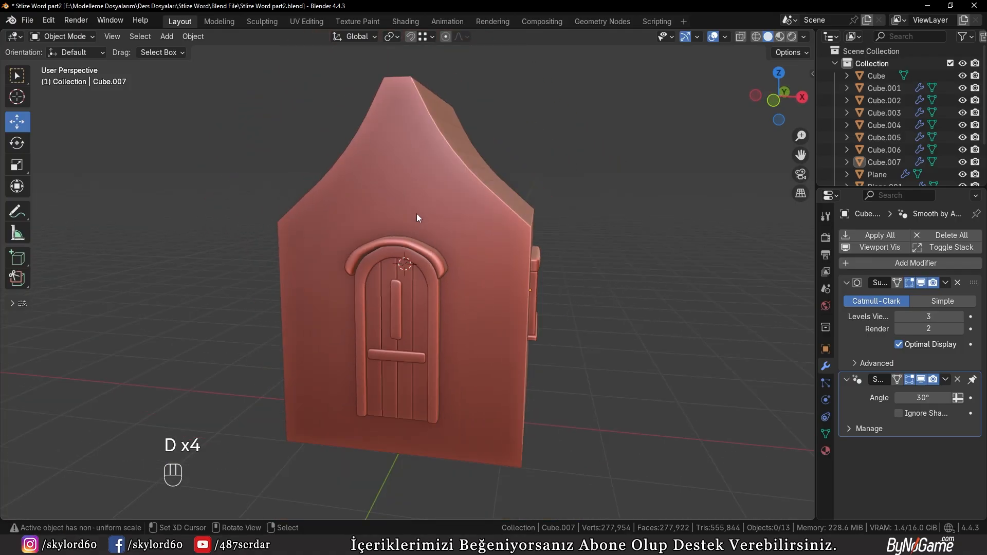
{"action": "middle_click_drag", "start_coordinate": [395, 285], "coordinate": [391, 243]}
{"action": "left_click", "coordinate": [390, 242]}
{"action": "key", "text": "Tab"}
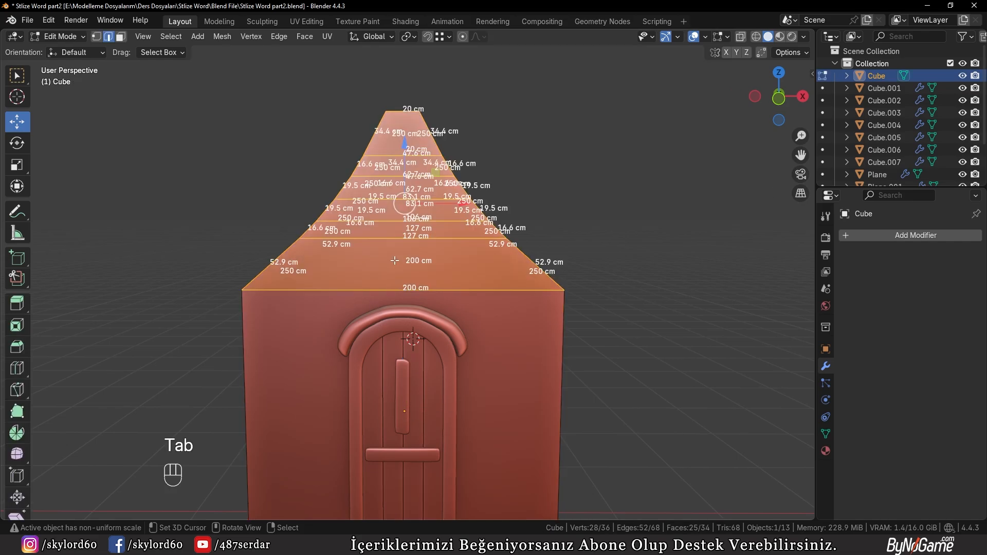
{"action": "key", "text": "2"}
{"action": "left_click", "coordinate": [400, 238]}
{"action": "key", "text": "shift+s"}
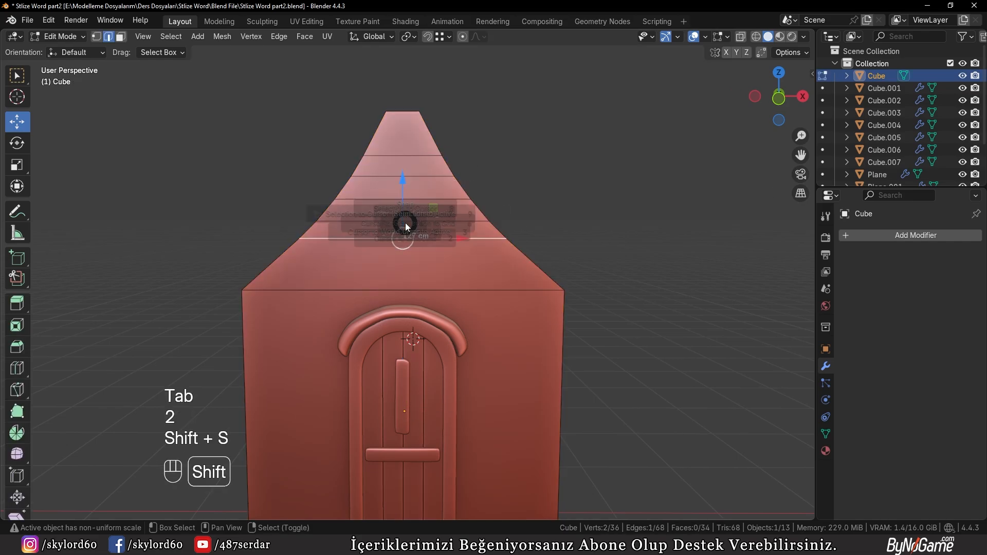
{"action": "left_click", "coordinate": [402, 270]}
{"action": "left_click", "coordinate": [239, 195]}
{"action": "key", "text": "Tab"}
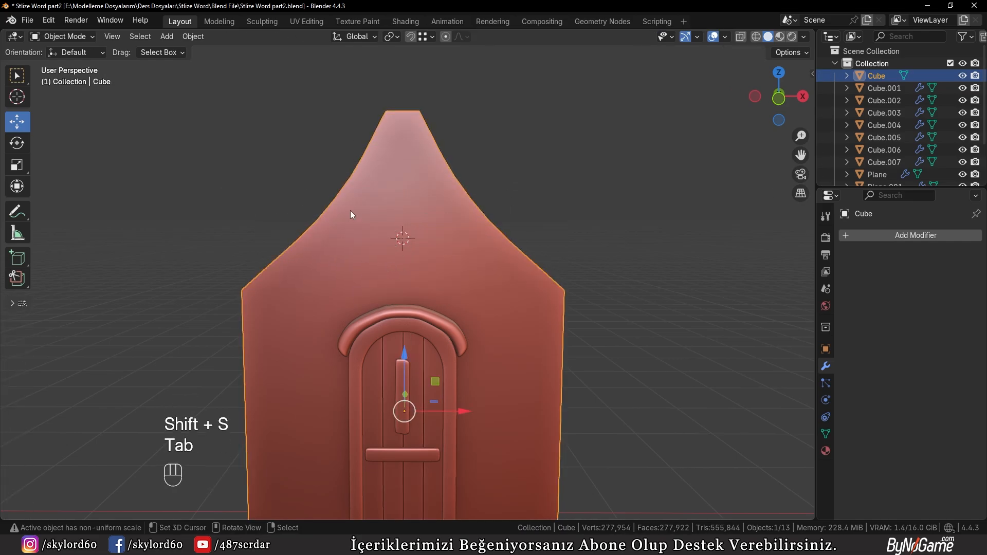
Step: Add a mesh circle at the 3D cursor, keeping its default settings
{"action": "key", "text": "shift+a"}
{"action": "mouse_move", "coordinate": [377, 209]}
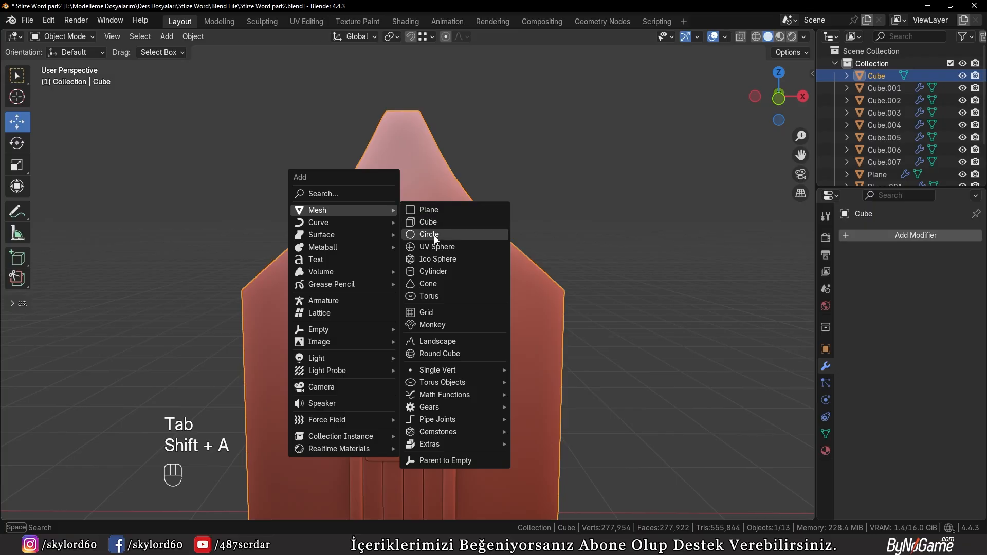
{"action": "left_click", "coordinate": [429, 234]}
{"action": "scroll", "coordinate": [446, 236], "scroll_direction": "up", "scroll_amount": 1}
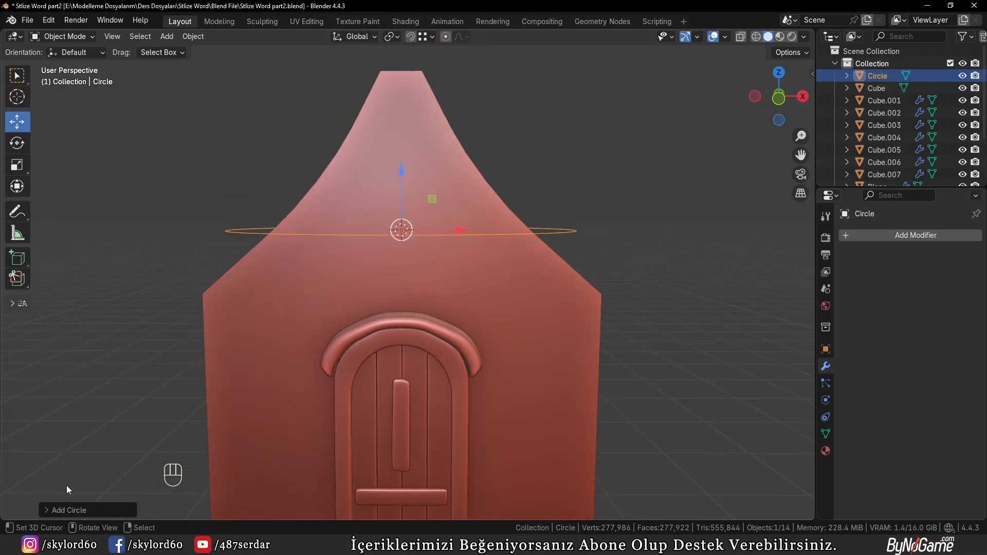
{"action": "left_click", "coordinate": [78, 510]}
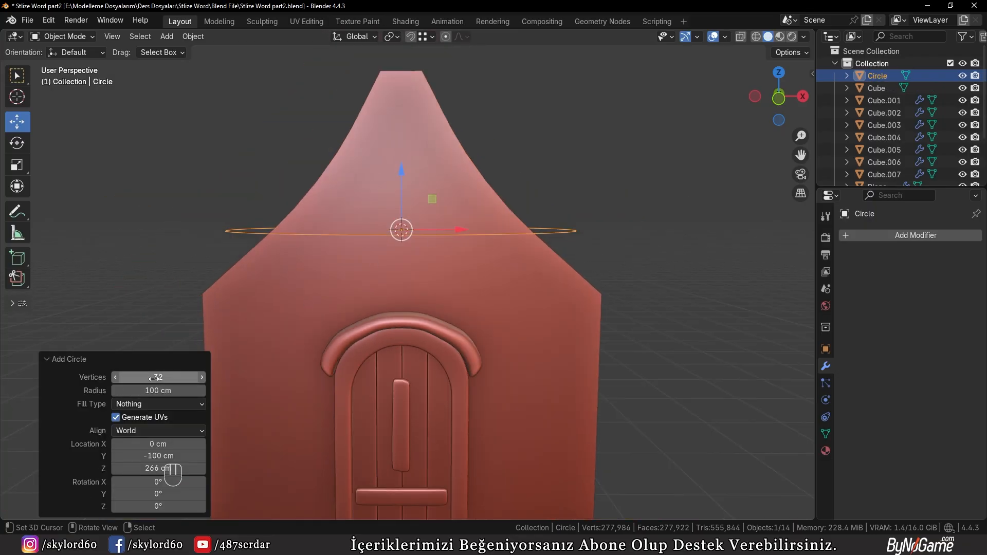
{"action": "left_click", "coordinate": [102, 357]}
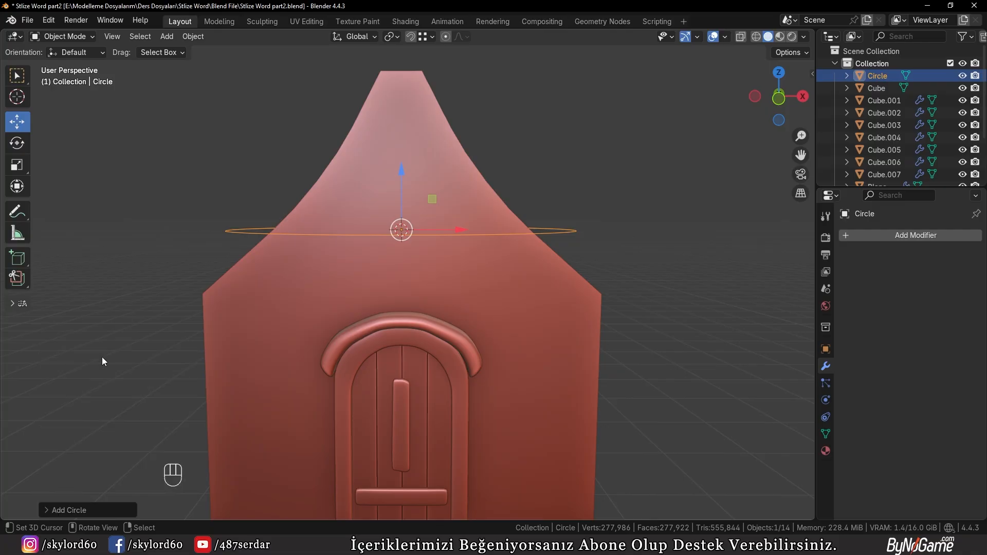
Step: Rotate the circle 90° about X, scale it down to fit the gable above the door, and enter Edit Mode
{"action": "key", "text": "r"}
{"action": "key", "text": "x"}
{"action": "key", "text": "KP_9"}
{"action": "key", "text": "KP_0"}
{"action": "key", "text": "KP_Enter"}
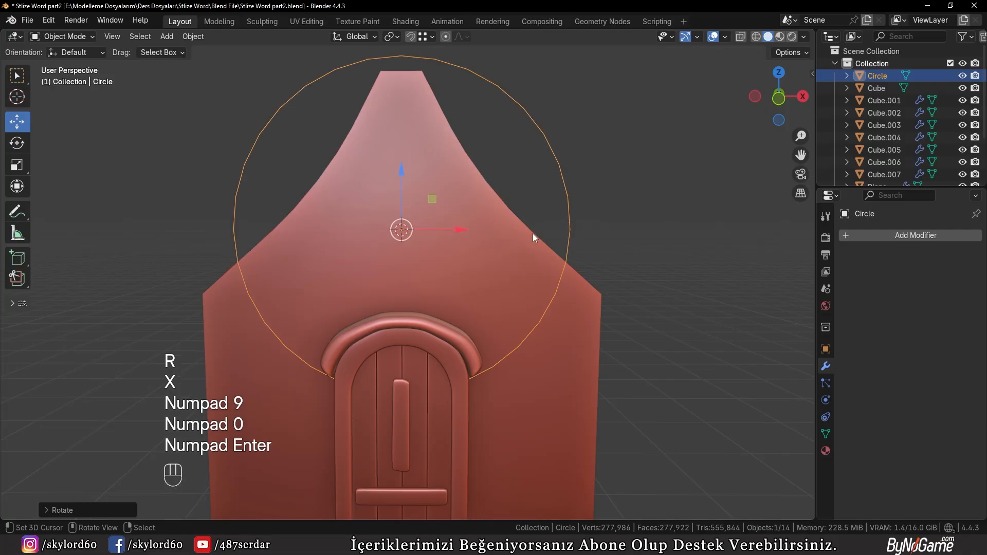
{"action": "key", "text": "s"}
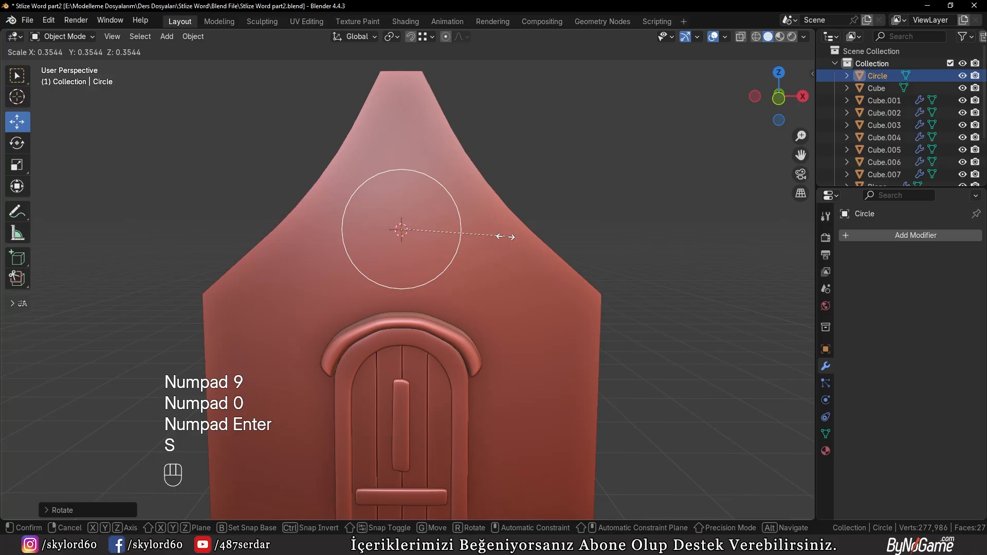
{"action": "left_click", "coordinate": [492, 237]}
{"action": "key", "text": "Tab"}
{"action": "scroll", "coordinate": [514, 256], "scroll_direction": "up", "scroll_amount": 1}
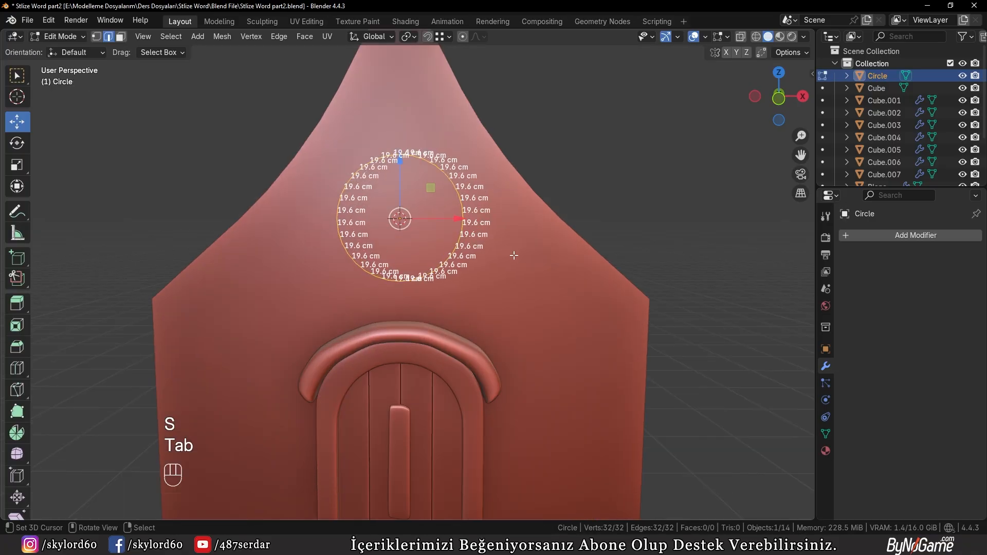
Step: Fill the gable circle with a face, inset it about 29 cm, and delete the inner face to leave a flat ring
{"action": "key", "text": "f"}
{"action": "scroll", "coordinate": [517, 254], "scroll_direction": "up", "scroll_amount": 4}
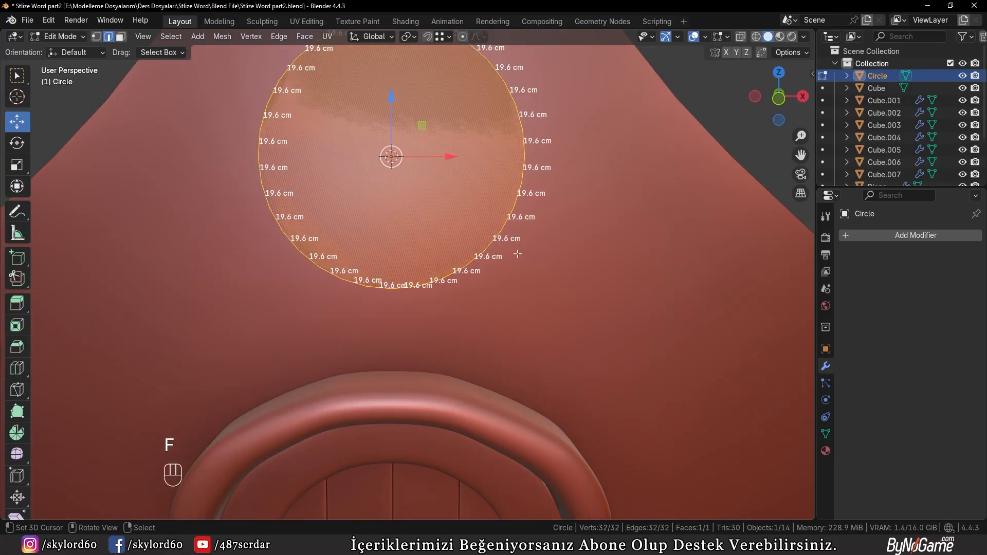
{"action": "key", "text": "i"}
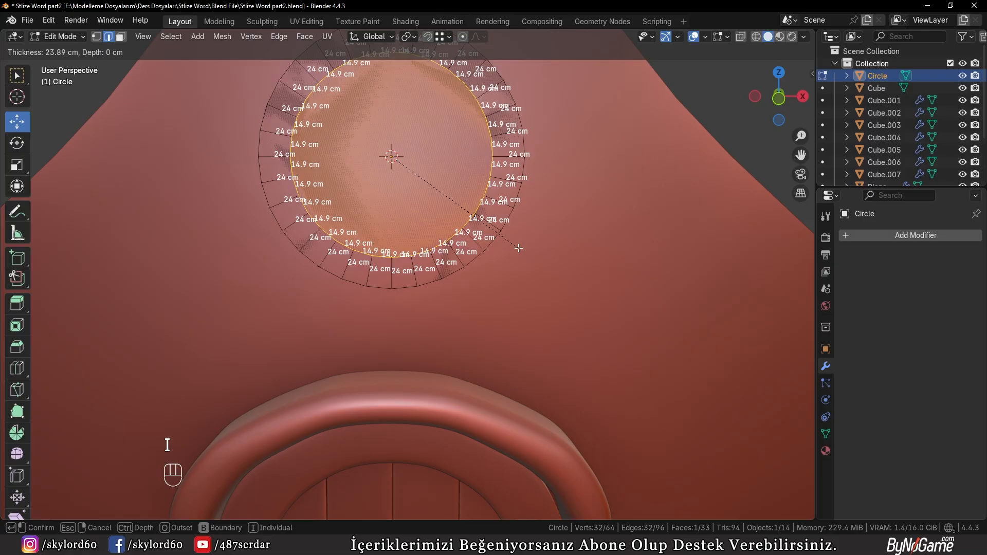
{"action": "left_click", "coordinate": [468, 212]}
{"action": "middle_click_drag", "start_coordinate": [467, 212], "coordinate": [476, 250], "text": "shift"}
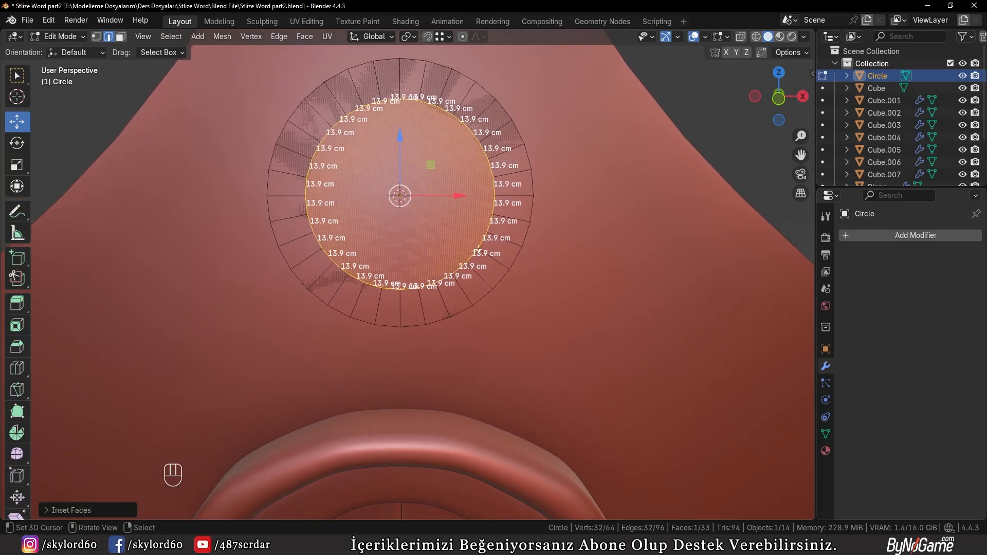
{"action": "key", "text": "x"}
{"action": "left_click", "coordinate": [401, 200]}
Step: Extrude all of the ring's faces outward from the gable, return to Object Mode, and add a level 3 Subdivision modifier
{"action": "key", "text": "a"}
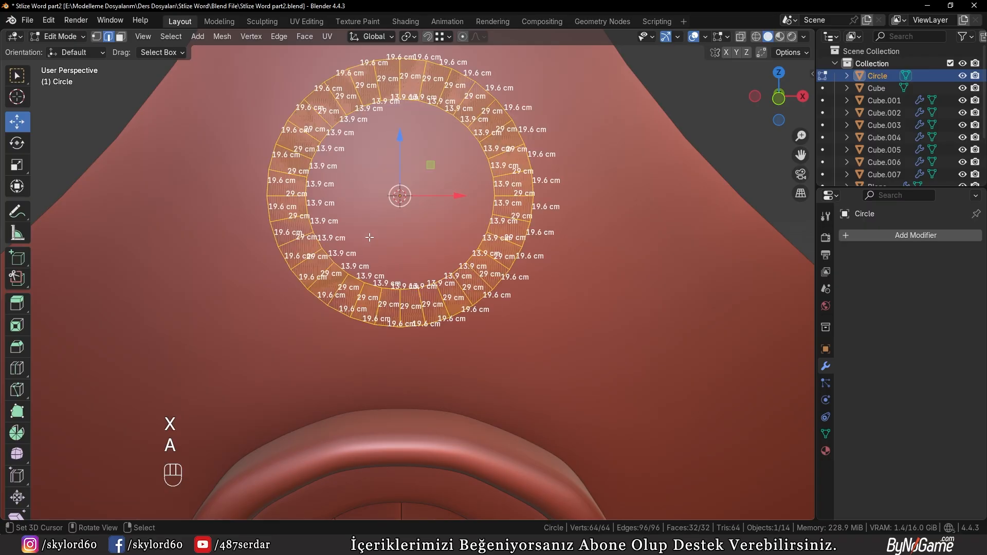
{"action": "middle_click_drag", "start_coordinate": [401, 196], "coordinate": [457, 237]}
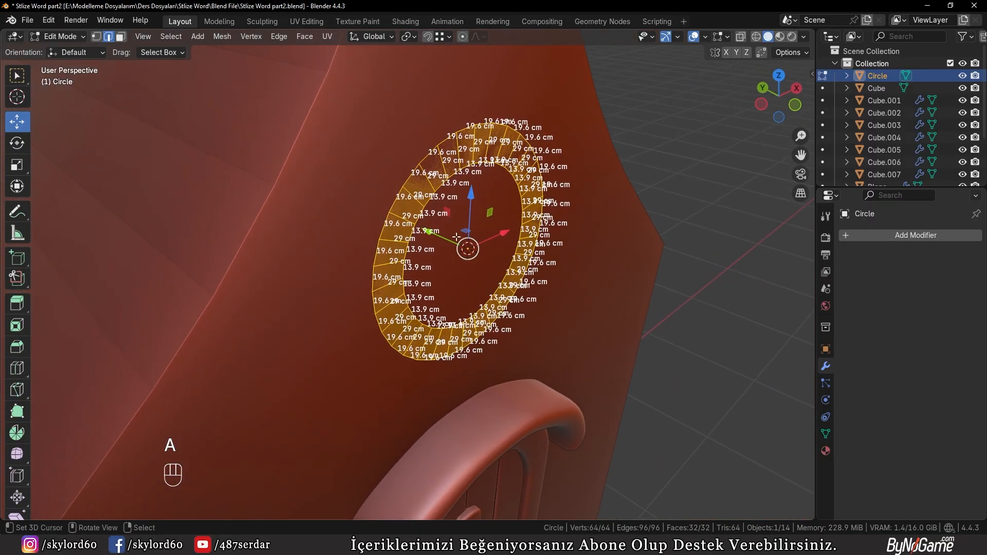
{"action": "key", "text": "e"}
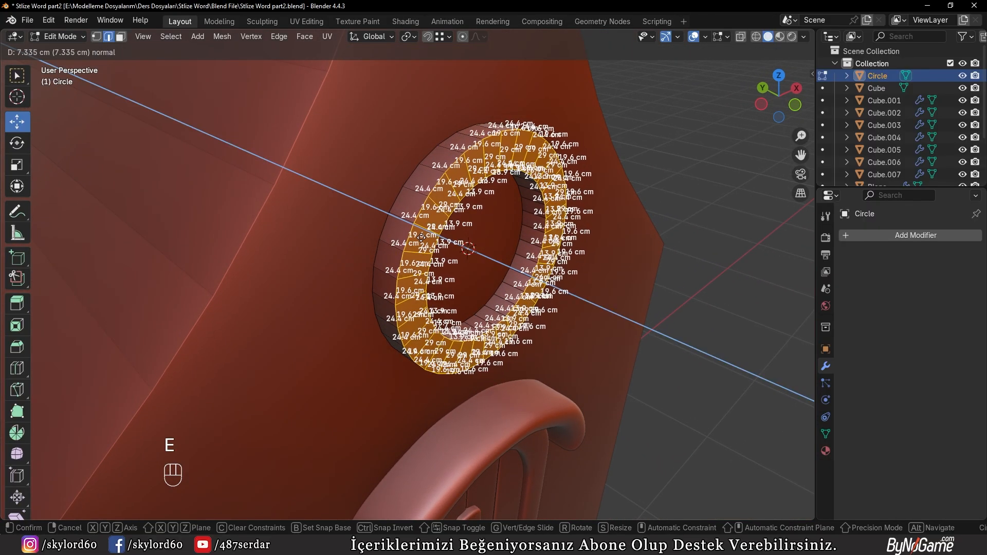
{"action": "left_click", "coordinate": [422, 239]}
{"action": "key", "text": "Tab"}
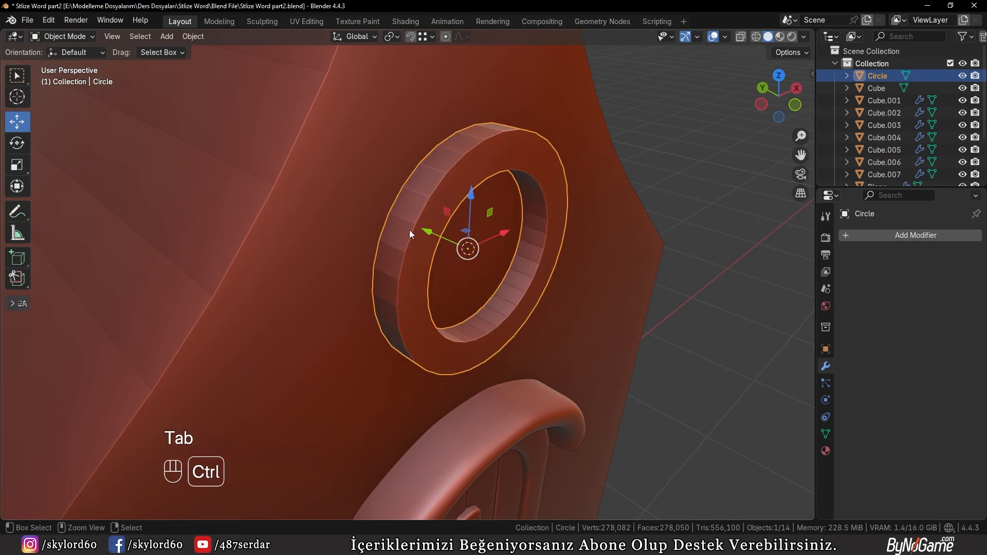
{"action": "key", "text": "ctrl+3"}
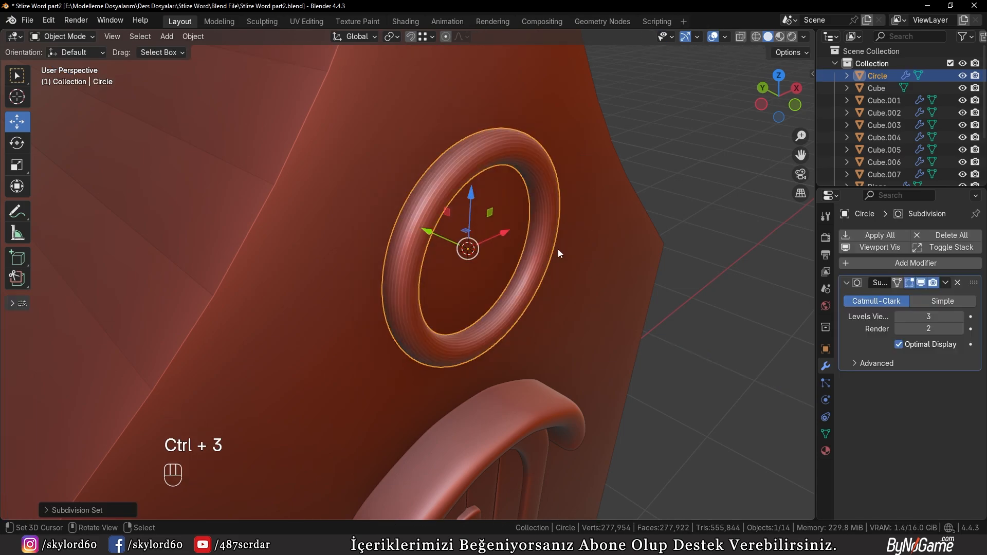
Step: In Edit Mode, select the face loop around the ring's outer side and enlarge it outward with Shrink/Fatten
{"action": "key", "text": "Tab"}
{"action": "middle_click_drag", "start_coordinate": [536, 260], "coordinate": [395, 221]}
{"action": "key", "text": "Tab"}
{"action": "key", "text": "Tab"}
{"action": "key", "text": "ctrl+z"}
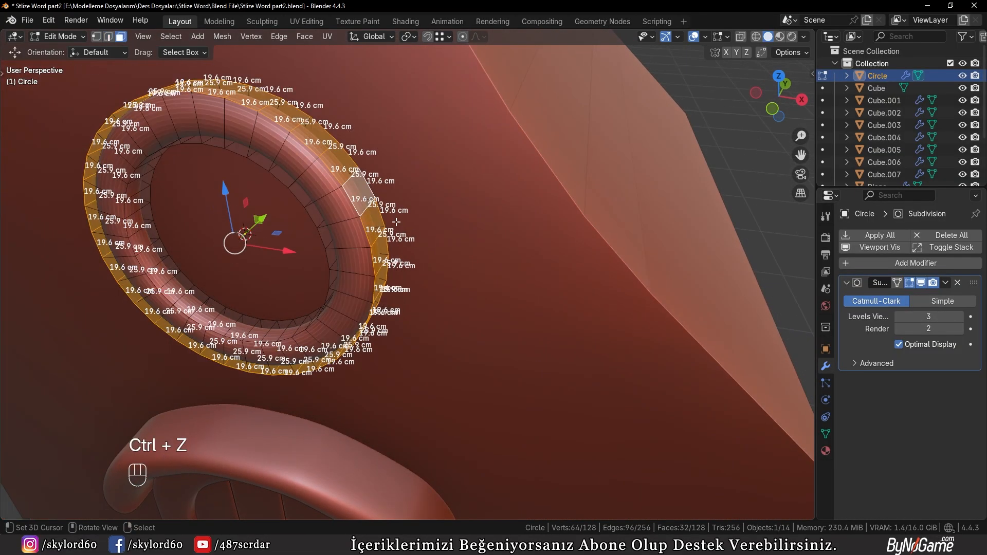
{"action": "left_click", "coordinate": [436, 266]}
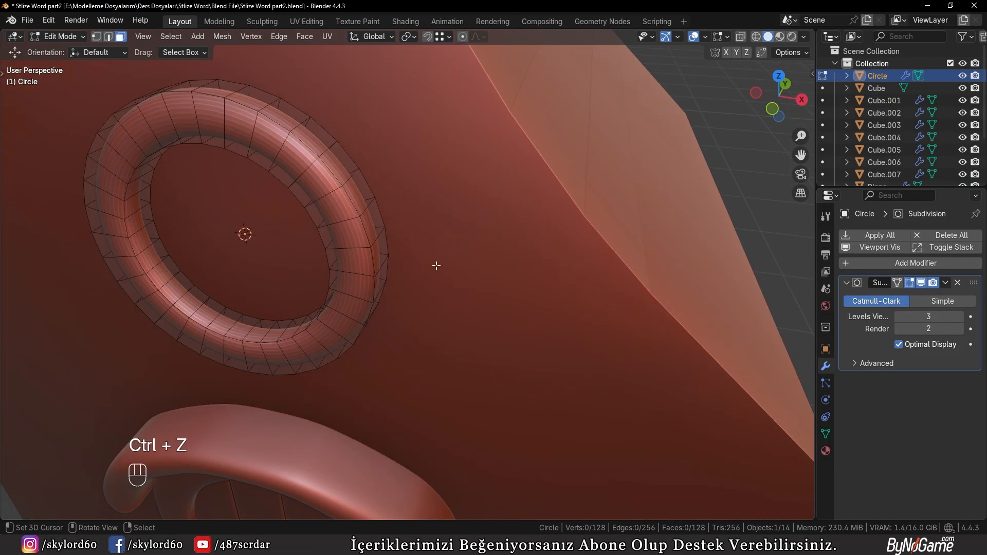
{"action": "left_click", "coordinate": [377, 238], "text": "alt"}
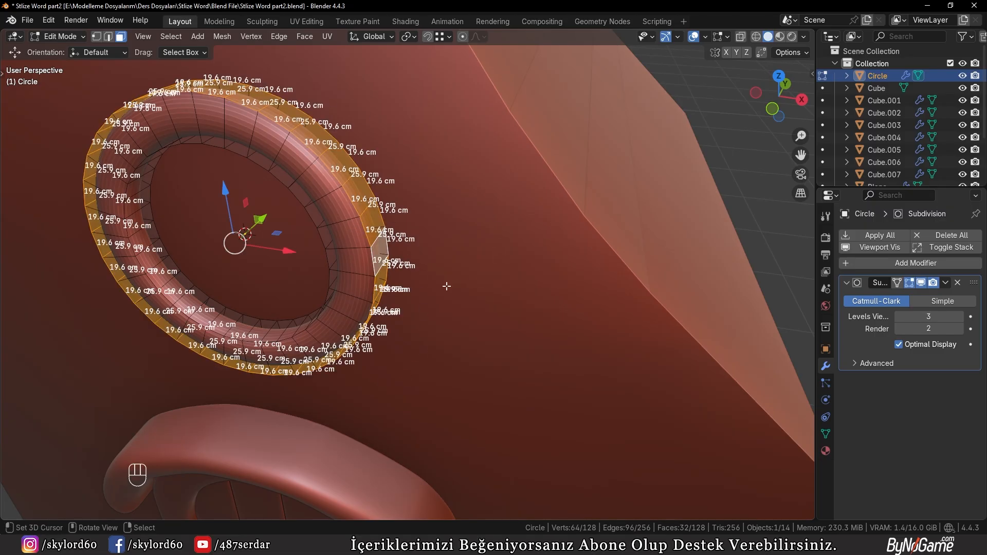
{"action": "key", "text": "alt+s"}
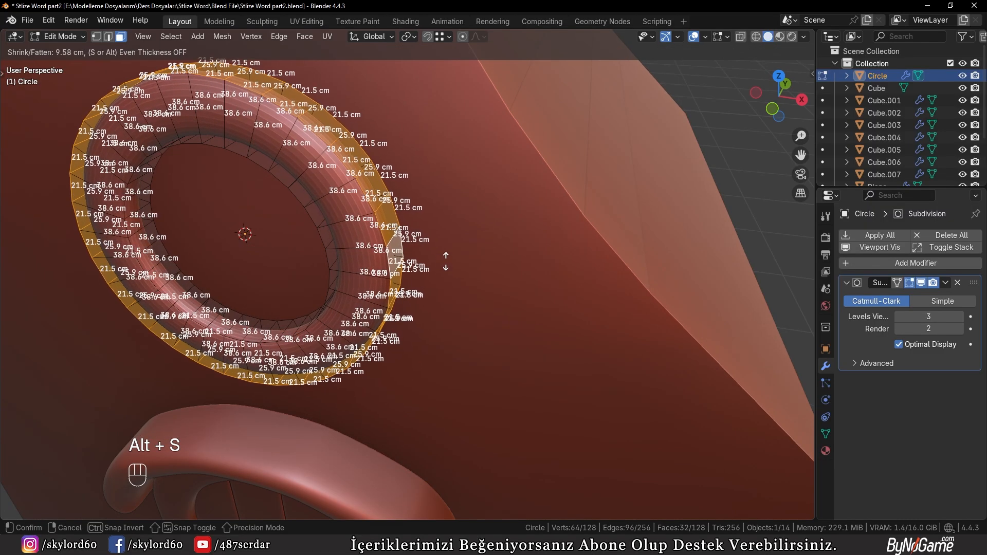
{"action": "left_click", "coordinate": [445, 258]}
Step: Select the ring's front face loop and move it along Y, away from the gable wall
{"action": "left_click", "coordinate": [364, 267], "text": "alt"}
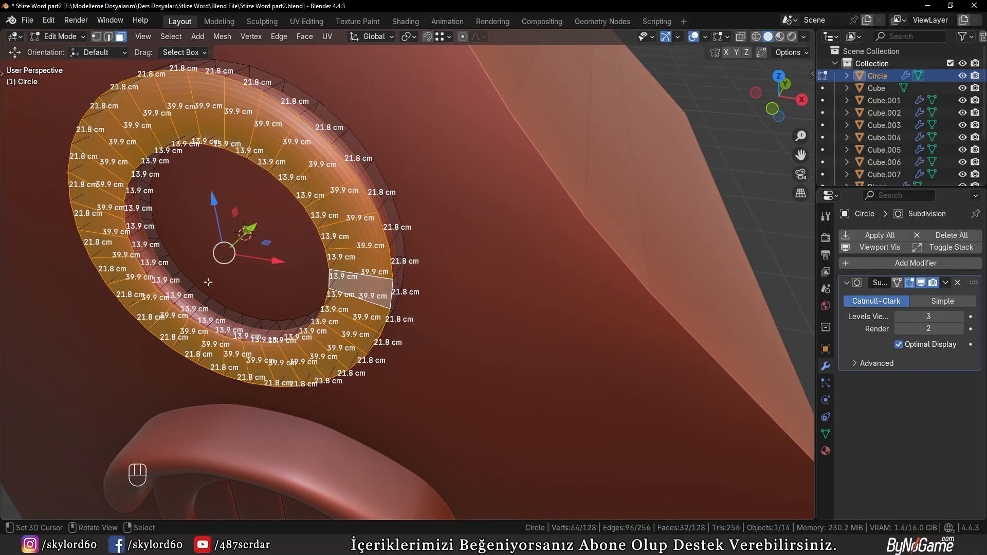
{"action": "middle_click_drag", "start_coordinate": [194, 289], "coordinate": [301, 290]}
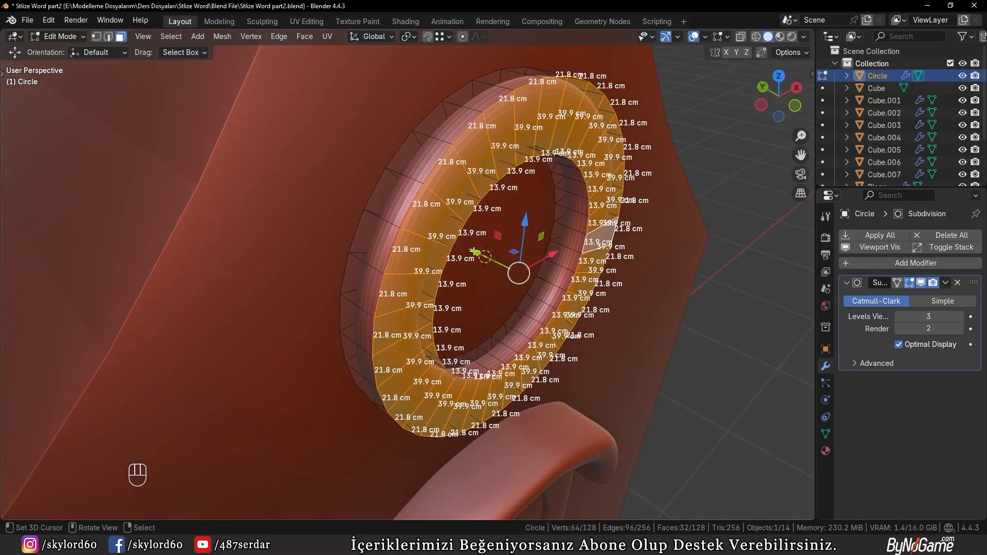
{"action": "left_click_drag", "start_coordinate": [473, 251], "coordinate": [489, 261]}
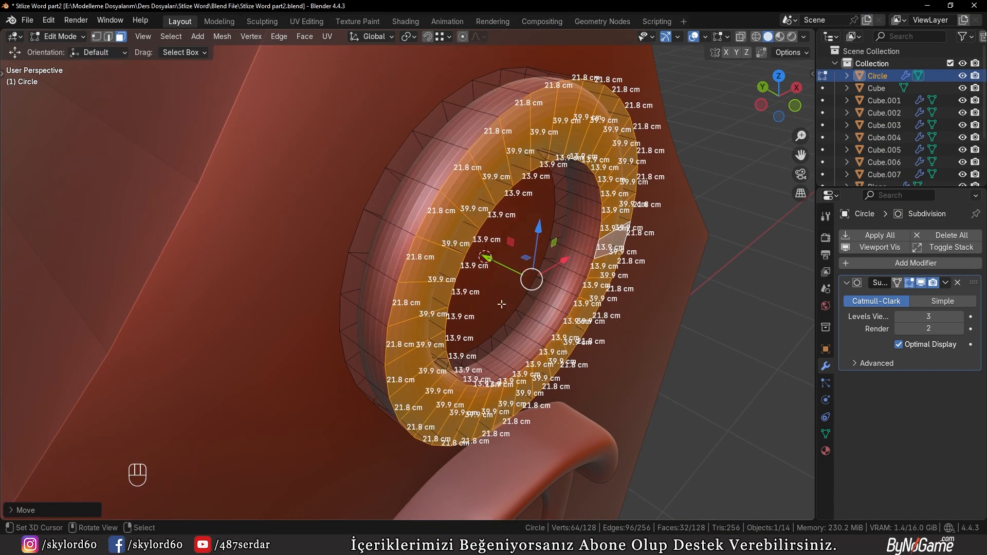
Step: Try adding two loop cuts around the ring's inner wall, and undo them
{"action": "scroll", "coordinate": [549, 311], "scroll_direction": "up", "scroll_amount": 5}
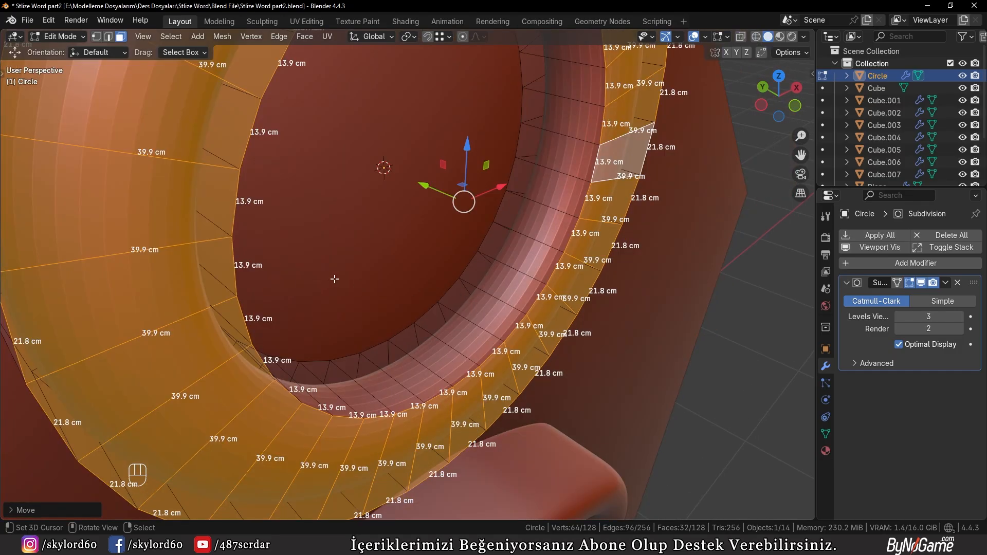
{"action": "middle_click_drag", "start_coordinate": [334, 279], "coordinate": [354, 286]}
{"action": "middle_click_drag", "start_coordinate": [290, 282], "coordinate": [478, 296]}
{"action": "key", "text": "ctrl+r"}
{"action": "left_click", "coordinate": [383, 288]}
{"action": "left_click", "coordinate": [286, 249]}
{"action": "key", "text": "ctrl+r"}
{"action": "left_click", "coordinate": [497, 297]}
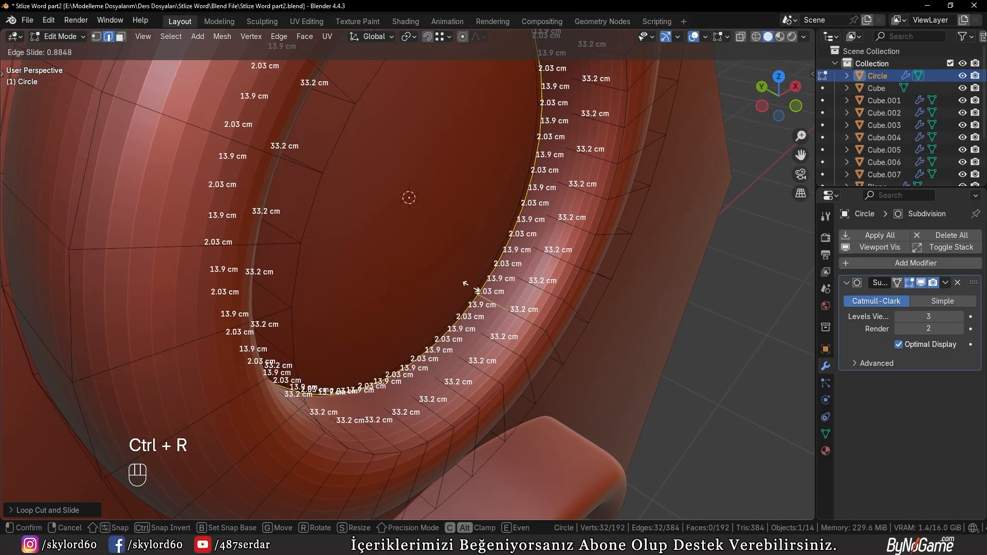
{"action": "left_click", "coordinate": [472, 286]}
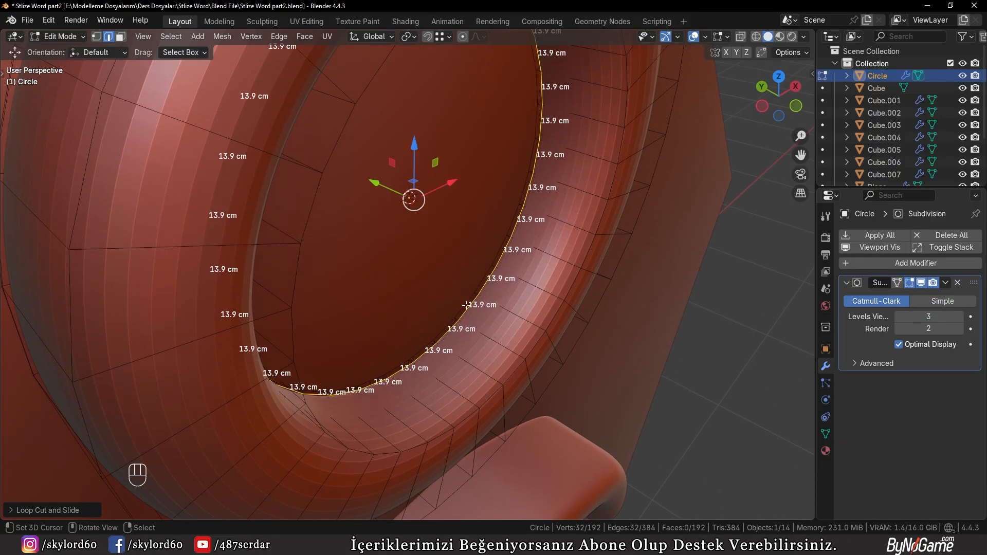
{"action": "key", "text": "ctrl+z"}
{"action": "key", "text": "ctrl+z"}
{"action": "key", "text": "ctrl+z"}
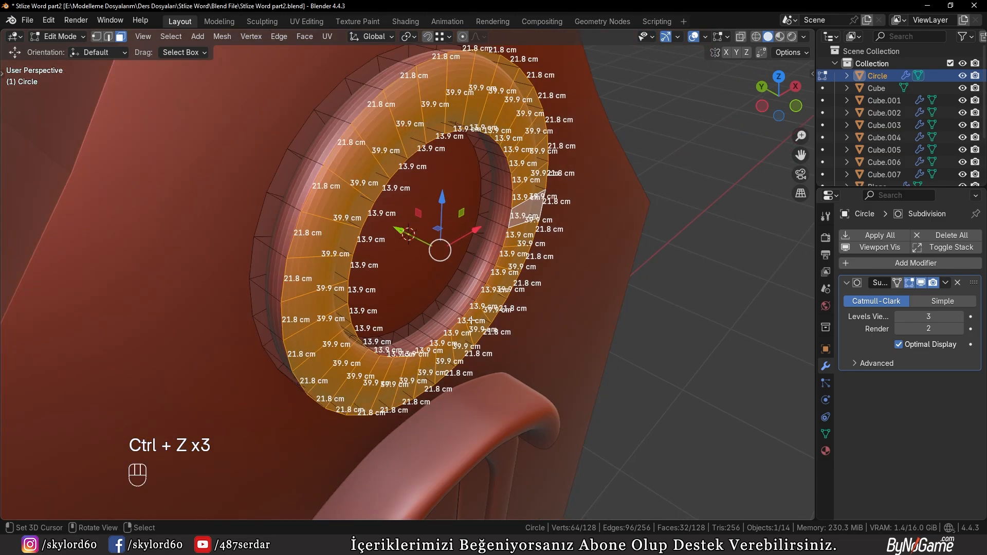
Step: Try two loop cuts on the ring's inner wall again, sliding the first close to its edge, and return to Object Mode
{"action": "scroll", "coordinate": [470, 319], "scroll_direction": "up", "scroll_amount": 5}
{"action": "key", "text": "ctrl+r"}
{"action": "left_click", "coordinate": [509, 307]}
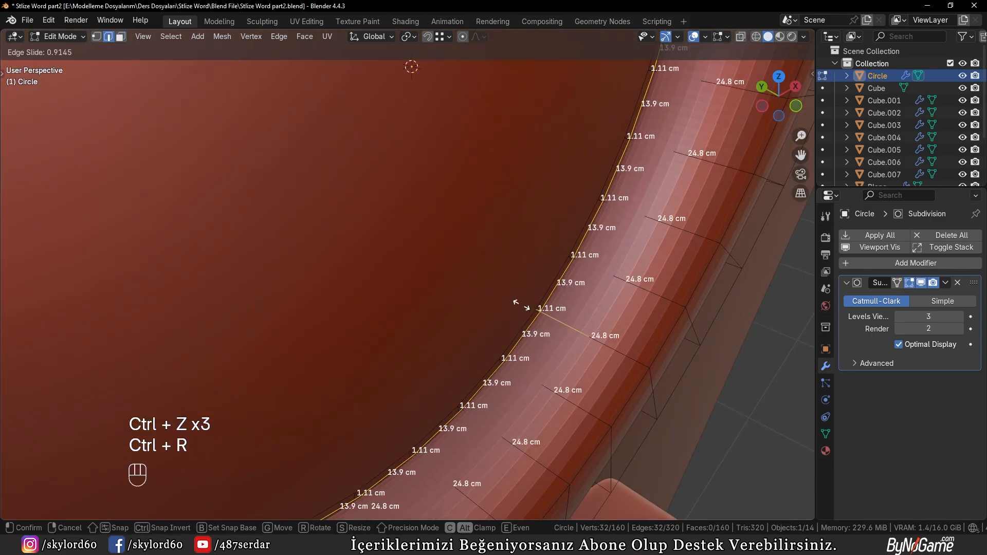
{"action": "left_click", "coordinate": [533, 308]}
{"action": "scroll", "coordinate": [533, 308], "scroll_direction": "down", "scroll_amount": 3}
{"action": "key", "text": "ctrl+r"}
{"action": "left_click", "coordinate": [532, 309]}
{"action": "left_click", "coordinate": [549, 315]}
{"action": "key", "text": "Tab"}
{"action": "scroll", "coordinate": [559, 314], "scroll_direction": "down", "scroll_amount": 5}
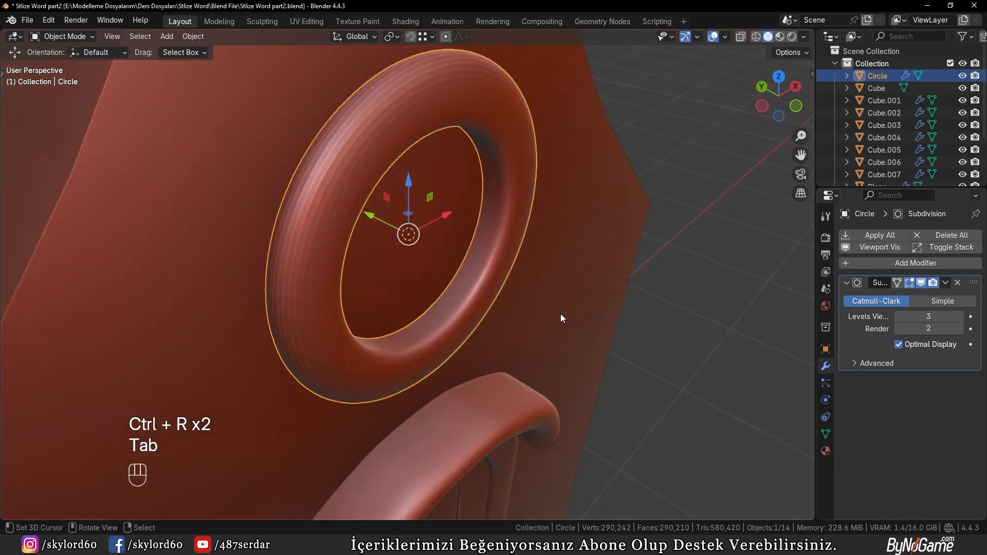
Step: Re-enter Edit Mode and undo the loop cuts on the ring's inner wall
{"action": "middle_click_drag", "start_coordinate": [561, 314], "coordinate": [476, 354]}
{"action": "key", "text": "Tab"}
{"action": "scroll", "coordinate": [441, 323], "scroll_direction": "up", "scroll_amount": 3}
{"action": "key", "text": "ctrl+r"}
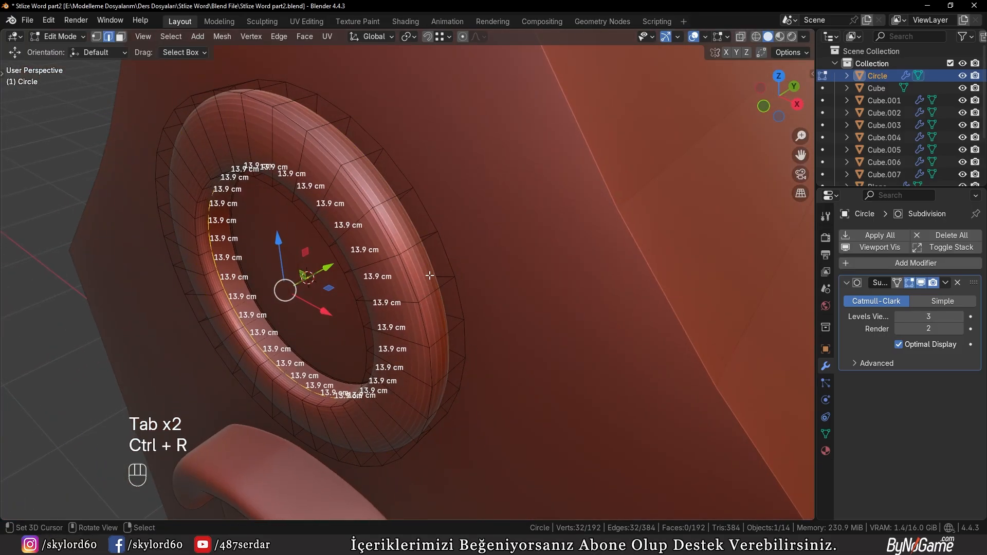
{"action": "key", "text": "ctrl+z"}
{"action": "key", "text": "ctrl+z"}
{"action": "key", "text": "ctrl+z"}
{"action": "key", "text": "ctrl+z"}
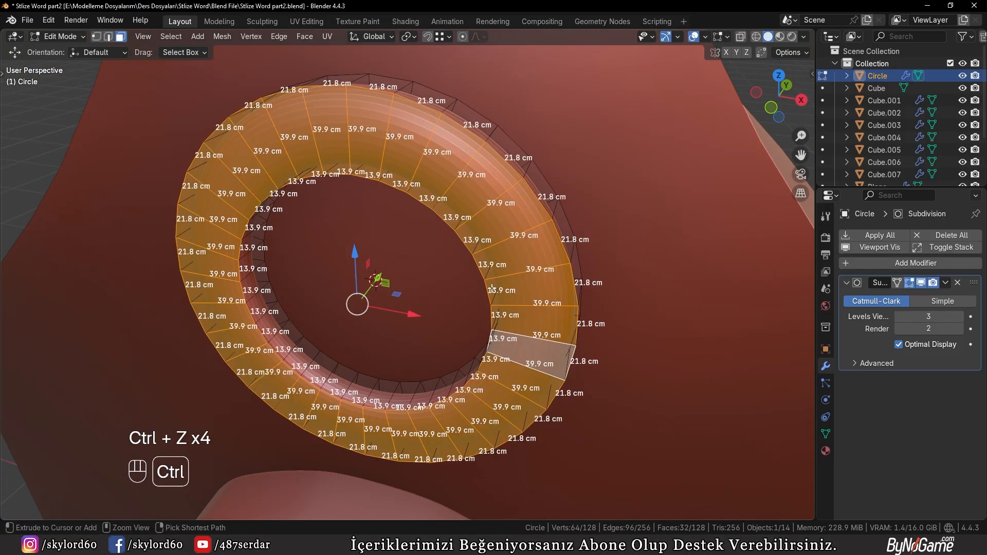
Step: Move the ring's selected front faces along Y to adjust its depth, and return to Object Mode
{"action": "middle_click_drag", "start_coordinate": [491, 288], "coordinate": [323, 292]}
{"action": "key", "text": "g"}
{"action": "key", "text": "y"}
{"action": "left_click", "coordinate": [460, 341]}
{"action": "key", "text": "Tab"}
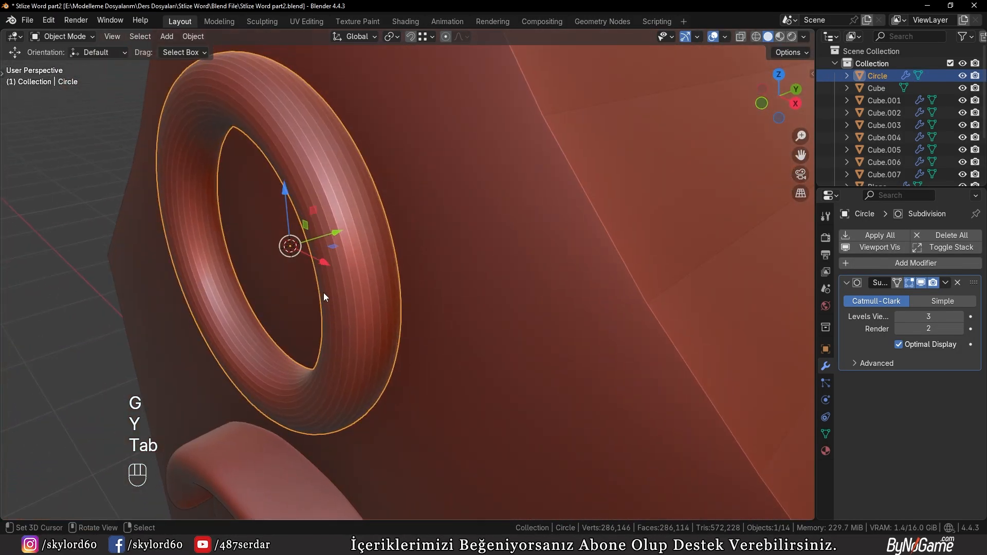
Step: Apply Shade Auto Smooth to the ring, and move the whole ring along Y against the gable
{"action": "key", "text": "w"}
{"action": "left_click", "coordinate": [291, 205]}
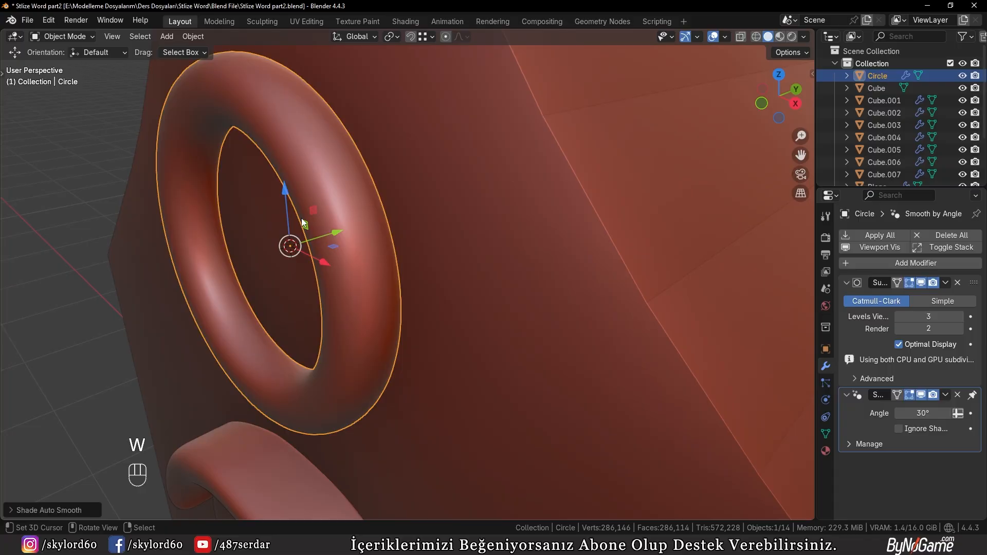
{"action": "middle_click_drag", "start_coordinate": [302, 218], "coordinate": [328, 235]}
{"action": "key", "text": "Tab"}
{"action": "key", "text": "KP_Decimal"}
{"action": "middle_click_drag", "start_coordinate": [450, 207], "coordinate": [465, 246]}
{"action": "key", "text": "Tab"}
{"action": "key", "text": "g"}
{"action": "key", "text": "y"}
{"action": "left_click", "coordinate": [409, 220]}
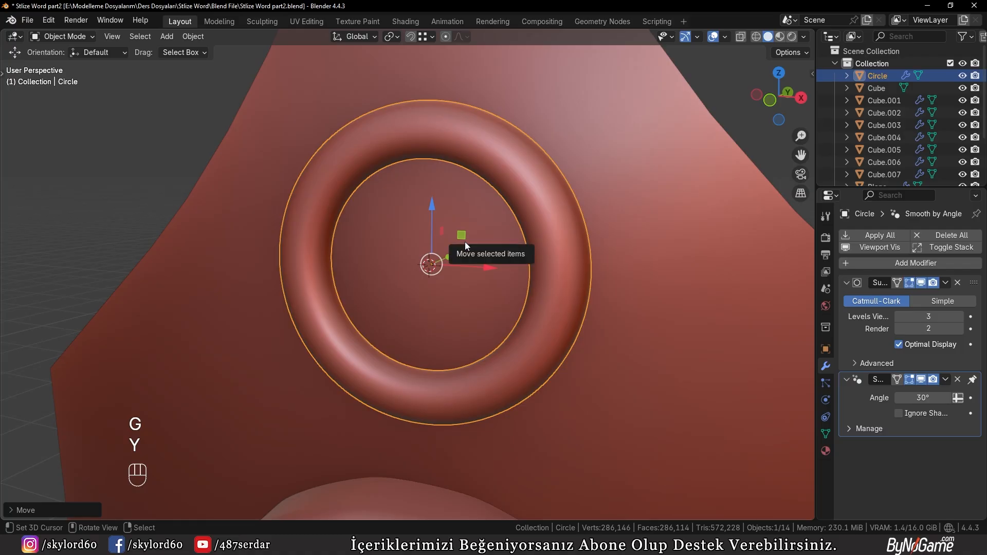
Step: Duplicate the bottom face of the ring's inner wall in place and extrude it about 44 cm up across the opening as a bar
{"action": "key", "text": "Tab"}
{"action": "scroll", "coordinate": [494, 295], "scroll_direction": "up", "scroll_amount": 2}
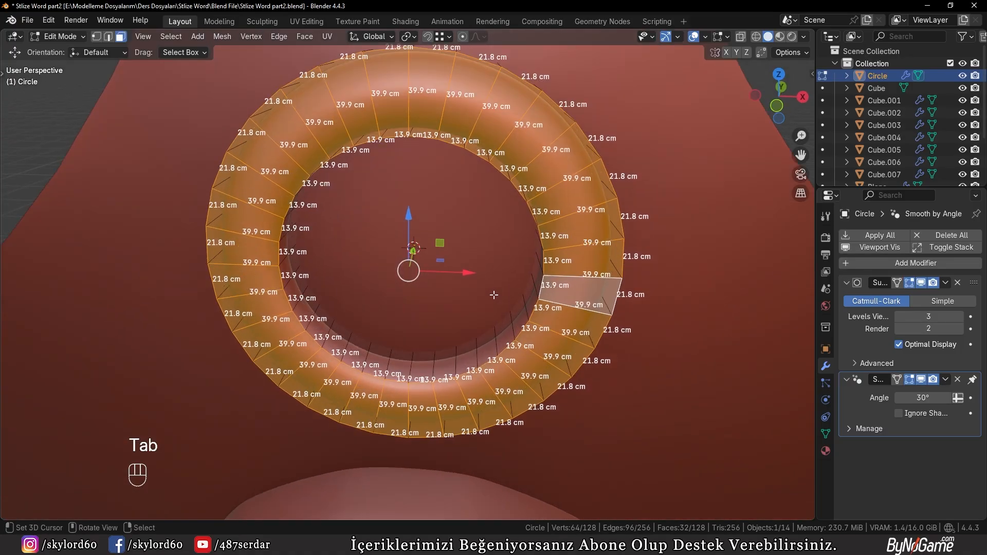
{"action": "left_click", "coordinate": [410, 384]}
{"action": "key", "text": "KP_1"}
{"action": "scroll", "coordinate": [392, 411], "scroll_direction": "up", "scroll_amount": 4}
{"action": "scroll", "coordinate": [392, 427], "scroll_direction": "down", "scroll_amount": 1, "text": "shift"}
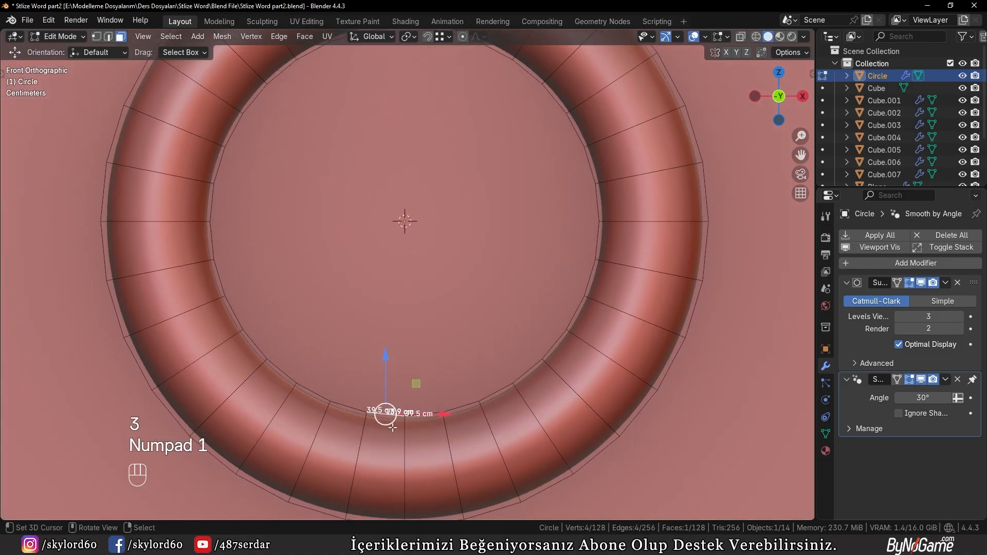
{"action": "key", "text": "shift+d"}
{"action": "right_click", "coordinate": [455, 393]}
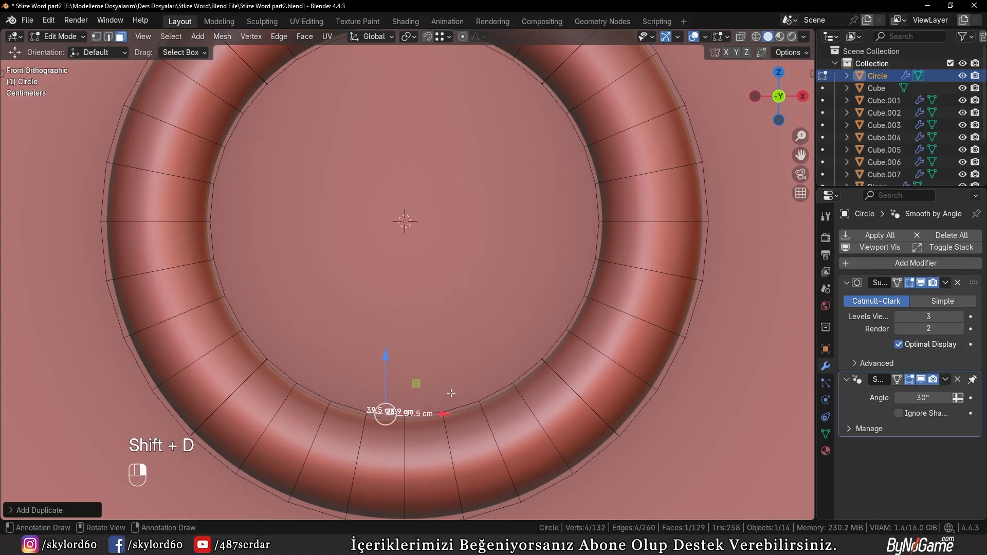
{"action": "scroll", "coordinate": [454, 402], "scroll_direction": "down", "scroll_amount": 3}
{"action": "key", "text": "e"}
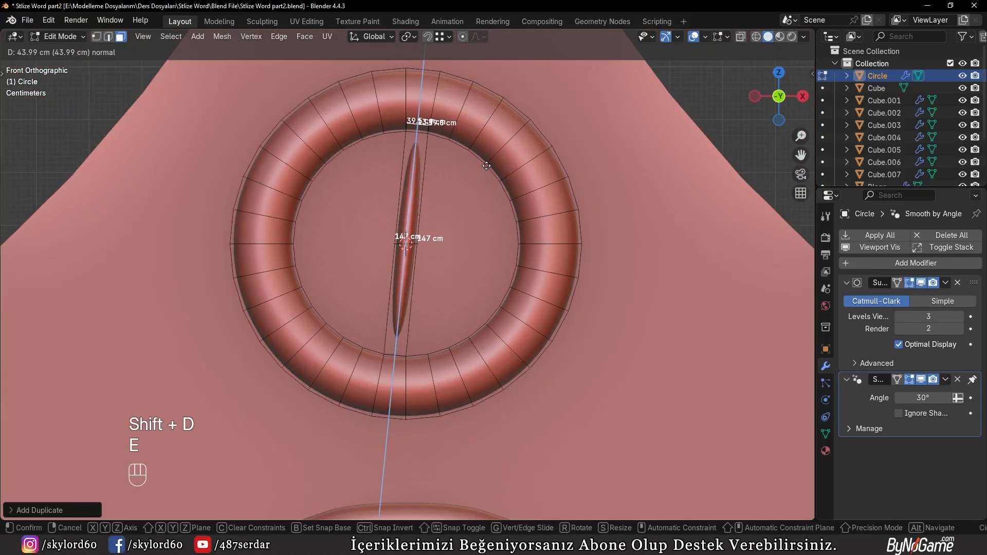
{"action": "left_click", "coordinate": [486, 166]}
Step: Select the whole linked bar and rotate it about -5.66° in front view so that it stands vertical
{"action": "key", "text": "ctrl+l"}
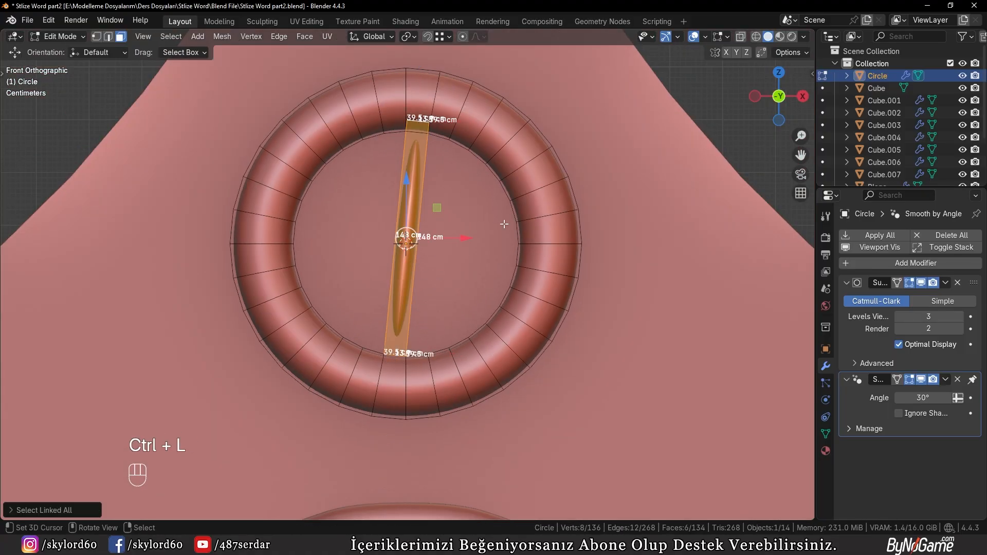
{"action": "key", "text": "r"}
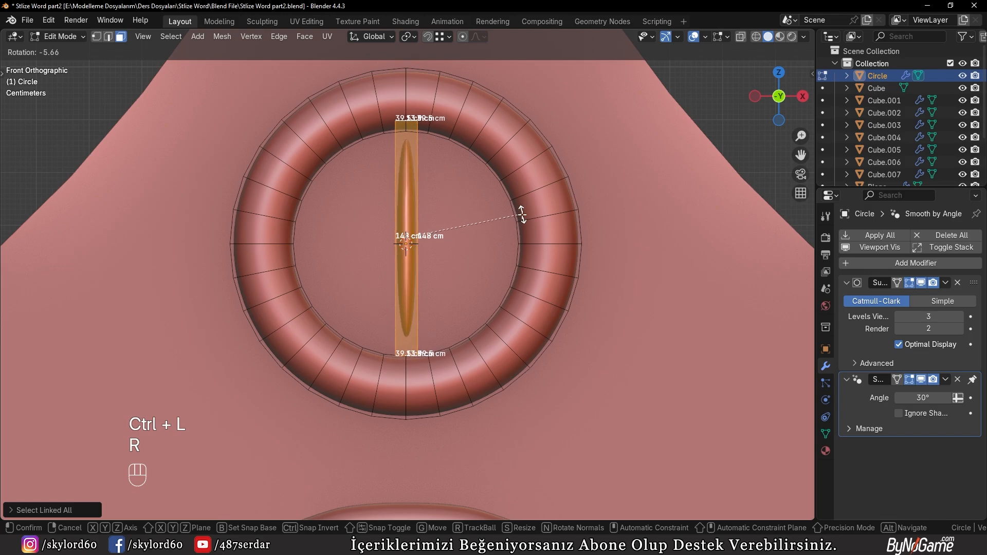
{"action": "left_click", "coordinate": [522, 215]}
Step: Add a loop cut near the top end and another near the bottom end of the vertical bar
{"action": "key", "text": "ctrl+r"}
{"action": "left_click", "coordinate": [436, 207]}
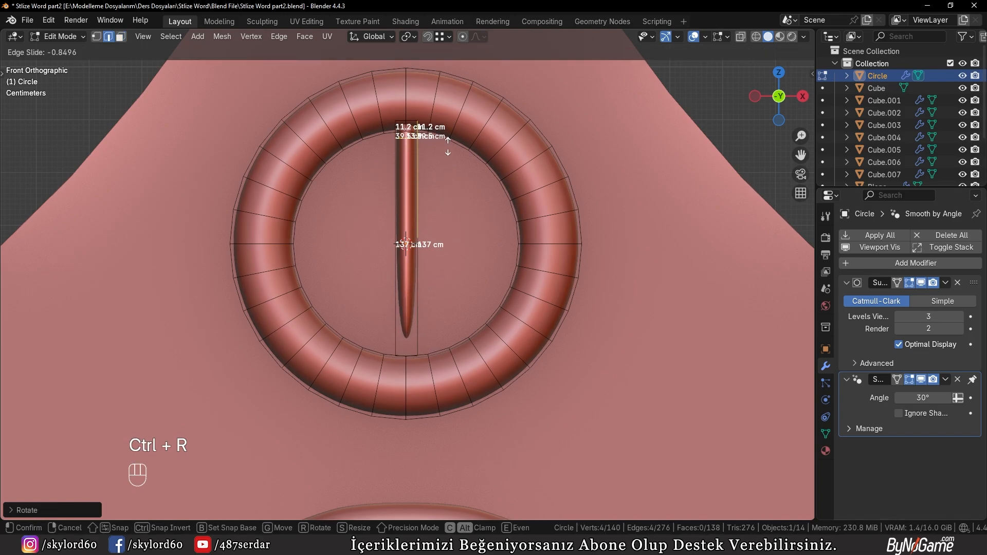
{"action": "left_click", "coordinate": [448, 146]}
{"action": "key", "text": "ctrl+r"}
{"action": "left_click", "coordinate": [419, 247]}
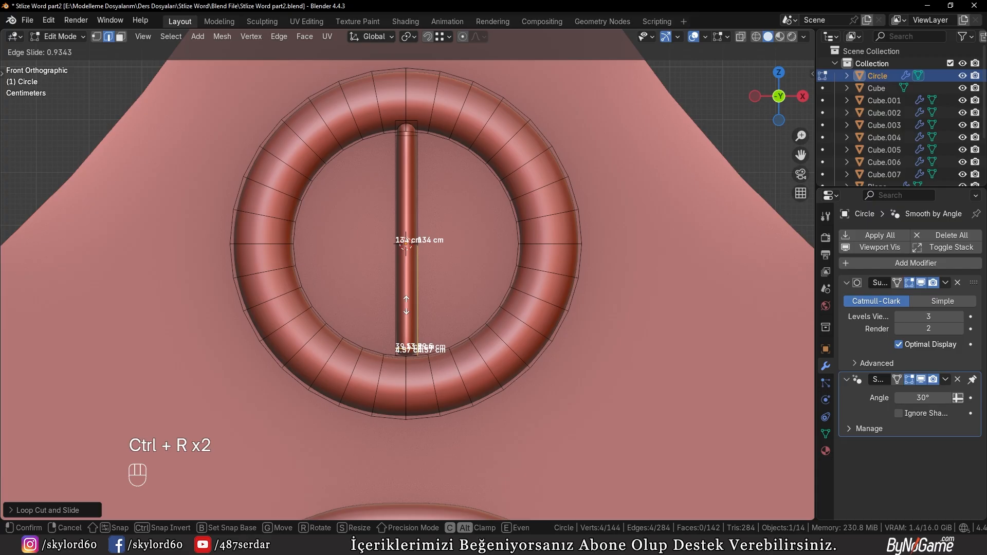
{"action": "left_click", "coordinate": [409, 307]}
Step: Select the whole linked vertical bar and scale it along Y to a depth of about 10.4 cm
{"action": "middle_click_drag", "start_coordinate": [409, 308], "coordinate": [458, 311]}
{"action": "key", "text": "ctrl+l"}
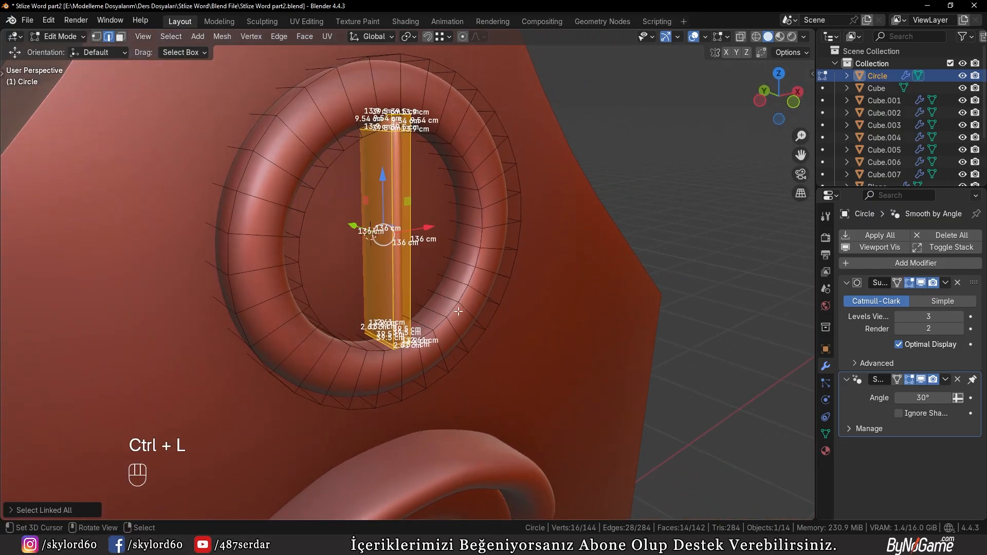
{"action": "scroll", "coordinate": [463, 301], "scroll_direction": "up", "scroll_amount": 3}
{"action": "key", "text": "s"}
{"action": "key", "text": "y"}
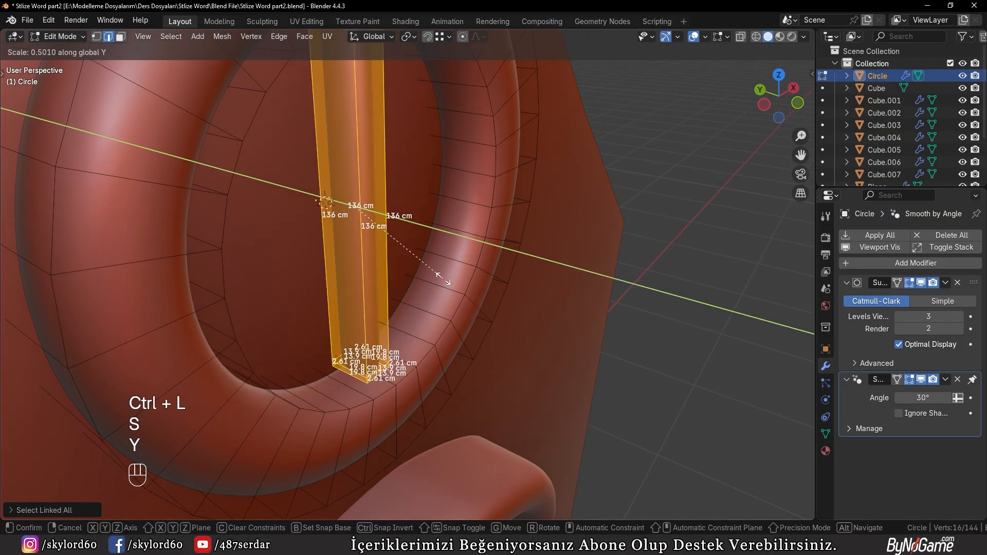
{"action": "left_click", "coordinate": [400, 249]}
Step: Scale the vertical bar up slightly along Z so that its long edges measure about 146 cm
{"action": "middle_click_drag", "start_coordinate": [401, 249], "coordinate": [421, 262]}
{"action": "key", "text": "s"}
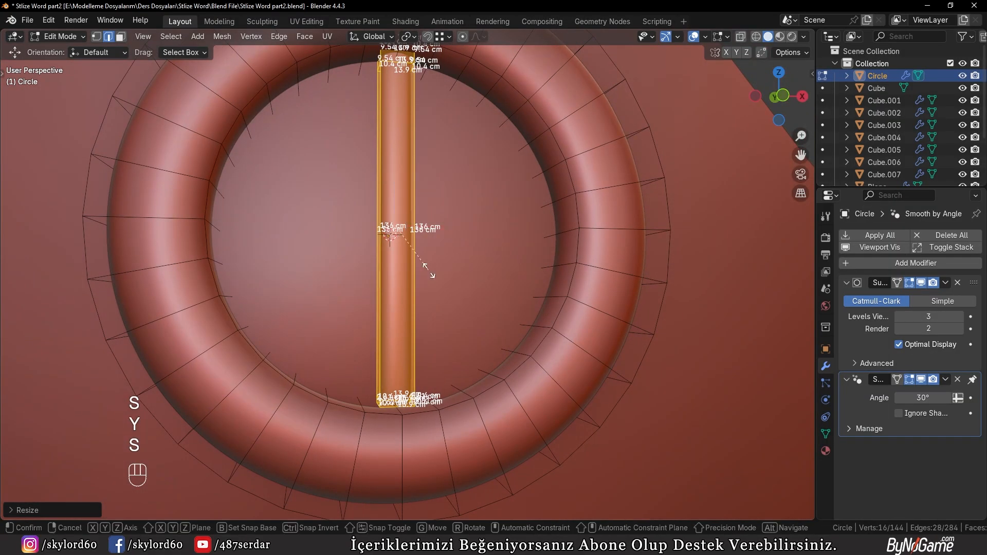
{"action": "key", "text": "z"}
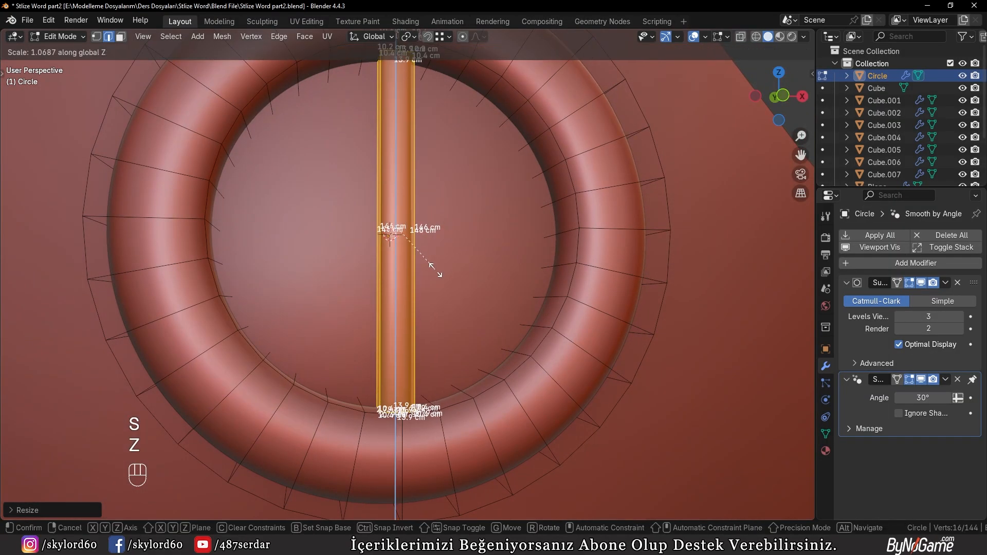
{"action": "left_click", "coordinate": [437, 271]}
{"action": "key", "text": "KP_1"}
{"action": "scroll", "coordinate": [436, 269], "scroll_direction": "down", "scroll_amount": 3}
{"action": "middle_click_drag", "start_coordinate": [437, 269], "coordinate": [448, 313], "text": "shift"}
{"action": "scroll", "coordinate": [462, 315], "scroll_direction": "up", "scroll_amount": 2}
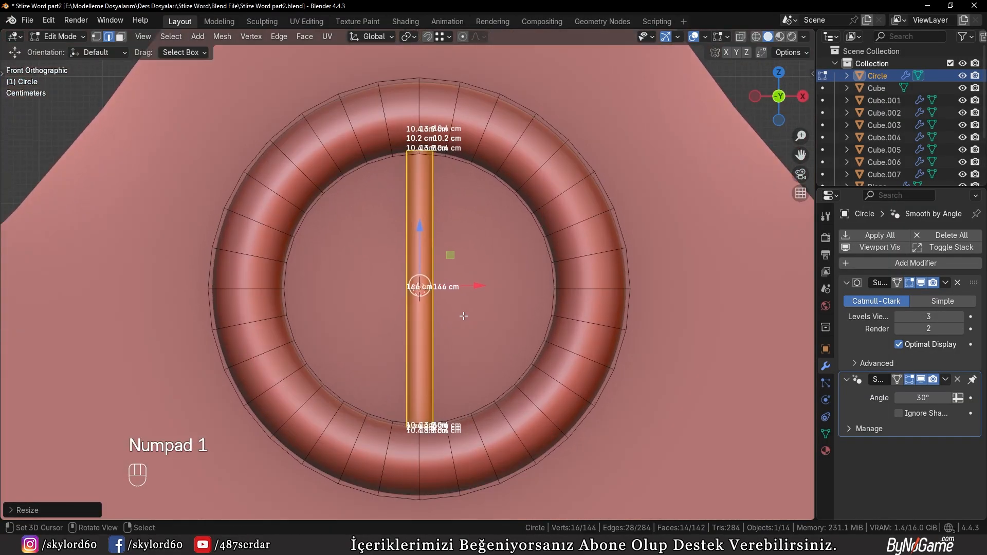
{"action": "key", "text": "g"}
{"action": "key", "text": "x"}
{"action": "right_click", "coordinate": [478, 300]}
{"action": "right_click", "coordinate": [406, 306]}
Step: Select the whole linked vertical bar and duplicate it in place
{"action": "key", "text": "ctrl+l"}
{"action": "key", "text": "shift+d"}
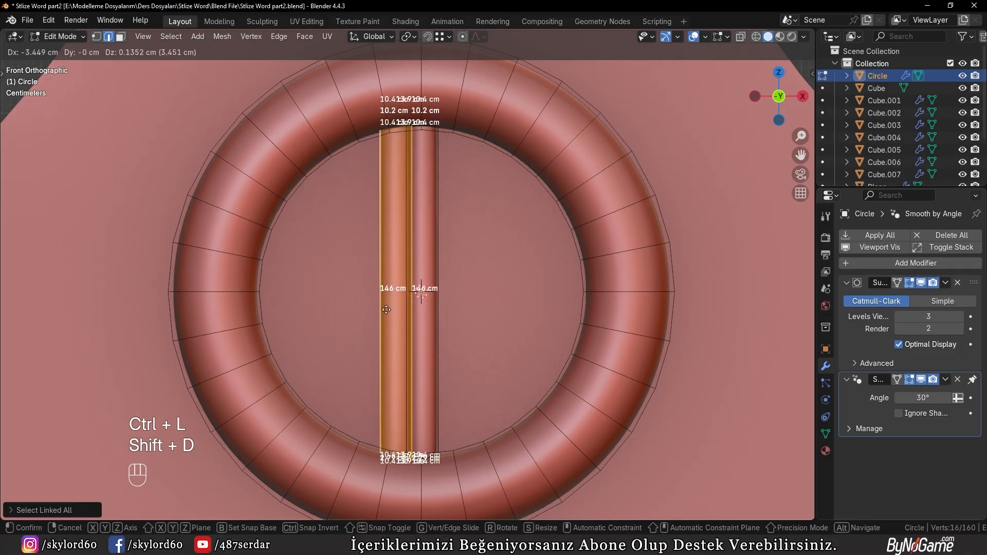
{"action": "right_click", "coordinate": [419, 304]}
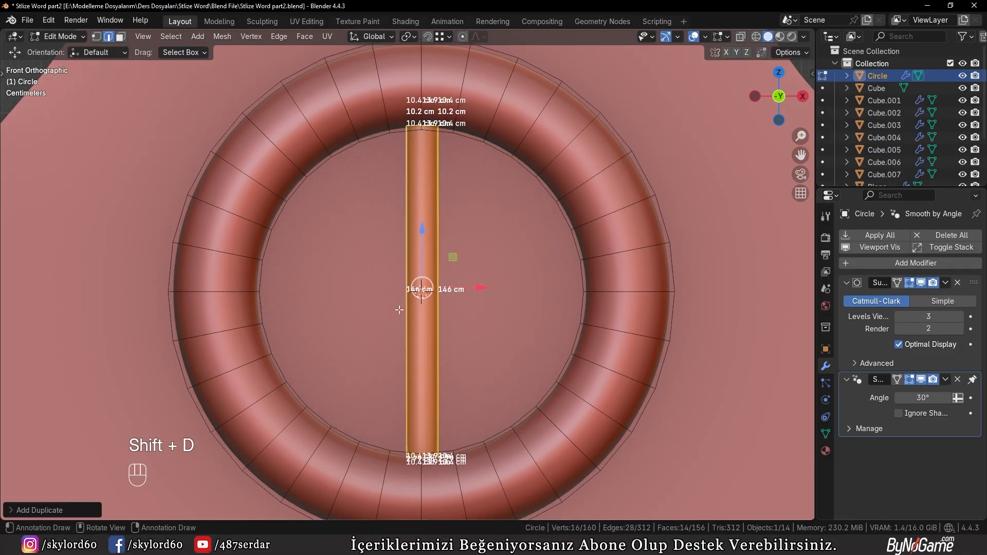
{"action": "key", "text": "e"}
{"action": "key", "text": "KP_9"}
{"action": "key", "text": "KP_0"}
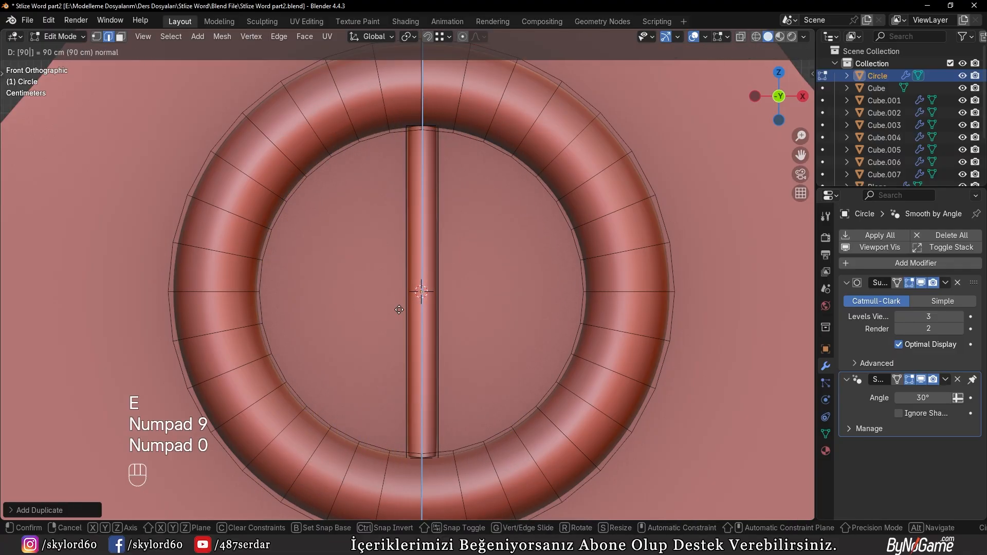
{"action": "key", "text": "KP_Enter"}
{"action": "key", "text": "ctrl+z"}
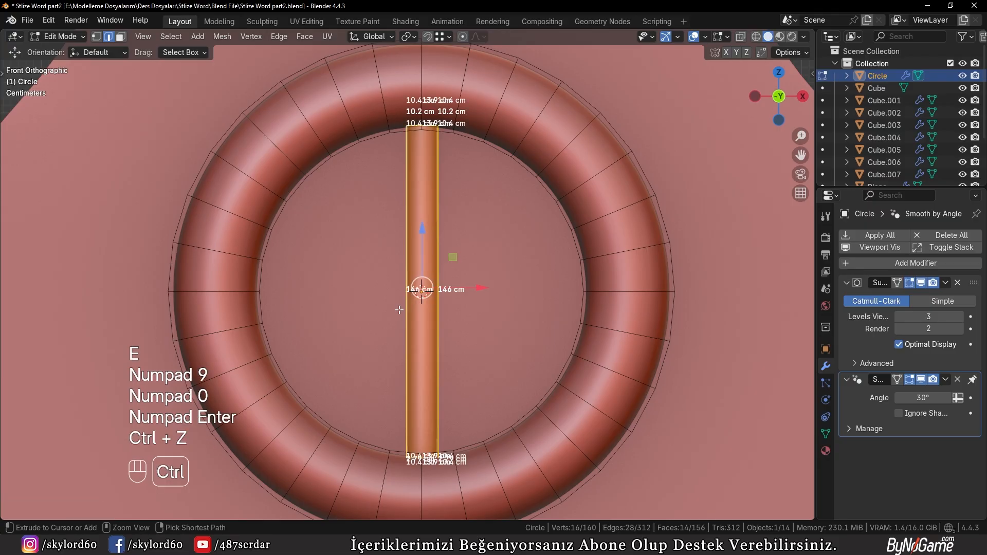
{"action": "key", "text": "g"}
{"action": "right_click", "coordinate": [558, 331]}
Step: Rotate the duplicated bar 90° in front view to form the horizontal bar of the window cross
{"action": "key", "text": "r"}
{"action": "key", "text": "KP_9"}
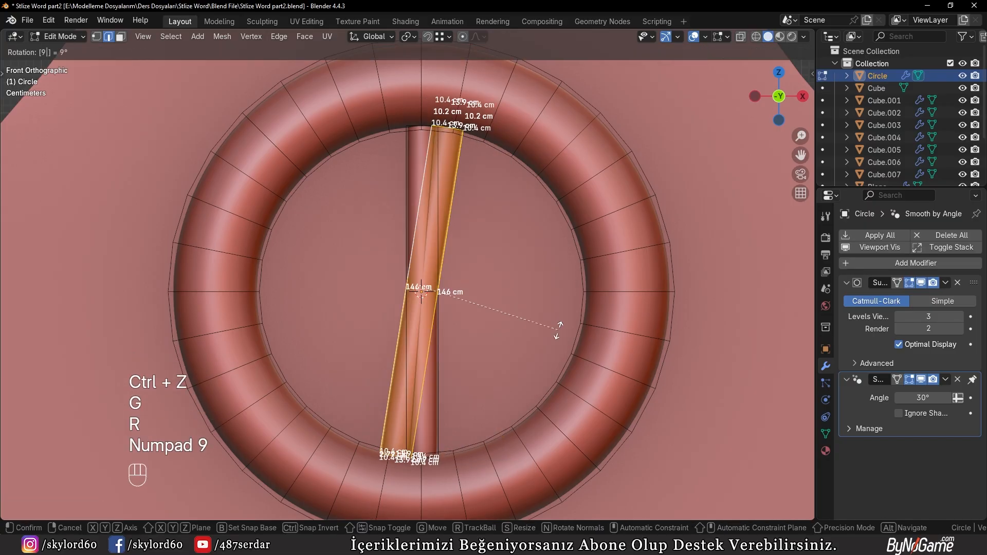
{"action": "key", "text": "KP_0"}
{"action": "key", "text": "KP_Enter"}
{"action": "scroll", "coordinate": [564, 332], "scroll_direction": "down", "scroll_amount": 3}
{"action": "key", "text": "Tab"}
{"action": "middle_click_drag", "start_coordinate": [564, 332], "coordinate": [508, 366]}
{"action": "key", "text": "Tab"}
Step: Duplicate the ring's inner edge loop, move the copy along Y inside the opening, and fill it with a face
{"action": "scroll", "coordinate": [380, 407], "scroll_direction": "up", "scroll_amount": 4}
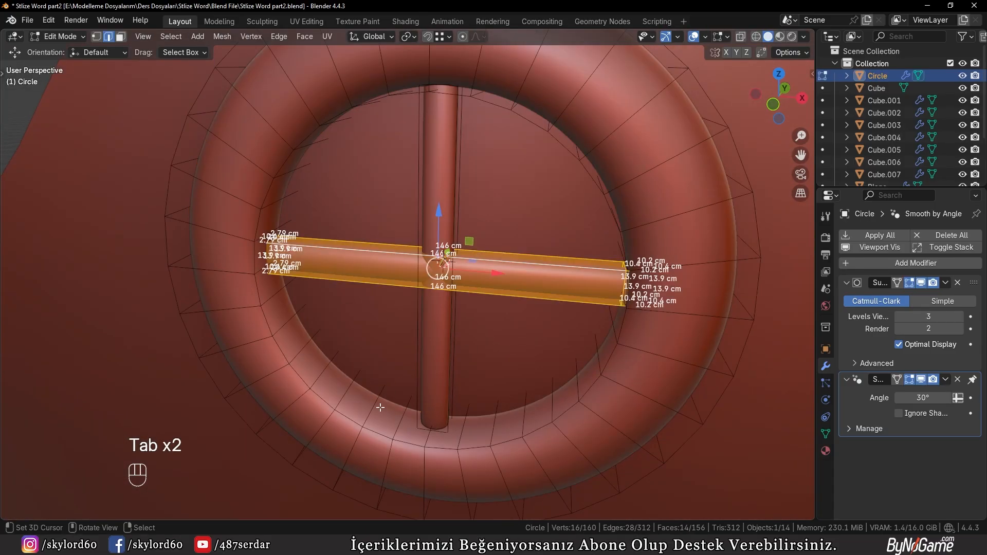
{"action": "left_click", "coordinate": [406, 417], "text": "alt"}
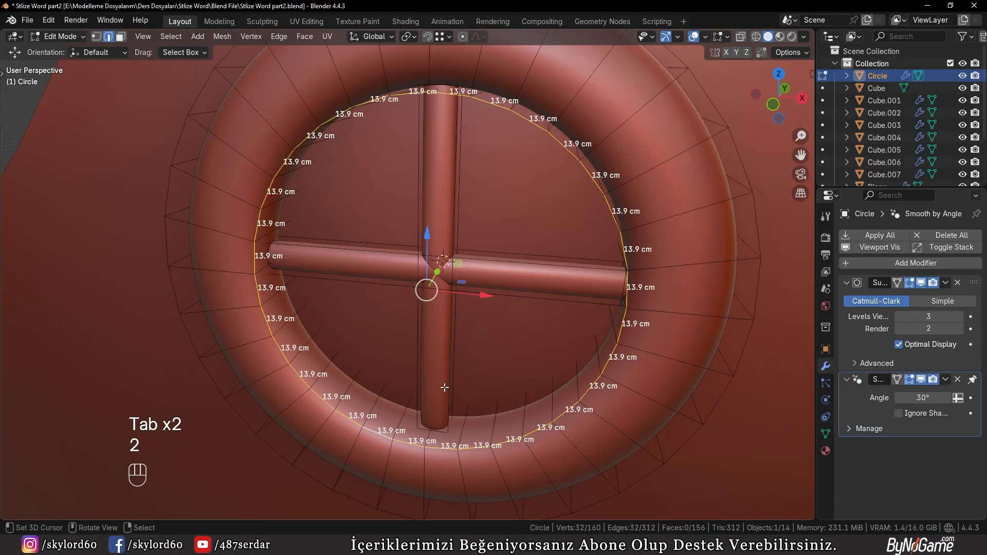
{"action": "middle_click_drag", "start_coordinate": [411, 416], "coordinate": [256, 238]}
{"action": "middle_click_drag", "start_coordinate": [413, 457], "coordinate": [452, 390]}
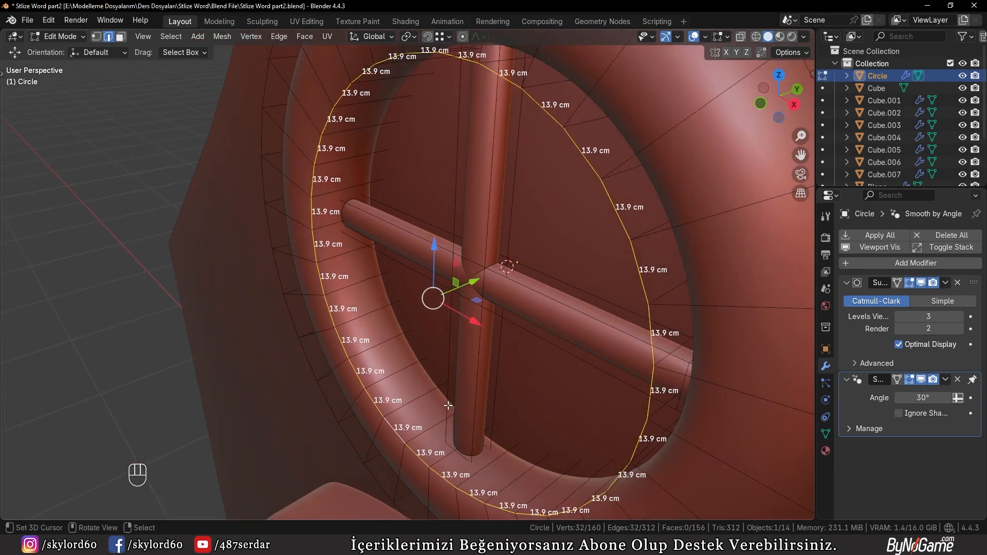
{"action": "key", "text": "shift+d"}
{"action": "right_click", "coordinate": [462, 370]}
{"action": "key", "text": "g"}
{"action": "key", "text": "y"}
{"action": "left_click", "coordinate": [475, 359]}
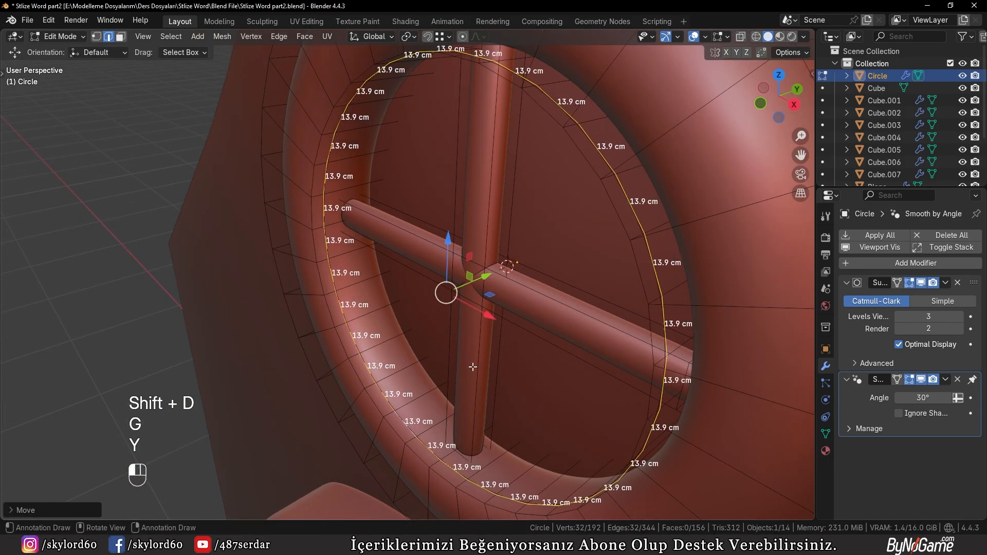
{"action": "key", "text": "f"}
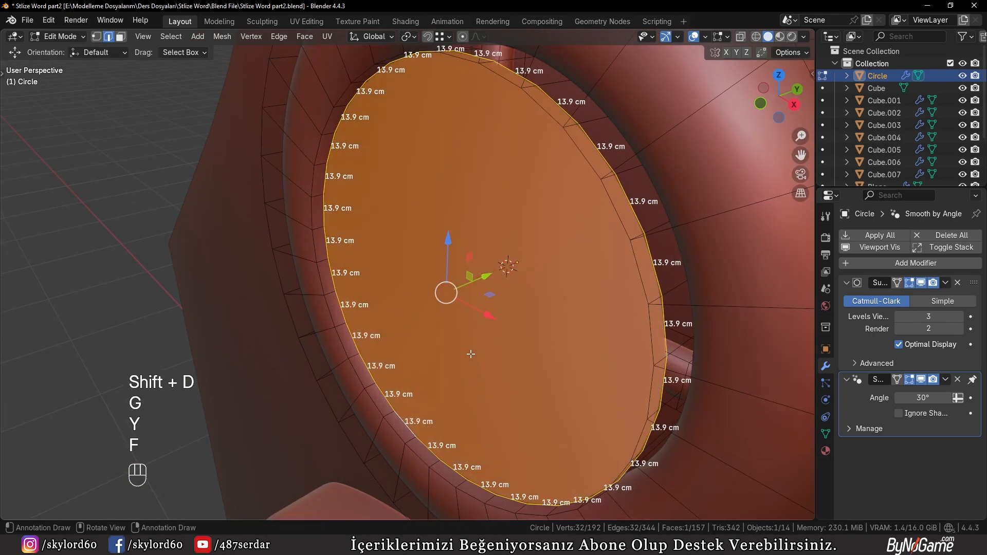
{"action": "key", "text": "e"}
{"action": "left_click", "coordinate": [491, 334]}
{"action": "key", "text": "ctrl+z"}
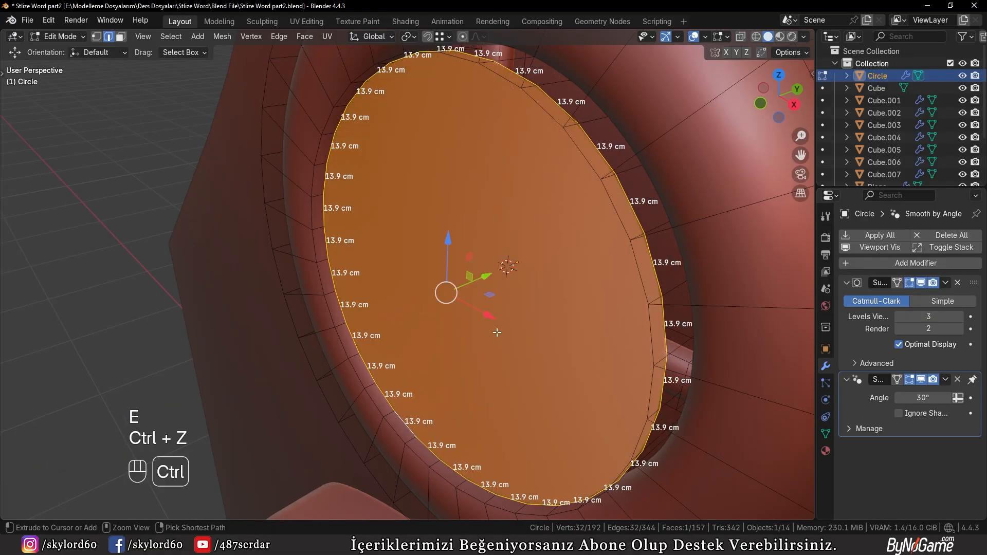
Step: Move the round pane face about 4.3 cm along Y so that it sits behind the window bars
{"action": "key", "text": "g"}
{"action": "key", "text": "y"}
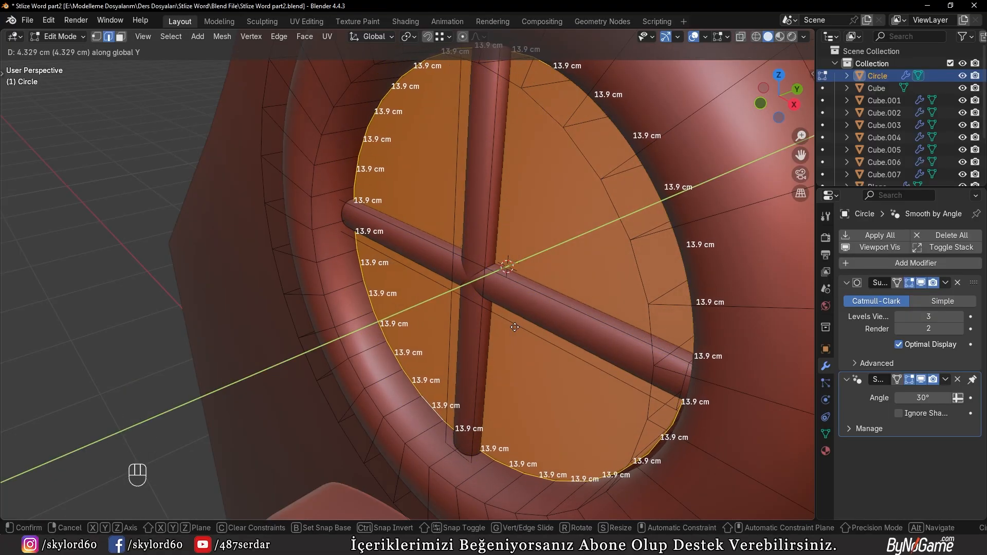
{"action": "left_click", "coordinate": [515, 327]}
{"action": "key", "text": "Tab"}
{"action": "scroll", "coordinate": [488, 339], "scroll_direction": "down", "scroll_amount": 3}
{"action": "mouse_move", "coordinate": [501, 329]}
{"action": "middle_mouse_down"}
{"action": "mouse_move", "coordinate": [480, 346]}
{"action": "mouse_move", "coordinate": [556, 337]}
{"action": "mouse_move", "coordinate": [511, 340]}
{"action": "middle_mouse_up"}
{"action": "scroll", "coordinate": [556, 337], "scroll_direction": "up", "scroll_amount": 3}
Step: Scale the round pane up slightly, to edge segments of about 14.5 cm, so that it reaches into the ring
{"action": "key", "text": "Tab"}
{"action": "key", "text": "s"}
{"action": "left_click", "coordinate": [585, 347]}
{"action": "key", "text": "Tab"}
{"action": "scroll", "coordinate": [579, 356], "scroll_direction": "down", "scroll_amount": 3}
{"action": "key", "text": "Tab"}
{"action": "scroll", "coordinate": [511, 339], "scroll_direction": "up", "scroll_amount": 3}
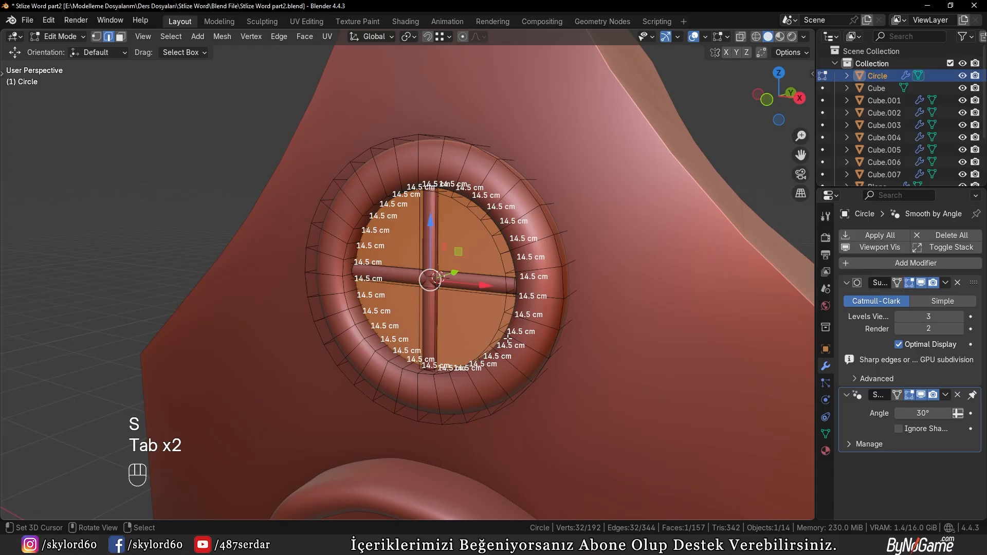
Step: Recalculate the round pane's normals to the outside, flip them, and return to Object Mode
{"action": "key", "text": "shift+n"}
{"action": "scroll", "coordinate": [508, 339], "scroll_direction": "down", "scroll_amount": 3}
{"action": "key", "text": "Tab"}
{"action": "middle_click_drag", "start_coordinate": [595, 330], "coordinate": [497, 316]}
{"action": "key", "text": "Tab"}
{"action": "scroll", "coordinate": [497, 316], "scroll_direction": "up", "scroll_amount": 2}
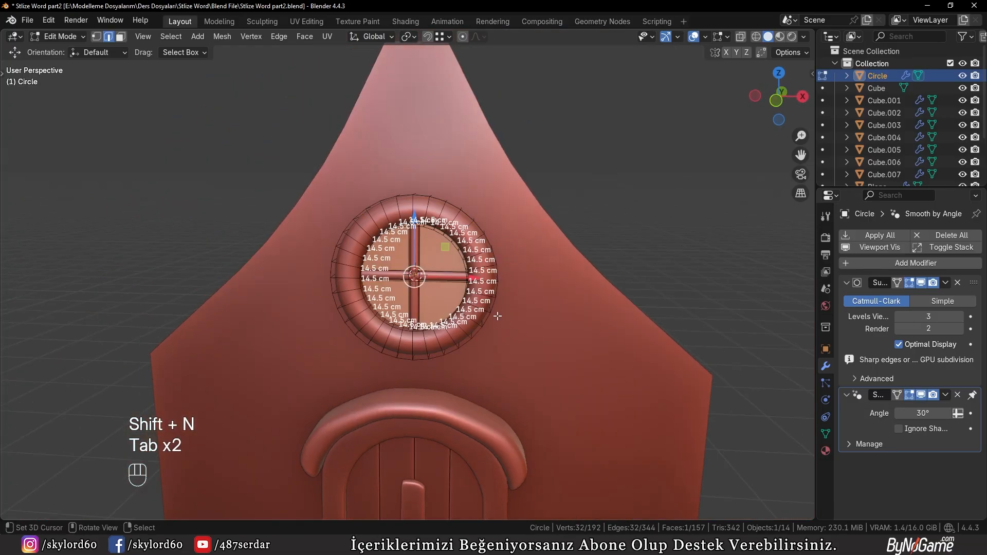
{"action": "key", "text": "alt+n"}
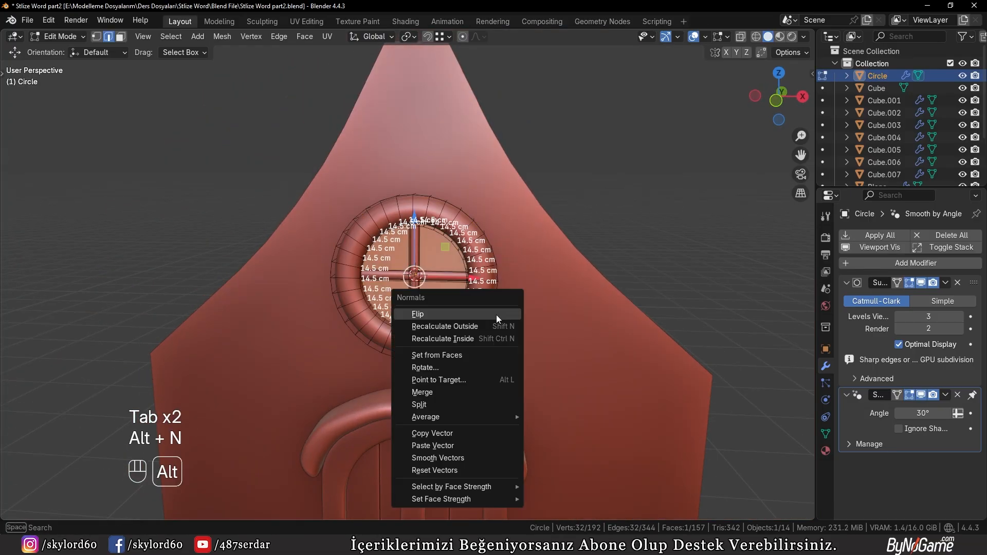
{"action": "left_click", "coordinate": [495, 315]}
{"action": "key", "text": "Tab"}
Step: Examine the whole house from several sides with the finished round window, and leave nothing selected
{"action": "middle_click_drag", "start_coordinate": [436, 339], "coordinate": [472, 350]}
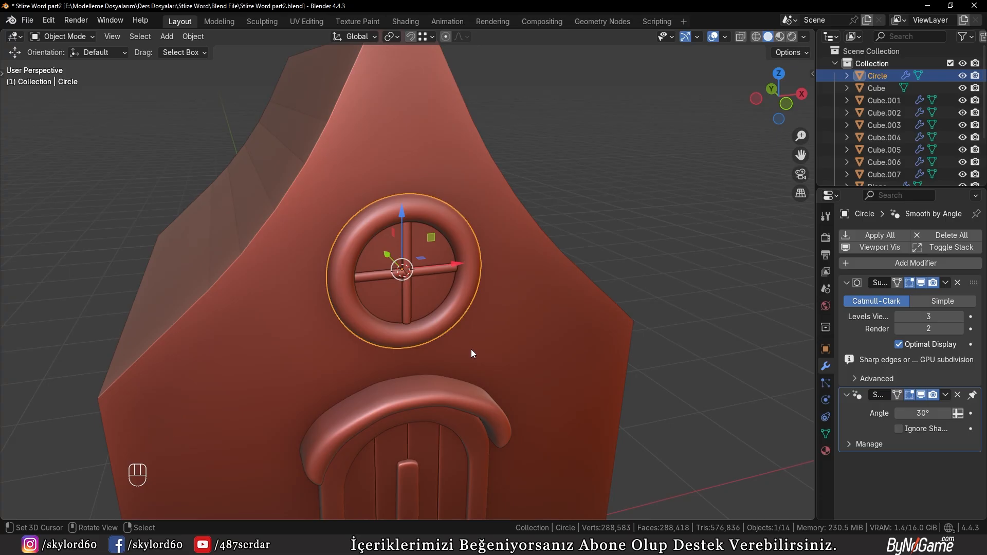
{"action": "scroll", "coordinate": [471, 349], "scroll_direction": "down", "scroll_amount": 5}
{"action": "middle_click_drag", "start_coordinate": [511, 383], "coordinate": [252, 373]}
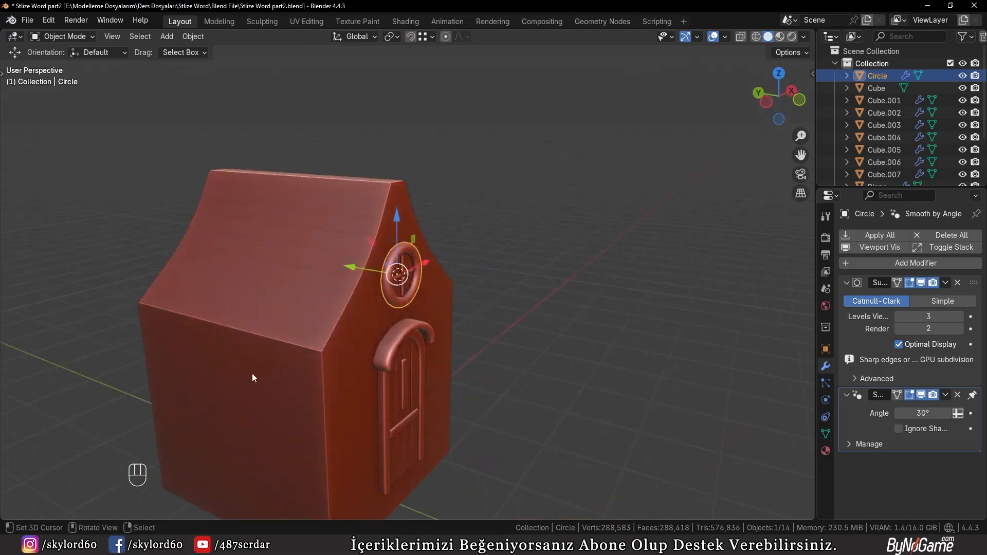
{"action": "scroll", "coordinate": [249, 411], "scroll_direction": "down", "scroll_amount": 4}
{"action": "middle_click_drag", "start_coordinate": [334, 398], "coordinate": [226, 374]}
{"action": "middle_click_drag", "start_coordinate": [389, 410], "coordinate": [381, 415]}
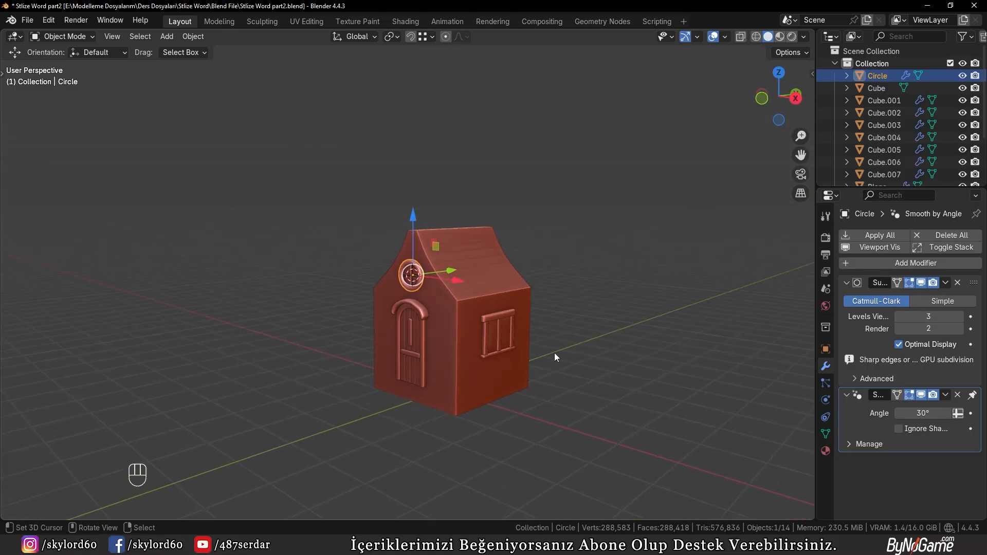
{"action": "middle_click_drag", "start_coordinate": [510, 390], "coordinate": [451, 409]}
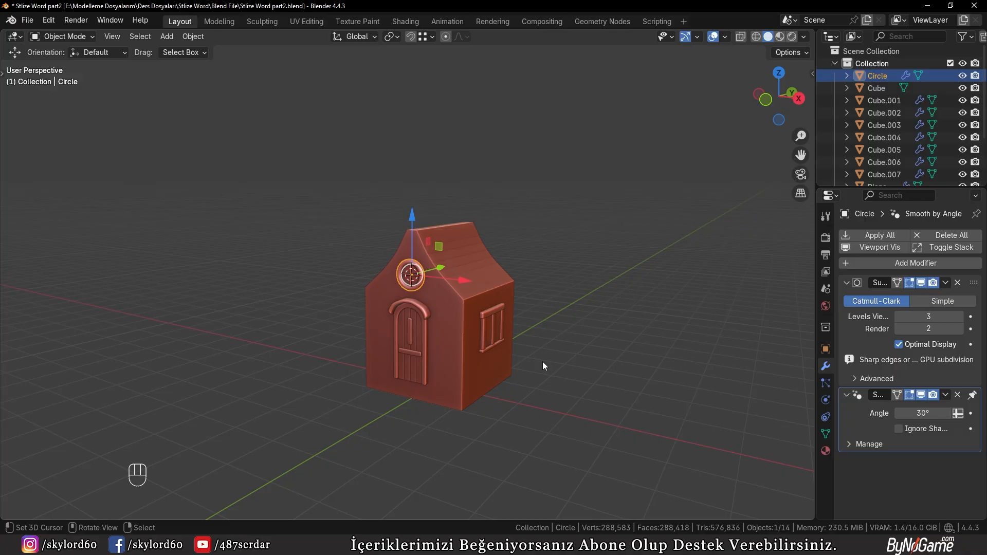
{"action": "left_click", "coordinate": [637, 389]}
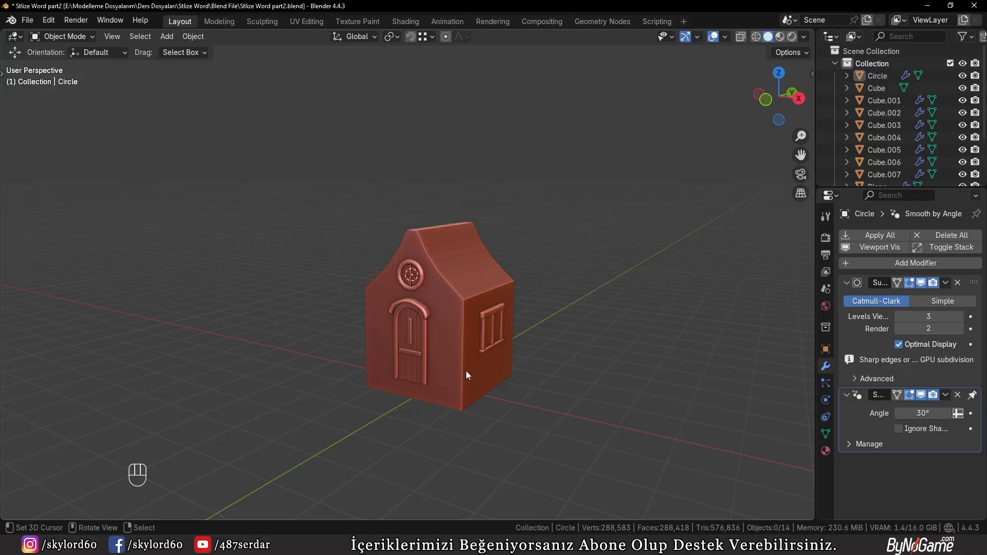
{"action": "scroll", "coordinate": [414, 368], "scroll_direction": "up", "scroll_amount": 3}
{"action": "scroll", "coordinate": [451, 402], "scroll_direction": "down", "scroll_amount": 3}
{"action": "left_click", "coordinate": [446, 374]}
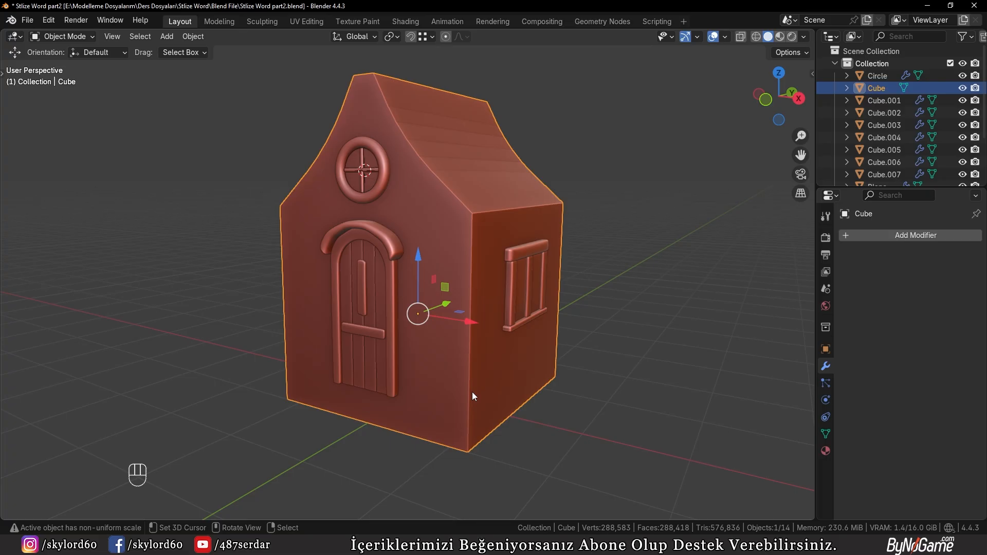
{"action": "key", "text": "alt+a"}
Step: Draw a tall post about 25 × 25 × 165 cm with the Add Cube tool at the house's front corner, and reactivate the Move tool
{"action": "scroll", "coordinate": [472, 392], "scroll_direction": "up", "scroll_amount": 3}
{"action": "key", "text": "t"}
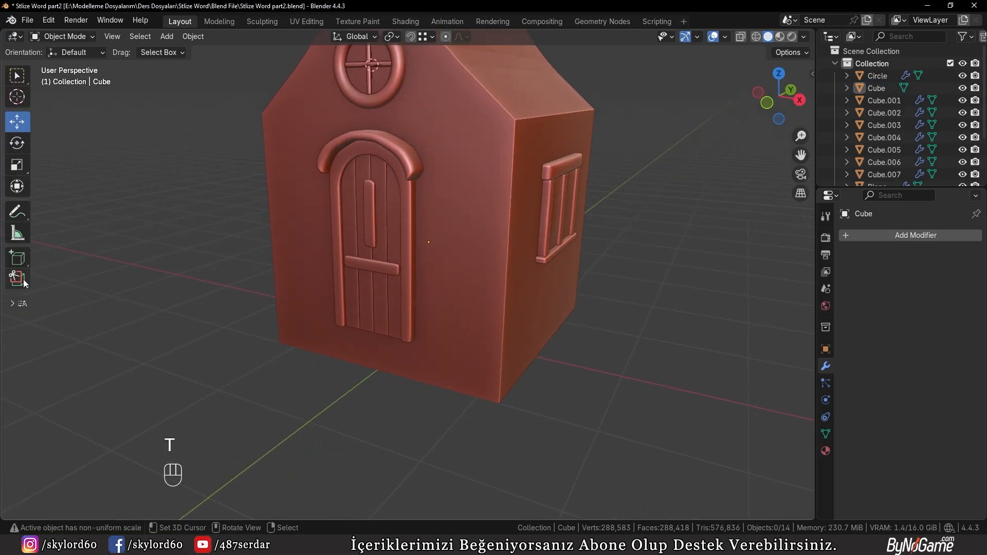
{"action": "left_click", "coordinate": [26, 261]}
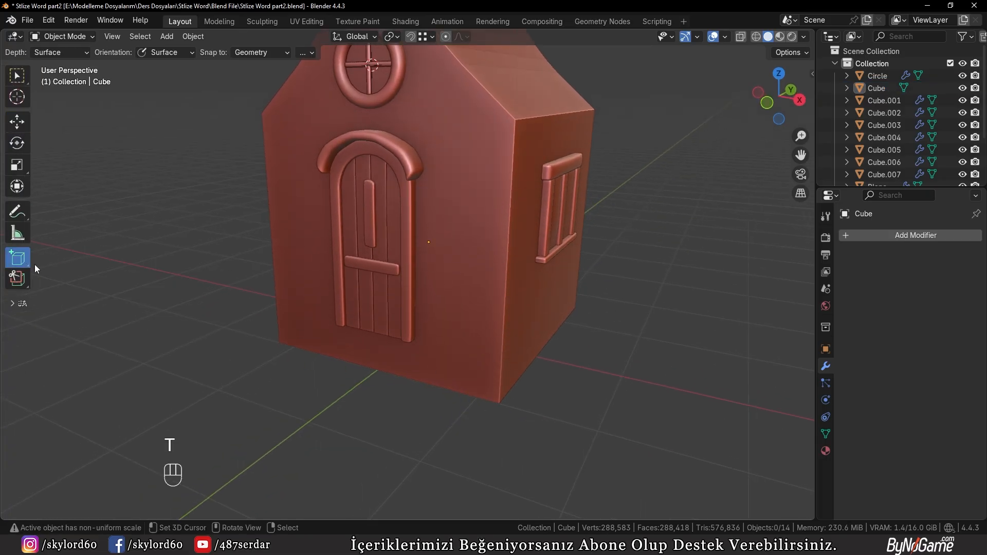
{"action": "key", "text": "t"}
{"action": "mouse_move", "coordinate": [489, 430]}
{"action": "left_mouse_down"}
{"action": "mouse_move", "coordinate": [519, 456]}
{"action": "mouse_move", "coordinate": [513, 447]}
{"action": "left_mouse_up"}
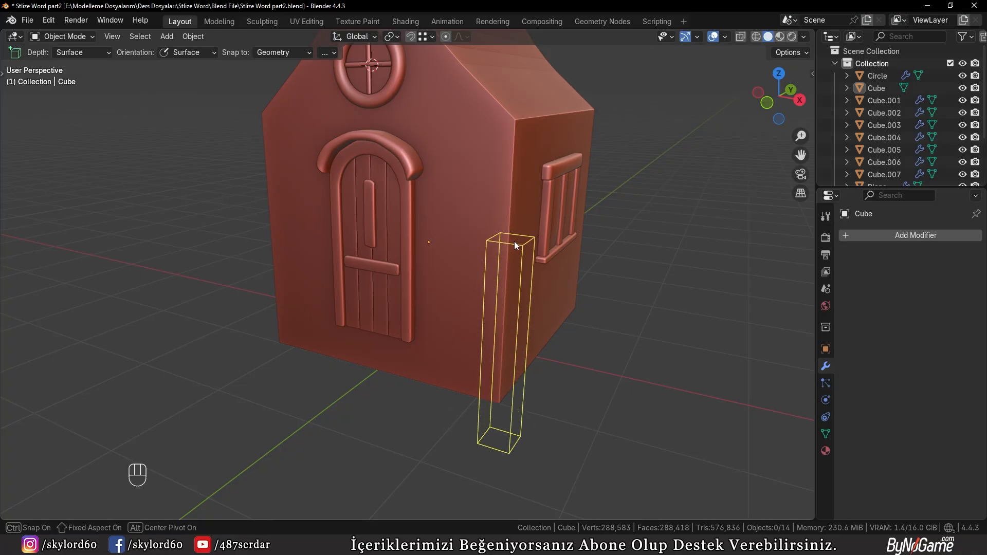
{"action": "left_click", "coordinate": [514, 229]}
{"action": "key", "text": "t"}
{"action": "left_click", "coordinate": [9, 121]}
{"action": "key", "text": "t"}
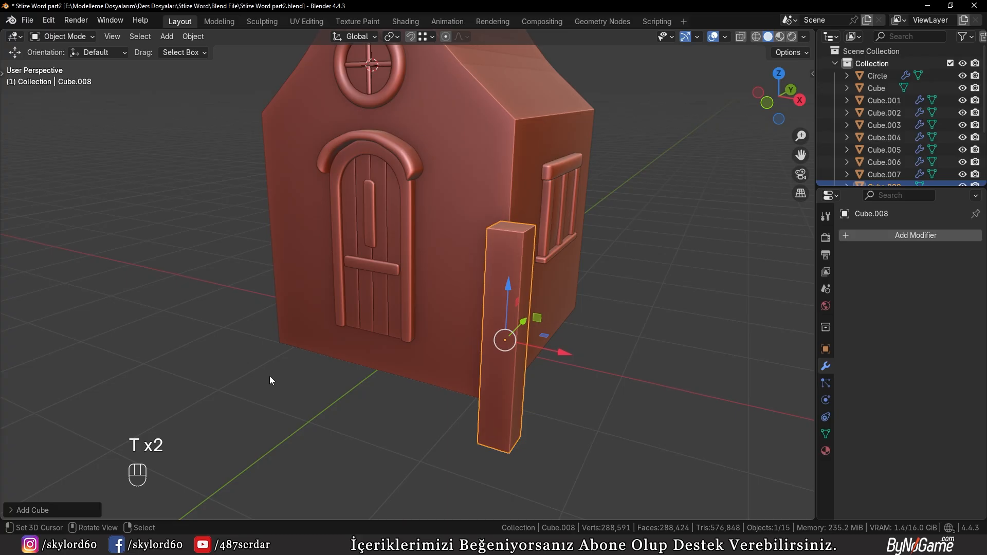
Step: Check the post's edge lengths and move it horizontally, with Z locked, onto the house's front corner near the side window
{"action": "middle_click_drag", "start_coordinate": [269, 375], "coordinate": [464, 440]}
{"action": "scroll", "coordinate": [471, 435], "scroll_direction": "up", "scroll_amount": 2}
{"action": "key", "text": "Tab"}
{"action": "middle_click_drag", "start_coordinate": [546, 484], "coordinate": [486, 436], "text": "shift"}
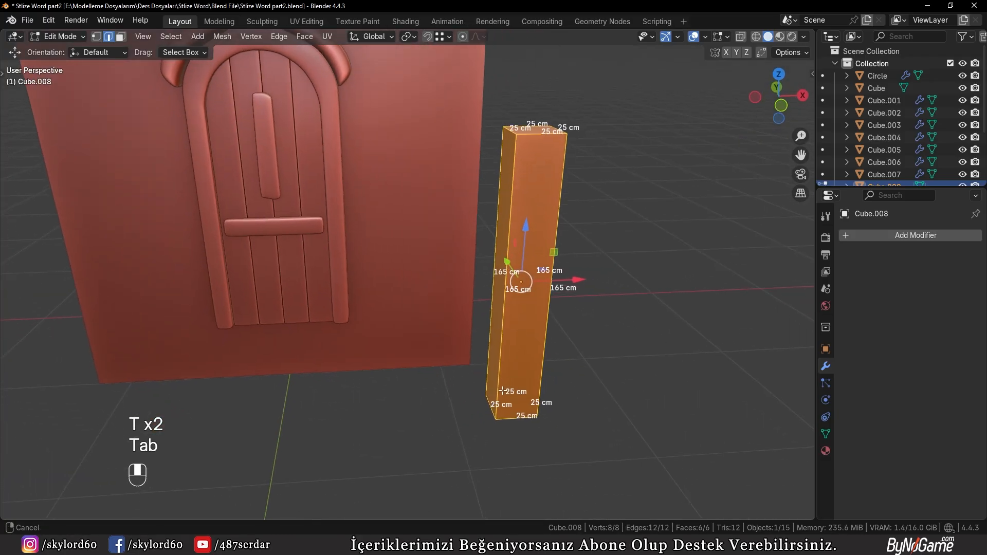
{"action": "middle_click_drag", "start_coordinate": [533, 344], "coordinate": [422, 290]}
{"action": "key", "text": "Tab"}
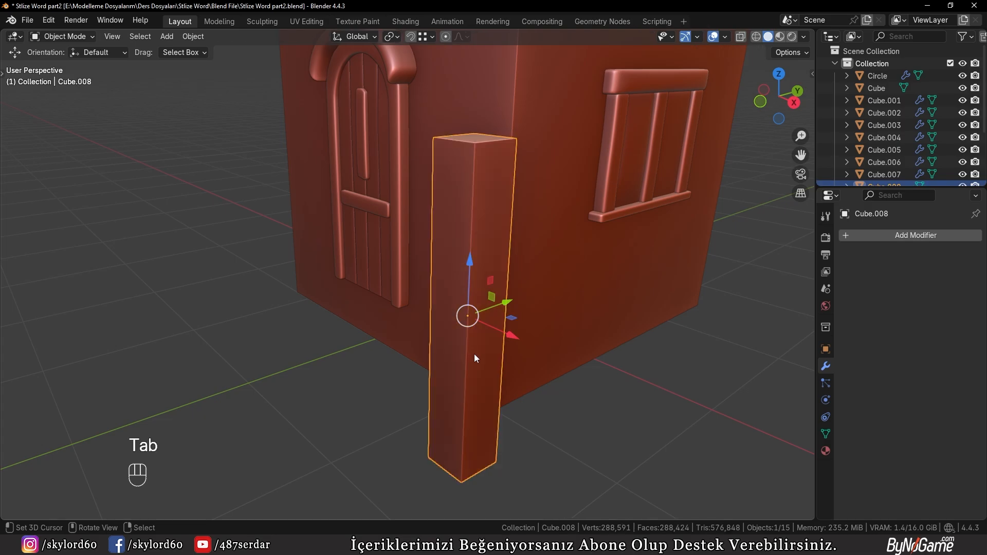
{"action": "middle_click_drag", "start_coordinate": [474, 353], "coordinate": [535, 415]}
{"action": "key", "text": "g"}
{"action": "key", "text": "shift+z"}
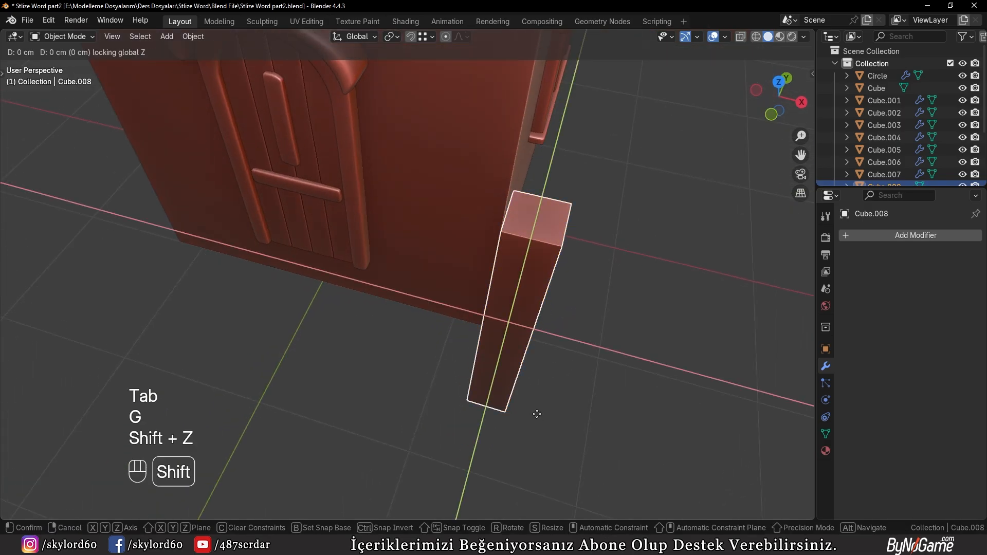
{"action": "left_click", "coordinate": [526, 338]}
Step: Raise the whole post vertically along Z at the house's front corner, checking its placement in wireframe
{"action": "middle_click_drag", "start_coordinate": [526, 338], "coordinate": [488, 360]}
{"action": "key", "text": "z"}
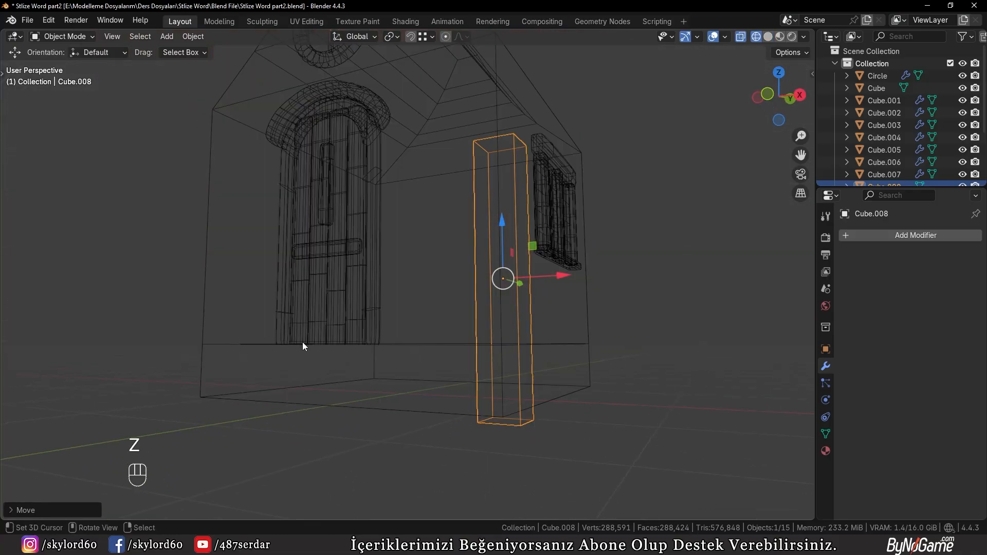
{"action": "key", "text": "z"}
{"action": "key", "text": "g"}
{"action": "key", "text": "z"}
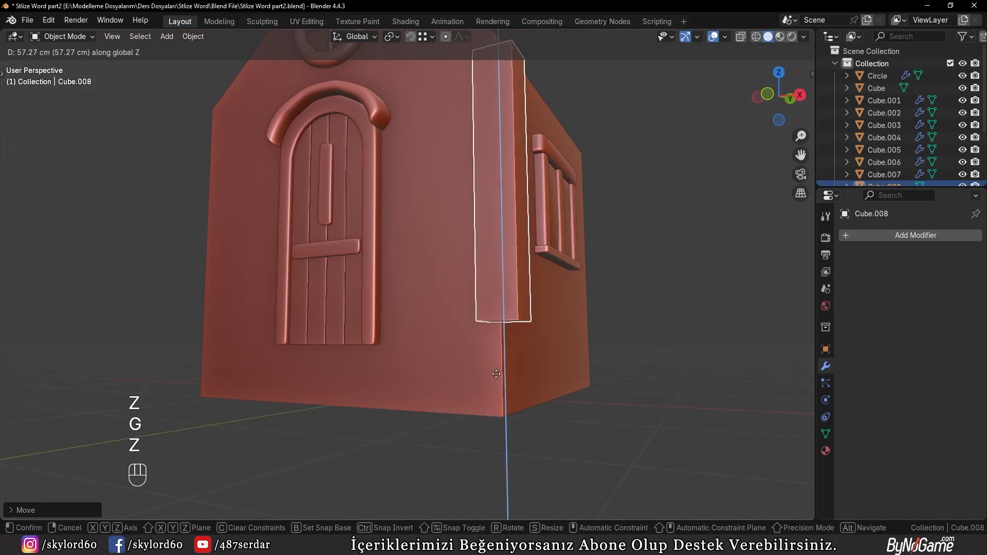
{"action": "right_click", "coordinate": [504, 341]}
{"action": "middle_click_drag", "start_coordinate": [520, 294], "coordinate": [525, 341], "text": "shift"}
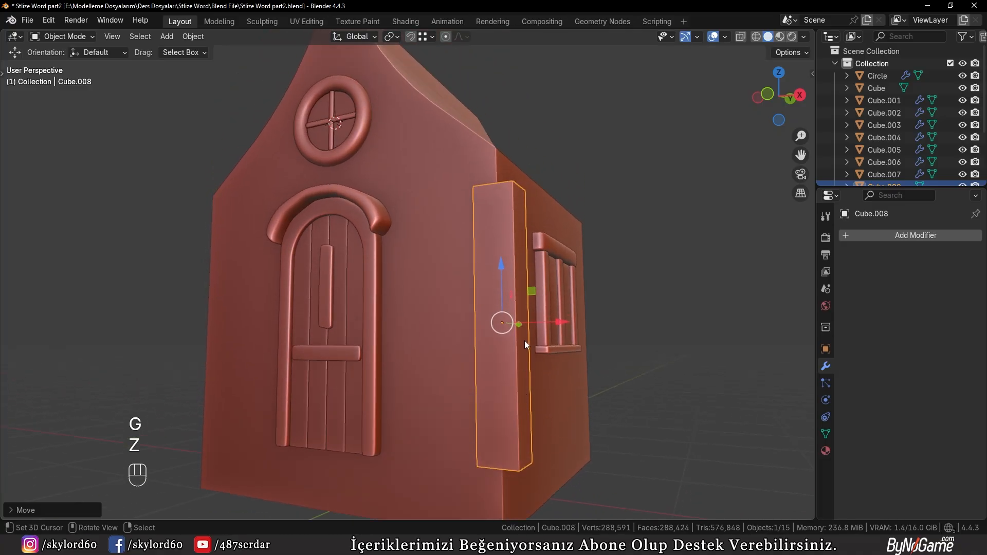
Step: Extend the post's top face upward along Z to the roof's lower corner, and return to Object Mode
{"action": "key", "text": "Tab"}
{"action": "middle_click_drag", "start_coordinate": [530, 292], "coordinate": [519, 310]}
{"action": "left_click", "coordinate": [515, 232]}
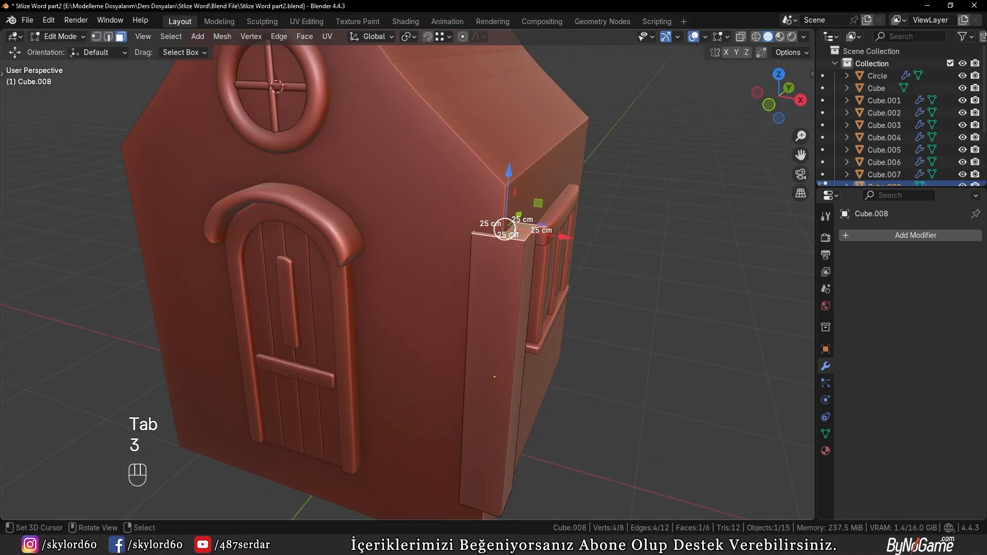
{"action": "key", "text": "g"}
{"action": "key", "text": "z"}
{"action": "left_click", "coordinate": [518, 189]}
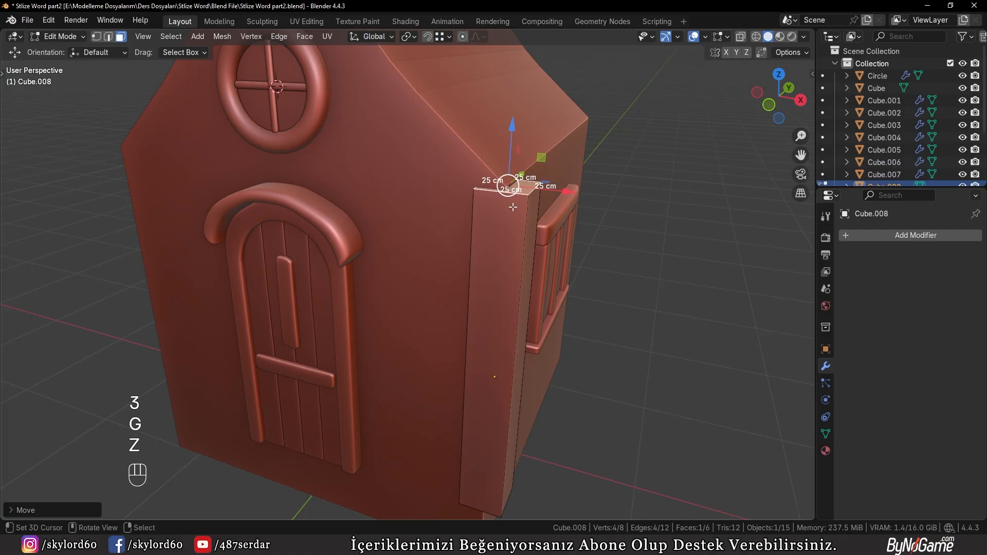
{"action": "middle_click_drag", "start_coordinate": [517, 189], "coordinate": [532, 375]}
{"action": "key", "text": "Tab"}
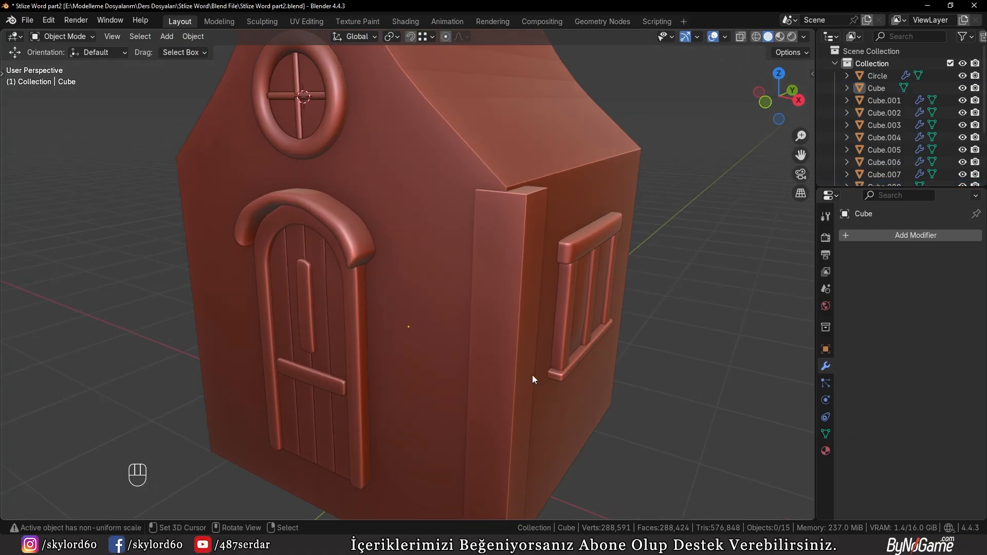
Step: Add a Subdivision Surface modifier to the corner post and set its viewport level to 4
{"action": "left_click", "coordinate": [501, 368]}
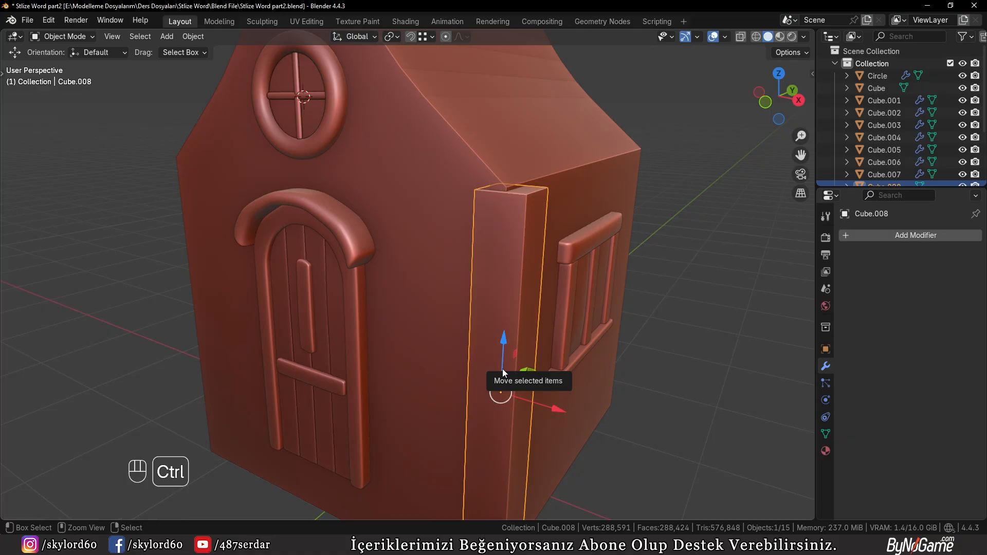
{"action": "key", "text": "ctrl+2"}
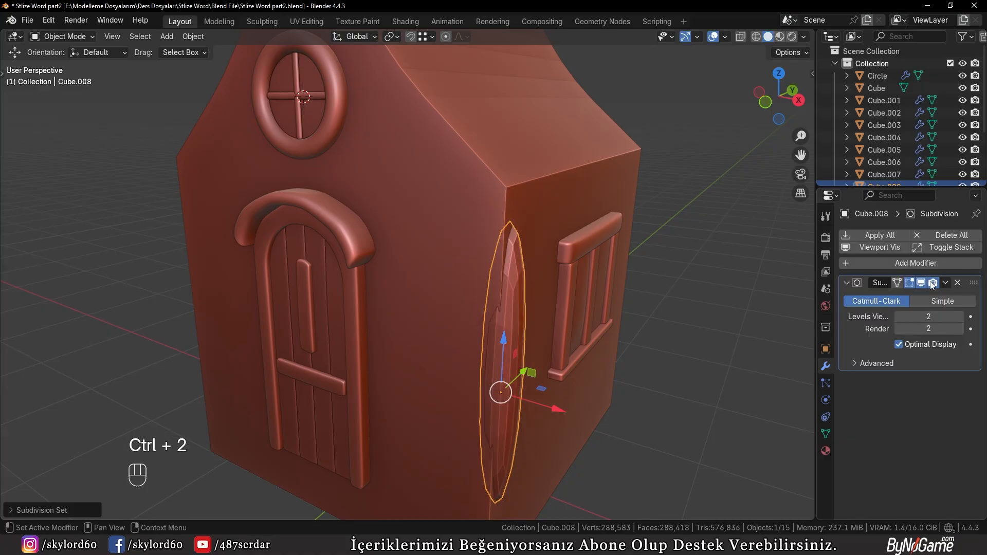
{"action": "left_click", "coordinate": [957, 283]}
{"action": "left_click", "coordinate": [903, 235]}
{"action": "type", "text": "s"}
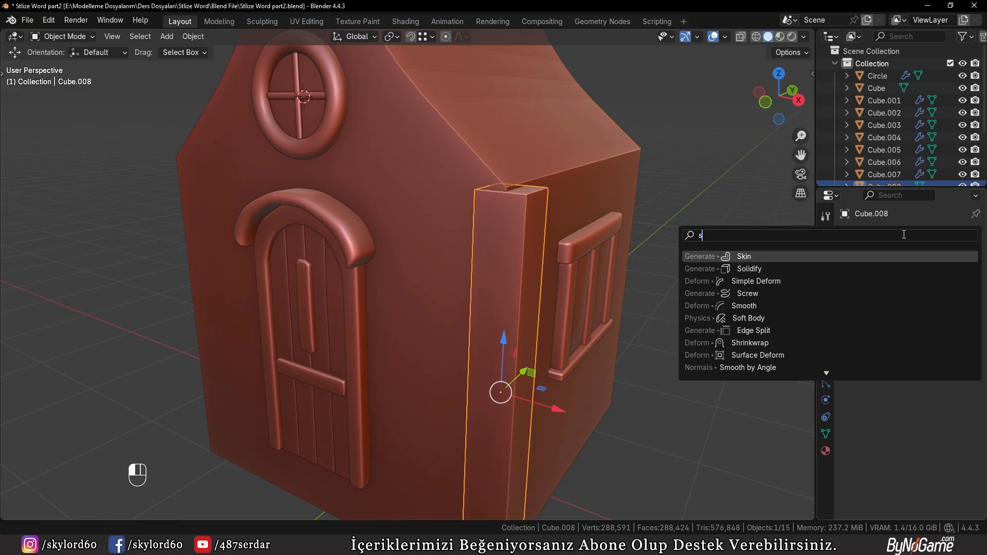
{"action": "type", "text": "ub"}
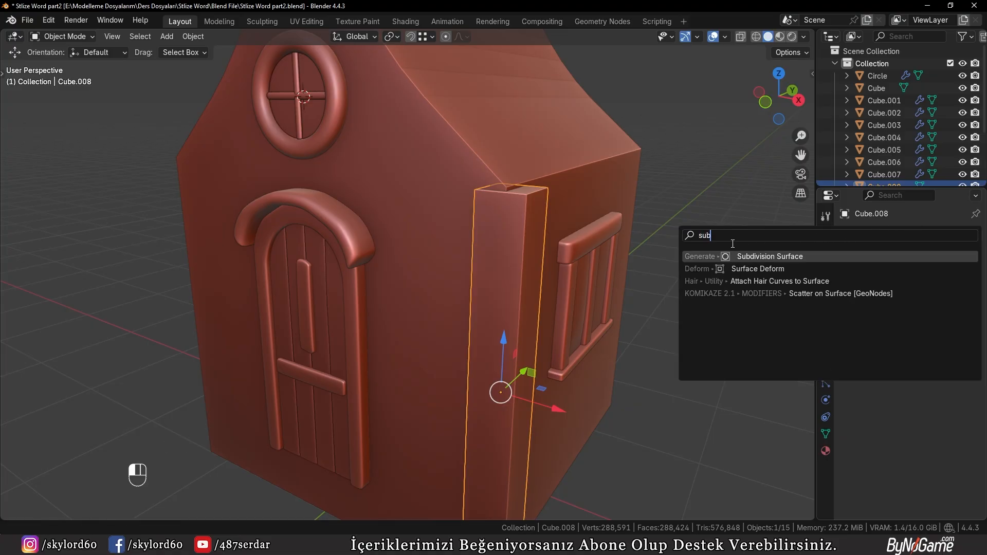
{"action": "left_click", "coordinate": [767, 254]}
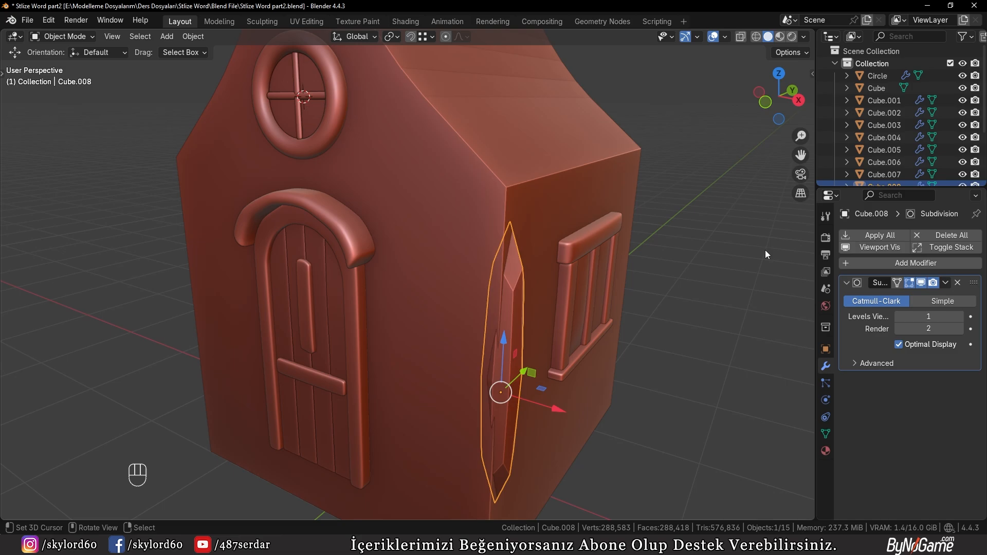
{"action": "left_click", "coordinate": [960, 316]}
{"action": "left_click", "coordinate": [959, 316]}
{"action": "left_click", "coordinate": [960, 316]}
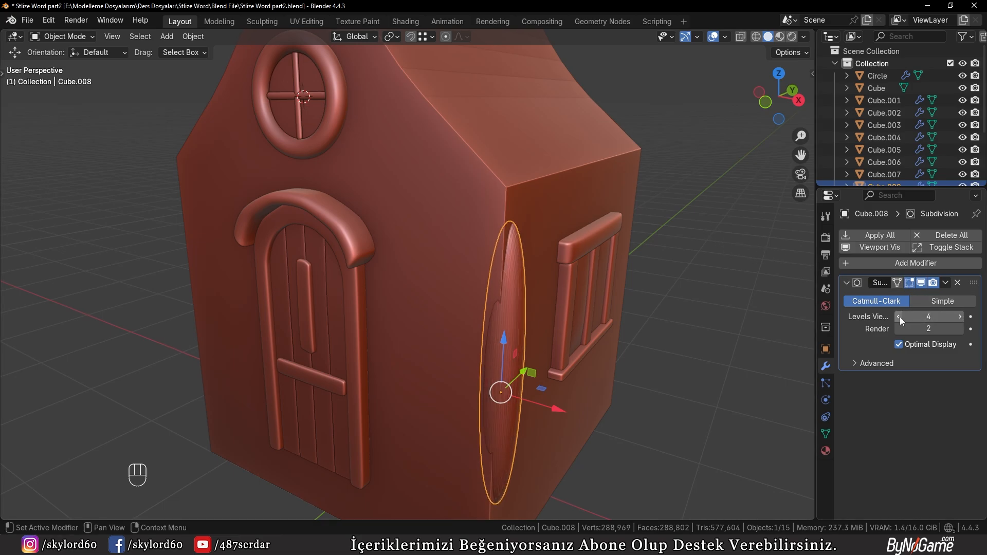
Step: Isolate the corner post in local view and open it in Edit Mode
{"action": "key", "text": "Tab"}
{"action": "key", "text": "Tab"}
{"action": "key", "text": "KP_Divide"}
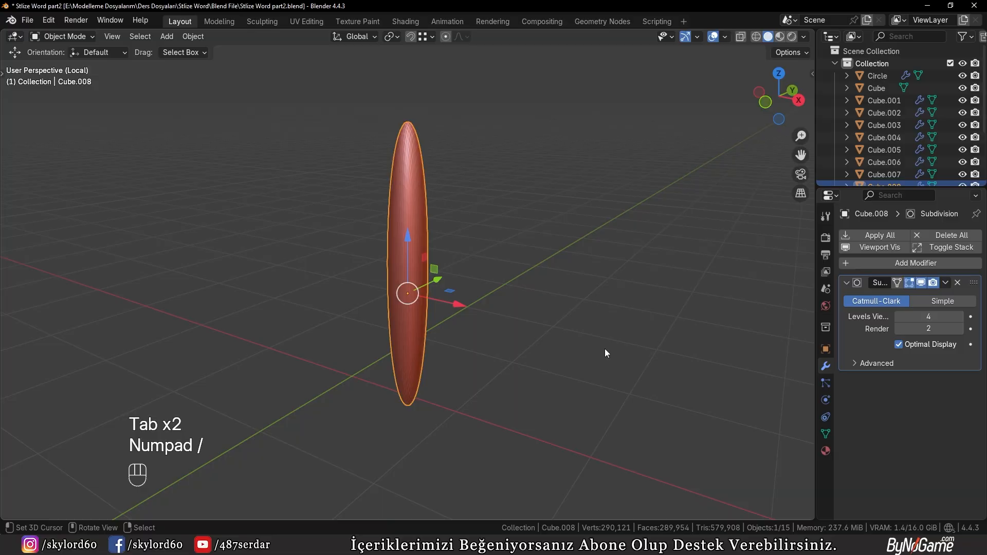
{"action": "key", "text": "Tab"}
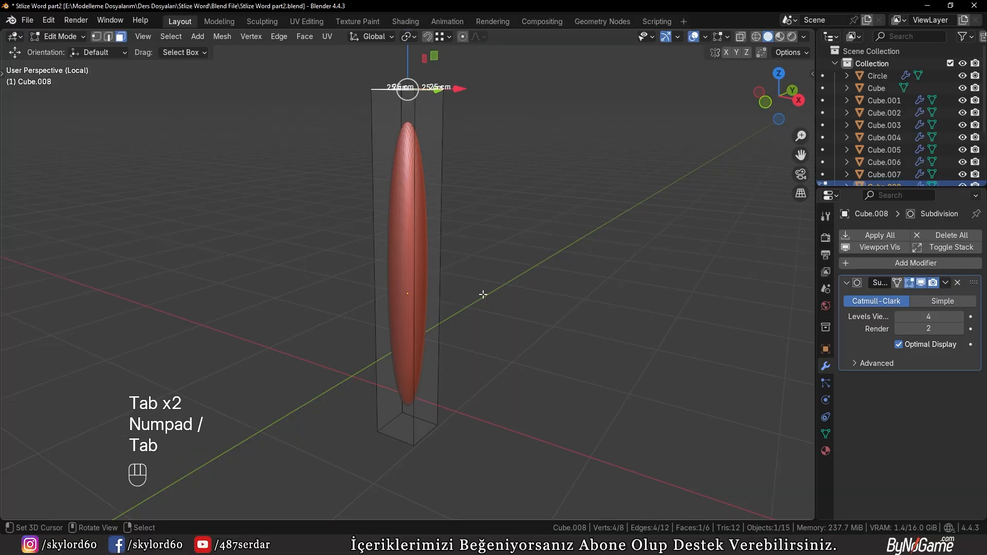
{"action": "middle_click_drag", "start_coordinate": [483, 294], "coordinate": [431, 354]}
{"action": "key", "text": "ctrl+r"}
{"action": "left_click", "coordinate": [431, 377]}
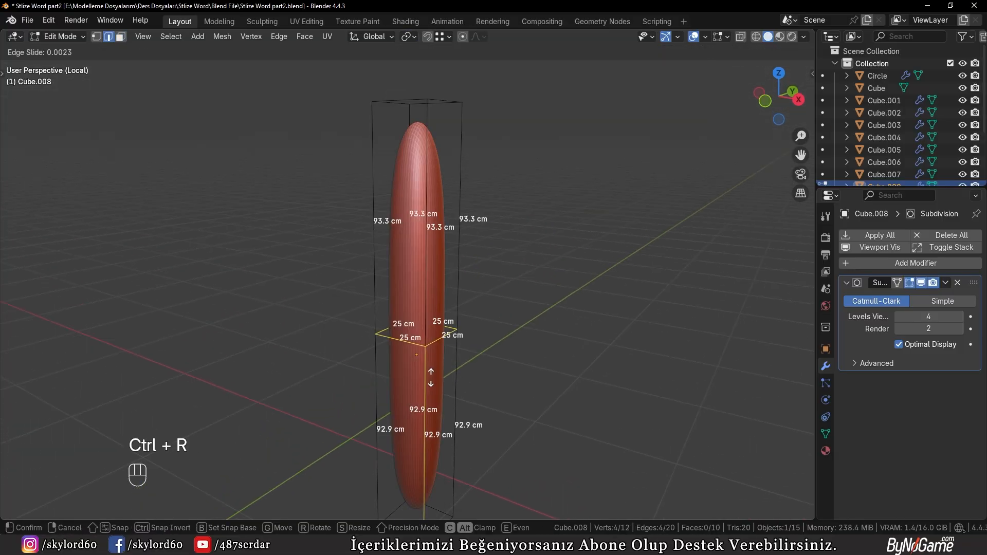
{"action": "left_click", "coordinate": [430, 377]}
{"action": "key", "text": "ctrl+z"}
Step: Add two horizontal loop cuts around the post and spread them along Z to about 1.7 cm from its ends
{"action": "key", "text": "ctrl+r"}
{"action": "scroll", "coordinate": [431, 334], "scroll_direction": "up", "scroll_amount": 1}
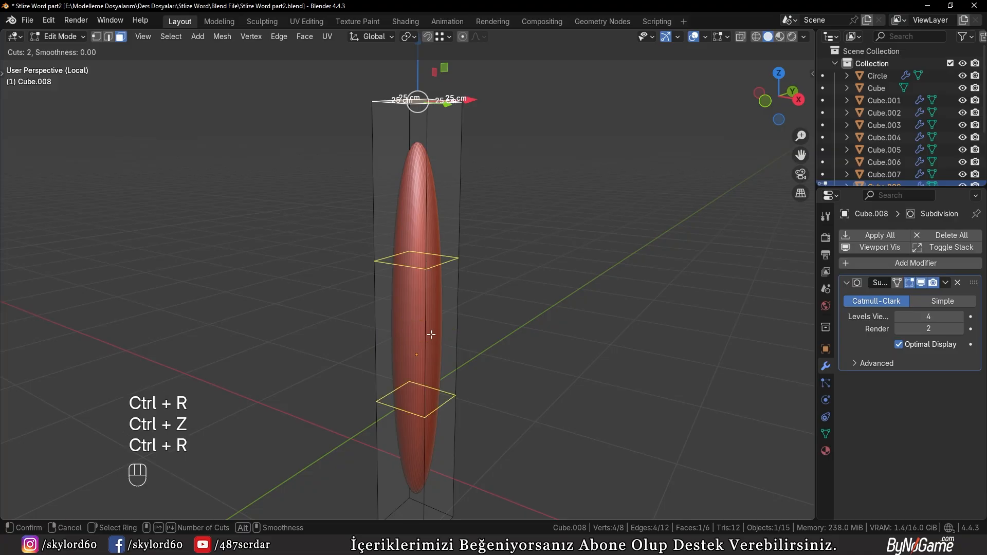
{"action": "left_click", "coordinate": [430, 334]}
{"action": "right_click", "coordinate": [431, 334]}
{"action": "key", "text": "s"}
{"action": "key", "text": "z"}
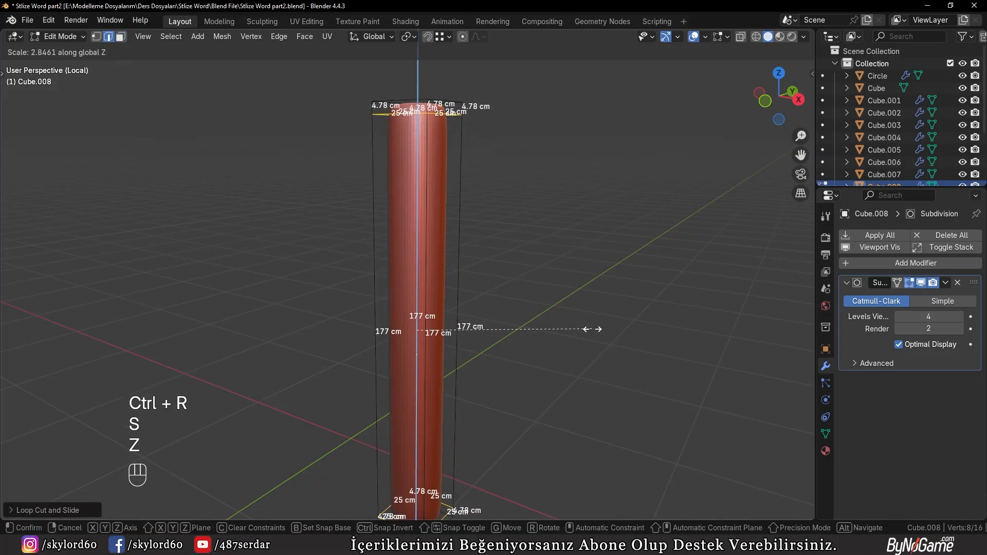
{"action": "left_click", "coordinate": [592, 329]}
Step: Add two lengthwise loop cuts across the post's front and spread them along X to about 20.3 cm apart
{"action": "middle_click_drag", "start_coordinate": [494, 268], "coordinate": [385, 258]}
{"action": "key", "text": "ctrl+r"}
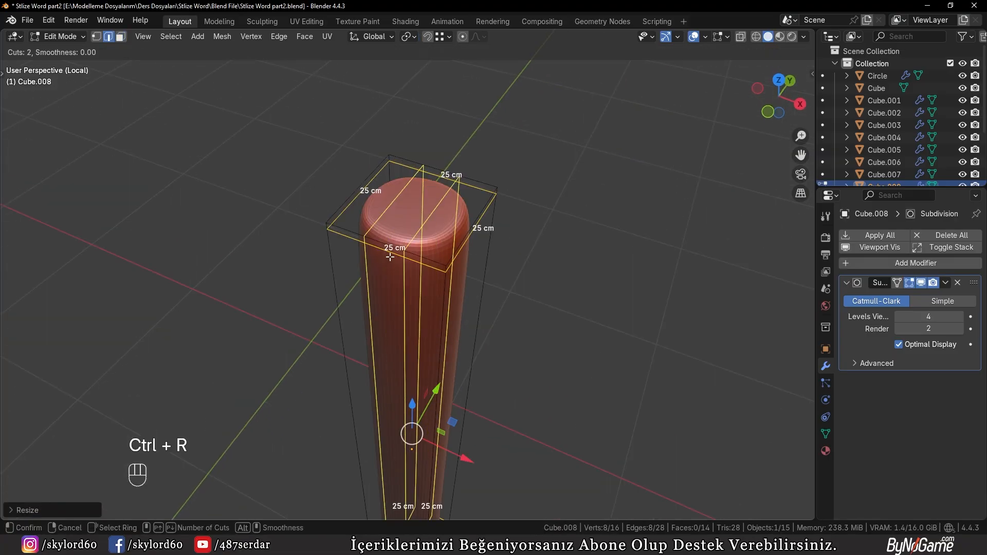
{"action": "left_click", "coordinate": [390, 257]}
{"action": "right_click", "coordinate": [389, 256]}
{"action": "key", "text": "s"}
{"action": "key", "text": "x"}
{"action": "left_click", "coordinate": [808, 318]}
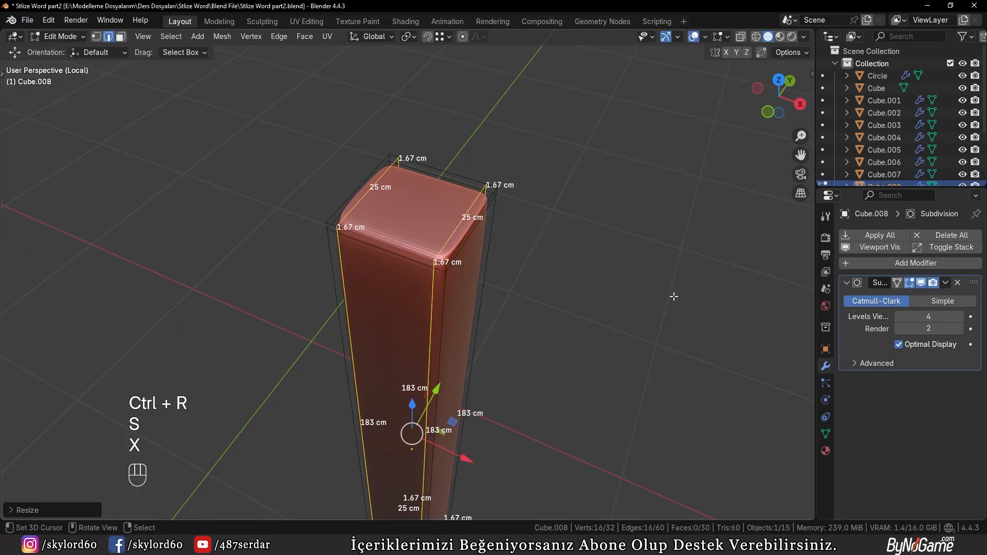
Step: Add two lengthwise loop cuts on the post's side faces and spread them along Y to about 15.5 cm apart
{"action": "middle_click_drag", "start_coordinate": [672, 295], "coordinate": [586, 285]}
{"action": "key", "text": "ctrl+r"}
{"action": "scroll", "coordinate": [302, 209], "scroll_direction": "up", "scroll_amount": 1}
{"action": "left_click", "coordinate": [314, 210]}
{"action": "right_click", "coordinate": [321, 212]}
{"action": "key", "text": "s"}
{"action": "key", "text": "y"}
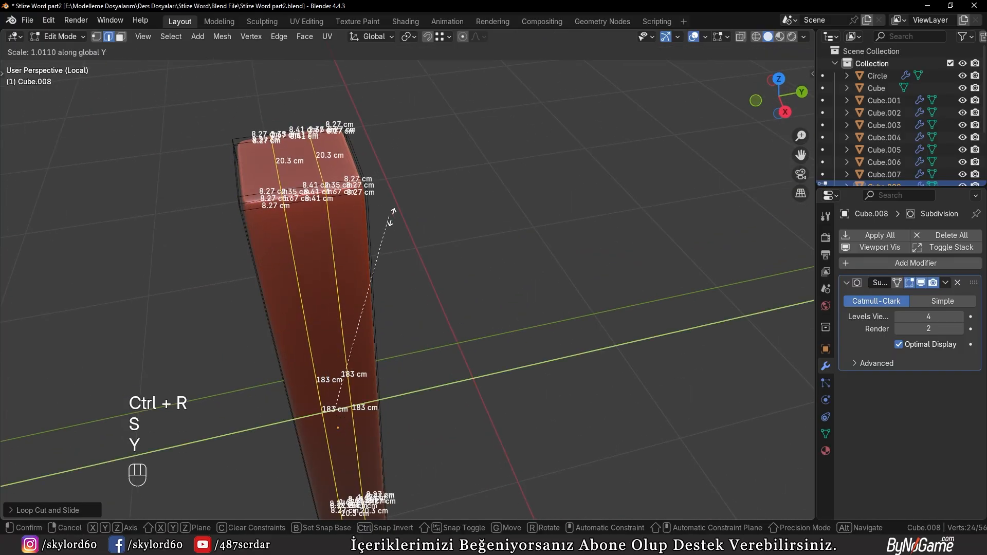
{"action": "left_click", "coordinate": [654, 221]}
{"action": "key", "text": "Tab"}
{"action": "key", "text": "Tab"}
{"action": "middle_click_drag", "start_coordinate": [566, 236], "coordinate": [400, 218]}
{"action": "key", "text": "a"}
{"action": "key", "text": "a"}
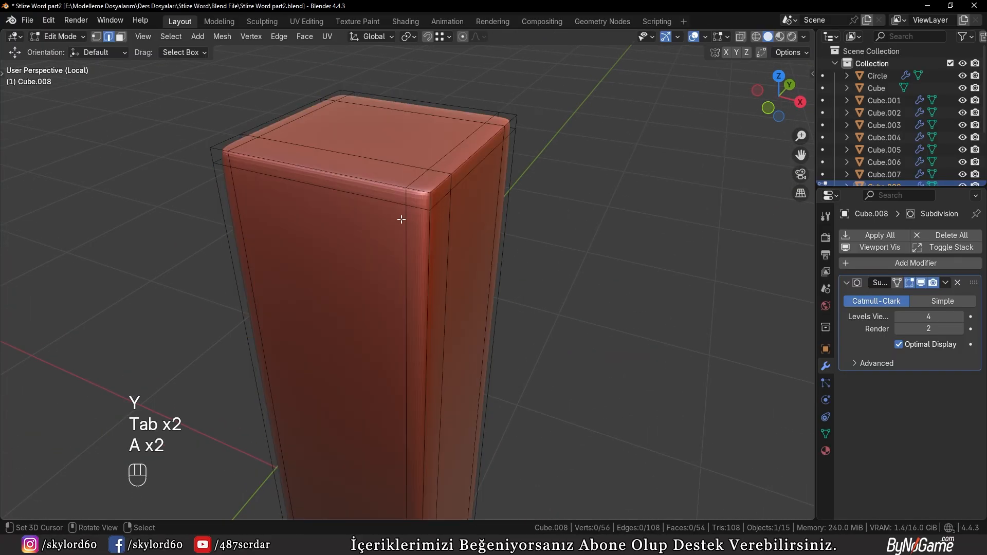
{"action": "left_click", "coordinate": [379, 201], "text": "alt"}
{"action": "key", "text": "g"}
{"action": "key", "text": "z"}
{"action": "left_click", "coordinate": [379, 201]}
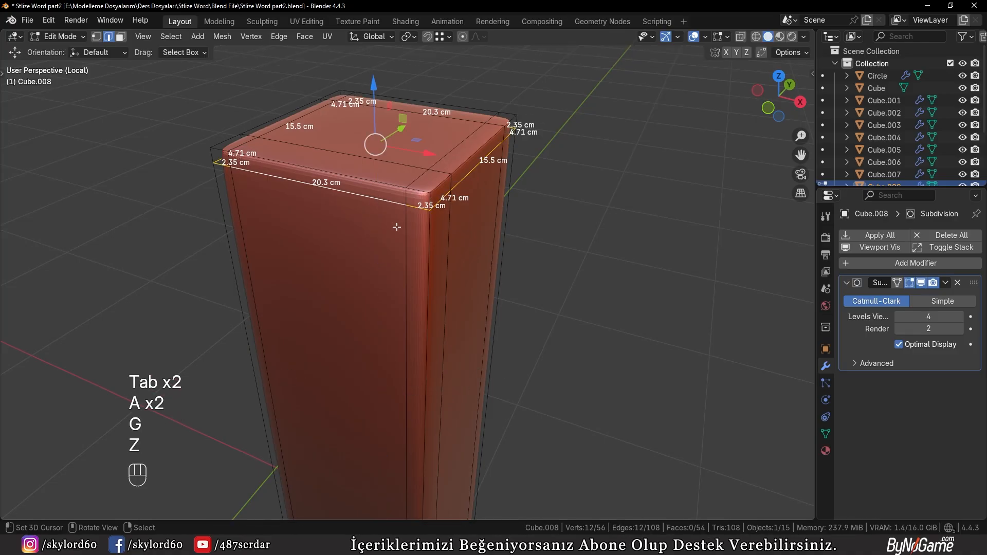
{"action": "scroll", "coordinate": [417, 242], "scroll_direction": "down", "scroll_amount": 2}
{"action": "left_click", "coordinate": [403, 260], "text": "alt+shift"}
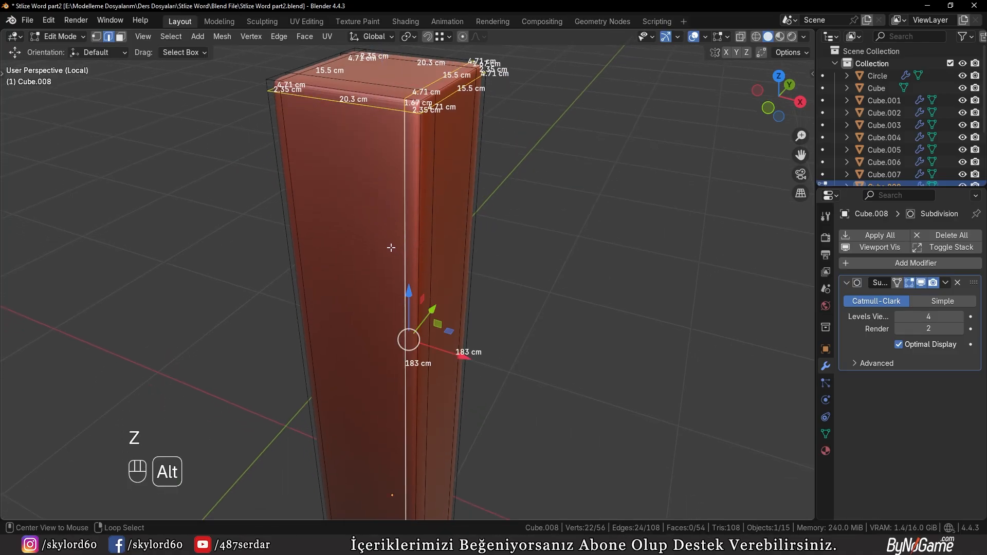
{"action": "left_click", "coordinate": [675, 250]}
Step: Scale the two lengthwise loops on the post's front inward along X to about 16.4 cm apart
{"action": "left_click", "coordinate": [401, 271], "text": "alt+shift"}
{"action": "left_click", "coordinate": [390, 467], "text": "alt+shift"}
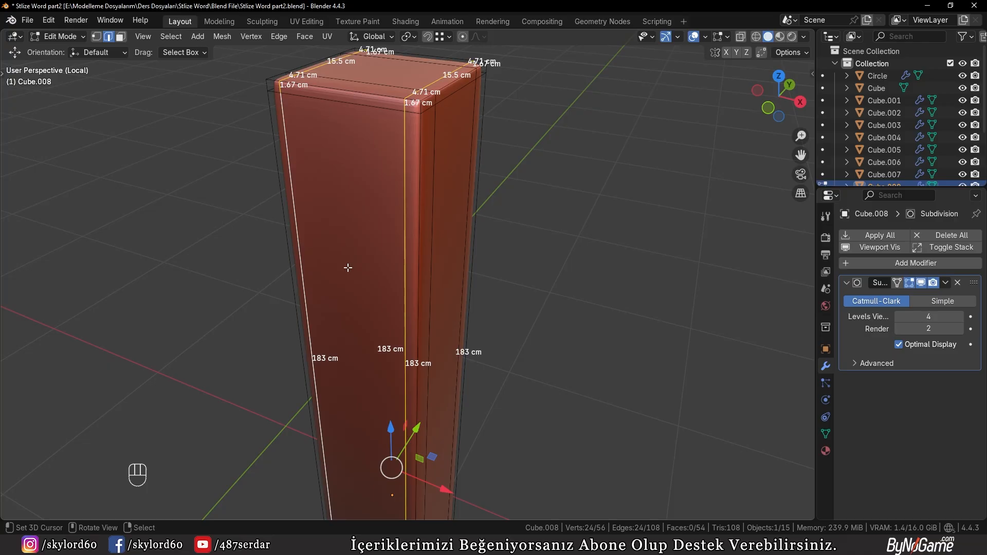
{"action": "key", "text": "s"}
{"action": "key", "text": "x"}
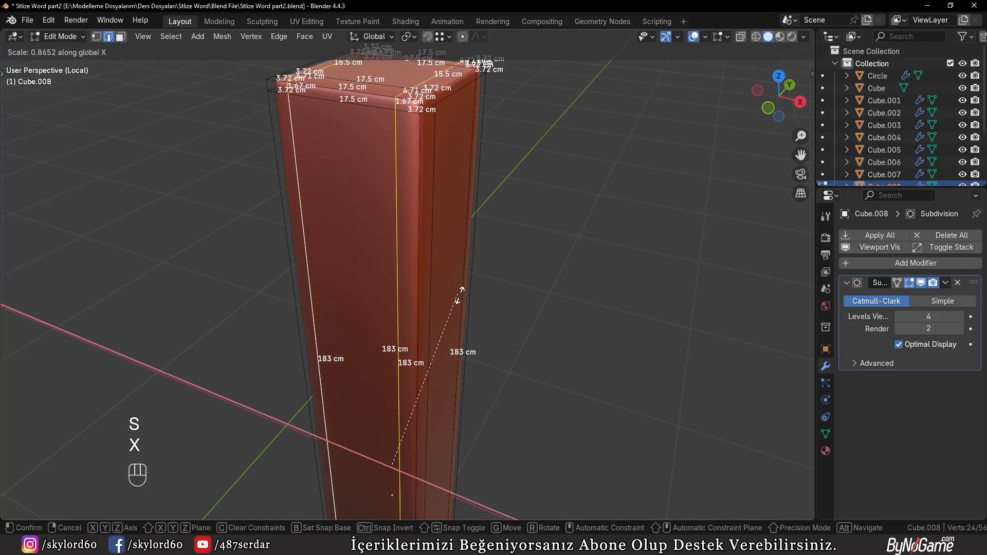
{"action": "left_click", "coordinate": [488, 294]}
Step: Scale the two lengthwise loops on the post's side faces inward along Y, and return to Object Mode
{"action": "middle_click_drag", "start_coordinate": [488, 294], "coordinate": [265, 237]}
{"action": "left_click", "coordinate": [274, 238], "text": "alt"}
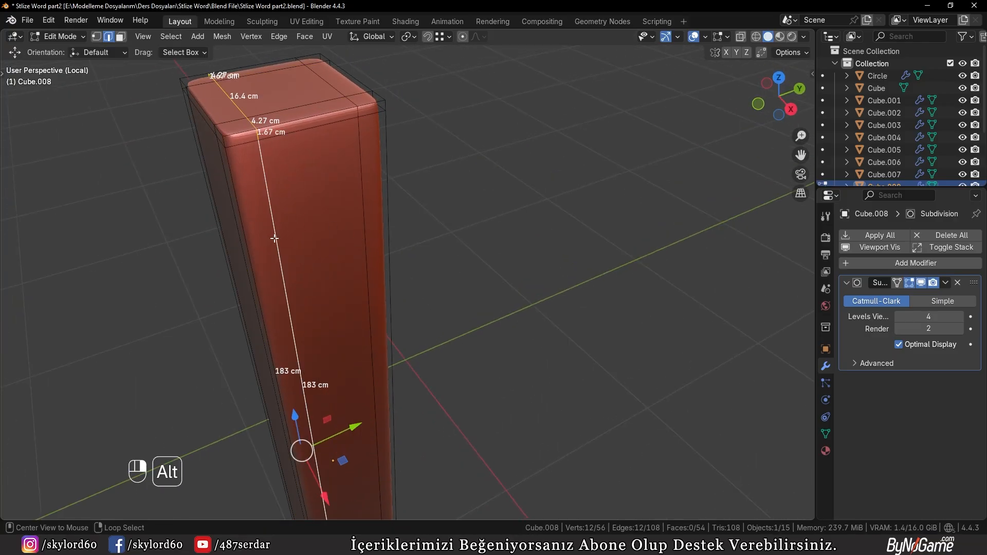
{"action": "left_click", "coordinate": [357, 222], "text": "alt+shift"}
{"action": "key", "text": "s"}
{"action": "key", "text": "y"}
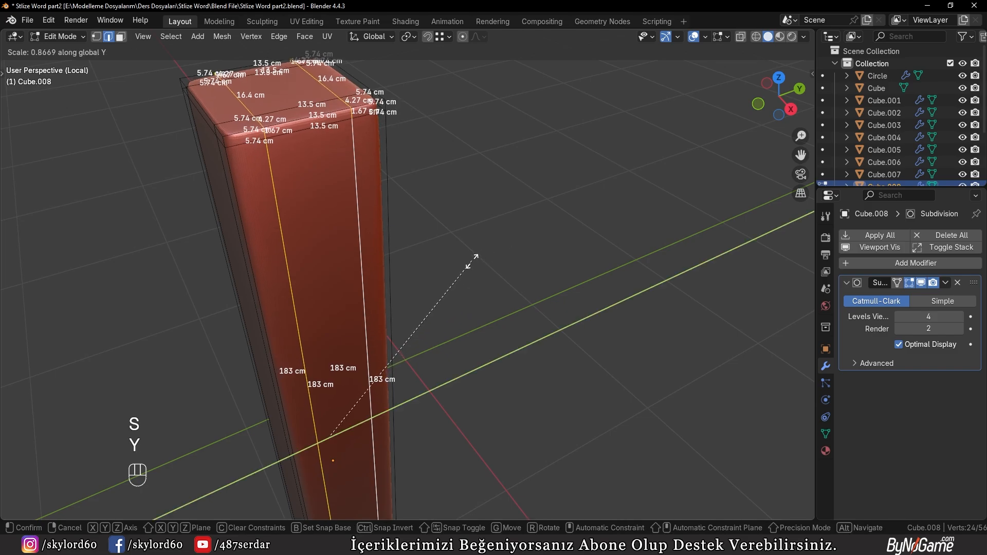
{"action": "left_click", "coordinate": [437, 298]}
{"action": "key", "text": "Tab"}
Step: Apply Shade Auto Smooth to the corner post and leave it deselected
{"action": "scroll", "coordinate": [376, 203], "scroll_direction": "down", "scroll_amount": 3}
{"action": "key", "text": "w"}
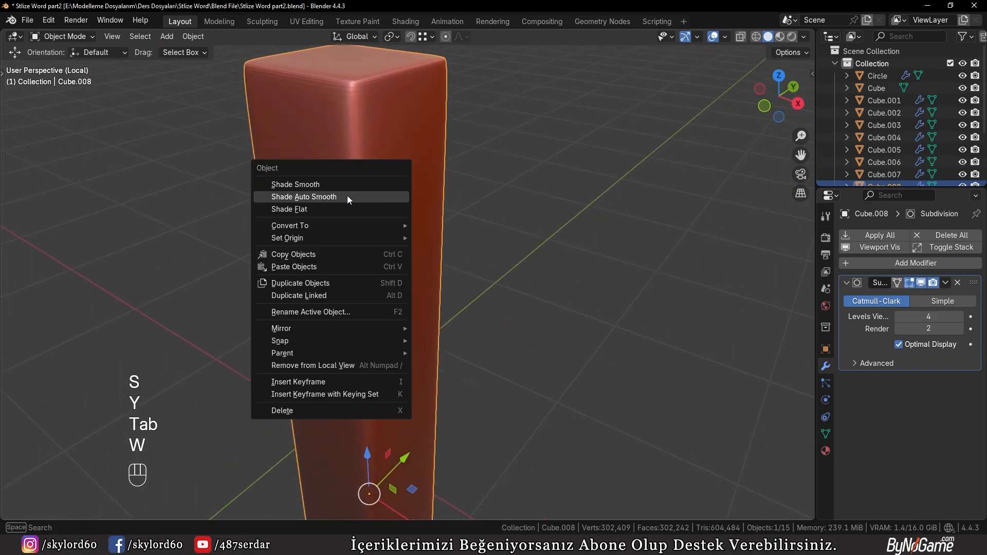
{"action": "left_click", "coordinate": [342, 195]}
{"action": "scroll", "coordinate": [286, 199], "scroll_direction": "down", "scroll_amount": 2}
{"action": "scroll", "coordinate": [285, 203], "scroll_direction": "down", "scroll_amount": 3}
{"action": "left_click", "coordinate": [267, 260]}
Step: Inspect the rounded post and its edge loops from several sides, and exit local view to show the whole house
{"action": "middle_click_drag", "start_coordinate": [266, 260], "coordinate": [346, 206]}
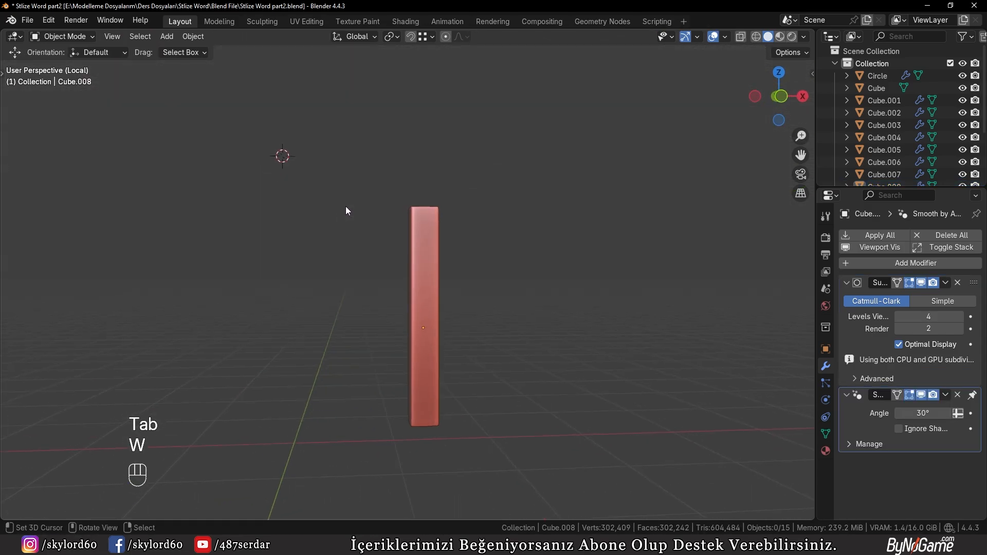
{"action": "scroll", "coordinate": [354, 287], "scroll_direction": "up", "scroll_amount": 2}
{"action": "key", "text": "Tab"}
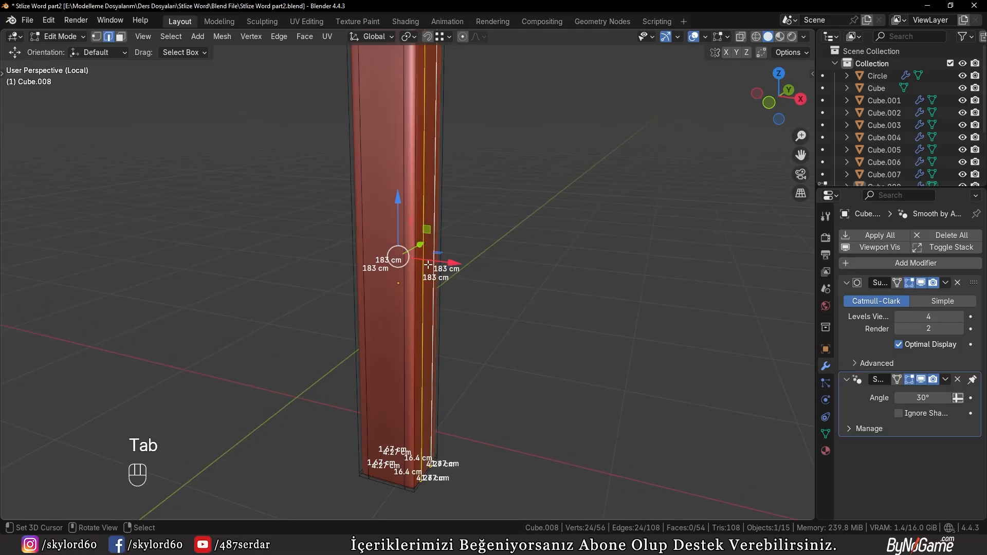
{"action": "key", "text": "Tab"}
{"action": "key", "text": "KP_Divide"}
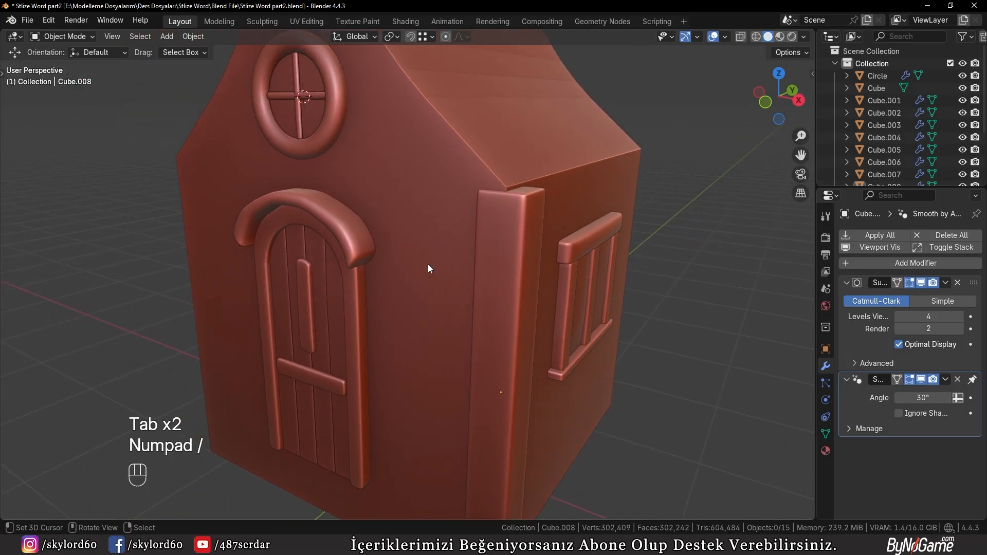
{"action": "mouse_move", "coordinate": [427, 264]}
{"action": "middle_mouse_down"}
{"action": "mouse_move", "coordinate": [423, 297]}
{"action": "mouse_move", "coordinate": [566, 157]}
{"action": "mouse_move", "coordinate": [535, 193]}
{"action": "middle_mouse_up"}
Step: Center the post on the house's front wall corner in the top wireframe view
{"action": "key", "text": "KP_7"}
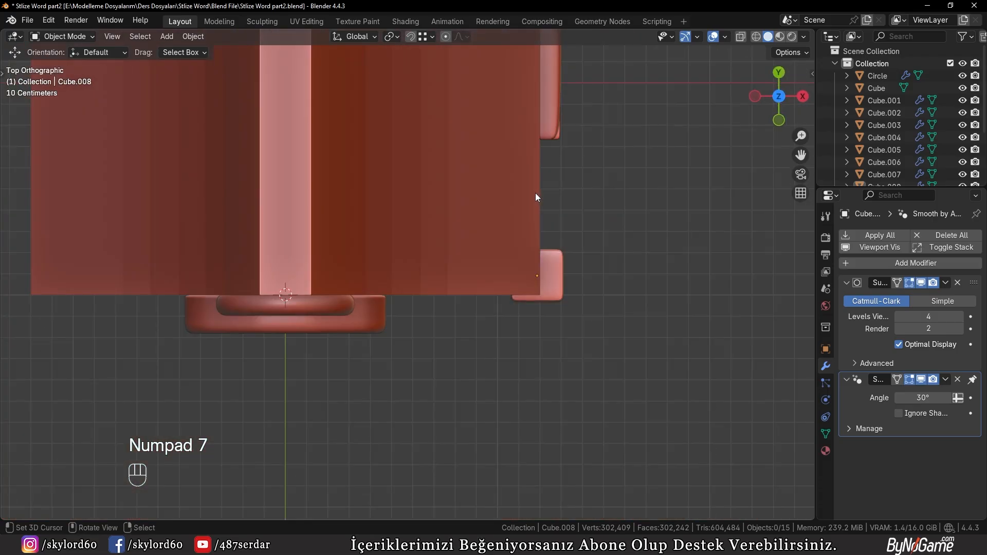
{"action": "key", "text": "z"}
{"action": "left_click", "coordinate": [428, 220]}
{"action": "scroll", "coordinate": [427, 225], "scroll_direction": "up", "scroll_amount": 2}
{"action": "left_click", "coordinate": [611, 314]}
{"action": "key", "text": "g"}
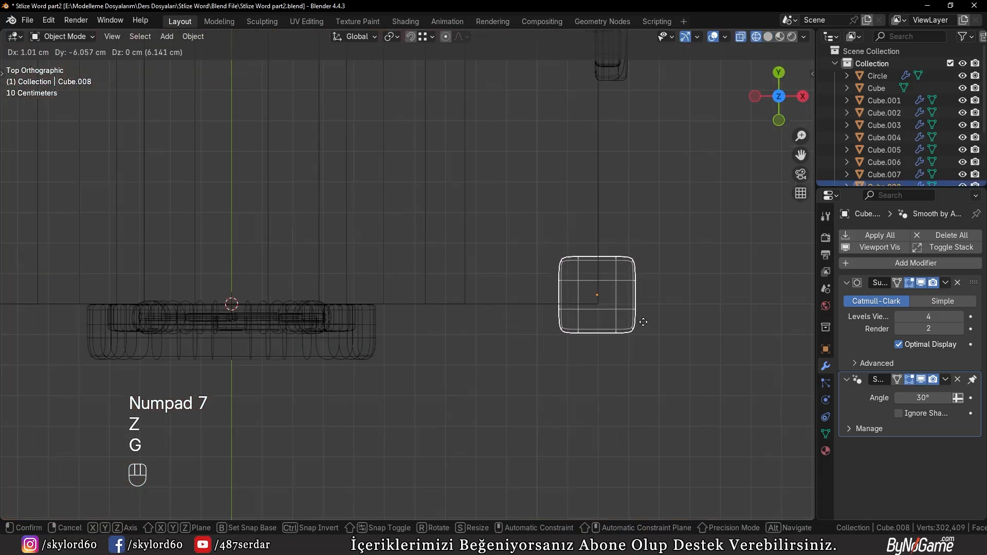
{"action": "left_click", "coordinate": [637, 367]}
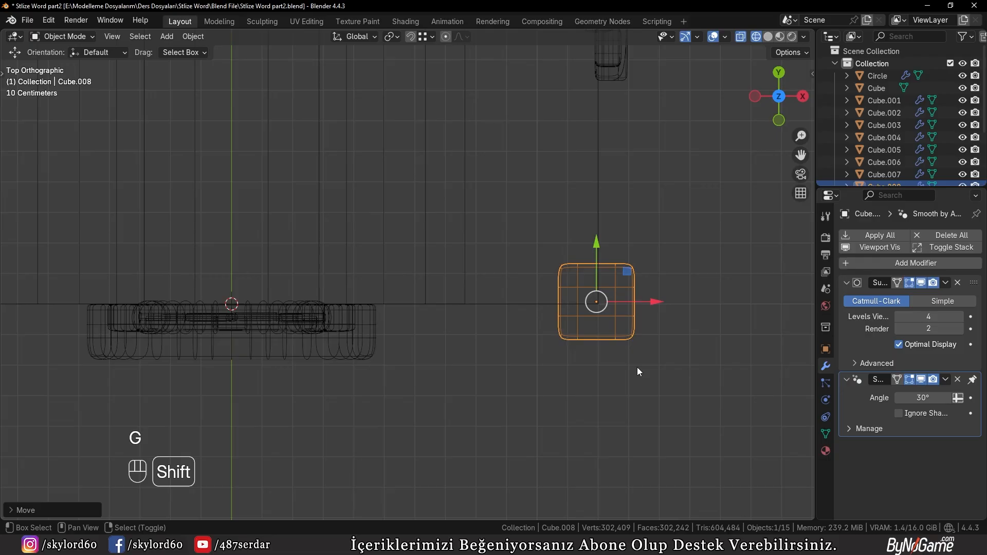
Step: Move the post diagonally outward from the house's front corner in the magnified top view
{"action": "middle_click_drag", "start_coordinate": [637, 367], "coordinate": [436, 263], "text": "shift"}
{"action": "scroll", "coordinate": [463, 202], "scroll_direction": "up", "scroll_amount": 4}
{"action": "key", "text": "g"}
{"action": "left_click", "coordinate": [645, 268]}
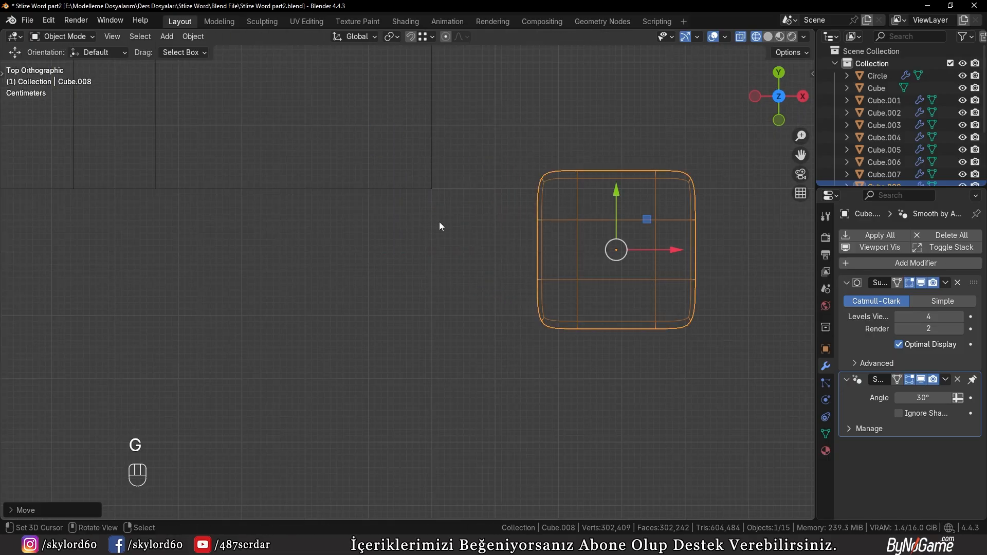
Step: Snap the 3D cursor to the house body's front corner vertex where the base band meets the wall beside the post
{"action": "middle_click_drag", "start_coordinate": [439, 221], "coordinate": [377, 134]}
{"action": "key", "text": "z"}
{"action": "scroll", "coordinate": [411, 257], "scroll_direction": "down", "scroll_amount": 2}
{"action": "right_click", "coordinate": [428, 341]}
{"action": "key", "text": "Tab"}
{"action": "middle_click_drag", "start_coordinate": [428, 341], "coordinate": [410, 298]}
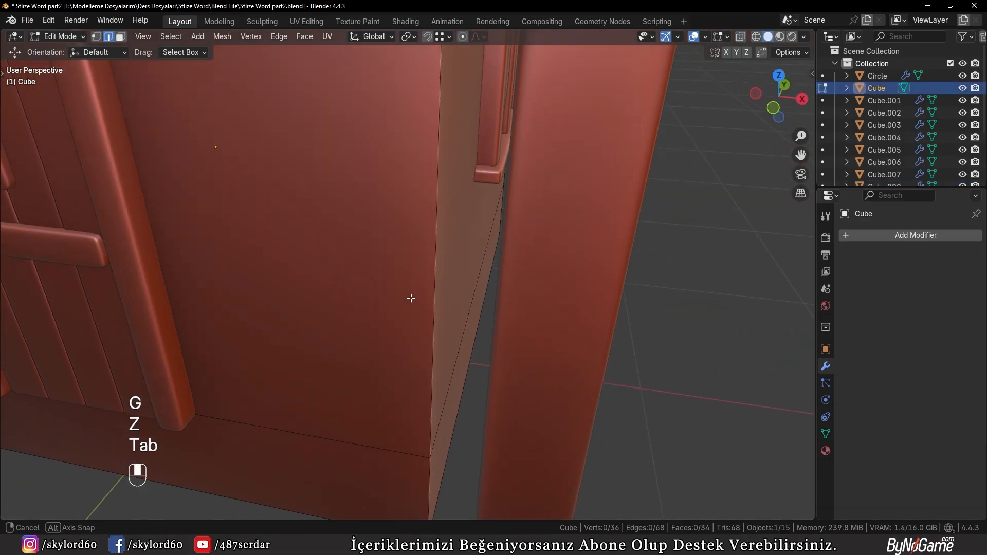
{"action": "key", "text": "1"}
{"action": "left_click", "coordinate": [429, 457]}
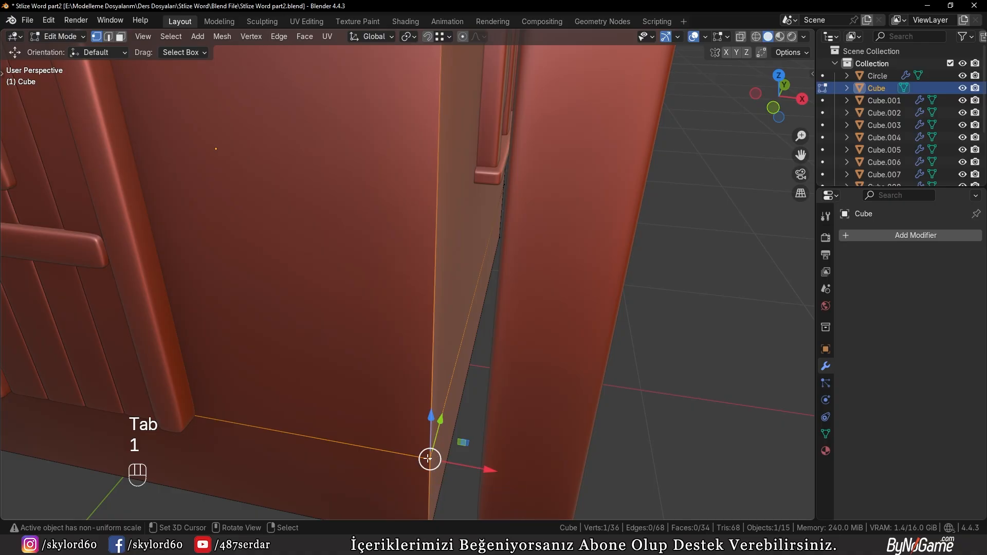
{"action": "key", "text": "shift+s"}
{"action": "left_click", "coordinate": [420, 271]}
{"action": "key", "text": "Tab"}
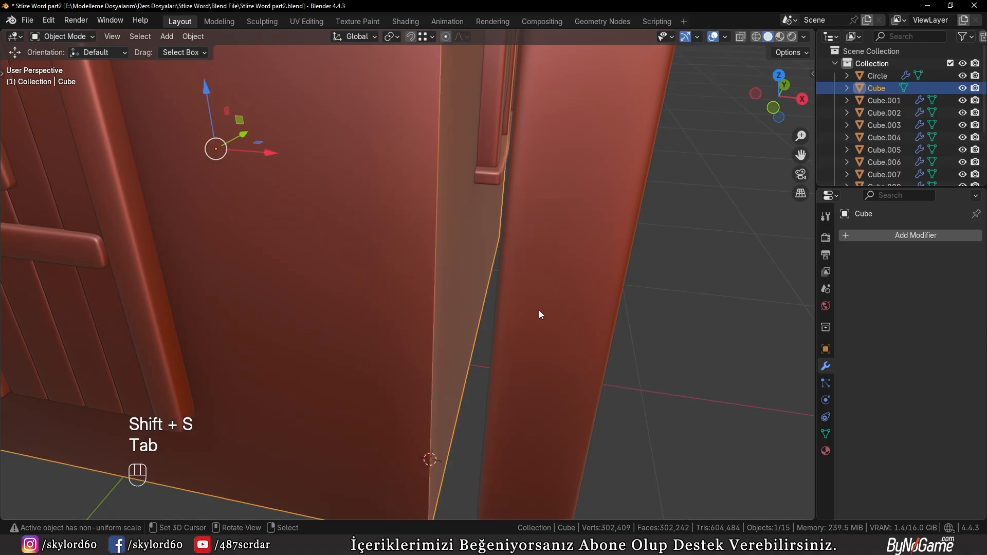
Step: Snap the corner post to the 3D cursor at the wall's front corner
{"action": "left_click", "coordinate": [538, 310]}
{"action": "middle_click_drag", "start_coordinate": [538, 310], "coordinate": [420, 282]}
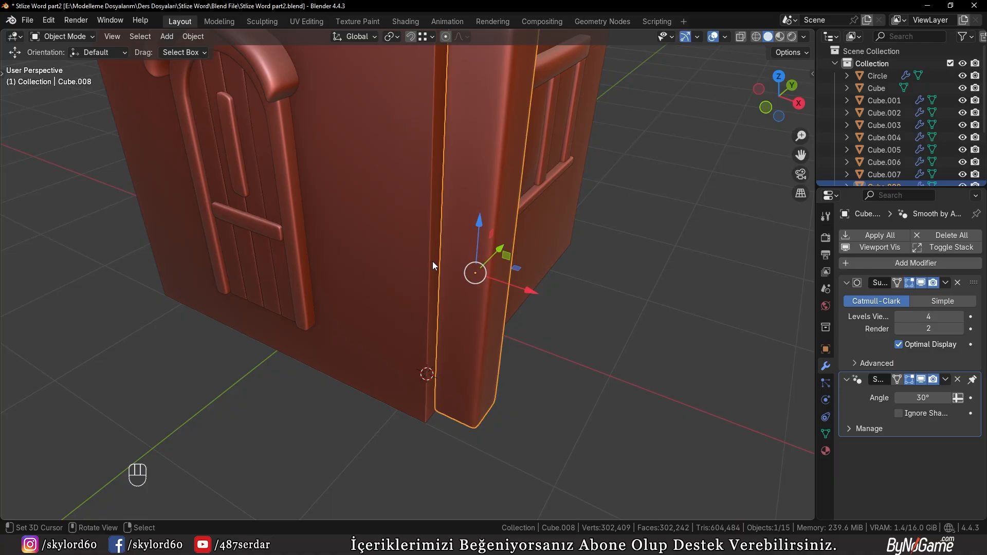
{"action": "middle_click_drag", "start_coordinate": [434, 255], "coordinate": [432, 267]}
{"action": "key", "text": "w"}
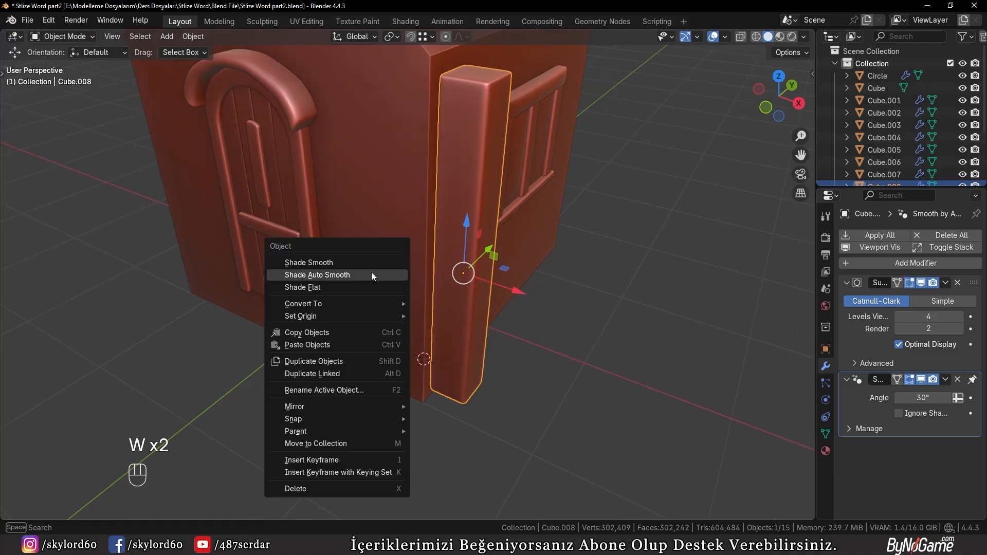
{"action": "mouse_move", "coordinate": [312, 317]}
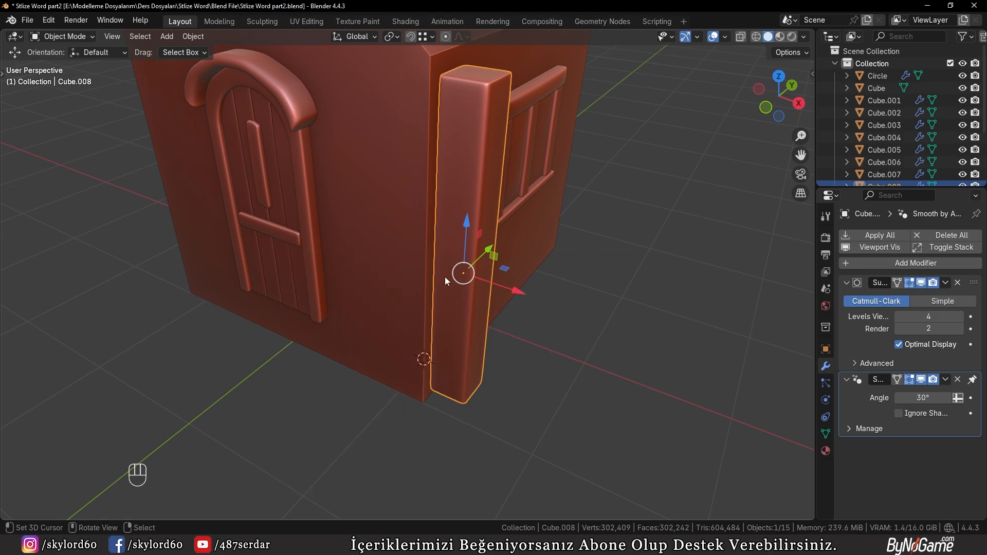
{"action": "middle_click_drag", "start_coordinate": [446, 276], "coordinate": [489, 270]}
{"action": "key", "text": "shift+s"}
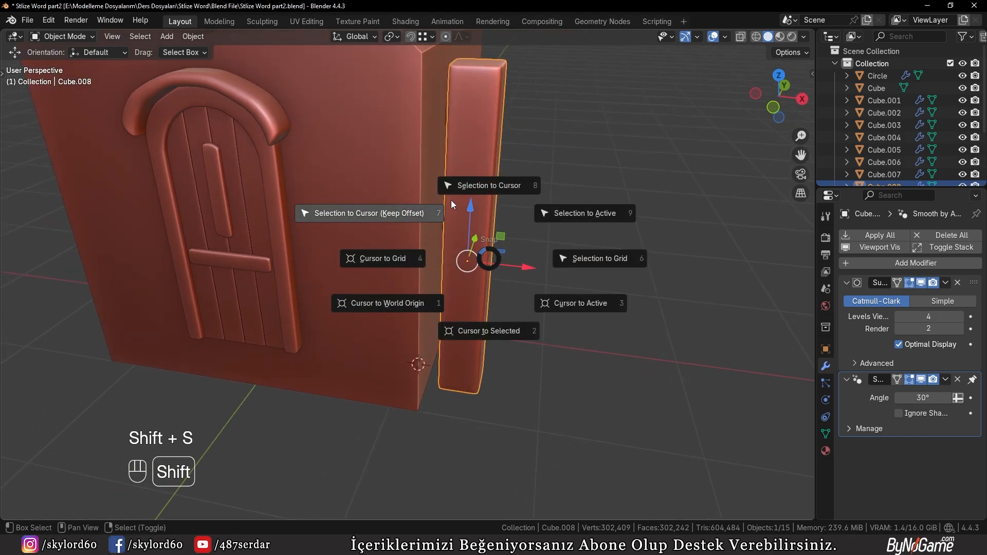
{"action": "left_click", "coordinate": [478, 186]}
Step: Raise the corner post along the Z axis until its lower end sits at the 3D cursor
{"action": "key", "text": "g"}
{"action": "key", "text": "z"}
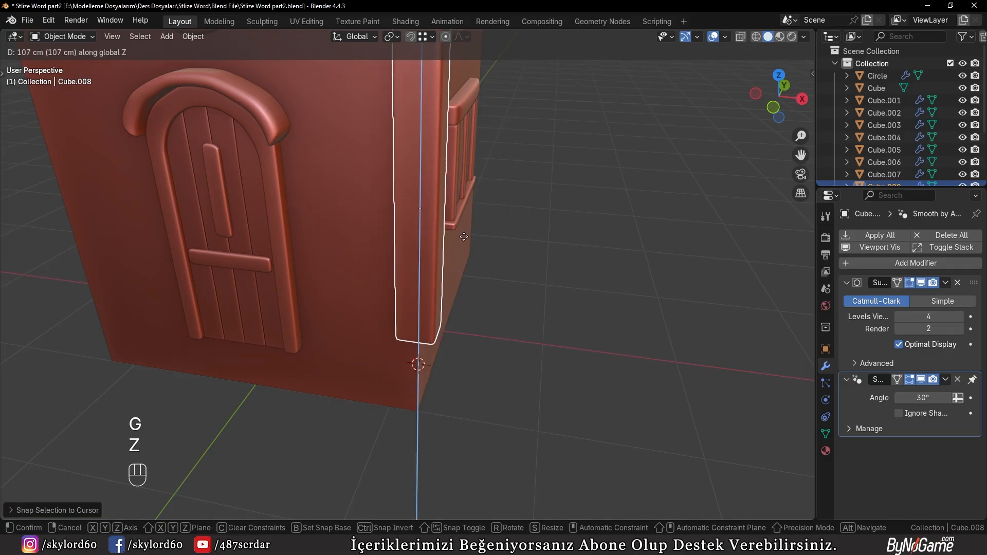
{"action": "key", "text": "g"}
{"action": "key", "text": "z"}
{"action": "left_click", "coordinate": [414, 367], "text": "ctrl"}
Step: Check the post's alignment with the wall corner in the top wireframe view and in shaded perspective
{"action": "middle_click_drag", "start_coordinate": [414, 367], "coordinate": [454, 212]}
{"action": "key", "text": "KP_7"}
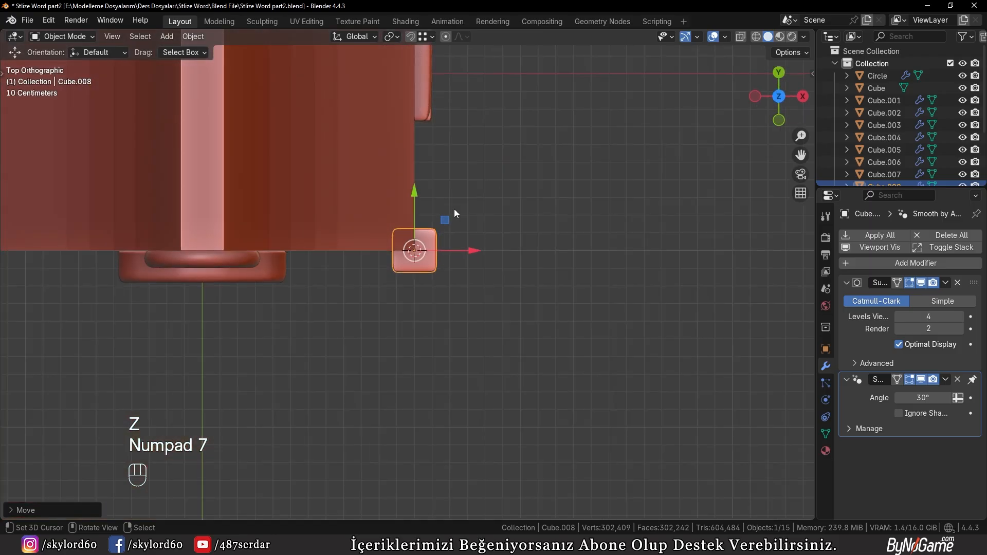
{"action": "key", "text": "z"}
{"action": "scroll", "coordinate": [472, 386], "scroll_direction": "up", "scroll_amount": 2}
{"action": "scroll", "coordinate": [462, 376], "scroll_direction": "down", "scroll_amount": 9}
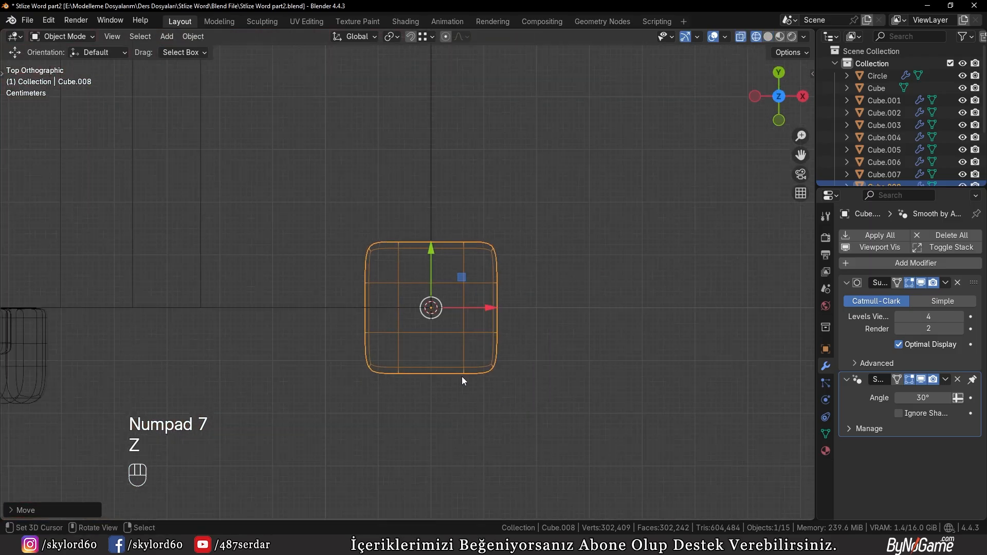
{"action": "key", "text": "z"}
{"action": "mouse_move", "coordinate": [492, 369]}
{"action": "middle_mouse_down"}
{"action": "mouse_move", "coordinate": [458, 299]}
{"action": "mouse_move", "coordinate": [377, 307]}
{"action": "mouse_move", "coordinate": [456, 316]}
{"action": "mouse_move", "coordinate": [295, 404]}
{"action": "middle_mouse_up"}
{"action": "left_click", "coordinate": [259, 421]}
{"action": "left_click", "coordinate": [486, 321]}
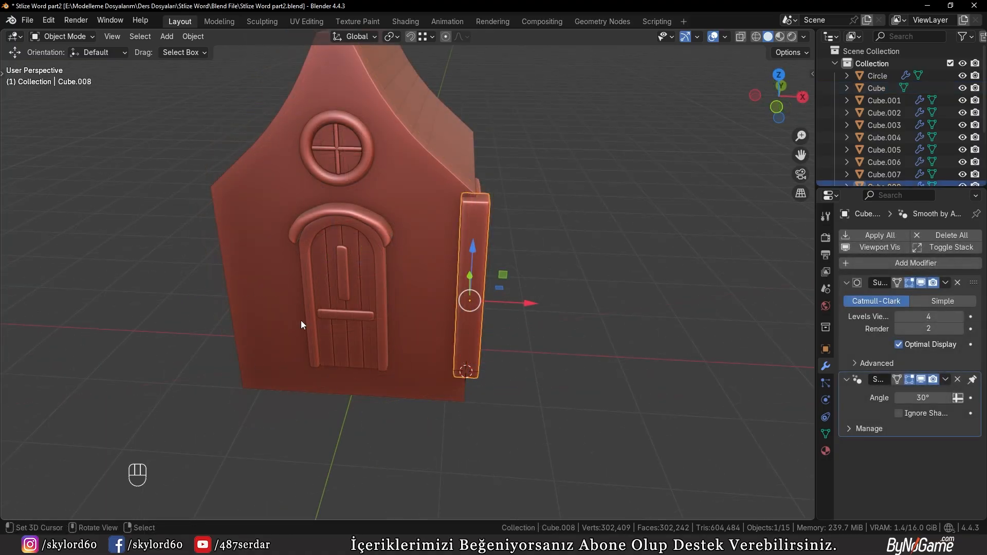
{"action": "middle_click_drag", "start_coordinate": [301, 324], "coordinate": [387, 294]}
Step: Snap the 3D cursor to the center of the house body's bottom face
{"action": "left_click", "coordinate": [385, 396]}
{"action": "key", "text": "Tab"}
{"action": "middle_click_drag", "start_coordinate": [384, 396], "coordinate": [392, 326]}
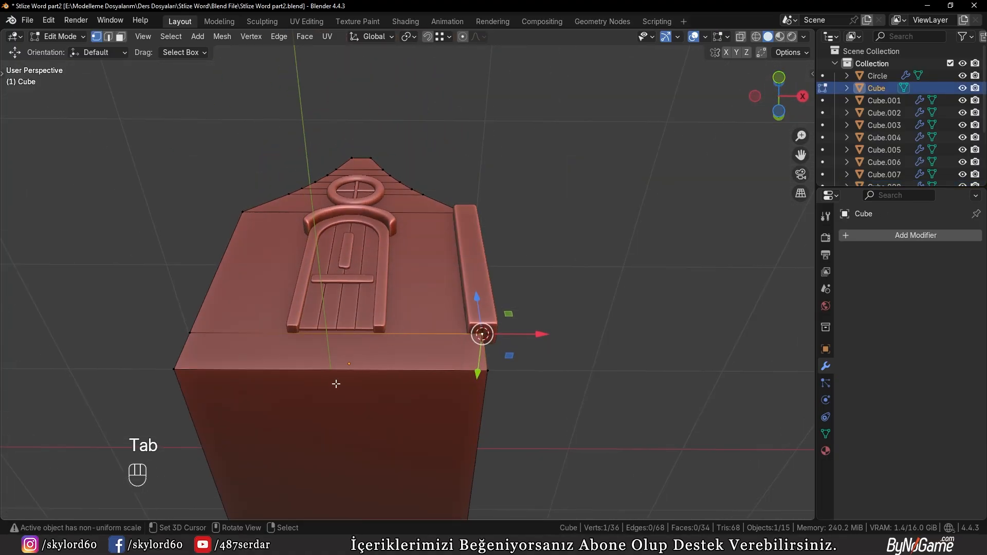
{"action": "key", "text": "2"}
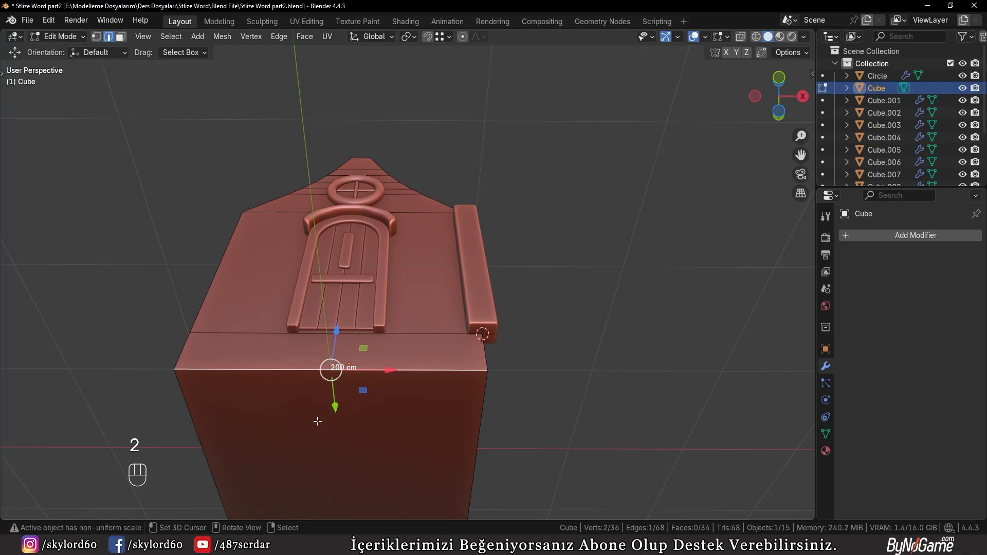
{"action": "key", "text": "3"}
{"action": "left_click", "coordinate": [361, 438]}
{"action": "scroll", "coordinate": [361, 438], "scroll_direction": "down", "scroll_amount": 3}
{"action": "middle_click_drag", "start_coordinate": [361, 438], "coordinate": [463, 289]}
{"action": "key", "text": "shift+s"}
{"action": "left_click", "coordinate": [461, 368]}
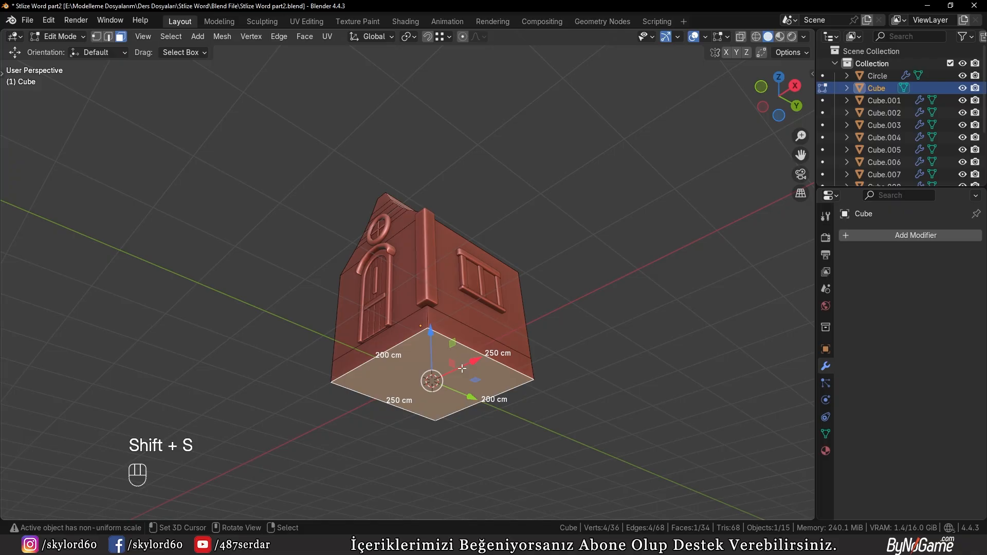
Step: Leave mesh editing, enable Only Locations, and set the pivot point to 3D Cursor
{"action": "key", "text": "Tab"}
{"action": "middle_click_drag", "start_coordinate": [462, 368], "coordinate": [497, 404]}
{"action": "right_click", "coordinate": [340, 406]}
{"action": "key", "text": "period"}
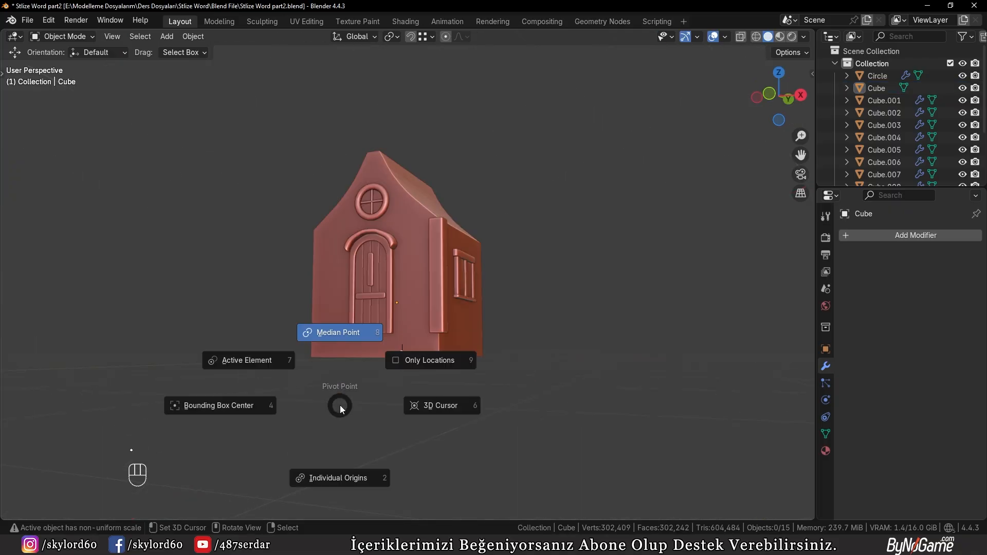
{"action": "left_click", "coordinate": [340, 408]}
{"action": "key", "text": "period"}
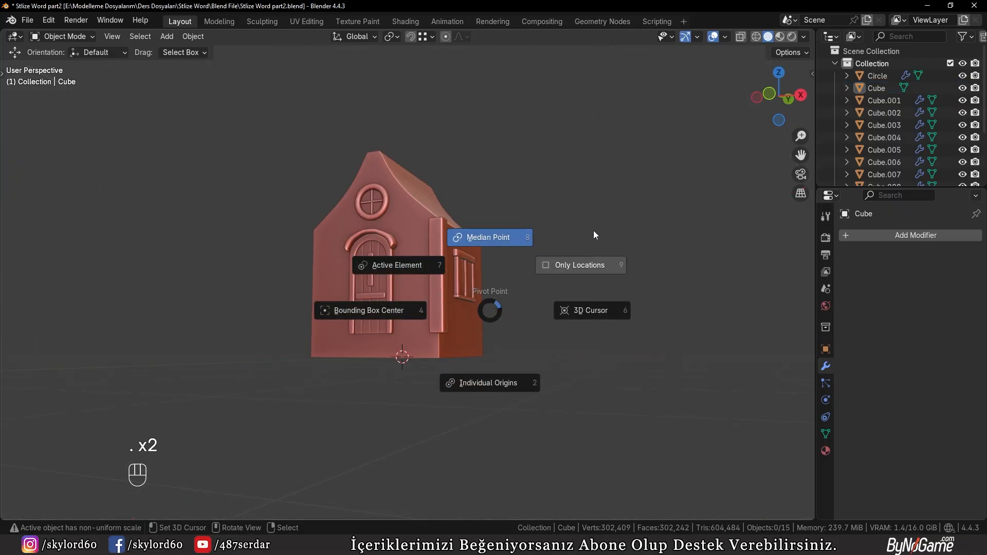
{"action": "left_click", "coordinate": [593, 230]}
{"action": "key", "text": "period"}
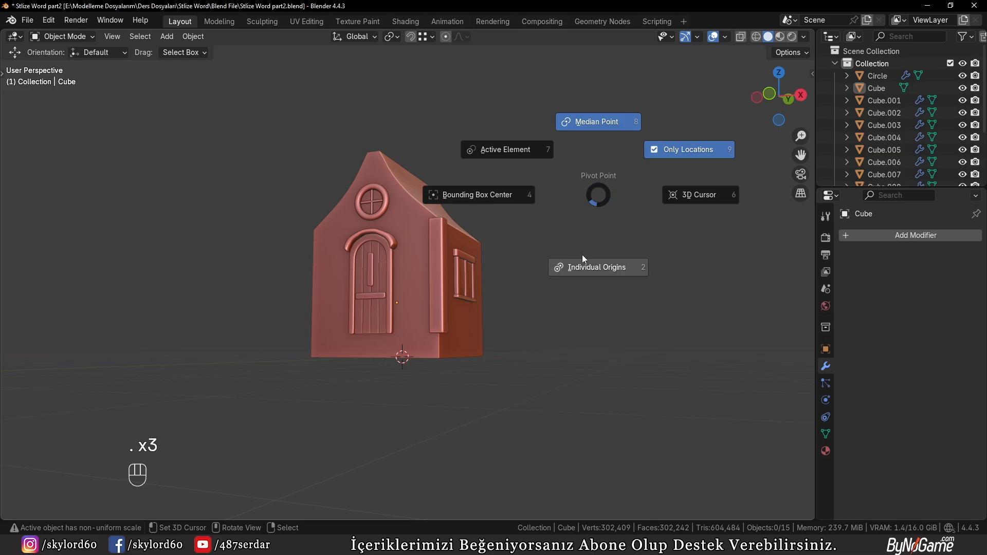
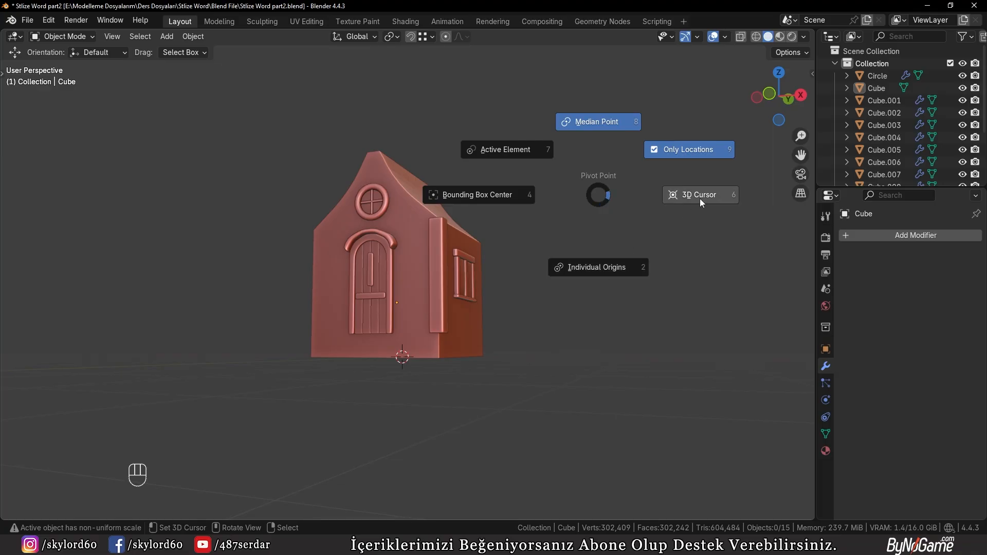
{"action": "left_click", "coordinate": [699, 198]}
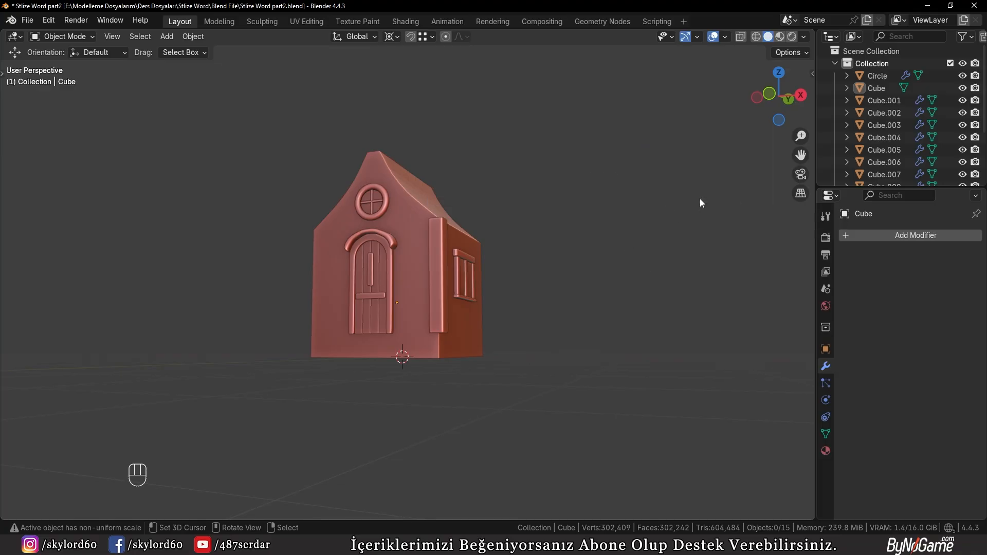
Step: Try rotating the corner post around the 3D cursor
{"action": "scroll", "coordinate": [446, 397], "scroll_direction": "down", "scroll_amount": 2}
{"action": "middle_click_drag", "start_coordinate": [446, 397], "coordinate": [435, 326]}
{"action": "left_click", "coordinate": [442, 283]}
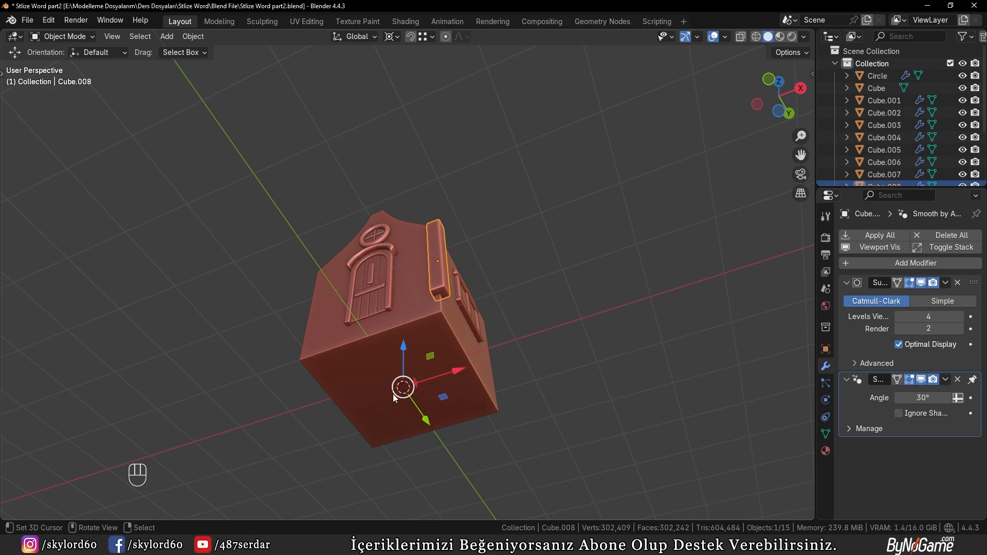
{"action": "key", "text": "r"}
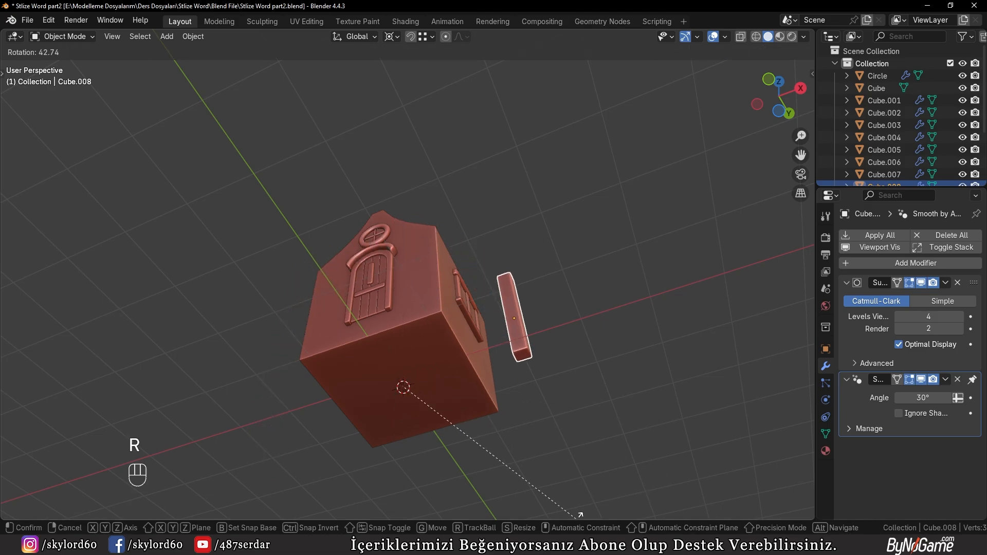
{"action": "left_click", "coordinate": [438, 343]}
{"action": "middle_click_drag", "start_coordinate": [438, 342], "coordinate": [440, 334]}
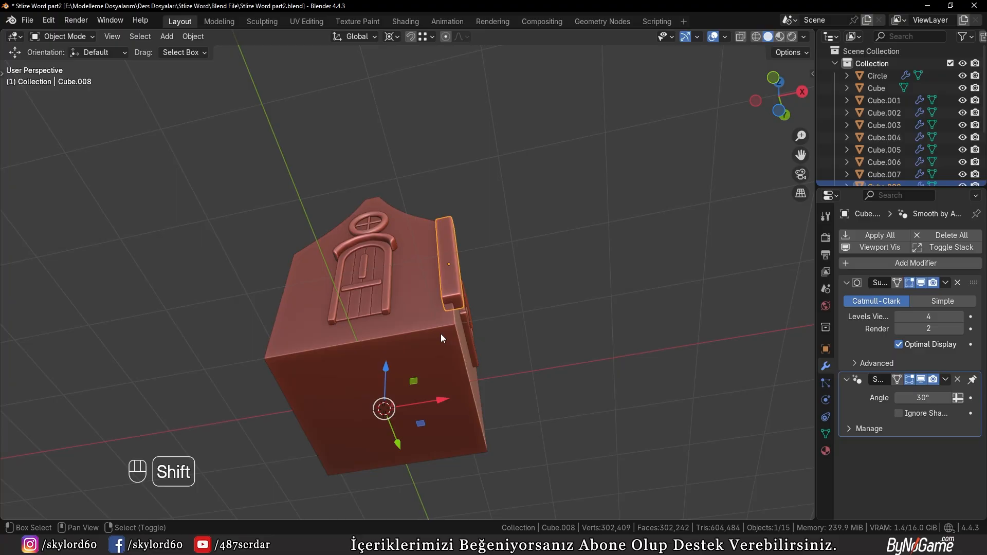
Step: Duplicate the corner post in place and mirror the copy along X Global to the opposite front corner
{"action": "key", "text": "shift+d"}
{"action": "left_click", "coordinate": [521, 331]}
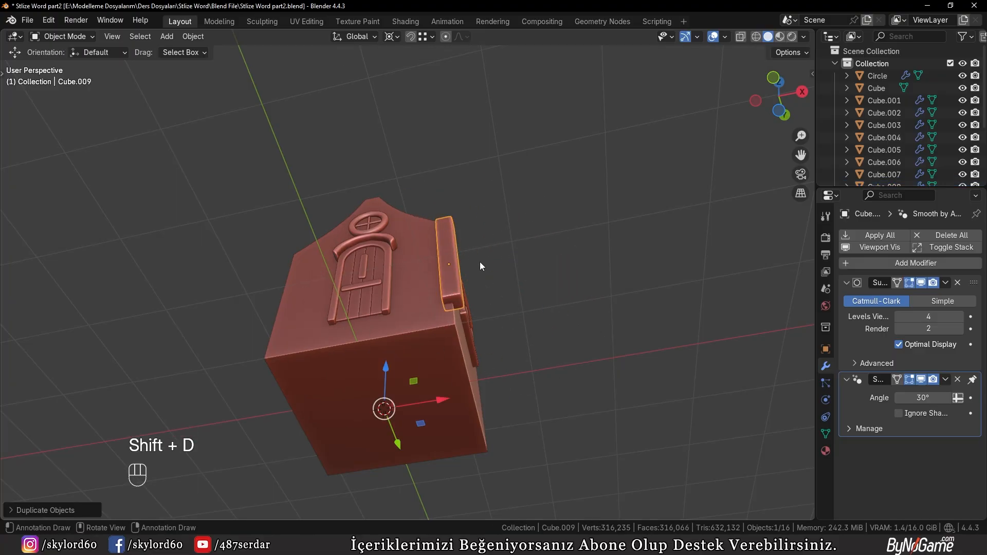
{"action": "key", "text": "w"}
{"action": "mouse_move", "coordinate": [455, 394]}
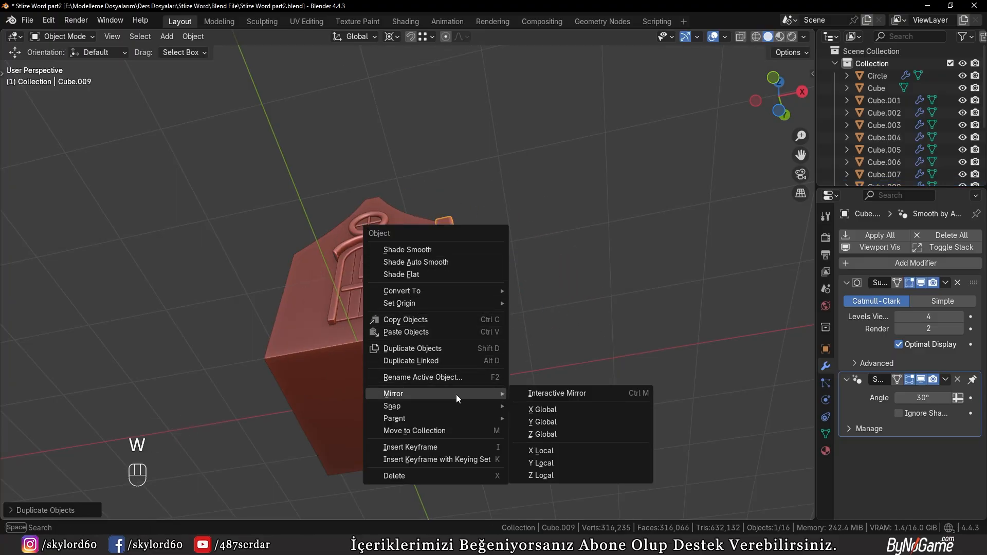
{"action": "left_click", "coordinate": [544, 409]}
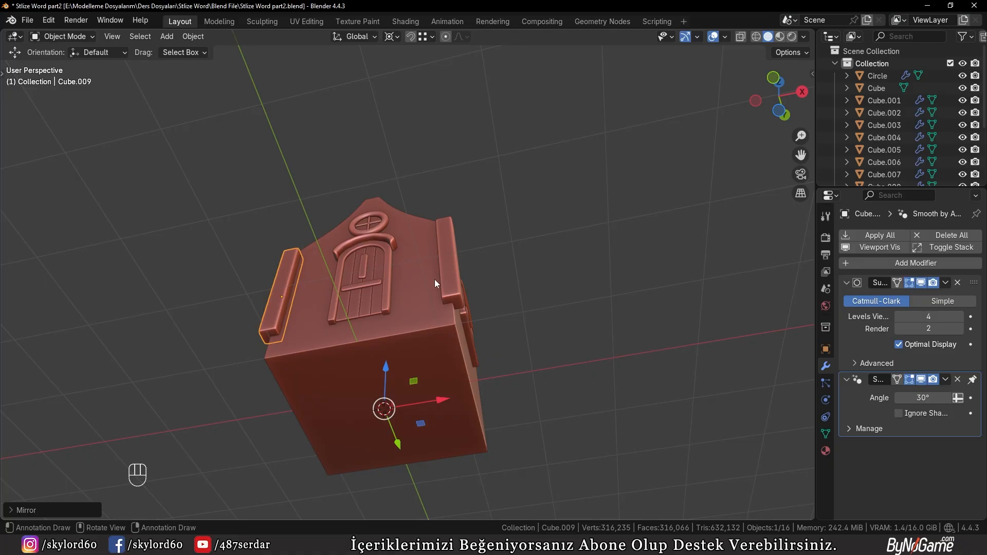
Step: Duplicate both front posts in place, mirror the copies along Y Global to the rear corners, and deselect them
{"action": "right_click", "coordinate": [455, 274], "text": "shift"}
{"action": "middle_click_drag", "start_coordinate": [489, 291], "coordinate": [434, 272]}
{"action": "scroll", "coordinate": [493, 298], "scroll_direction": "up", "scroll_amount": 2}
{"action": "middle_click_drag", "start_coordinate": [552, 322], "coordinate": [511, 270], "text": "shift"}
{"action": "key", "text": "shift+d"}
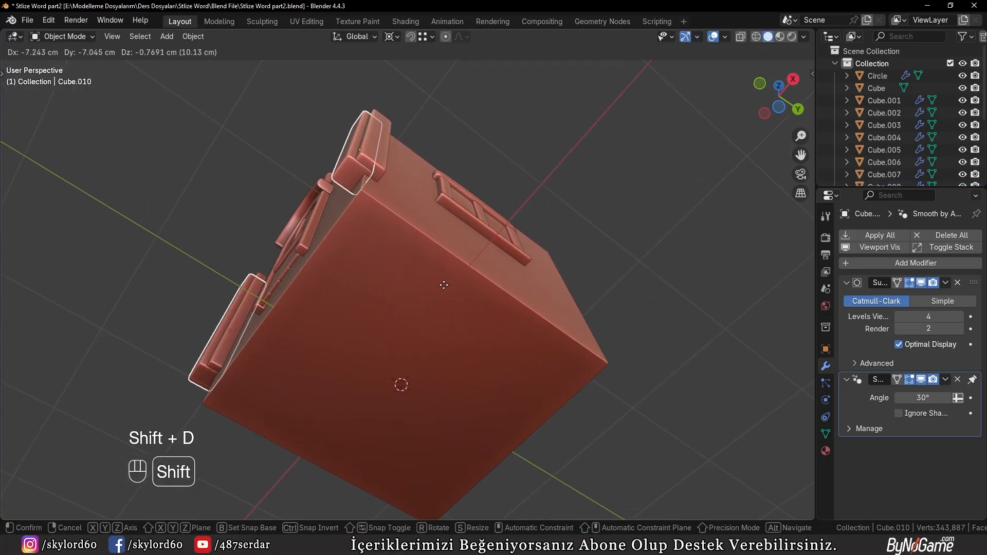
{"action": "right_click", "coordinate": [373, 440]}
{"action": "key", "text": "w"}
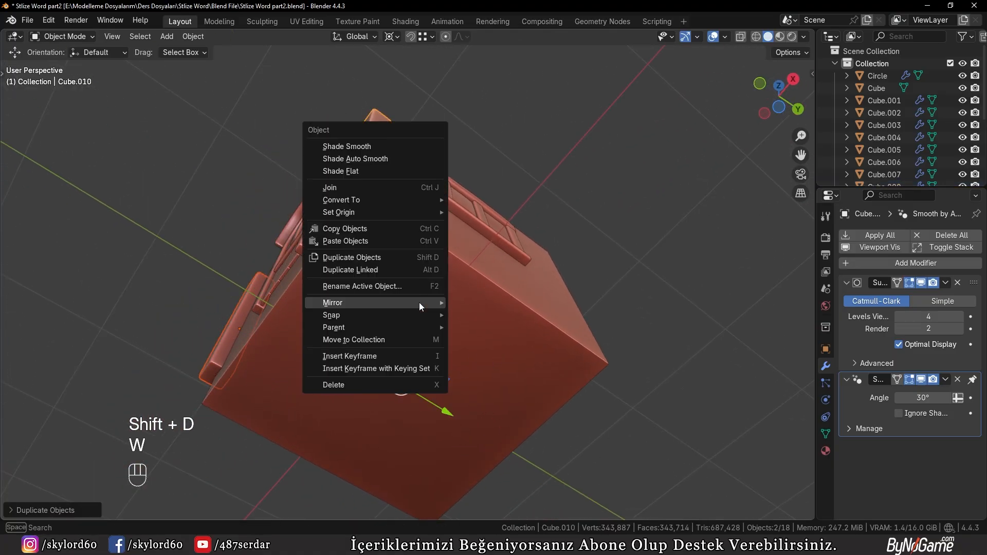
{"action": "mouse_move", "coordinate": [419, 302]}
{"action": "left_click", "coordinate": [479, 337]}
{"action": "middle_click_drag", "start_coordinate": [478, 336], "coordinate": [522, 436]}
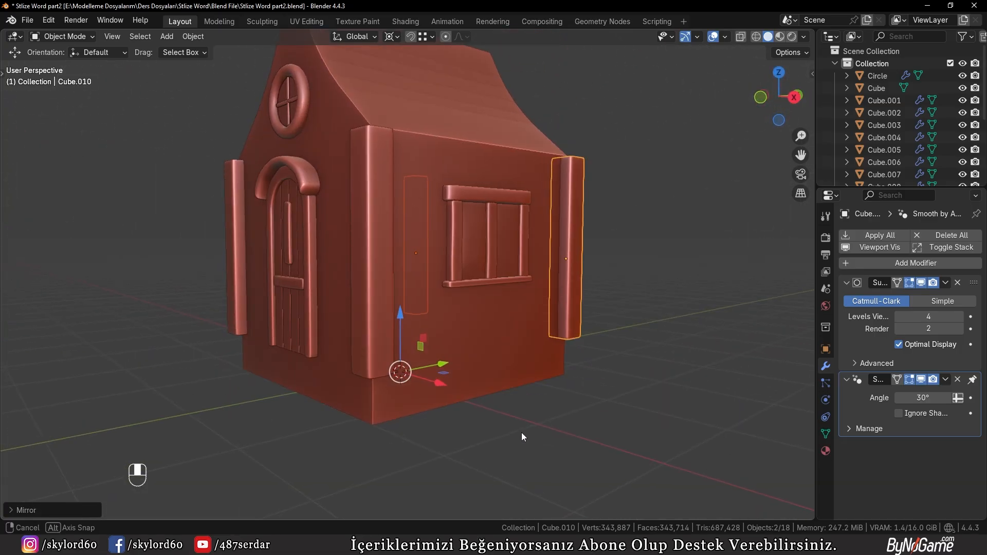
{"action": "left_click", "coordinate": [664, 338]}
{"action": "middle_click_drag", "start_coordinate": [658, 336], "coordinate": [580, 314]}
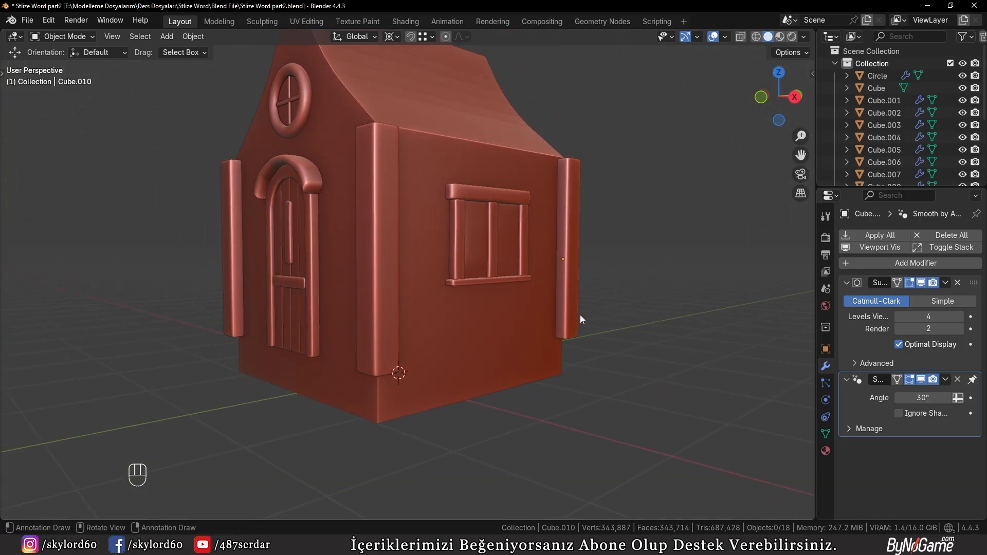
Step: Set the pivot point back to Median Point and select the original front corner post
{"action": "key", "text": "period"}
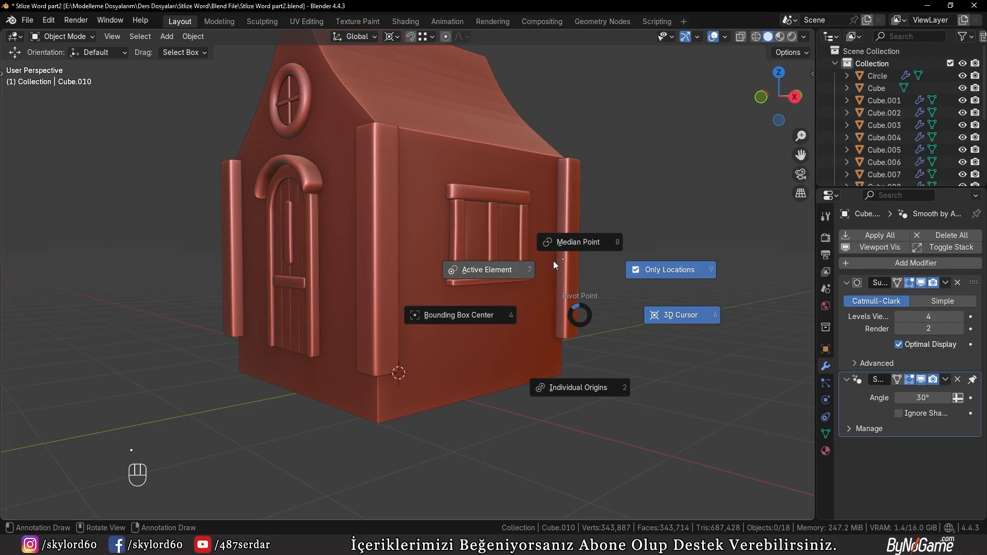
{"action": "left_click", "coordinate": [587, 244]}
{"action": "left_click", "coordinate": [369, 329]}
{"action": "middle_click_drag", "start_coordinate": [369, 329], "coordinate": [381, 293]}
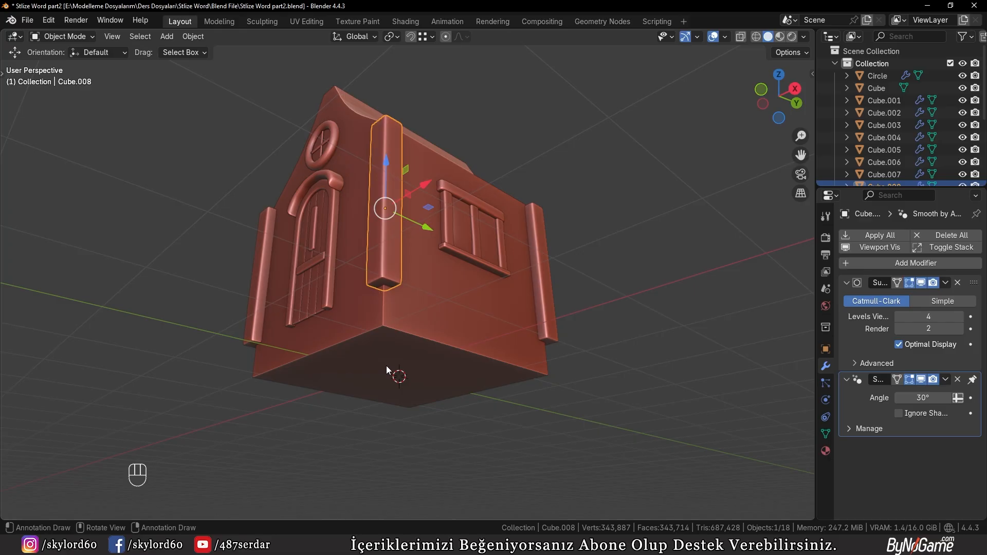
{"action": "key", "text": "period"}
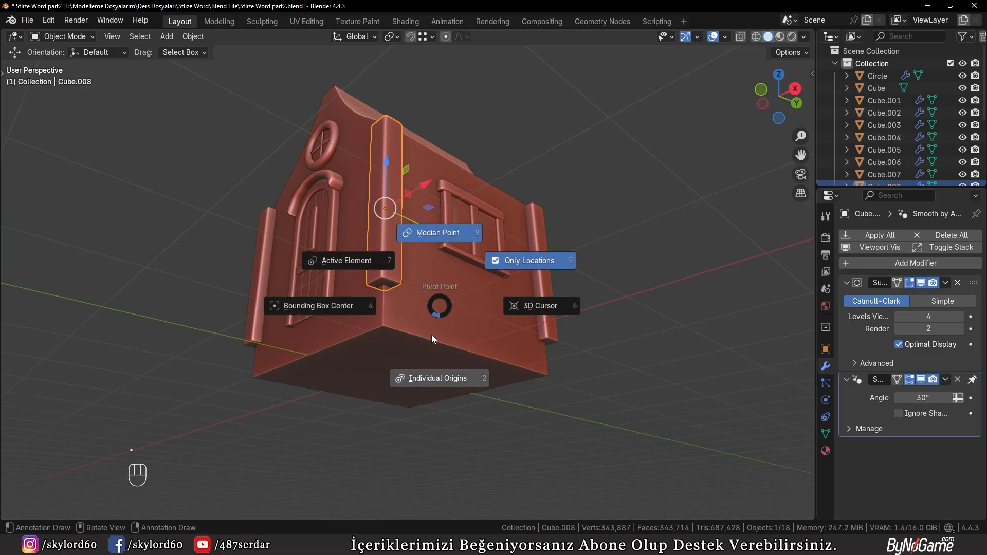
{"action": "middle_click_drag", "start_coordinate": [431, 338], "coordinate": [443, 369]}
Step: Duplicate the two front posts and move the copies along the ground plane into open space in front of the house
{"action": "left_click", "coordinate": [296, 288], "text": "shift"}
{"action": "middle_click_drag", "start_coordinate": [296, 288], "coordinate": [386, 323]}
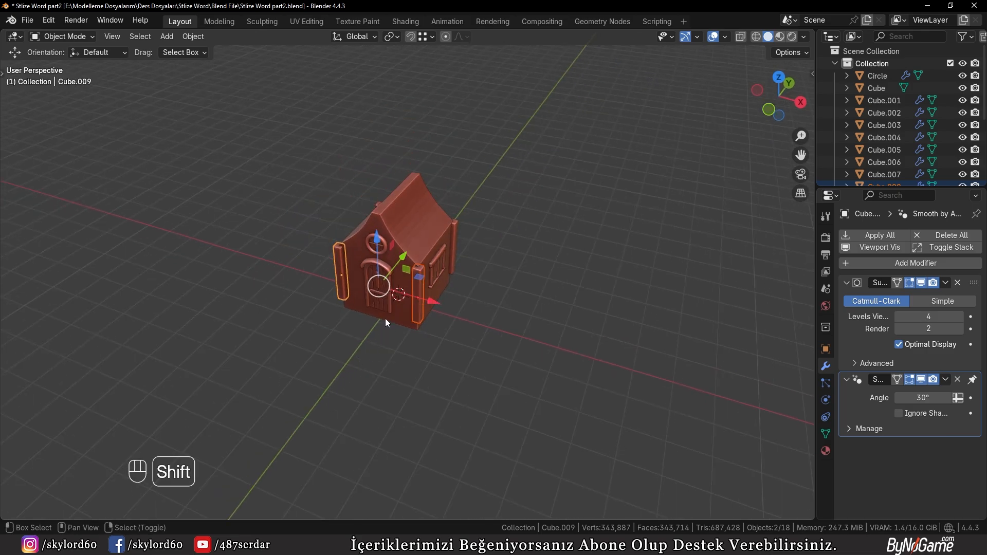
{"action": "key", "text": "shift+d"}
{"action": "key", "text": "shift+z"}
{"action": "left_click", "coordinate": [240, 414]}
{"action": "key", "text": "KP_Decimal"}
{"action": "left_click", "coordinate": [641, 315]}
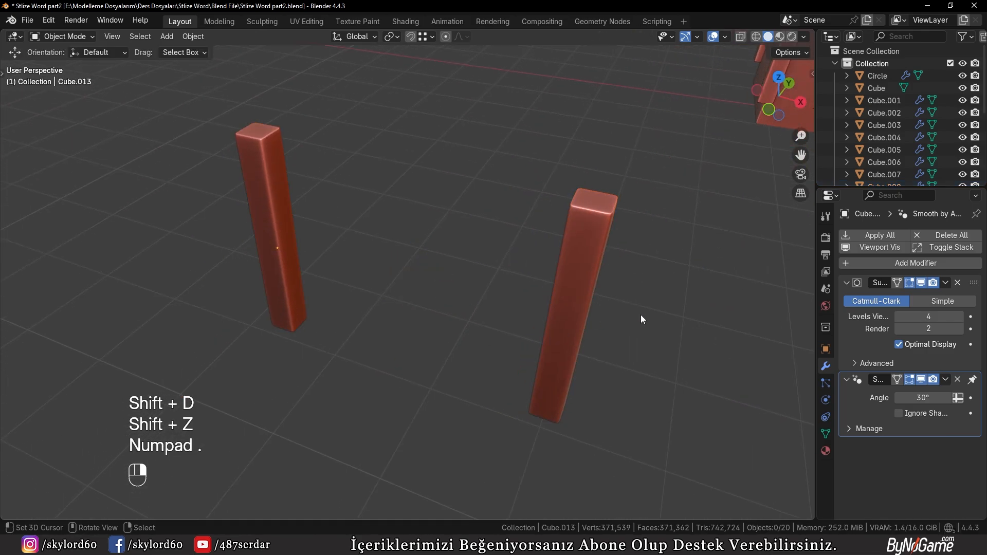
Step: Move one of the duplicated posts along the ground plane closer to the other
{"action": "left_click", "coordinate": [591, 308]}
{"action": "key", "text": "g"}
{"action": "key", "text": "shift+z"}
{"action": "left_click", "coordinate": [432, 288]}
Step: Select both duplicated posts with the Median Point pivot and try scaling them along global Y
{"action": "middle_click_drag", "start_coordinate": [432, 287], "coordinate": [475, 286]}
{"action": "left_click", "coordinate": [357, 209], "text": "shift"}
{"action": "key", "text": "period"}
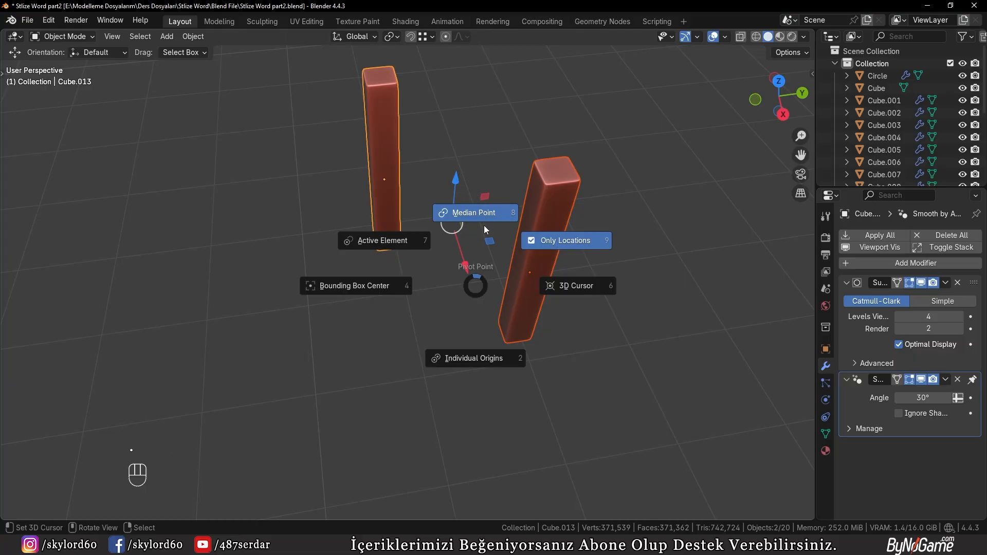
{"action": "left_click", "coordinate": [483, 225]}
{"action": "key", "text": "s"}
{"action": "key", "text": "y"}
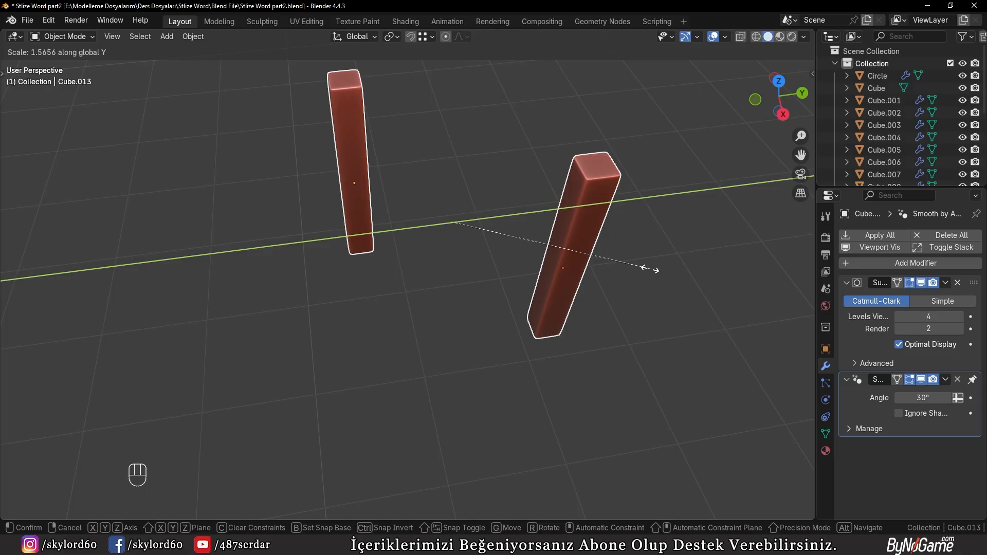
{"action": "left_click", "coordinate": [595, 306]}
Step: Duplicate the nearer post and move the copy along the ground plane to form a triangle with the other two
{"action": "left_click", "coordinate": [571, 257]}
{"action": "key", "text": "shift+d"}
{"action": "key", "text": "shift+z"}
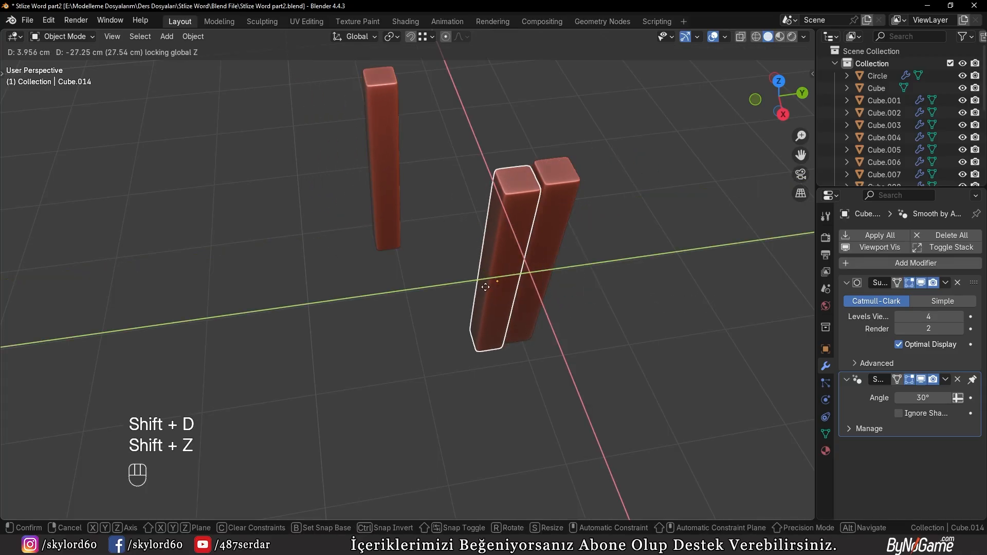
{"action": "left_click", "coordinate": [297, 223]}
Step: Select all three duplicated posts and try scaling them along global Y around their median point
{"action": "key", "text": "b"}
{"action": "left_click_drag", "start_coordinate": [101, 137], "coordinate": [636, 379]}
{"action": "key", "text": "s"}
{"action": "key", "text": "y"}
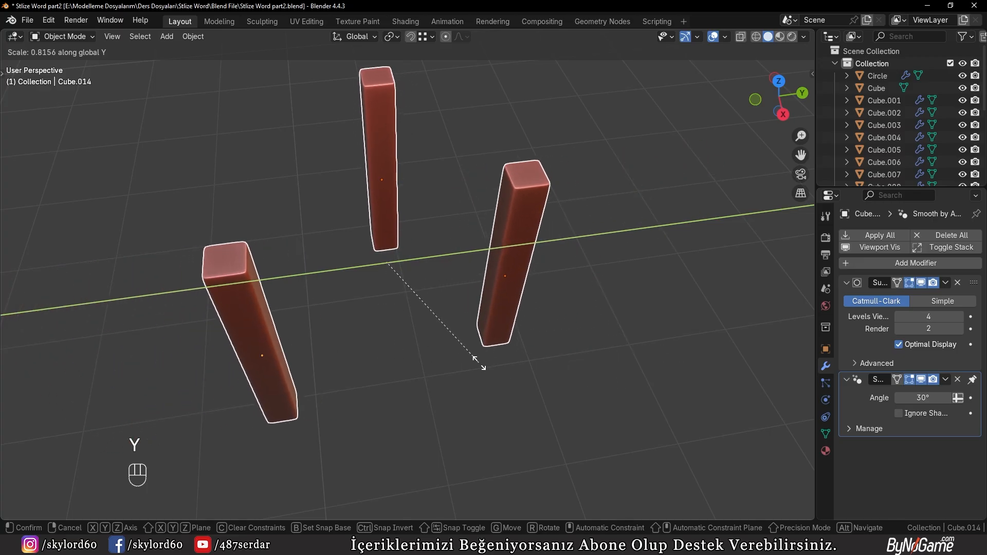
{"action": "left_click", "coordinate": [540, 366]}
Step: Set the pivot point to Individual Origins and try scaling the three posts along global Y
{"action": "key", "text": "period"}
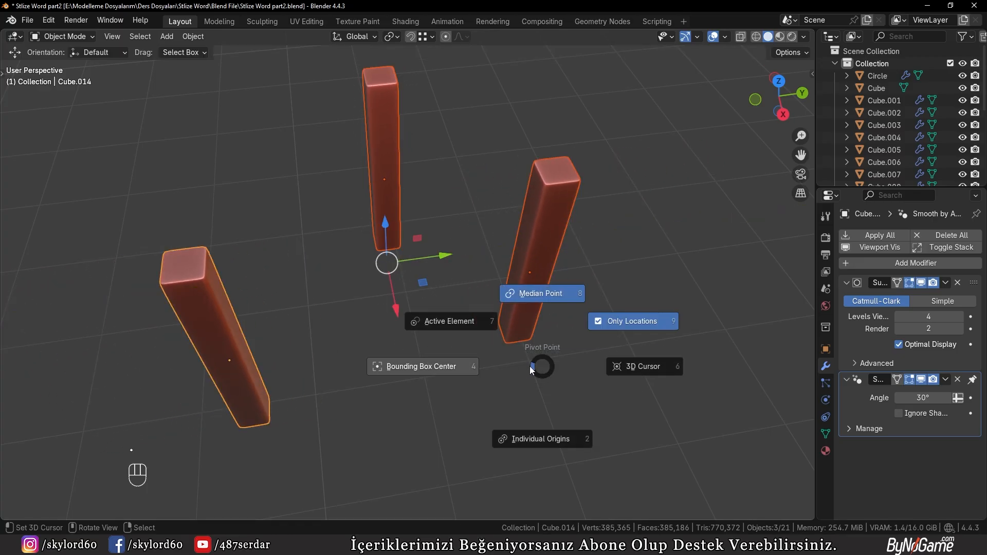
{"action": "left_click", "coordinate": [545, 439]}
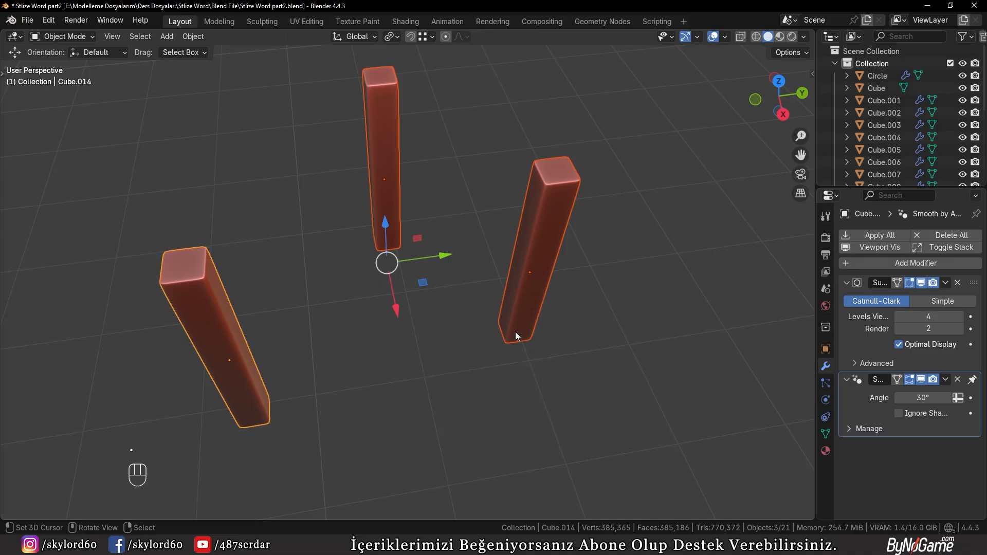
{"action": "key", "text": "s"}
{"action": "key", "text": "y"}
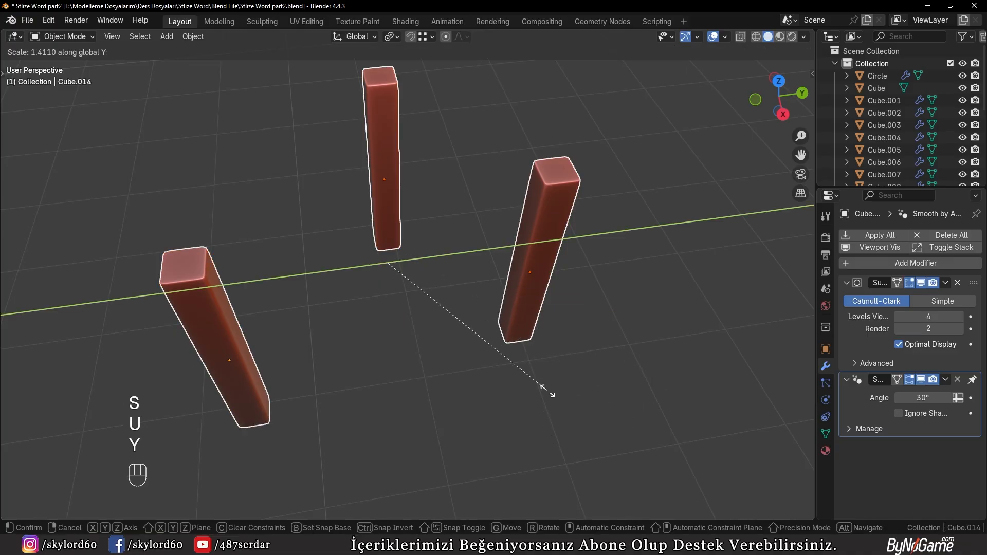
{"action": "right_click", "coordinate": [548, 391]}
{"action": "key", "text": "s"}
{"action": "key", "text": "y"}
{"action": "right_click", "coordinate": [389, 340]}
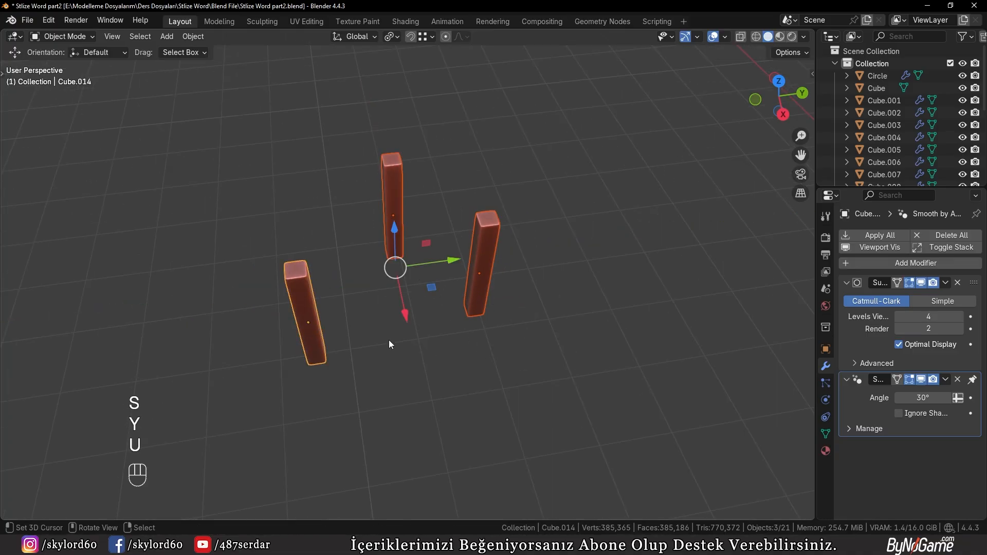
Step: Delete the third post, leaving the first two duplicates
{"action": "left_click", "coordinate": [307, 335]}
{"action": "key", "text": "x"}
{"action": "left_click", "coordinate": [305, 334]}
Step: Select the two remaining duplicated posts and try scaling them along global Y with Individual Origins
{"action": "key", "text": "b"}
{"action": "left_click_drag", "start_coordinate": [333, 193], "coordinate": [523, 326]}
{"action": "key", "text": "s"}
{"action": "key", "text": "y"}
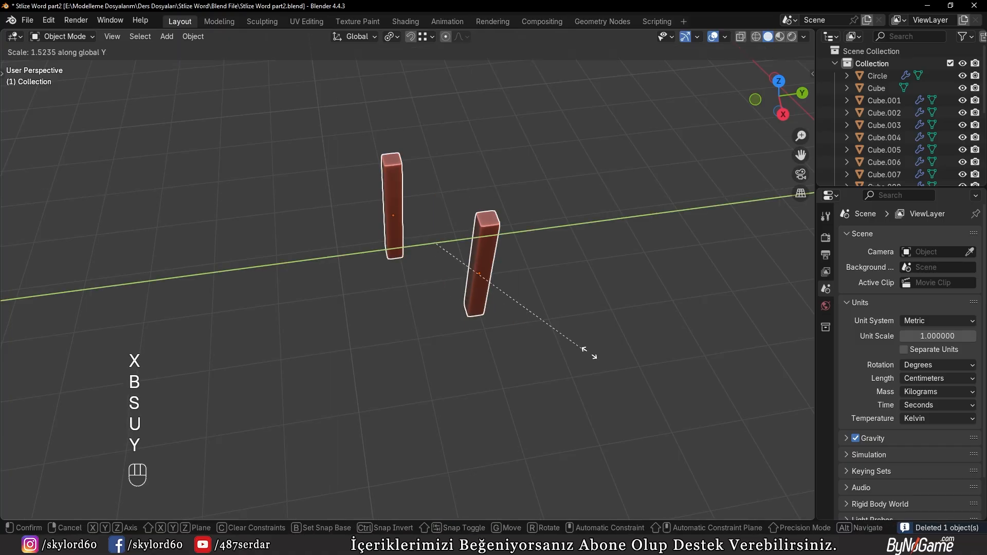
{"action": "left_click", "coordinate": [510, 301]}
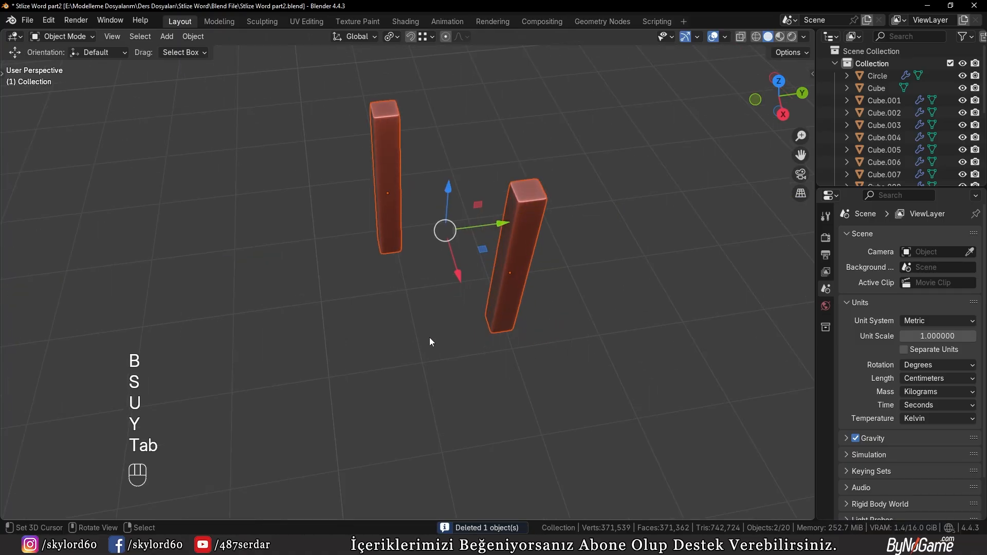
Step: Enter Edit Mode on both duplicated posts and try scaling their geometry along global Y
{"action": "left_click", "coordinate": [366, 188], "text": "shift"}
{"action": "key", "text": "Tab"}
{"action": "key", "text": "s"}
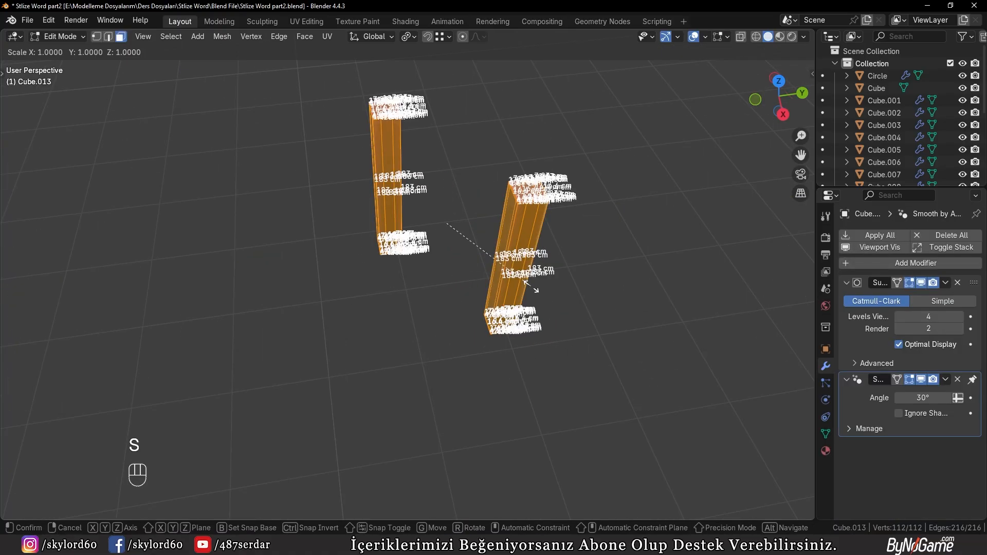
{"action": "key", "text": "y"}
{"action": "left_click", "coordinate": [647, 315]}
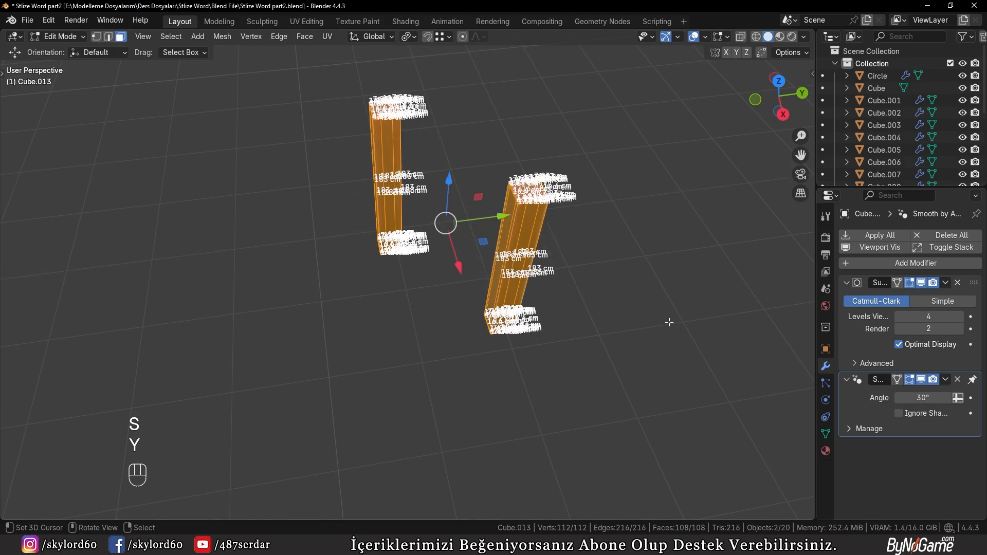
Step: Return to Object Mode, set the pivot point back to Median Point, and delete the two duplicated posts
{"action": "key", "text": "Tab"}
{"action": "key", "text": "period"}
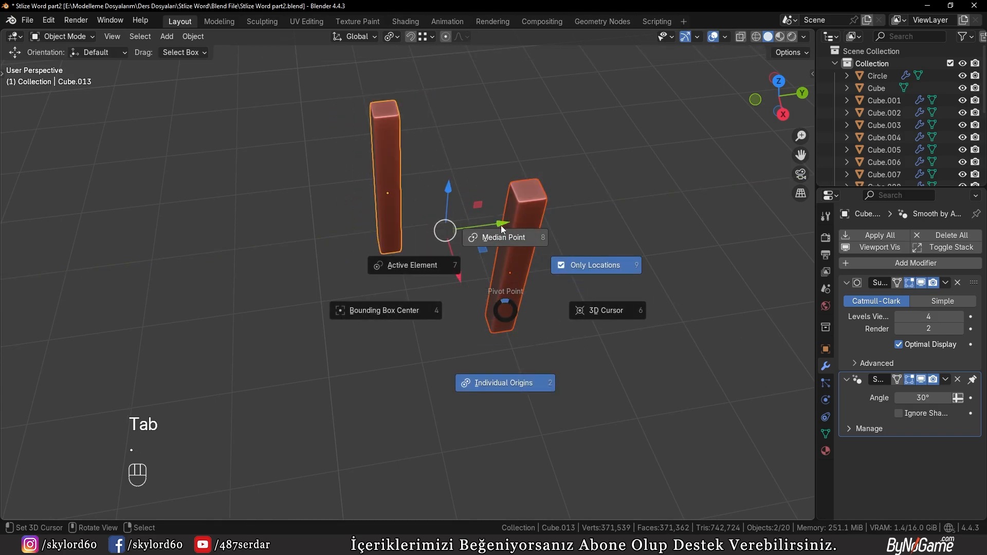
{"action": "left_click", "coordinate": [500, 225]}
{"action": "key", "text": "x"}
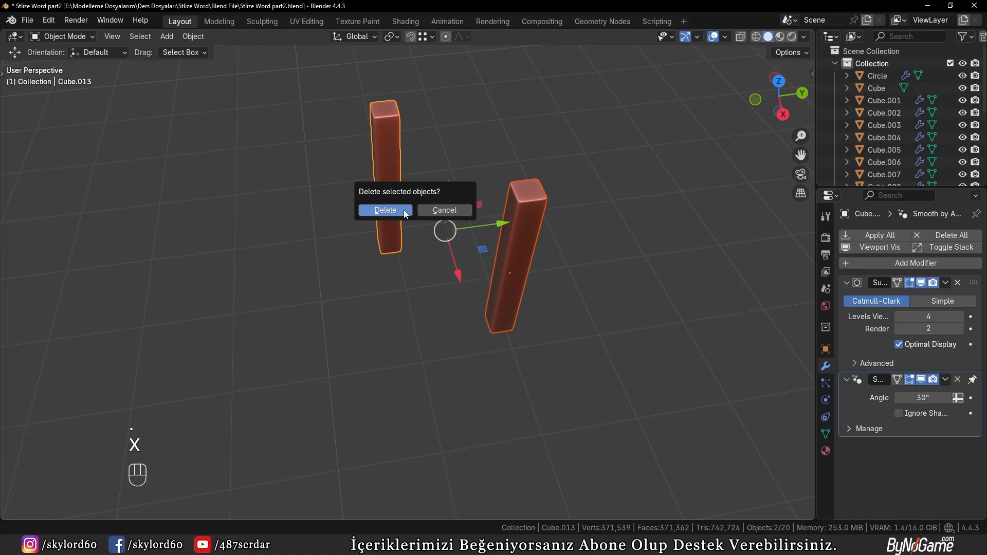
{"action": "left_click", "coordinate": [403, 210]}
Step: In Edit Mode on the house body, select the continuous strip of roof faces from one eave over the ridge to the other
{"action": "middle_click_drag", "start_coordinate": [439, 337], "coordinate": [490, 345], "text": "shift"}
{"action": "scroll", "coordinate": [401, 326], "scroll_direction": "up", "scroll_amount": 8}
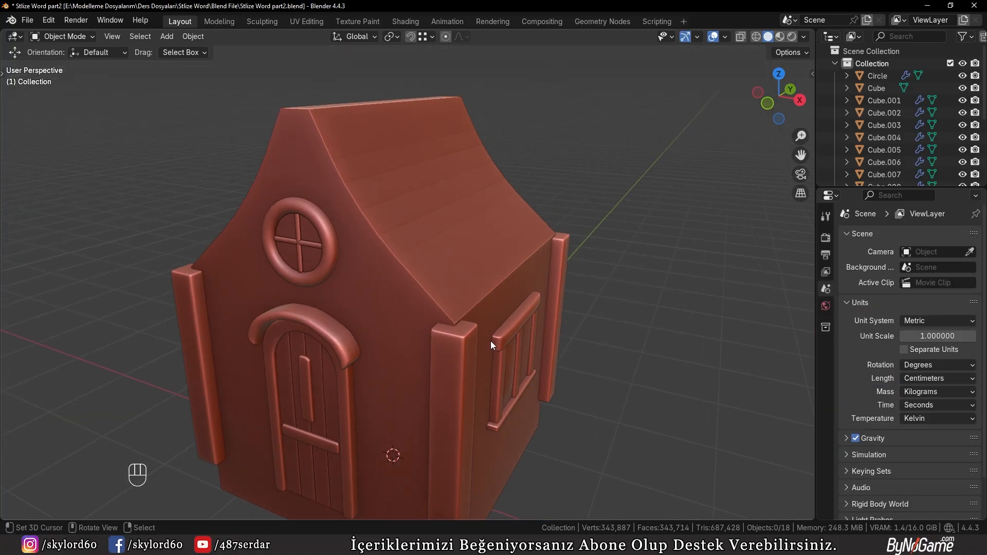
{"action": "left_click", "coordinate": [440, 285]}
{"action": "key", "text": "Tab"}
{"action": "key", "text": "3"}
{"action": "middle_click_drag", "start_coordinate": [496, 240], "coordinate": [535, 302]}
{"action": "left_click", "coordinate": [559, 285], "text": "ctrl"}
{"action": "left_click", "coordinate": [462, 382], "text": "ctrl"}
{"action": "middle_click_drag", "start_coordinate": [463, 382], "coordinate": [501, 356]}
Step: Duplicate the selected roof faces in place, separate them by selection into their own object, and return to Object Mode
{"action": "key", "text": "shift+d"}
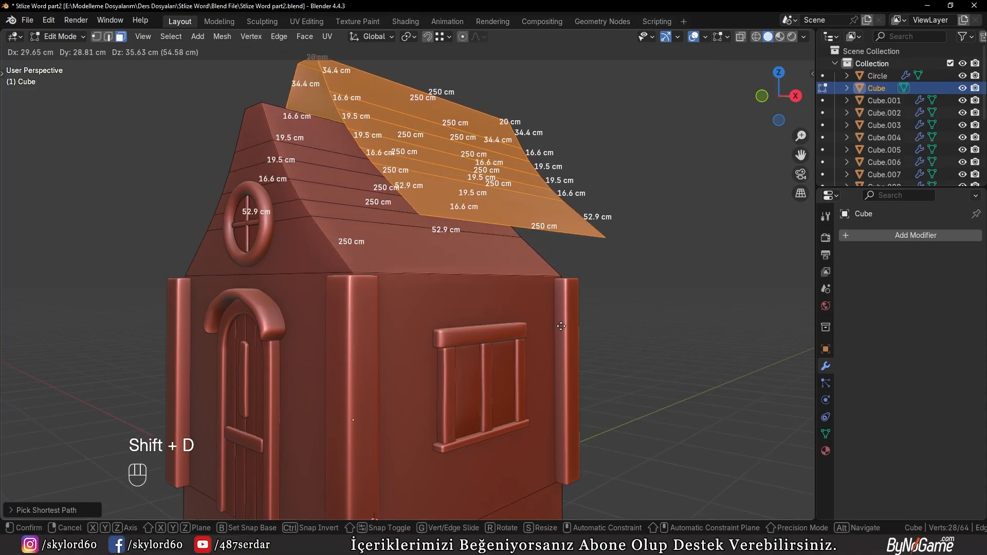
{"action": "right_click", "coordinate": [541, 299]}
{"action": "middle_click_drag", "start_coordinate": [560, 349], "coordinate": [562, 344]}
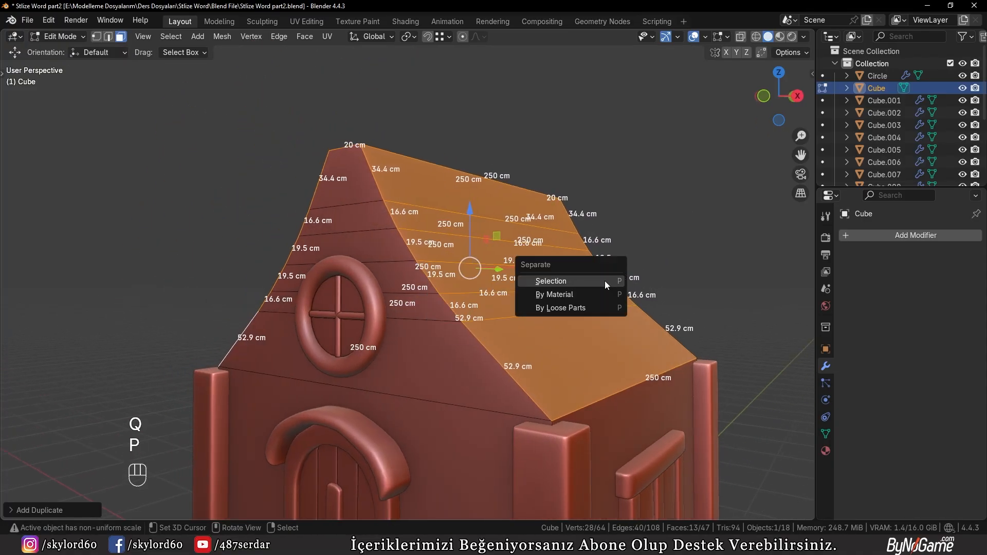
{"action": "left_click", "coordinate": [604, 280]}
{"action": "key", "text": "Tab"}
Step: Extrude all faces of the separated roof outward along their normals by about 6.01 cm with Offset Even enabled
{"action": "left_click", "coordinate": [531, 324]}
{"action": "key", "text": "Tab"}
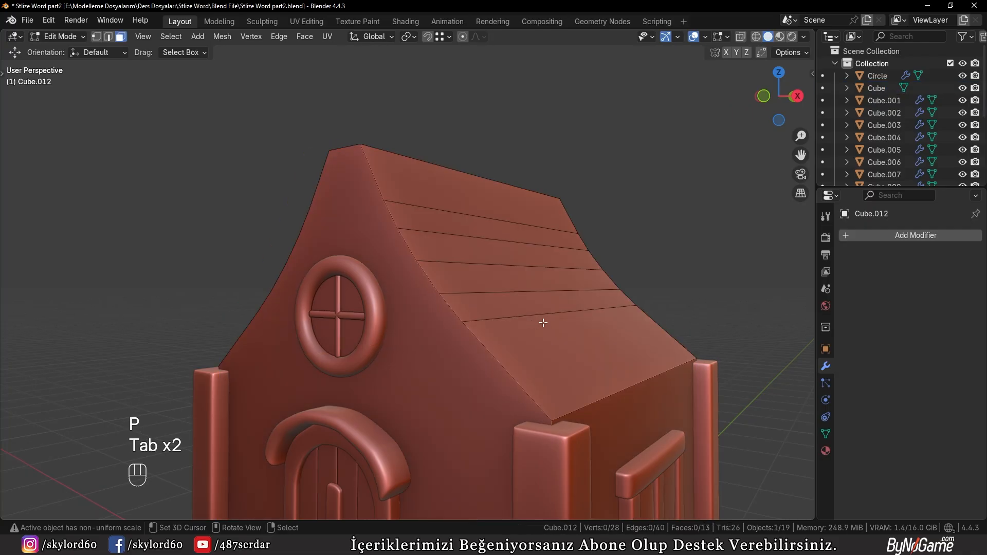
{"action": "middle_click_drag", "start_coordinate": [543, 322], "coordinate": [596, 325]}
{"action": "key", "text": "a"}
{"action": "key", "text": "alt+e"}
{"action": "left_click", "coordinate": [590, 337]}
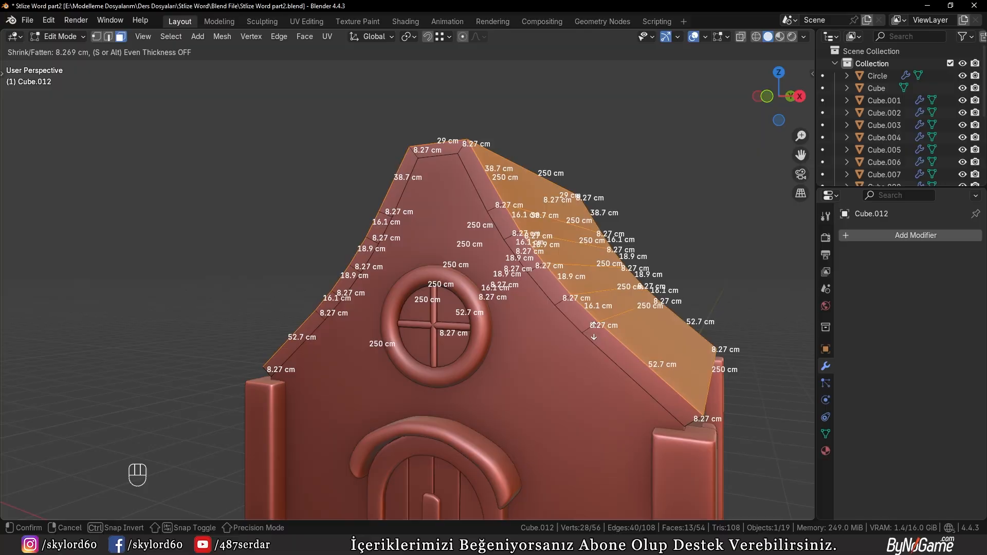
{"action": "left_click", "coordinate": [593, 333]}
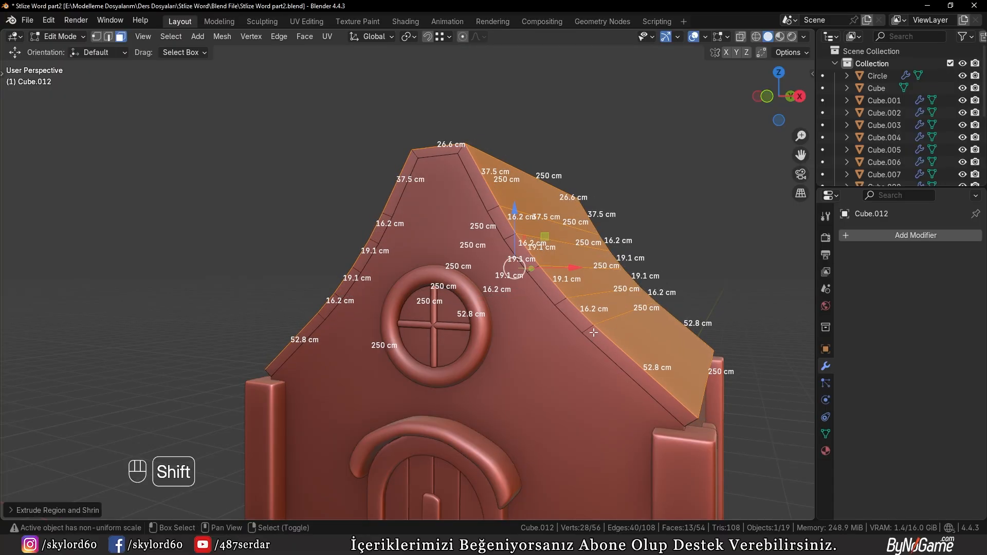
{"action": "left_click", "coordinate": [39, 511]}
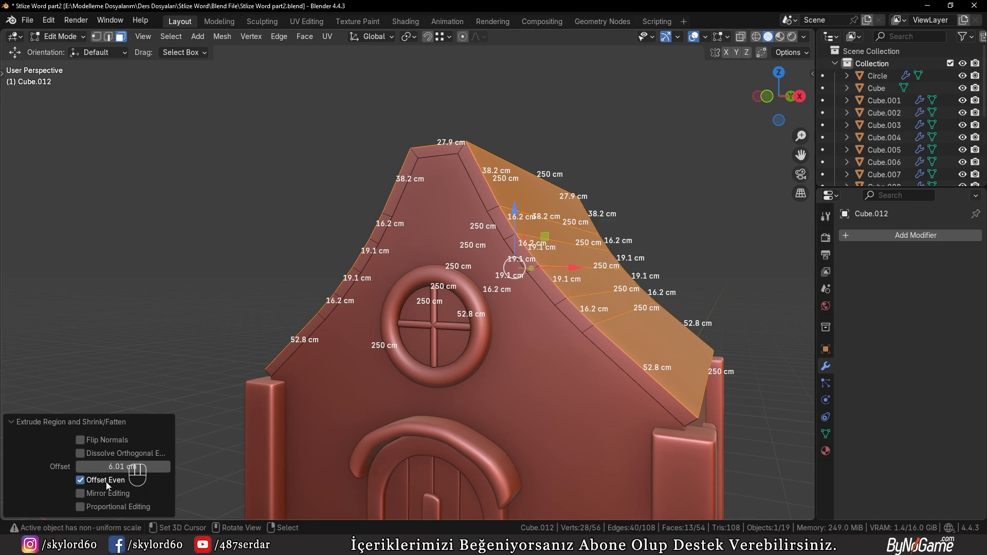
Step: Select the strip of thickness faces along the front edge of the roof slab
{"action": "right_click", "coordinate": [180, 381]}
{"action": "scroll", "coordinate": [390, 364], "scroll_direction": "down", "scroll_amount": 2}
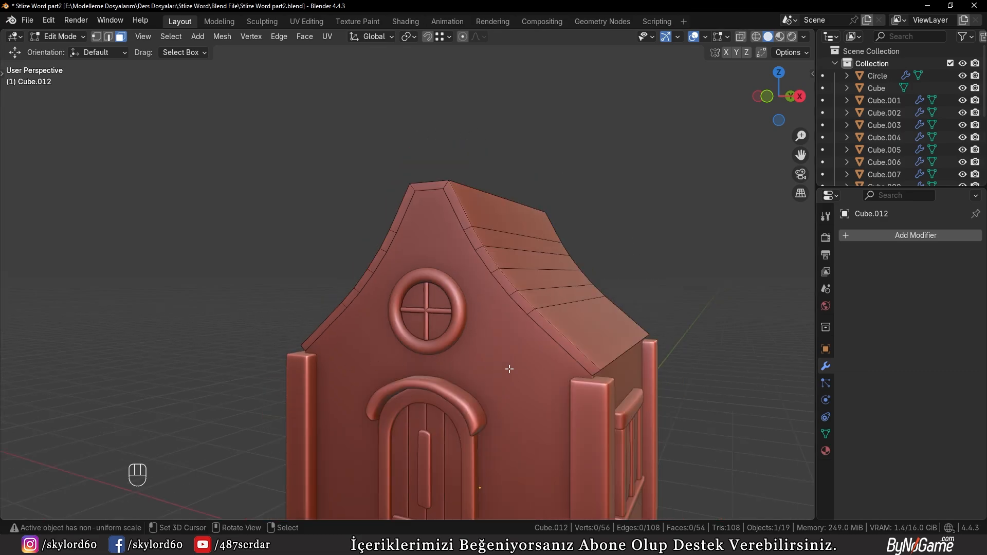
{"action": "left_click", "coordinate": [409, 189], "text": "ctrl"}
{"action": "scroll", "coordinate": [462, 331], "scroll_direction": "down", "scroll_amount": 3}
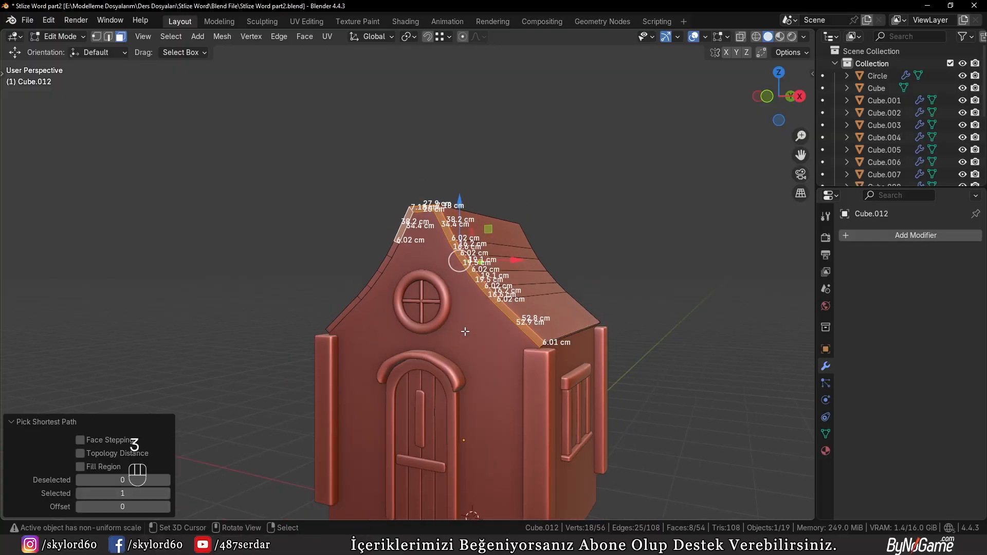
Step: Select both gable ends of the roof in wireframe and scale them along Y by about 1.165 so the roof overhangs
{"action": "key", "text": "z"}
{"action": "middle_click_drag", "start_coordinate": [314, 317], "coordinate": [247, 307]}
{"action": "right_click", "coordinate": [189, 287]}
{"action": "middle_click_drag", "start_coordinate": [241, 244], "coordinate": [359, 325]}
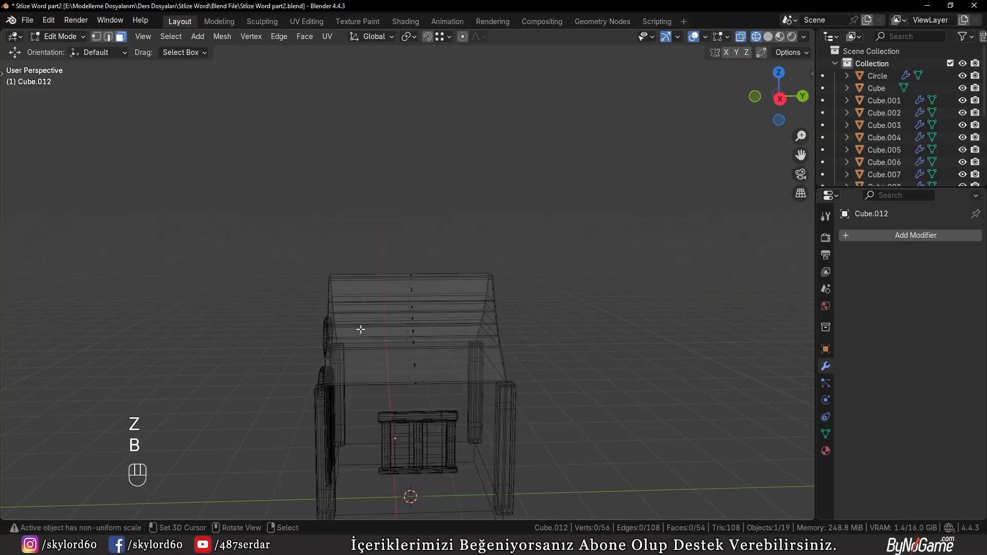
{"action": "key", "text": "b"}
{"action": "left_click_drag", "start_coordinate": [288, 241], "coordinate": [401, 315]}
{"action": "left_click_drag", "start_coordinate": [464, 218], "coordinate": [540, 361]}
{"action": "middle_click_drag", "start_coordinate": [539, 361], "coordinate": [591, 370]}
{"action": "scroll", "coordinate": [591, 370], "scroll_direction": "up", "scroll_amount": 3}
{"action": "key", "text": "z"}
{"action": "key", "text": "s"}
{"action": "key", "text": "y"}
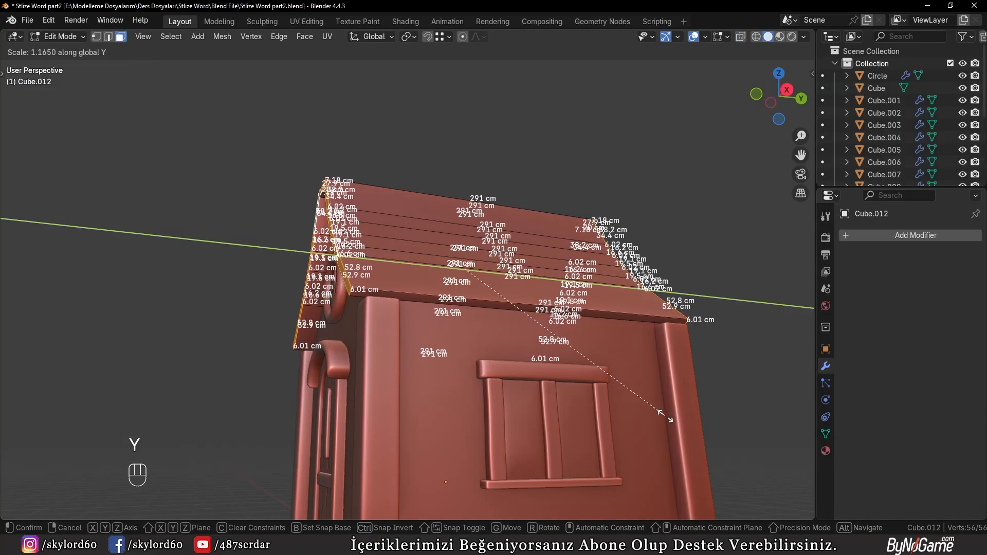
{"action": "left_click", "coordinate": [655, 411]}
Step: Add a level 3 Subdivision Surface modifier to the roof and isolate the roof in local view
{"action": "key", "text": "Tab"}
{"action": "key", "text": "ctrl+3"}
{"action": "key", "text": "ctrl+z"}
{"action": "middle_click_drag", "start_coordinate": [468, 346], "coordinate": [504, 344]}
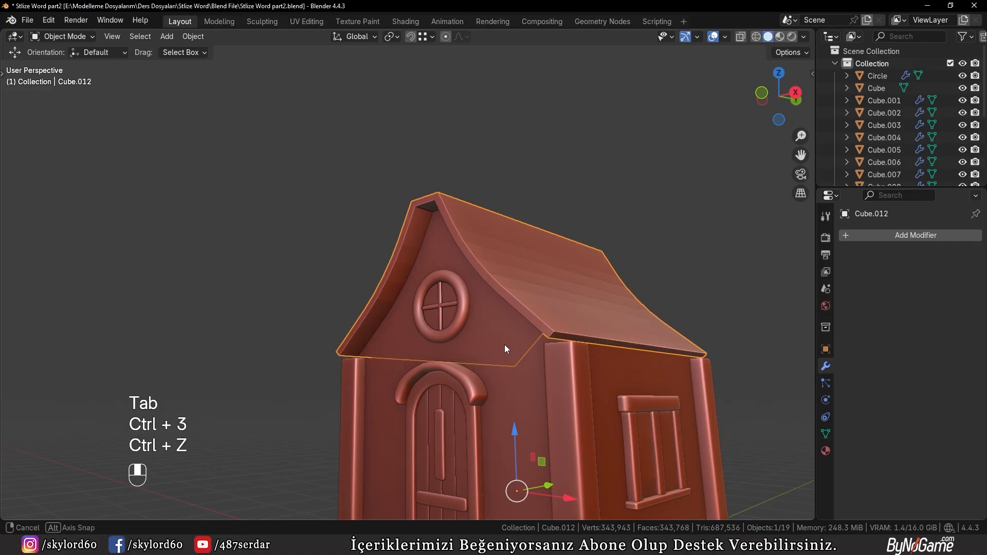
{"action": "key", "text": "ctrl+3"}
{"action": "key", "text": "KP_Divide"}
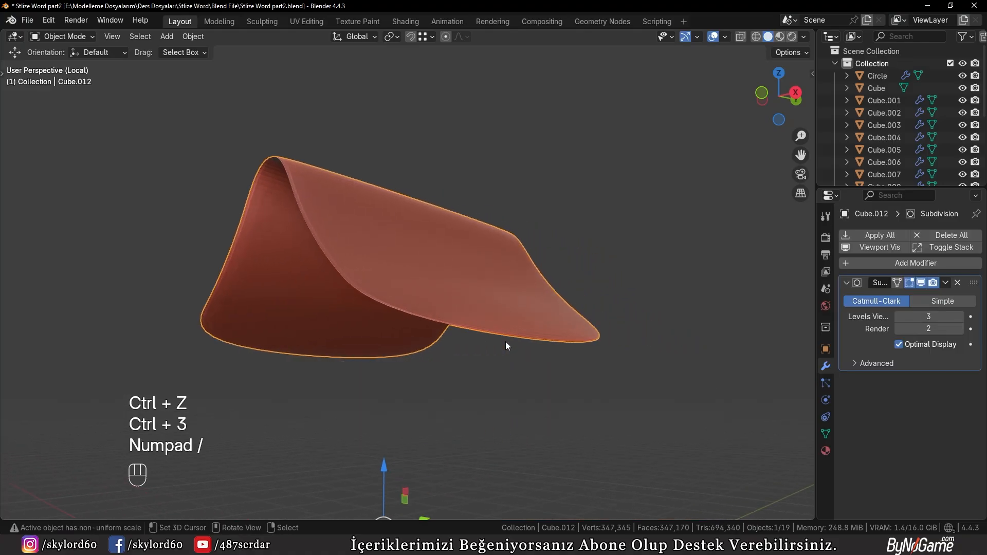
Step: Add a supporting edge loop tight against each of the roof's two lower eave edges
{"action": "key", "text": "Tab"}
{"action": "middle_click_drag", "start_coordinate": [505, 341], "coordinate": [360, 350], "text": "shift"}
{"action": "key", "text": "ctrl+r"}
{"action": "left_click", "coordinate": [433, 334]}
{"action": "left_click", "coordinate": [465, 369]}
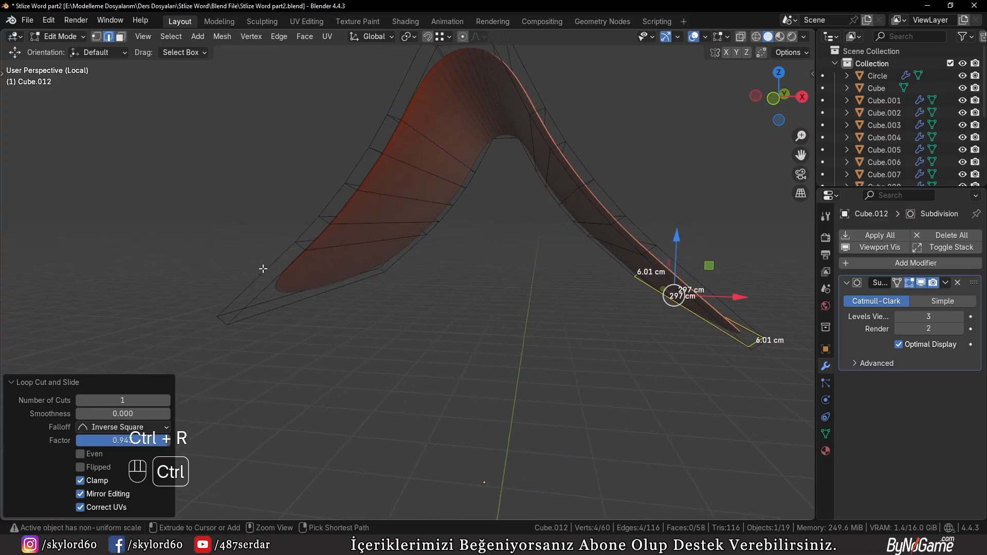
{"action": "key", "text": "ctrl+r"}
{"action": "left_click", "coordinate": [268, 291]}
{"action": "left_click", "coordinate": [251, 307]}
Step: Cut two edge loops across the roof and scale them along Y by about 2.94 toward the gable ends
{"action": "middle_click_drag", "start_coordinate": [252, 306], "coordinate": [418, 291]}
{"action": "key", "text": "ctrl+r"}
{"action": "scroll", "coordinate": [445, 230], "scroll_direction": "up", "scroll_amount": 1}
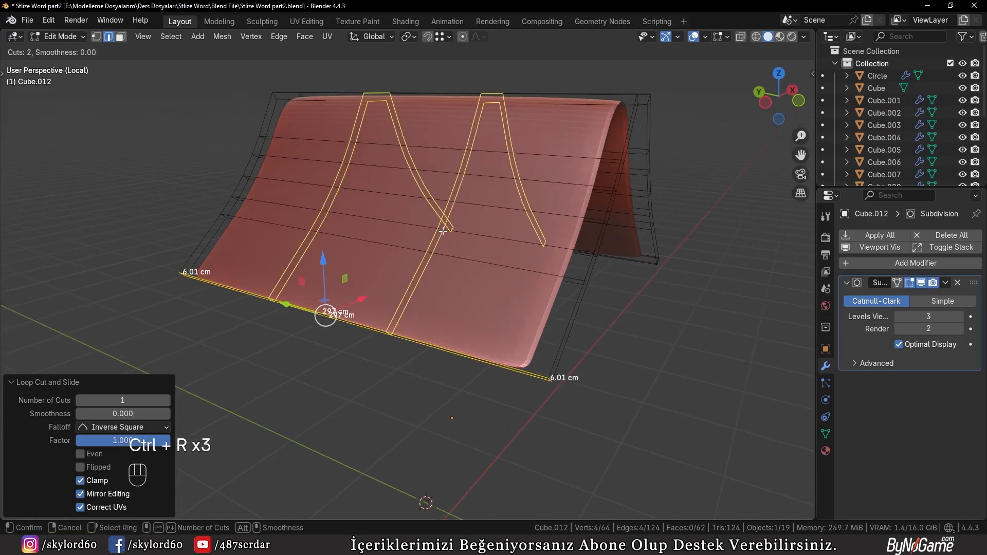
{"action": "left_click", "coordinate": [444, 230]}
{"action": "right_click", "coordinate": [444, 231]}
{"action": "key", "text": "s"}
{"action": "key", "text": "y"}
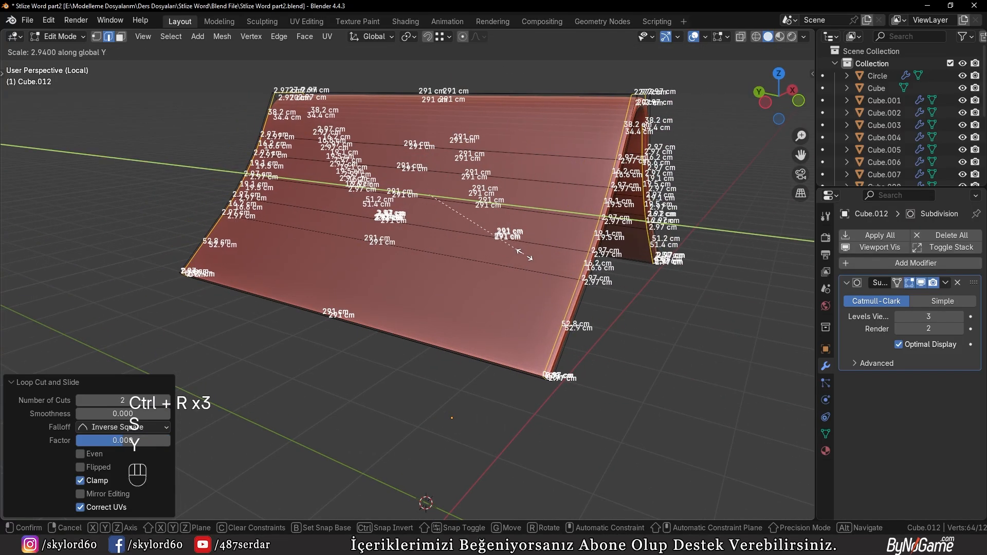
{"action": "left_click", "coordinate": [521, 253]}
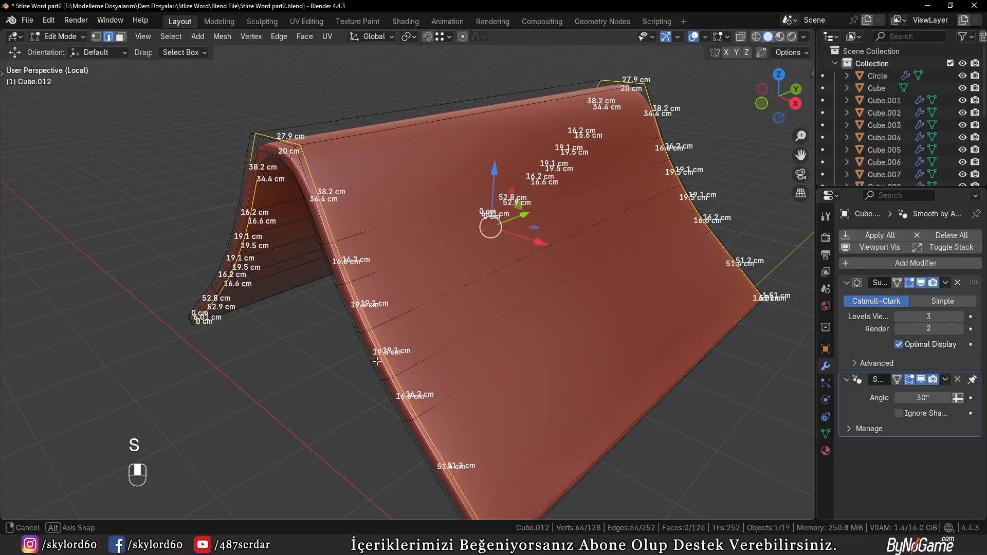
Step: Scale the two cross loops along Y to about 15 cm from the gable edges, and leave local view
{"action": "middle_click_drag", "start_coordinate": [522, 254], "coordinate": [365, 331]}
{"action": "scroll", "coordinate": [583, 407], "scroll_direction": "up", "scroll_amount": 2}
{"action": "key", "text": "s"}
{"action": "key", "text": "y"}
{"action": "left_click", "coordinate": [589, 379]}
{"action": "key", "text": "Tab"}
{"action": "key", "text": "Tab"}
{"action": "key", "text": "Tab"}
{"action": "key", "text": "KP_Divide"}
{"action": "key", "text": "a"}
{"action": "key", "text": "a"}
Step: Edge-slide the roof's front cross loop toward the front gable edge by a factor of about -0.8
{"action": "key", "text": "Tab"}
{"action": "scroll", "coordinate": [538, 340], "scroll_direction": "up", "scroll_amount": 4}
{"action": "key", "text": "3"}
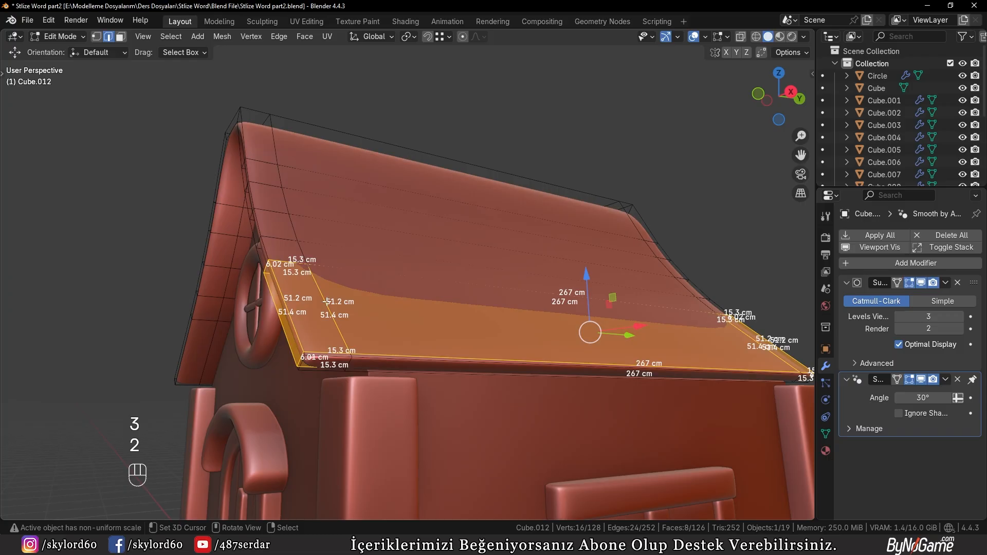
{"action": "left_click", "coordinate": [327, 303], "text": "alt"}
{"action": "key", "text": "g"}
{"action": "key", "text": "g"}
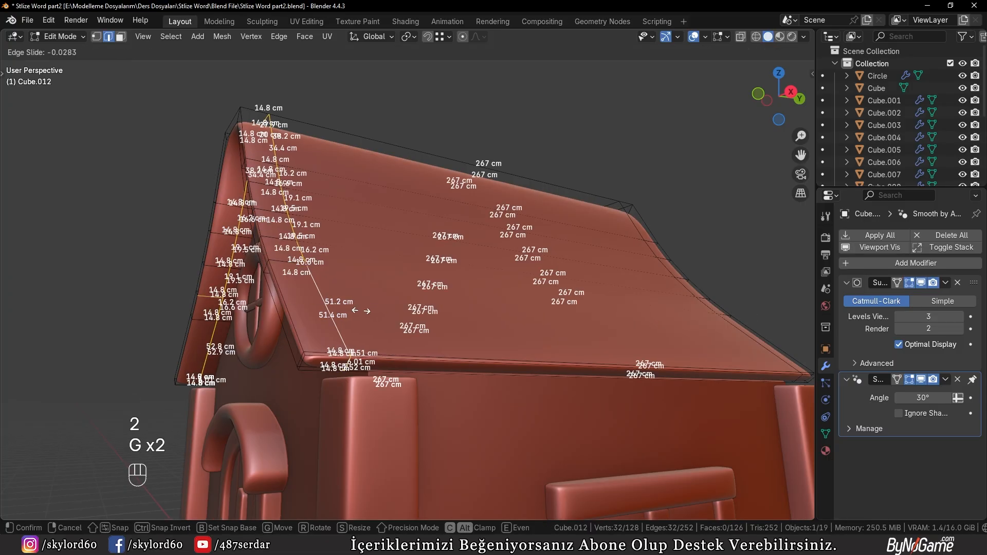
{"action": "left_click", "coordinate": [241, 304]}
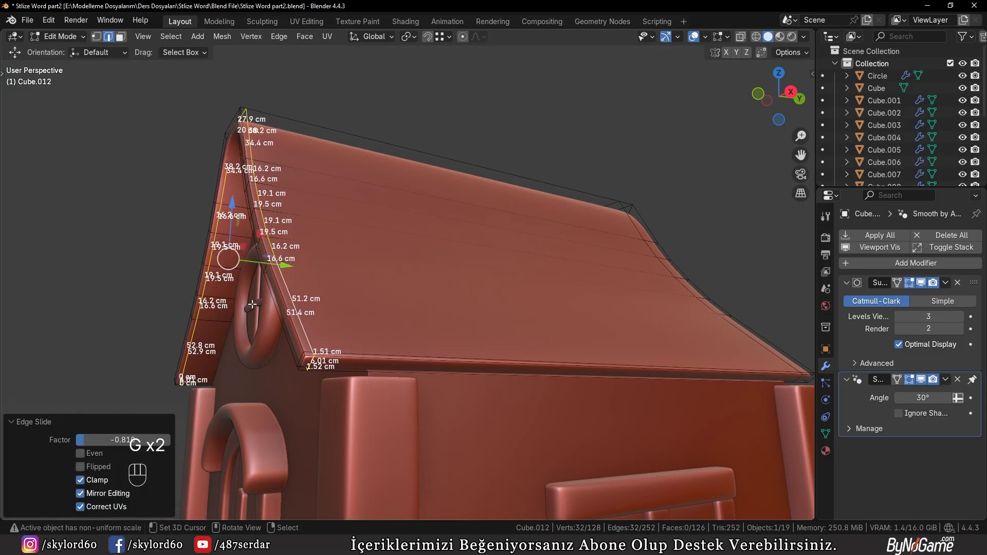
Step: Edge-slide the same front loop back inward a little to soften the gable edge, and return to object mode
{"action": "key", "text": "Tab"}
{"action": "scroll", "coordinate": [283, 305], "scroll_direction": "up", "scroll_amount": 5}
{"action": "key", "text": "Tab"}
{"action": "key", "text": "g"}
{"action": "key", "text": "g"}
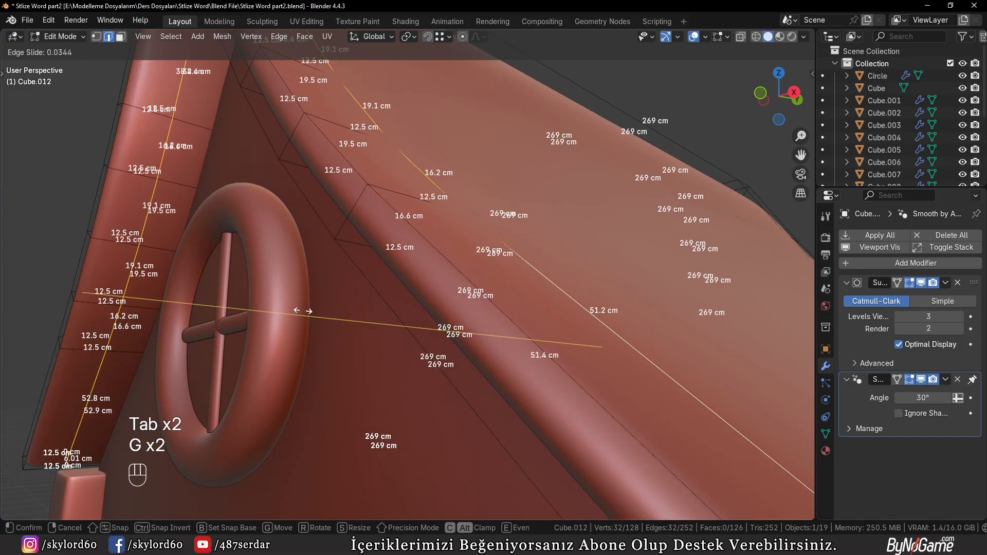
{"action": "left_click", "coordinate": [296, 312]}
{"action": "key", "text": "Tab"}
{"action": "scroll", "coordinate": [298, 317], "scroll_direction": "down", "scroll_amount": 5}
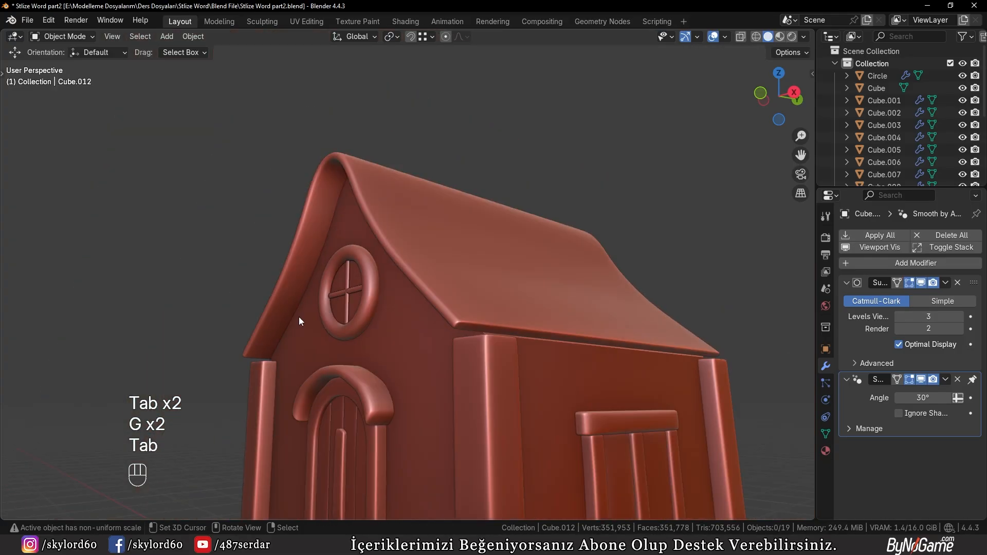
Step: Thicken the whole roof mesh outward with Shrink/Fatten and return to object mode
{"action": "middle_click_drag", "start_coordinate": [316, 331], "coordinate": [304, 347]}
{"action": "scroll", "coordinate": [367, 331], "scroll_direction": "down", "scroll_amount": 3}
{"action": "key", "text": "Tab"}
{"action": "scroll", "coordinate": [304, 347], "scroll_direction": "up", "scroll_amount": 3}
{"action": "key", "text": "3"}
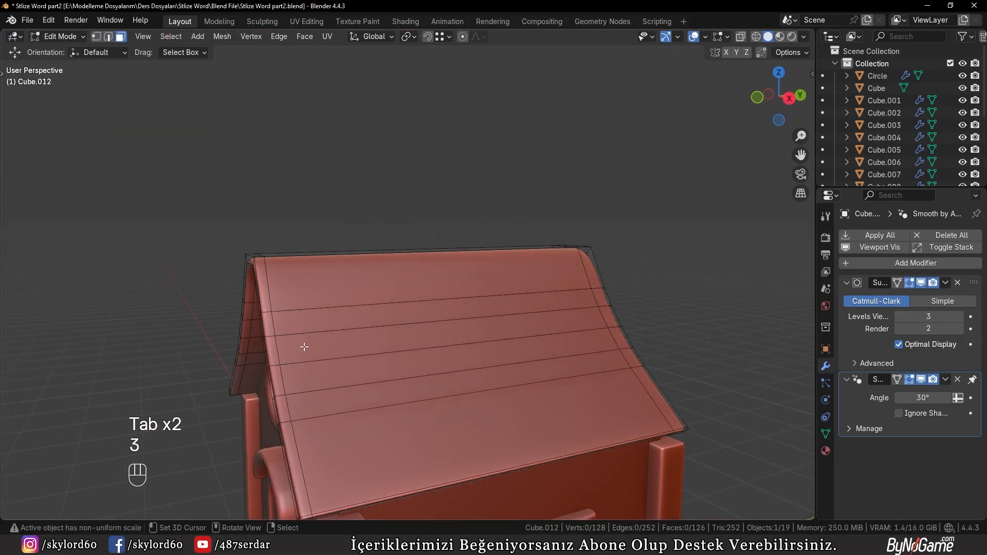
{"action": "middle_click_drag", "start_coordinate": [296, 477], "coordinate": [327, 444]}
{"action": "scroll", "coordinate": [327, 444], "scroll_direction": "up", "scroll_amount": 3}
{"action": "middle_click_drag", "start_coordinate": [354, 410], "coordinate": [401, 378]}
{"action": "scroll", "coordinate": [401, 379], "scroll_direction": "down", "scroll_amount": 3}
{"action": "key", "text": "a"}
{"action": "key", "text": "alt+s"}
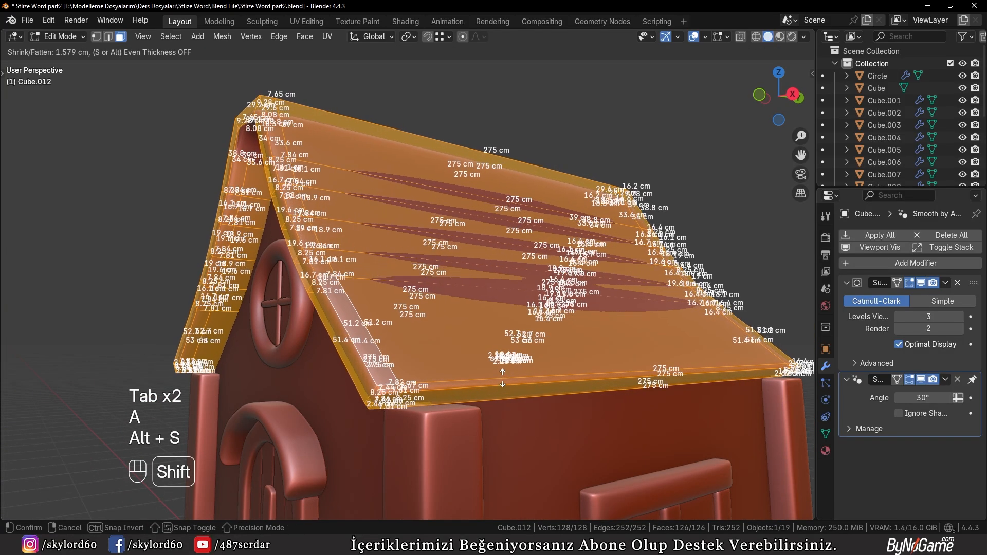
{"action": "left_click", "coordinate": [509, 374]}
{"action": "key", "text": "Tab"}
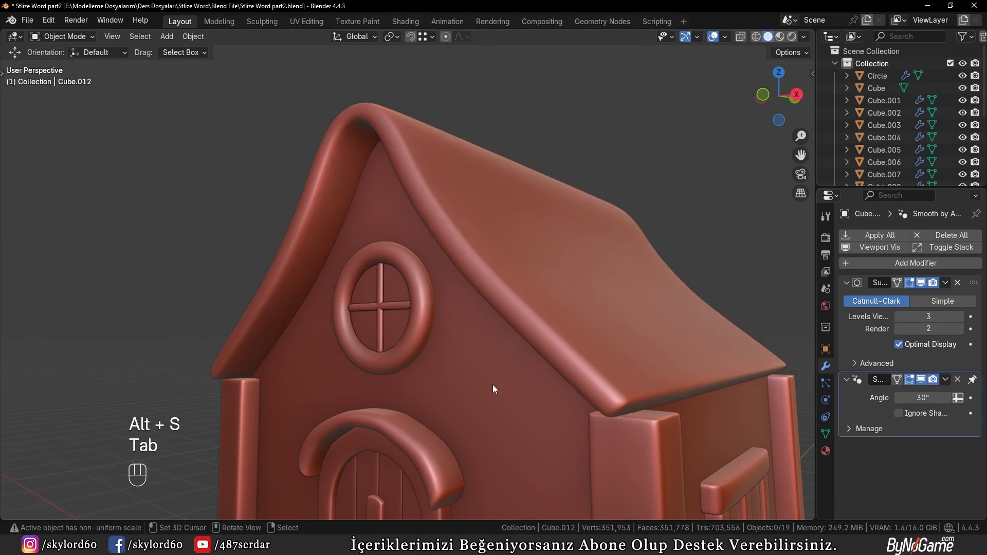
Step: Raise the roof about 2.8 cm along Z in the front wireframe view, and restore solid shading
{"action": "middle_click_drag", "start_coordinate": [492, 384], "coordinate": [510, 391]}
{"action": "scroll", "coordinate": [510, 391], "scroll_direction": "up", "scroll_amount": 3}
{"action": "scroll", "coordinate": [519, 385], "scroll_direction": "down", "scroll_amount": 3}
{"action": "key", "text": "KP_1"}
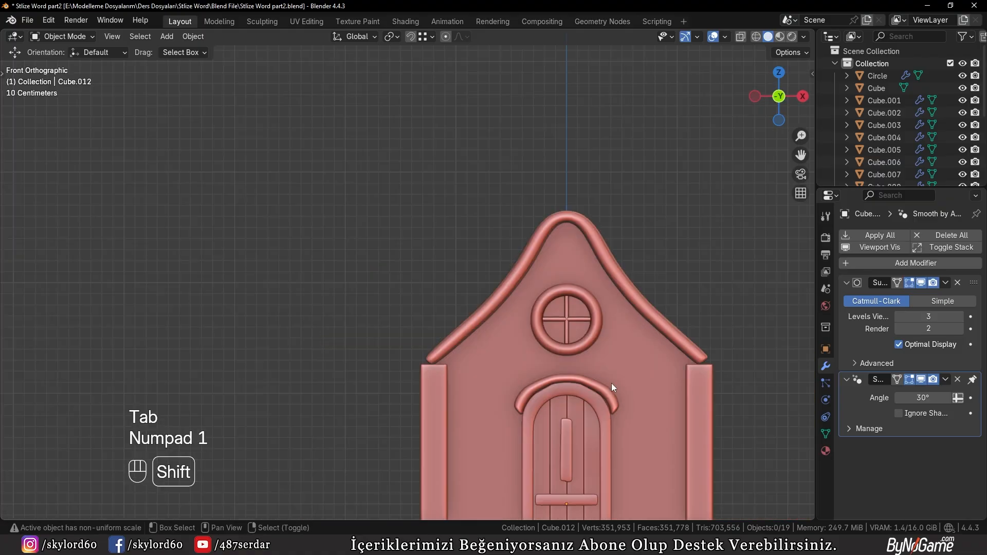
{"action": "middle_click_drag", "start_coordinate": [611, 390], "coordinate": [486, 366], "text": "shift"}
{"action": "scroll", "coordinate": [485, 365], "scroll_direction": "up", "scroll_amount": 4}
{"action": "key", "text": "z"}
{"action": "left_click", "coordinate": [432, 341]}
{"action": "scroll", "coordinate": [504, 258], "scroll_direction": "up", "scroll_amount": 2}
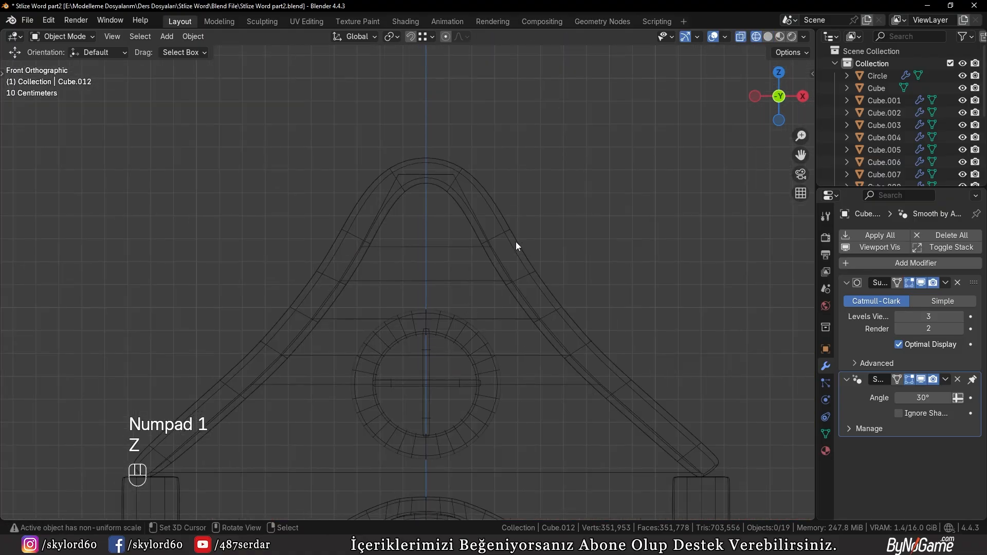
{"action": "key", "text": "g"}
{"action": "key", "text": "z"}
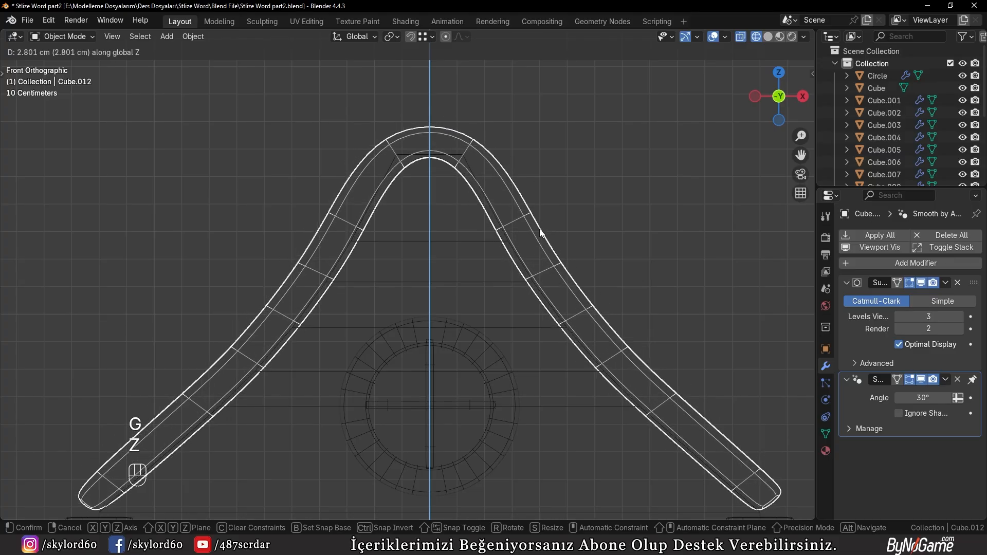
{"action": "left_click", "coordinate": [539, 229]}
{"action": "key", "text": "z"}
Step: Edge-slide the lengthwise loop near the roof's right eave up the slope by a factor of about 0.13
{"action": "middle_click_drag", "start_coordinate": [553, 233], "coordinate": [449, 233]}
{"action": "scroll", "coordinate": [483, 248], "scroll_direction": "down", "scroll_amount": 5}
{"action": "scroll", "coordinate": [476, 230], "scroll_direction": "up", "scroll_amount": 3}
{"action": "scroll", "coordinate": [495, 259], "scroll_direction": "down", "scroll_amount": 3}
{"action": "key", "text": "Tab"}
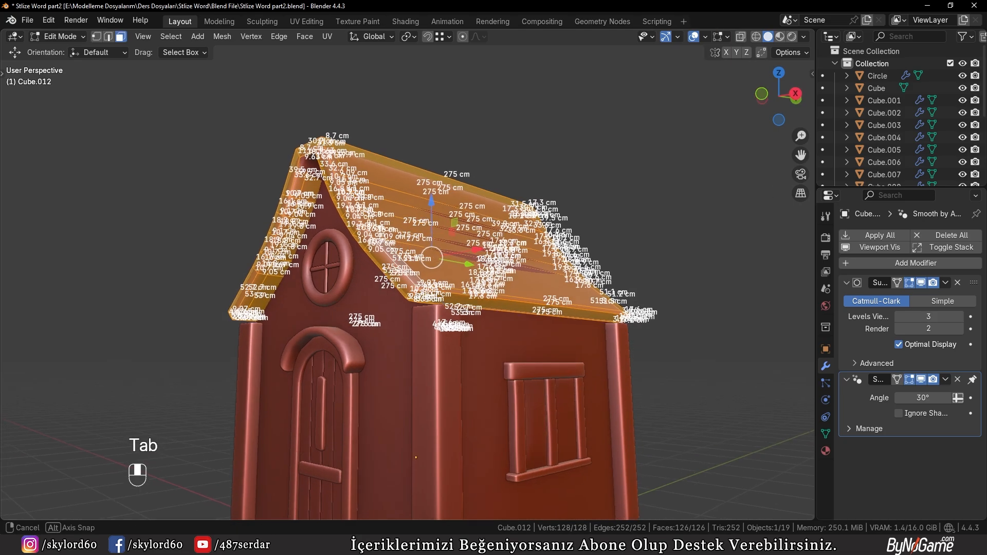
{"action": "key", "text": "3"}
{"action": "scroll", "coordinate": [465, 315], "scroll_direction": "up", "scroll_amount": 6}
{"action": "left_click", "coordinate": [566, 344], "text": "alt"}
{"action": "key", "text": "2"}
{"action": "key", "text": "a"}
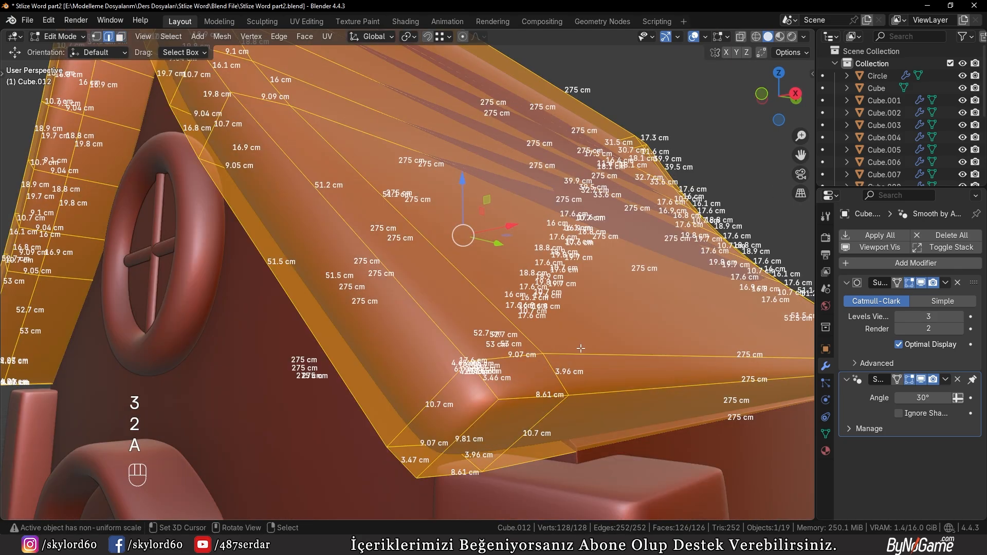
{"action": "key", "text": "a"}
{"action": "left_click", "coordinate": [586, 359], "text": "alt"}
{"action": "key", "text": "g"}
{"action": "key", "text": "g"}
{"action": "left_click", "coordinate": [793, 352]}
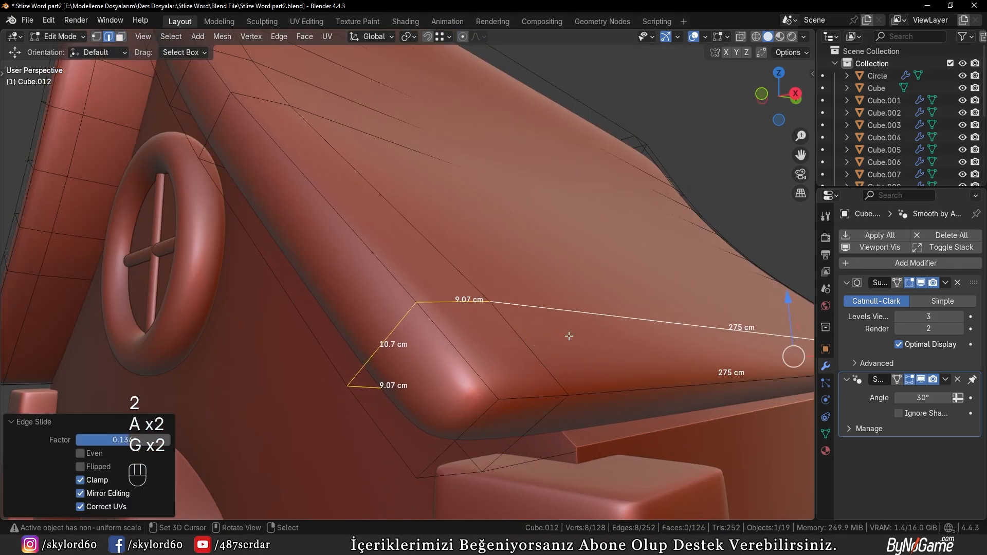
Step: Edge-slide the matching lengthwise loop near the opposite eave, and return to object mode
{"action": "scroll", "coordinate": [793, 352], "scroll_direction": "down", "scroll_amount": 5}
{"action": "middle_click_drag", "start_coordinate": [514, 308], "coordinate": [445, 350]}
{"action": "left_click", "coordinate": [329, 339], "text": "alt"}
{"action": "key", "text": "g"}
{"action": "key", "text": "g"}
{"action": "left_click", "coordinate": [376, 336]}
{"action": "key", "text": "Tab"}
{"action": "key", "text": "Tab"}
{"action": "key", "text": "Tab"}
{"action": "middle_click_drag", "start_coordinate": [525, 366], "coordinate": [732, 433]}
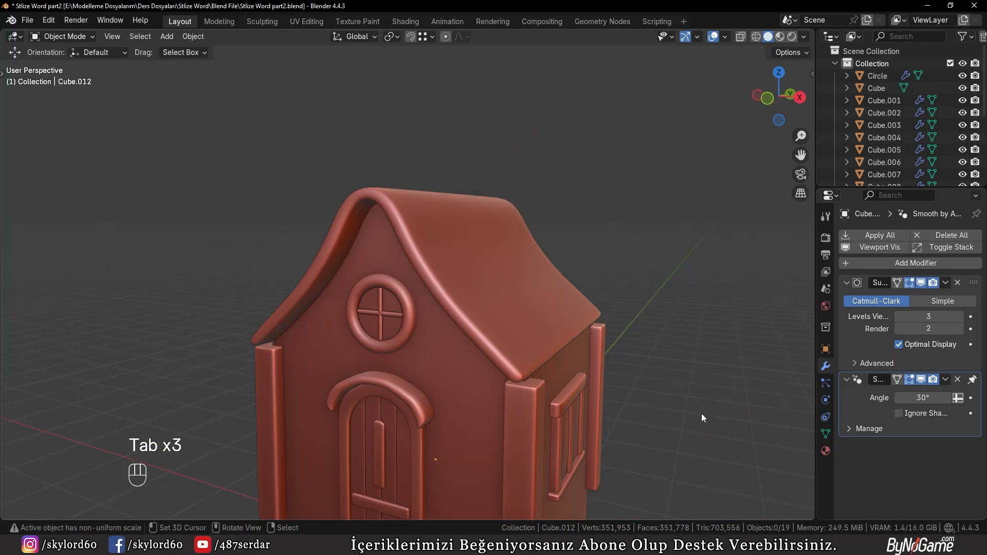
Step: Duplicate the front right corner post and place the copy beside the house, about 99 cm along X and 129 cm up
{"action": "middle_click_drag", "start_coordinate": [338, 158], "coordinate": [545, 372]}
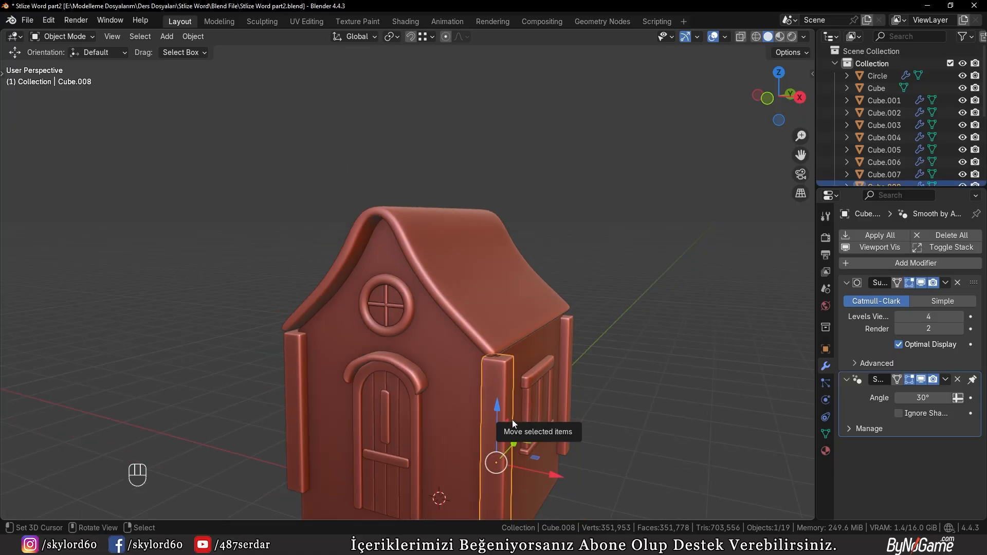
{"action": "key", "text": "KP_1"}
{"action": "key", "text": "shift+d"}
{"action": "left_click", "coordinate": [649, 307]}
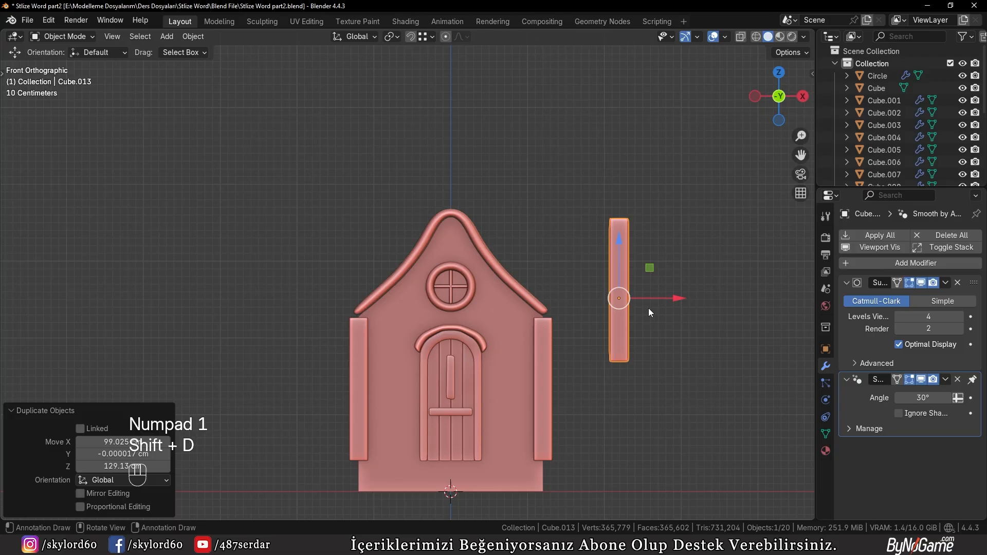
{"action": "scroll", "coordinate": [601, 310], "scroll_direction": "up", "scroll_amount": 2}
Step: Try to rotate the copied post by 90 degrees in the front view
{"action": "key", "text": "r"}
{"action": "key", "text": "Escape"}
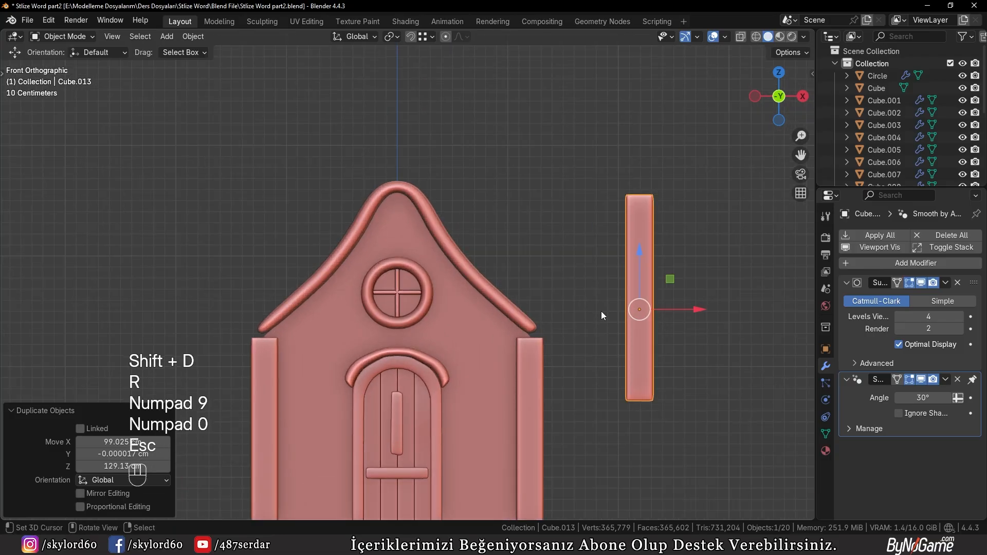
{"action": "key", "text": "r"}
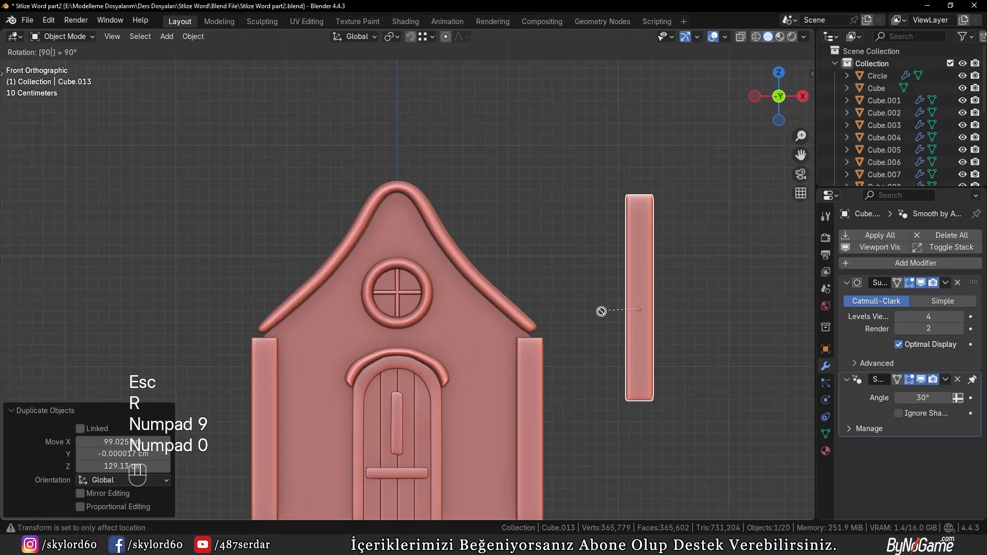
{"action": "key", "text": "Escape"}
{"action": "key", "text": "r"}
{"action": "right_click", "coordinate": [635, 251]}
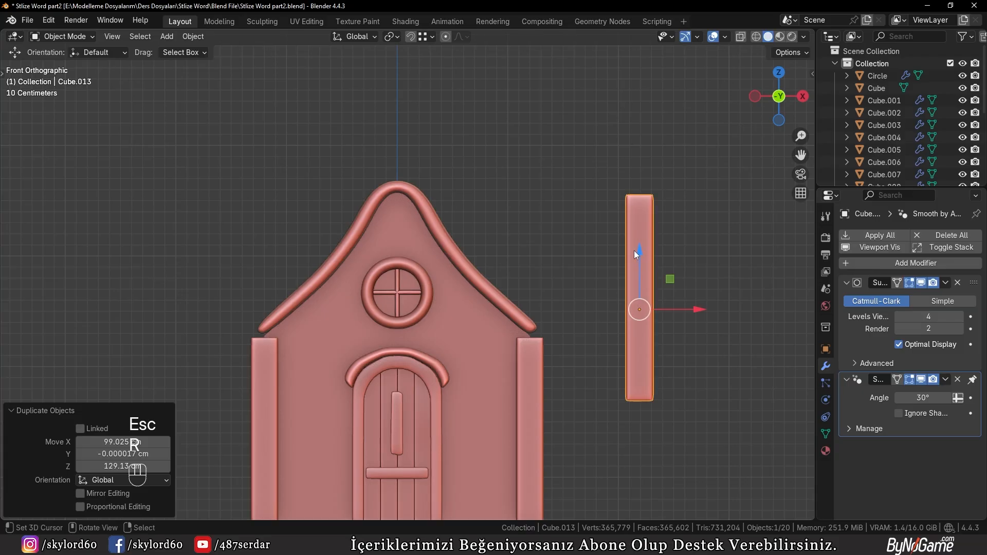
Step: Open the object properties to examine the copied post's transform values
{"action": "key", "text": "n"}
{"action": "key", "text": "n"}
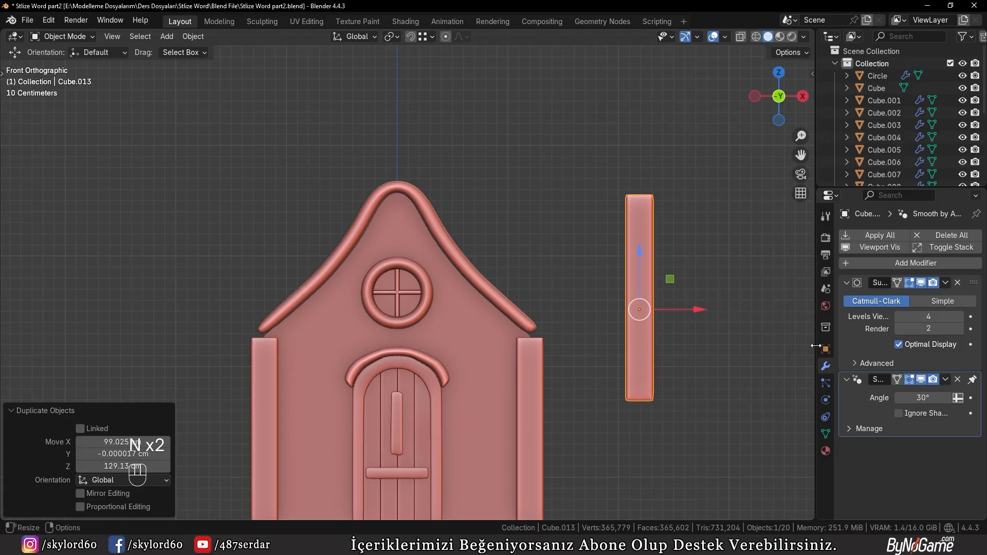
{"action": "left_click", "coordinate": [825, 349]}
{"action": "key", "text": "n"}
{"action": "key", "text": "n"}
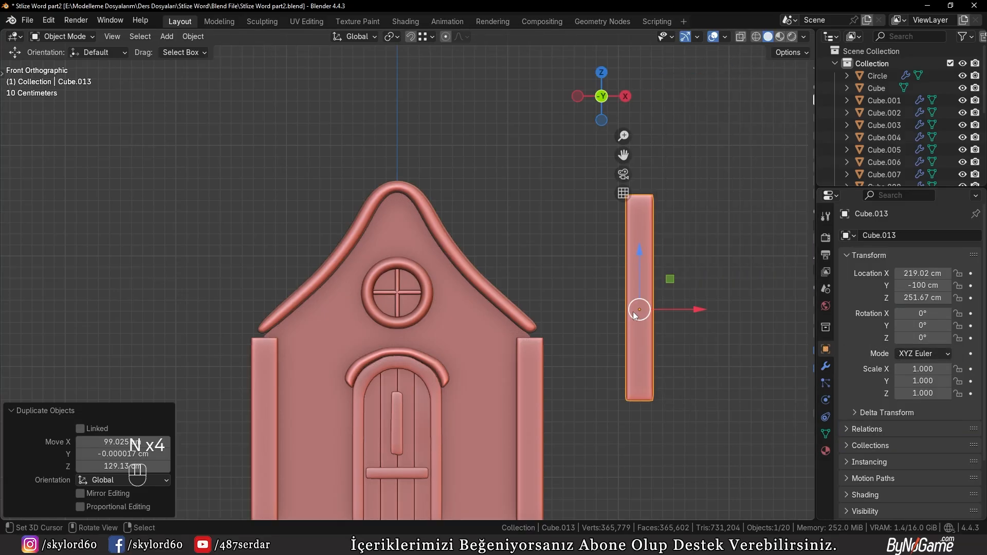
Step: Try rotating the copied post again, and delete that copy
{"action": "key", "text": "r"}
{"action": "right_click", "coordinate": [725, 308]}
{"action": "key", "text": "r"}
{"action": "right_click", "coordinate": [711, 290]}
{"action": "right_click", "coordinate": [633, 309]}
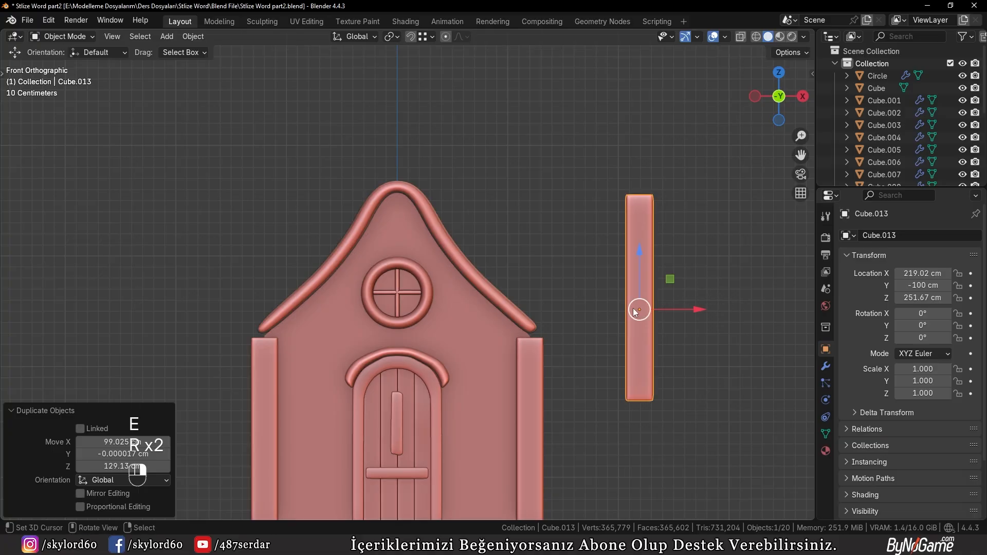
{"action": "key", "text": "x"}
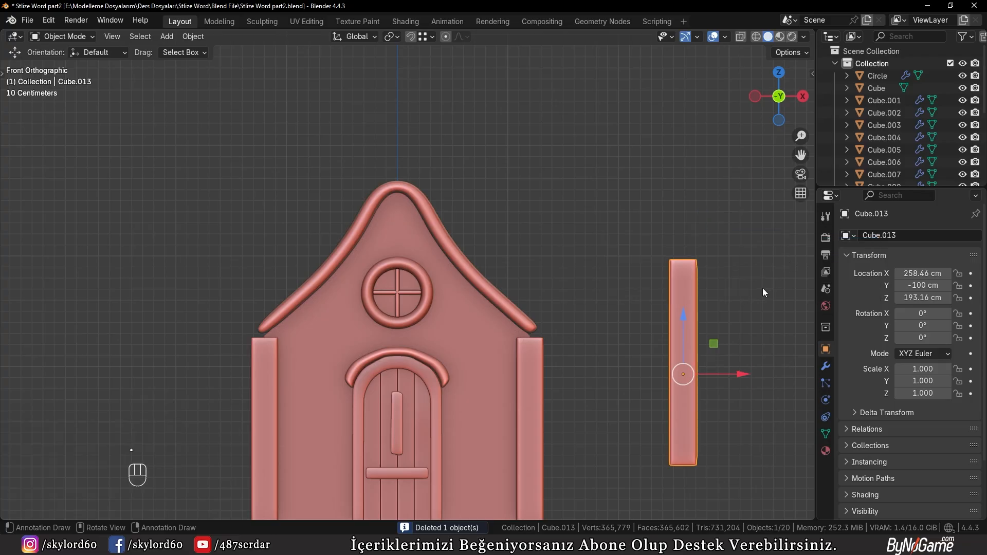
Step: Test a free rotation on the new post copy, cancel it, and frame the copy in the view
{"action": "key", "text": "r"}
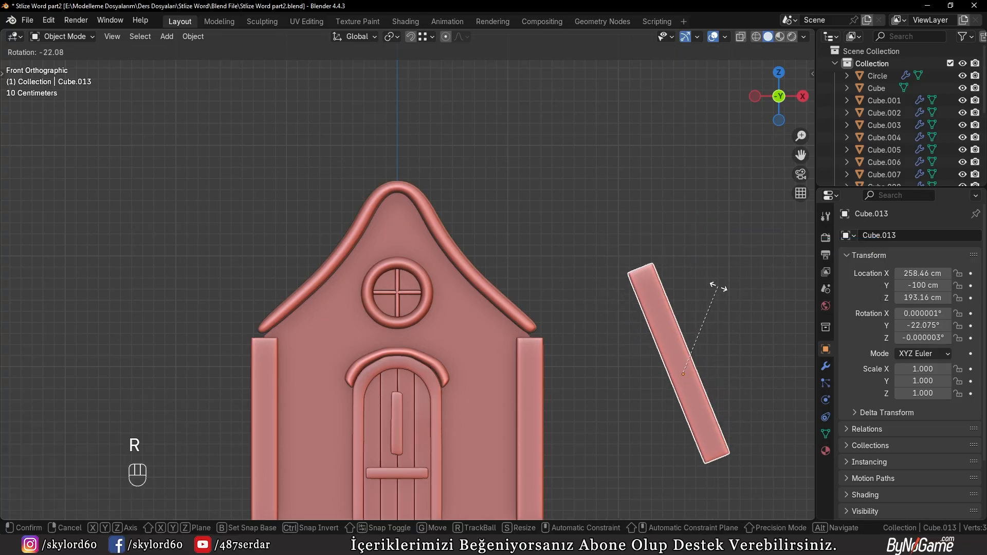
{"action": "right_click", "coordinate": [718, 287]}
{"action": "key", "text": "period"}
{"action": "left_click", "coordinate": [658, 190]}
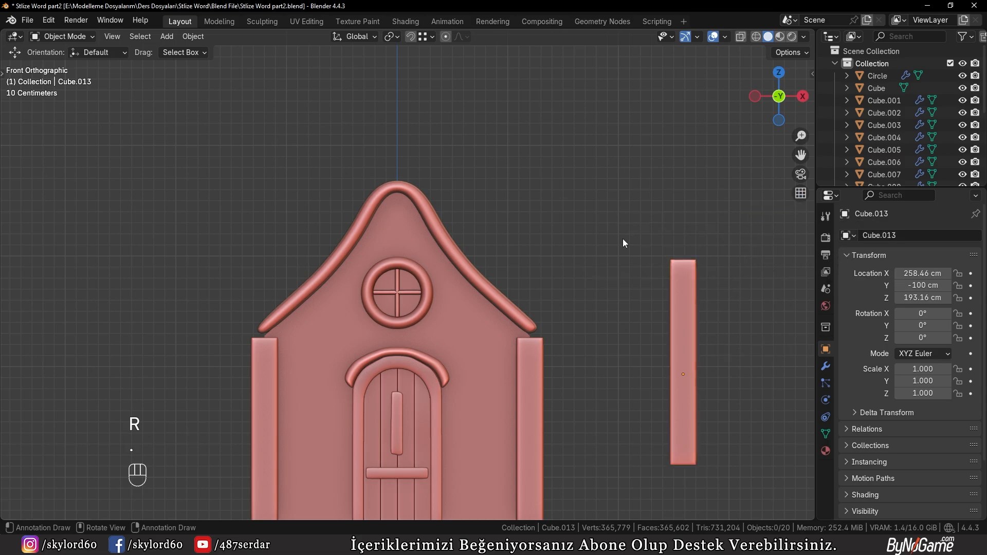
{"action": "key", "text": "KP_Decimal"}
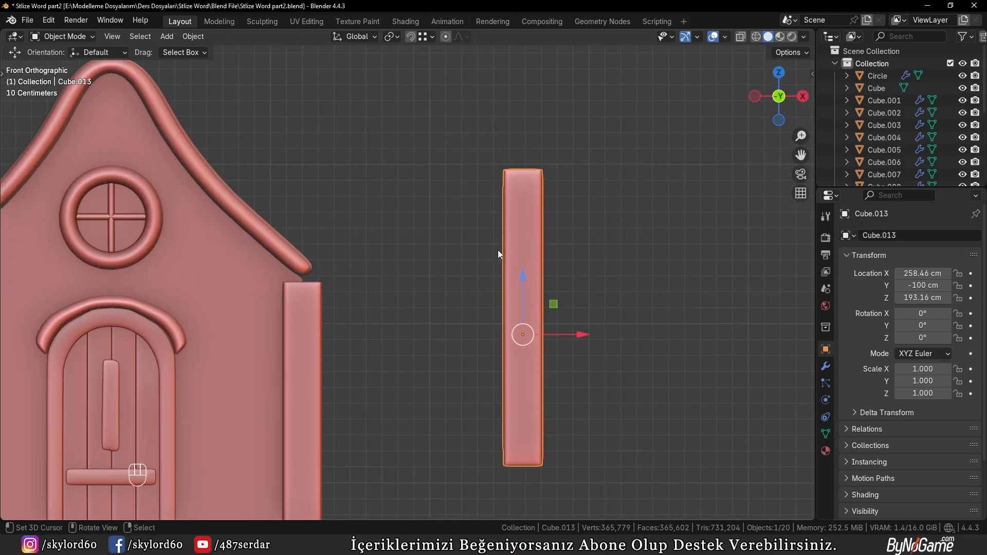
Step: Scale the copied post's two middle lengthwise edge loops closer together along the global Y axis
{"action": "key", "text": "Tab"}
{"action": "middle_click_drag", "start_coordinate": [498, 252], "coordinate": [340, 363]}
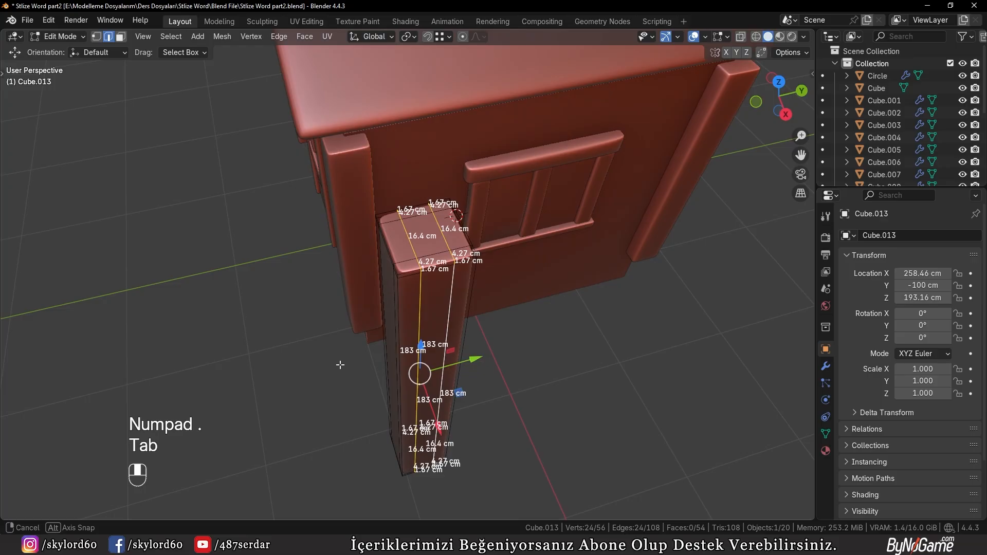
{"action": "scroll", "coordinate": [361, 356], "scroll_direction": "up", "scroll_amount": 3}
{"action": "key", "text": "s"}
{"action": "key", "text": "y"}
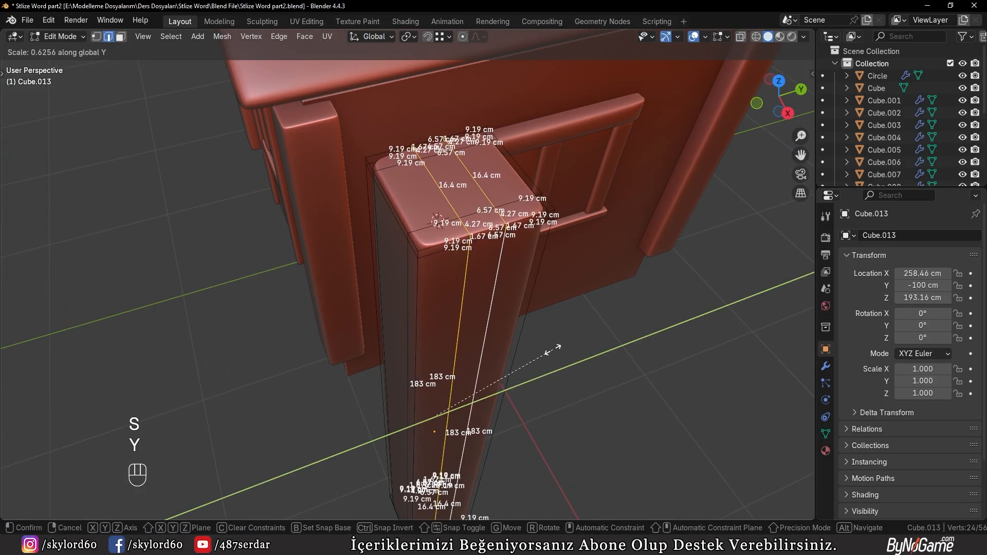
{"action": "left_click", "coordinate": [513, 397]}
{"action": "middle_click_drag", "start_coordinate": [514, 397], "coordinate": [441, 251]}
{"action": "key", "text": "a"}
{"action": "key", "text": "alt+a"}
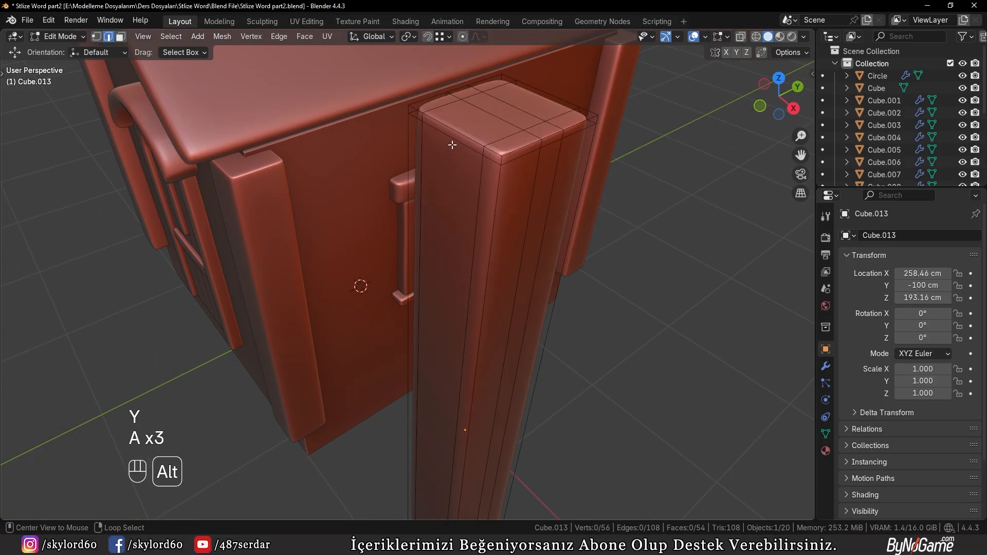
Step: Scale the horizontal edge loops near the post's two ends to 0.731 along Z, rounding the ends
{"action": "middle_click_drag", "start_coordinate": [457, 157], "coordinate": [484, 323], "text": "shift"}
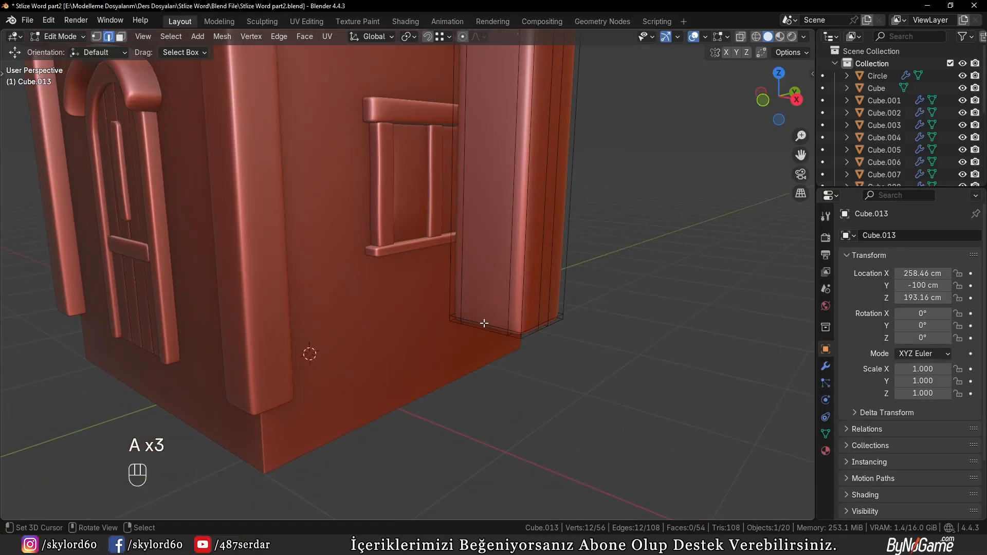
{"action": "key", "text": "s"}
{"action": "key", "text": "z"}
{"action": "left_click", "coordinate": [665, 280]}
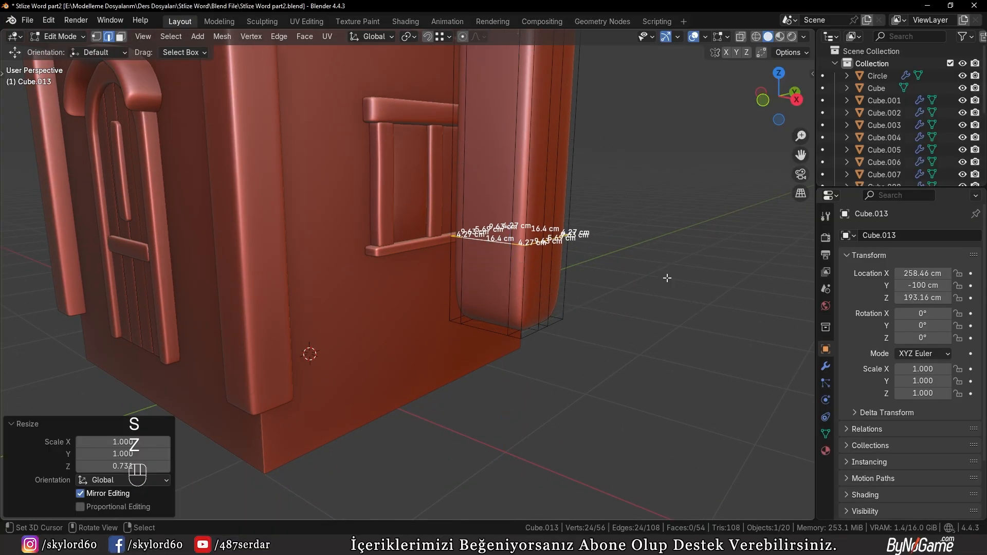
{"action": "key", "text": "a"}
{"action": "middle_click_drag", "start_coordinate": [665, 279], "coordinate": [606, 308]}
{"action": "key", "text": "a"}
{"action": "middle_click_drag", "start_coordinate": [468, 308], "coordinate": [467, 364], "text": "shift"}
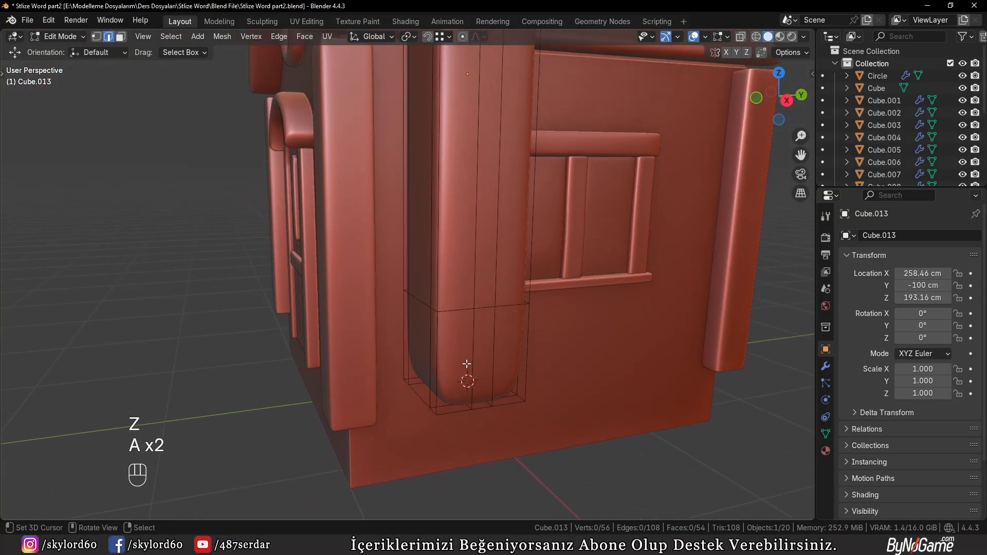
Step: Scale the post's other pair of lengthwise edge loops to about 0.49 along the global X axis
{"action": "scroll", "coordinate": [450, 362], "scroll_direction": "up", "scroll_amount": 4}
{"action": "middle_click_drag", "start_coordinate": [617, 355], "coordinate": [627, 403]}
{"action": "key", "text": "s"}
{"action": "key", "text": "x"}
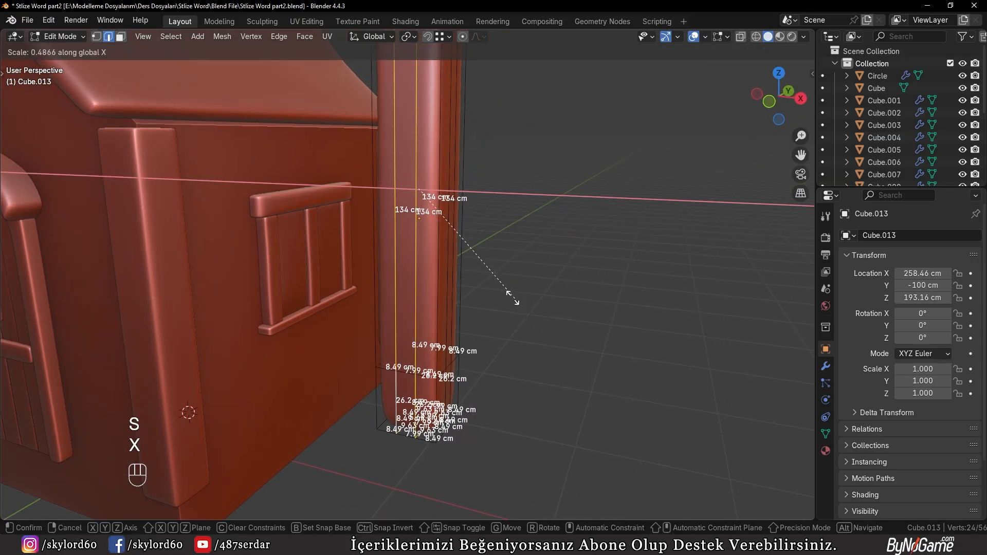
{"action": "left_click", "coordinate": [512, 298]}
{"action": "key", "text": "Tab"}
{"action": "middle_click_drag", "start_coordinate": [513, 298], "coordinate": [490, 354]}
Step: Spread the post's upper and lower horizontal edge loops apart by a factor of about 1.2 along Z
{"action": "key", "text": "Tab"}
{"action": "left_click", "coordinate": [428, 385], "text": "alt"}
{"action": "middle_click_drag", "start_coordinate": [428, 385], "coordinate": [471, 415]}
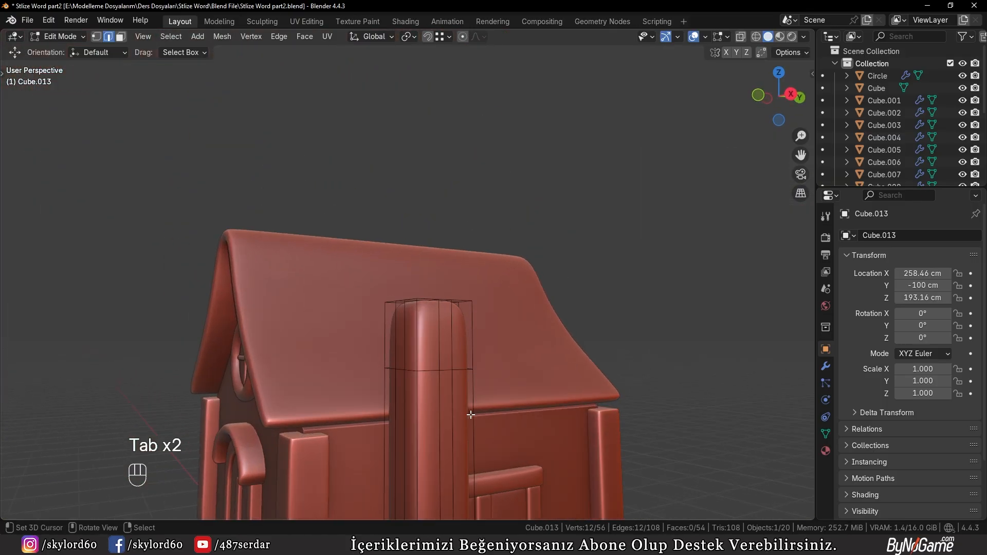
{"action": "key", "text": "s"}
{"action": "key", "text": "z"}
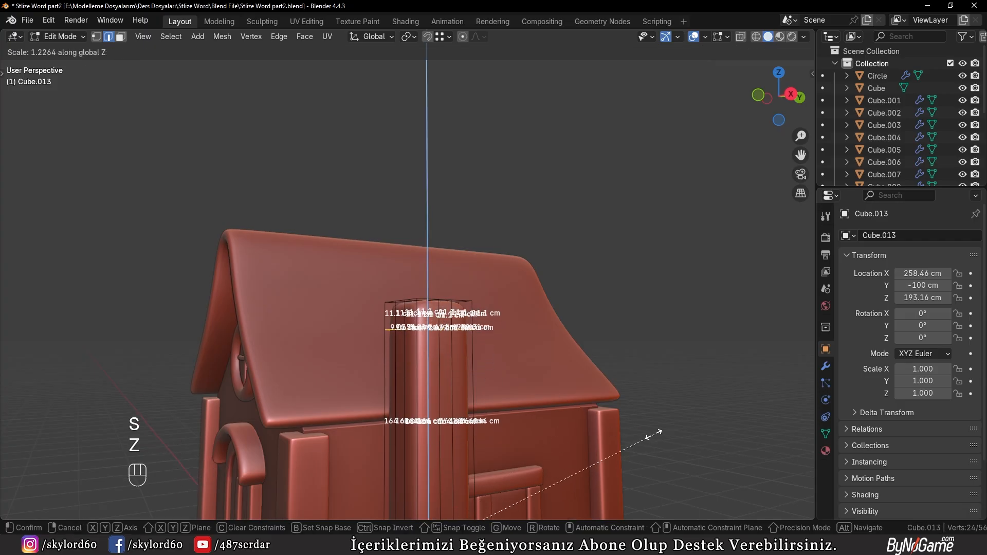
{"action": "left_click", "coordinate": [643, 429]}
{"action": "key", "text": "Tab"}
{"action": "middle_click_drag", "start_coordinate": [628, 423], "coordinate": [381, 457]}
Step: Narrow the gap between the post's lengthwise loops further, scaling them to about 0.48 along global Y
{"action": "key", "text": "Tab"}
{"action": "key", "text": "a"}
{"action": "key", "text": "a"}
{"action": "scroll", "coordinate": [347, 304], "scroll_direction": "up", "scroll_amount": 3}
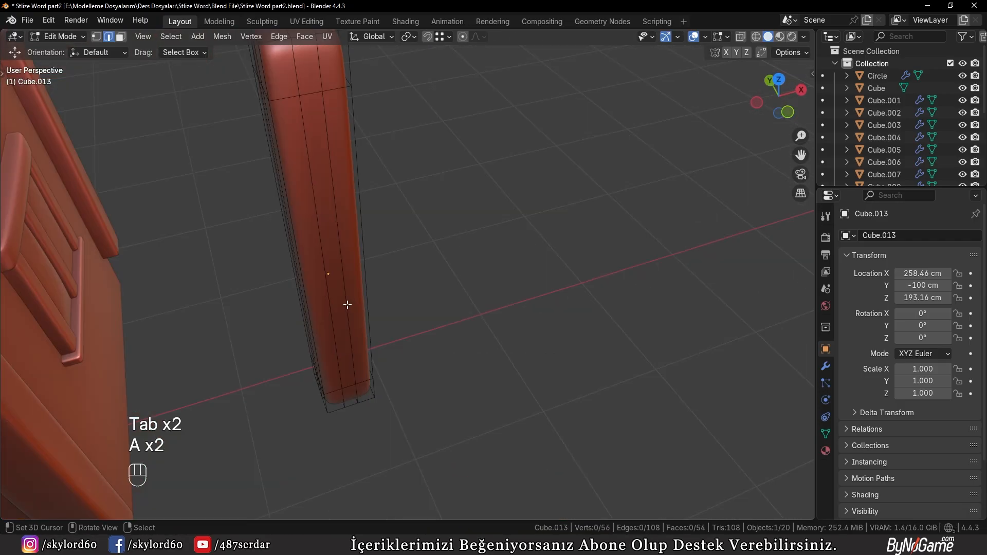
{"action": "middle_click_drag", "start_coordinate": [347, 304], "coordinate": [495, 405]}
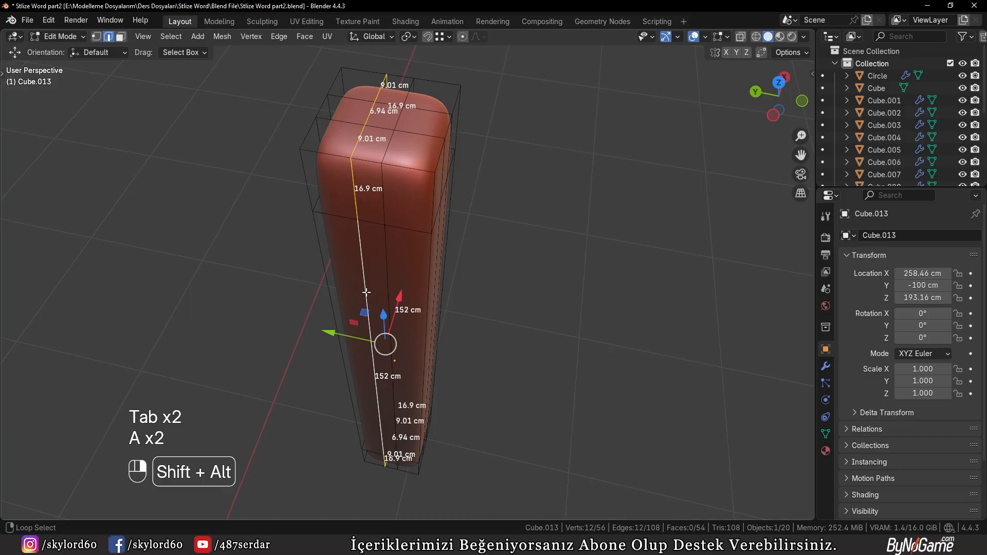
{"action": "key", "text": "s"}
{"action": "key", "text": "y"}
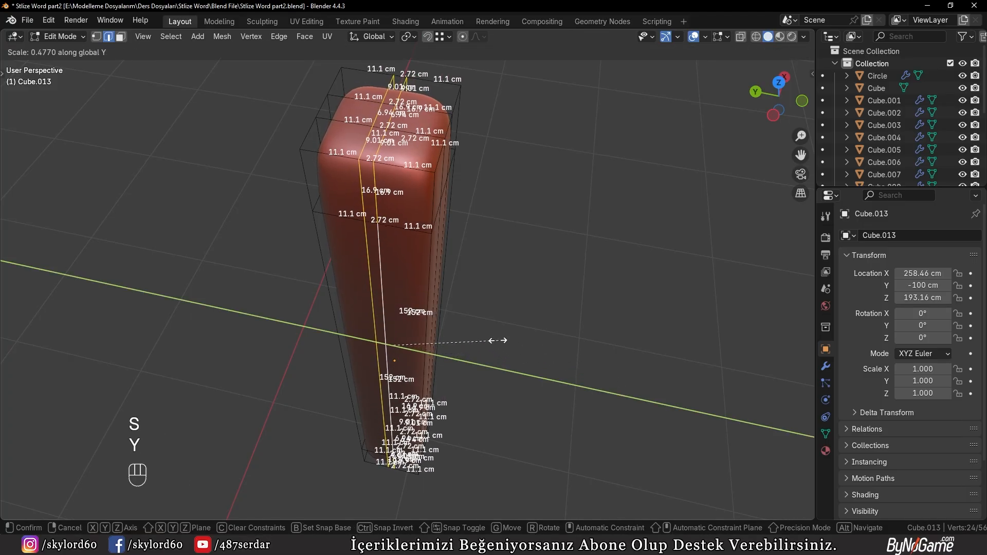
{"action": "left_click", "coordinate": [497, 341]}
{"action": "middle_click_drag", "start_coordinate": [451, 345], "coordinate": [447, 378]}
Step: Bring the remaining pair of lengthwise loops closer together along global X to soften the post's edges
{"action": "key", "text": "a"}
{"action": "key", "text": "a"}
{"action": "key", "text": "s"}
{"action": "key", "text": "x"}
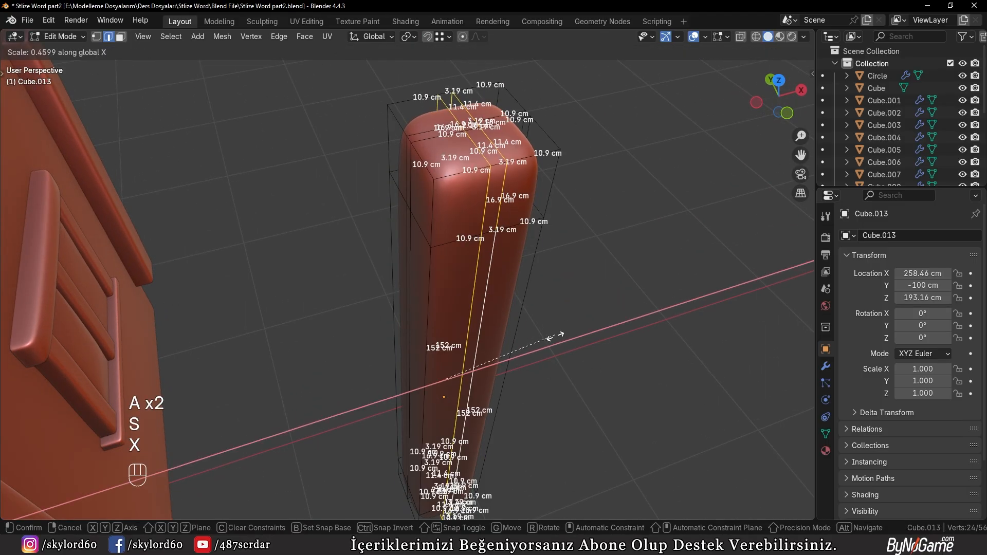
{"action": "left_click", "coordinate": [512, 357]}
{"action": "key", "text": "Tab"}
{"action": "middle_click_drag", "start_coordinate": [493, 369], "coordinate": [469, 357]}
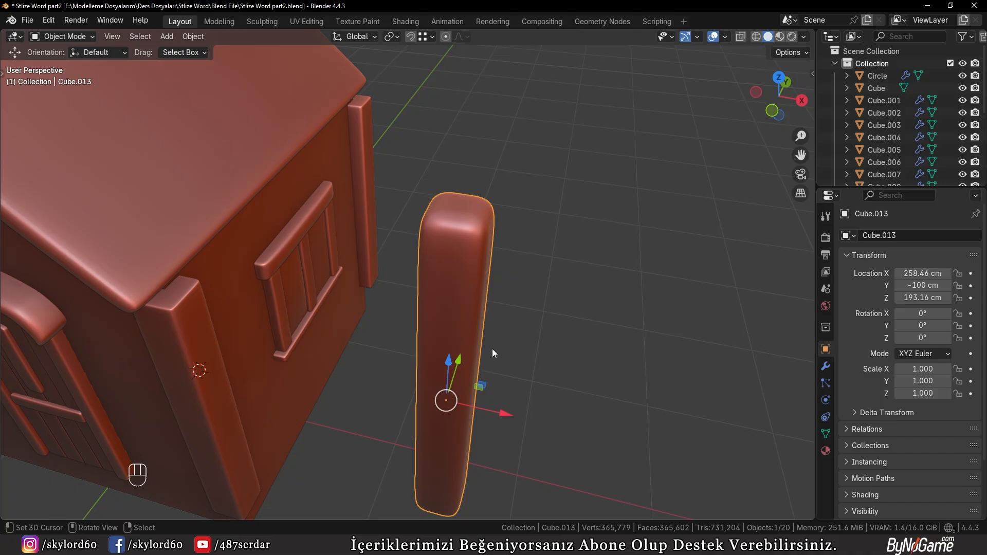
{"action": "left_click", "coordinate": [492, 348]}
{"action": "key", "text": "shift+a"}
{"action": "mouse_move", "coordinate": [600, 282]}
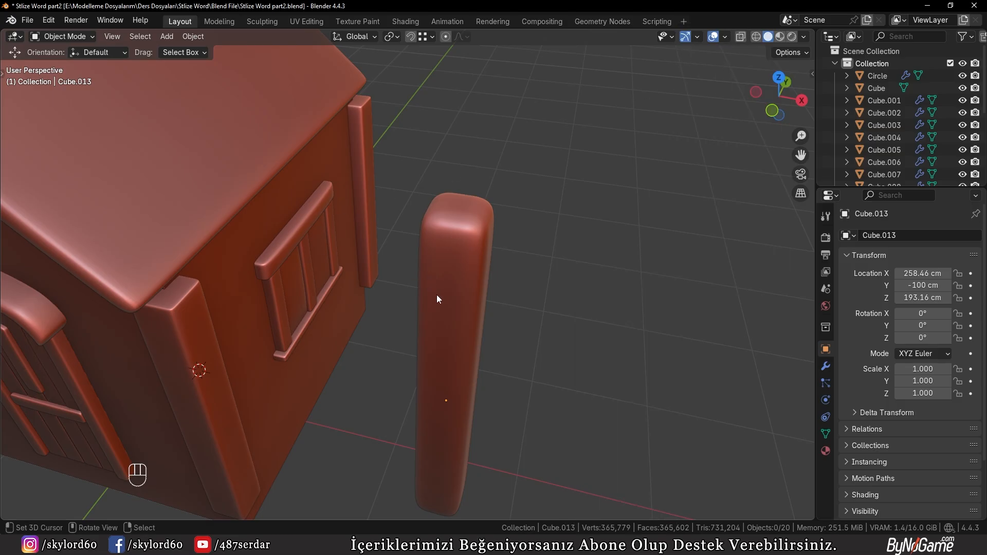
Step: In the front view, place the rounded post along the roof's right slope, tilted to about -41° around Y
{"action": "left_click", "coordinate": [436, 294]}
{"action": "middle_click_drag", "start_coordinate": [437, 294], "coordinate": [588, 350]}
{"action": "key", "text": "KP_1"}
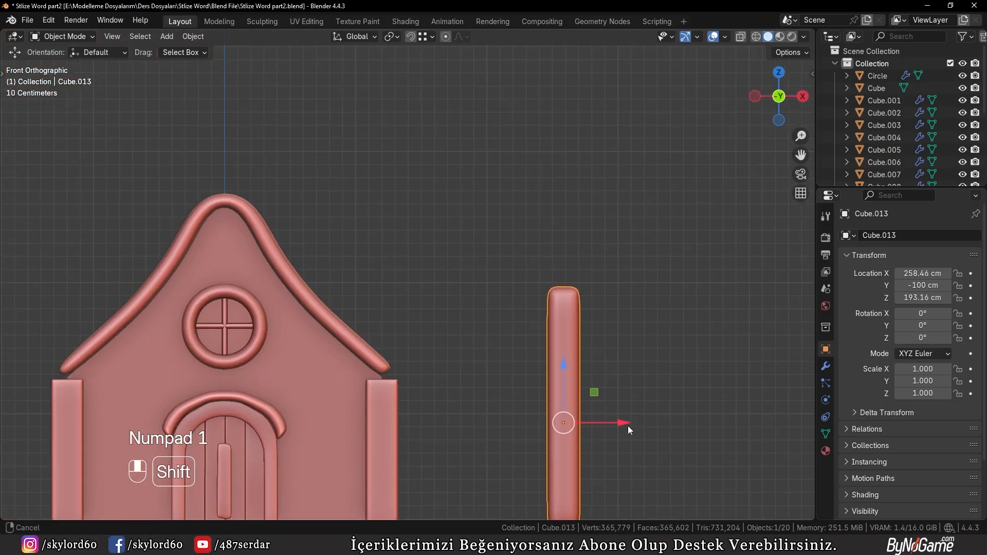
{"action": "key", "text": "g"}
{"action": "left_click", "coordinate": [470, 260]}
{"action": "key", "text": "r"}
{"action": "left_click", "coordinate": [506, 204]}
{"action": "key", "text": "g"}
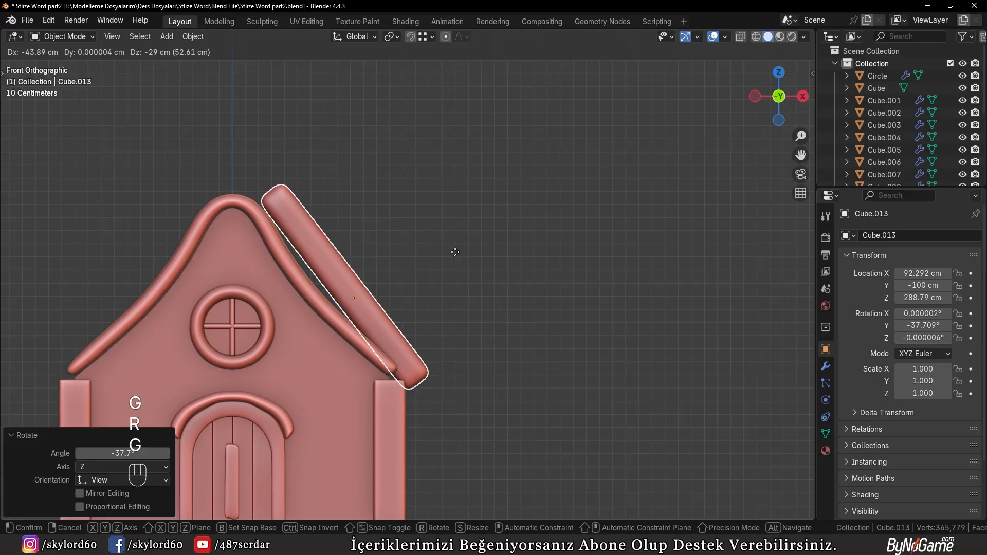
{"action": "left_click", "coordinate": [453, 252]}
{"action": "key", "text": "r"}
{"action": "left_click", "coordinate": [455, 243]}
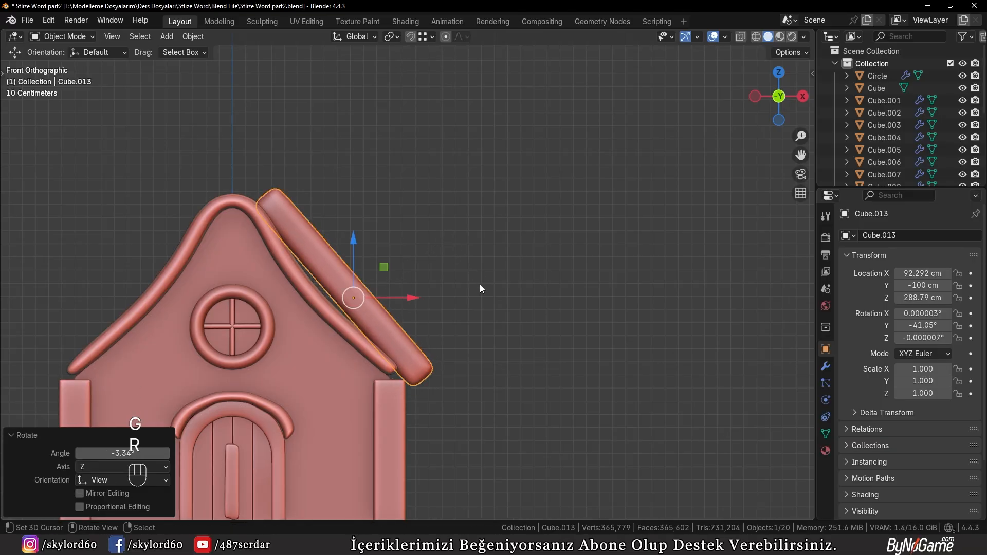
Step: In the side view, move the beam about 15.5 cm in the negative Y direction, towards the roof's front edge
{"action": "key", "text": "KP_3"}
{"action": "key", "text": "g"}
{"action": "key", "text": "y"}
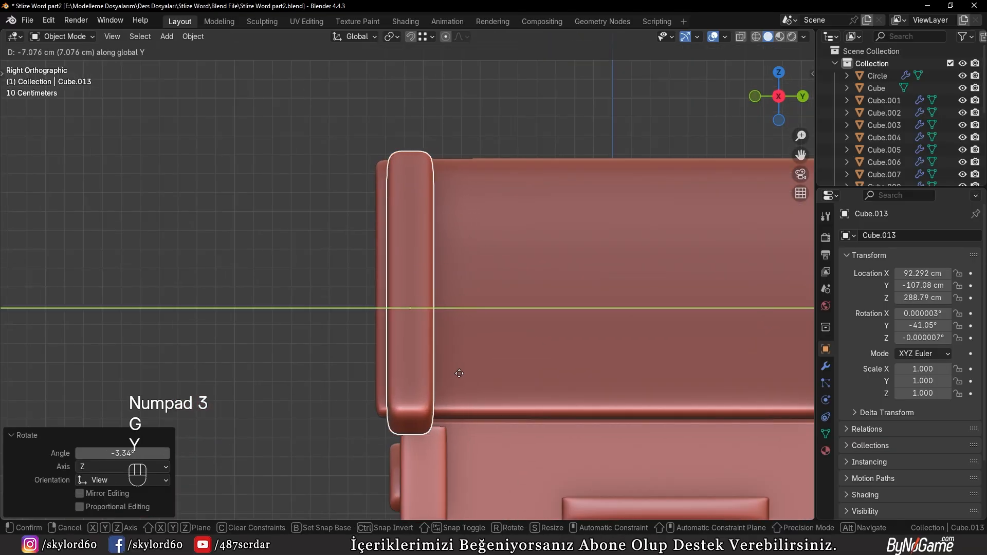
{"action": "left_click", "coordinate": [445, 373]}
Step: In the front view, shift the beam about 8.8 cm in negative X and 9.9 cm up
{"action": "key", "text": "KP_1"}
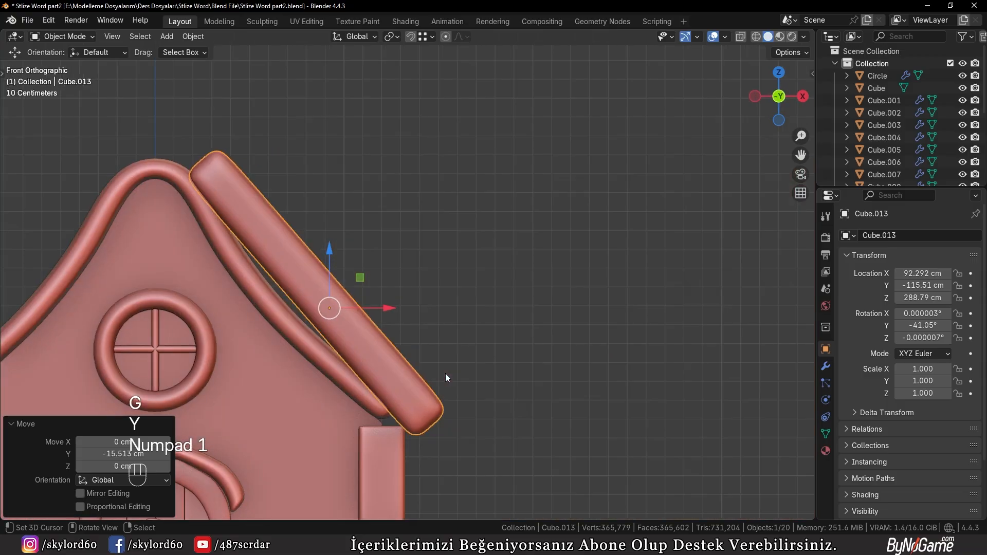
{"action": "scroll", "coordinate": [418, 378], "scroll_direction": "up", "scroll_amount": 3}
{"action": "middle_click_drag", "start_coordinate": [418, 373], "coordinate": [531, 397], "text": "shift"}
{"action": "key", "text": "g"}
{"action": "left_click", "coordinate": [487, 363]}
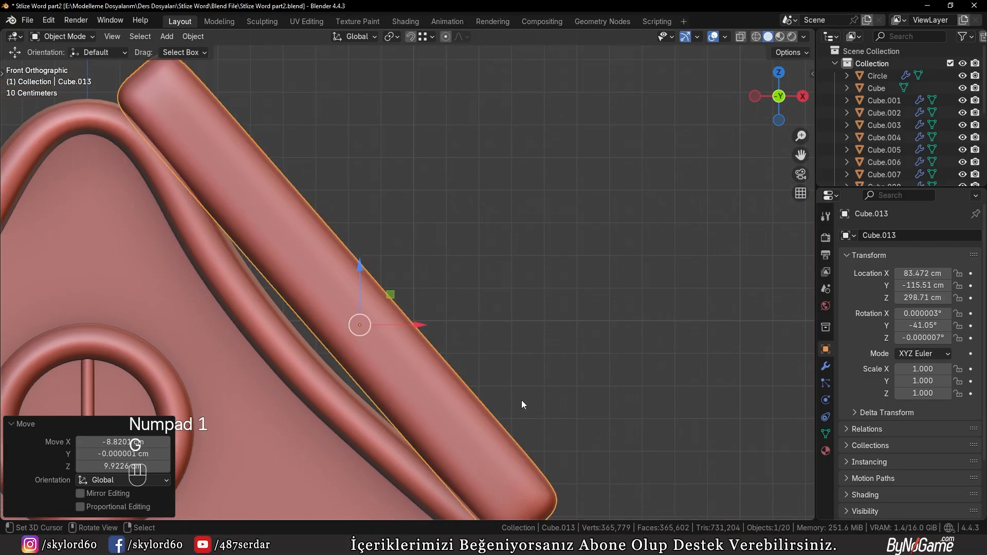
Step: Try lengthening the beam by a factor of 1.148 along its local Z axis and applying its scale, and undo both
{"action": "scroll", "coordinate": [521, 400], "scroll_direction": "down", "scroll_amount": 1}
{"action": "key", "text": "s"}
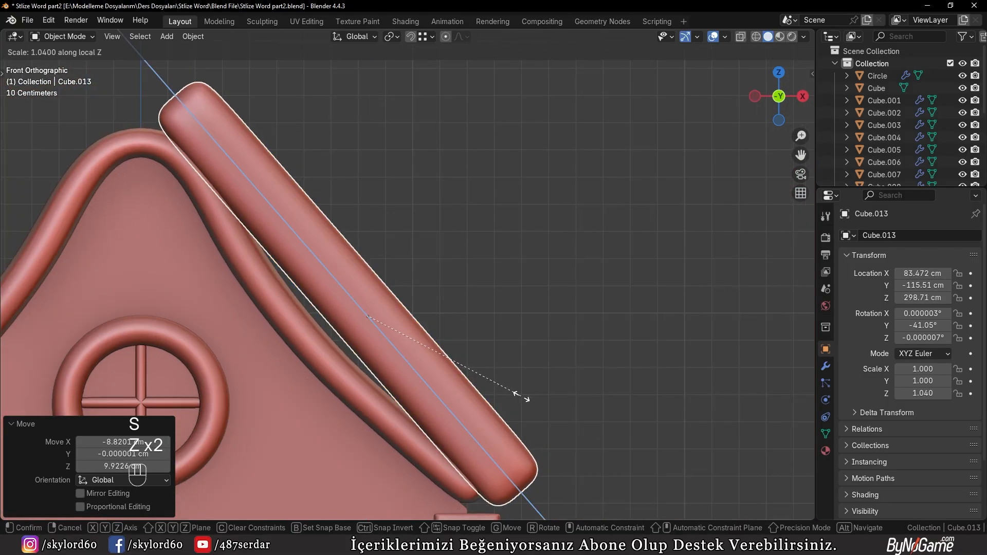
{"action": "left_click", "coordinate": [530, 374]}
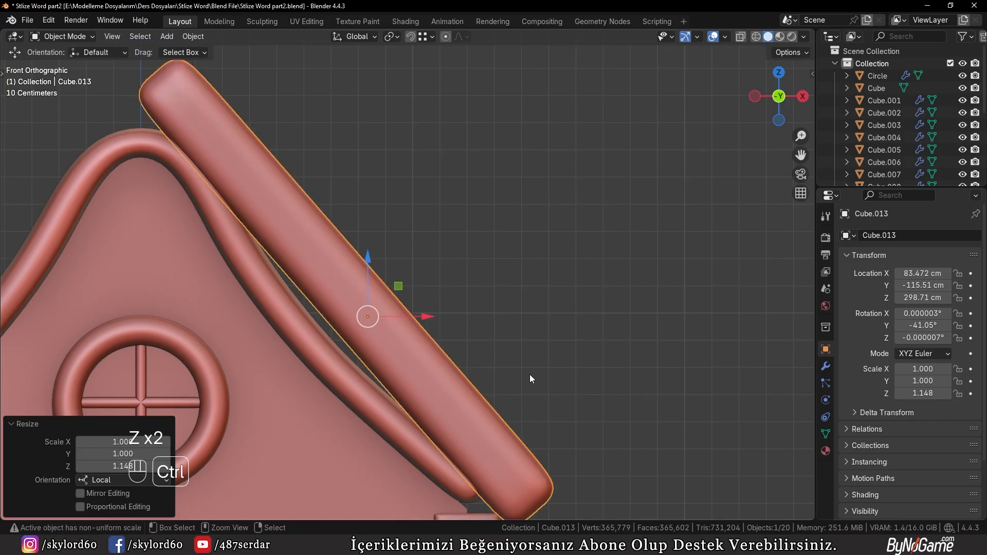
{"action": "key", "text": "ctrl+a"}
{"action": "left_click", "coordinate": [501, 364]}
{"action": "scroll", "coordinate": [507, 375], "scroll_direction": "down", "scroll_amount": 2}
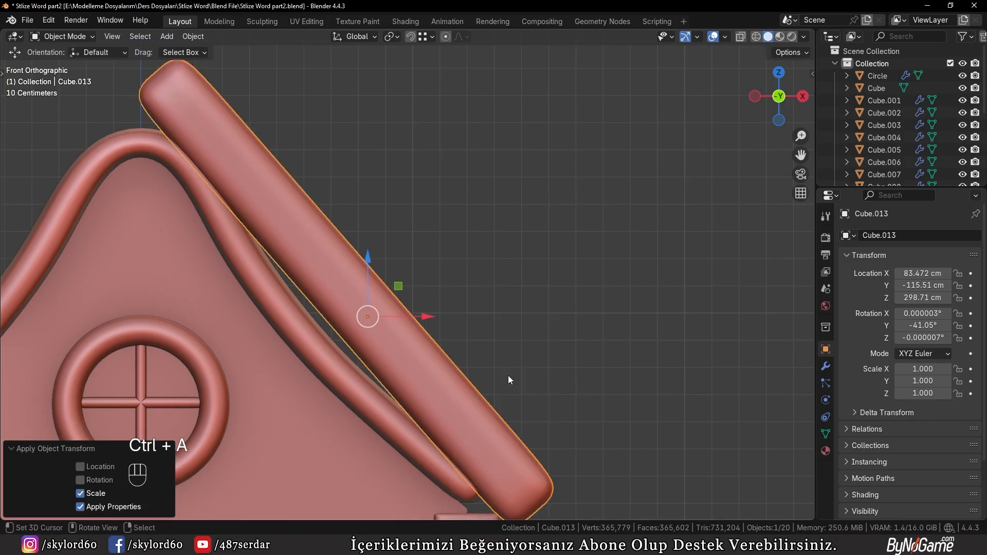
{"action": "key", "text": "ctrl+z"}
{"action": "key", "text": "ctrl+z"}
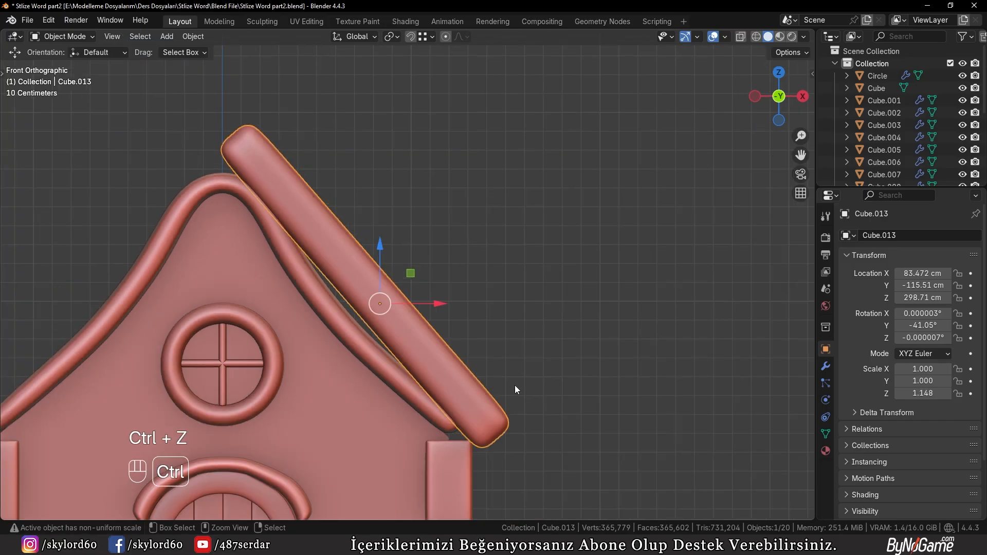
Step: Move the beam about 4.3 cm in positive X and 6.3 cm down against the roof slope
{"action": "key", "text": "g"}
{"action": "left_click", "coordinate": [526, 406]}
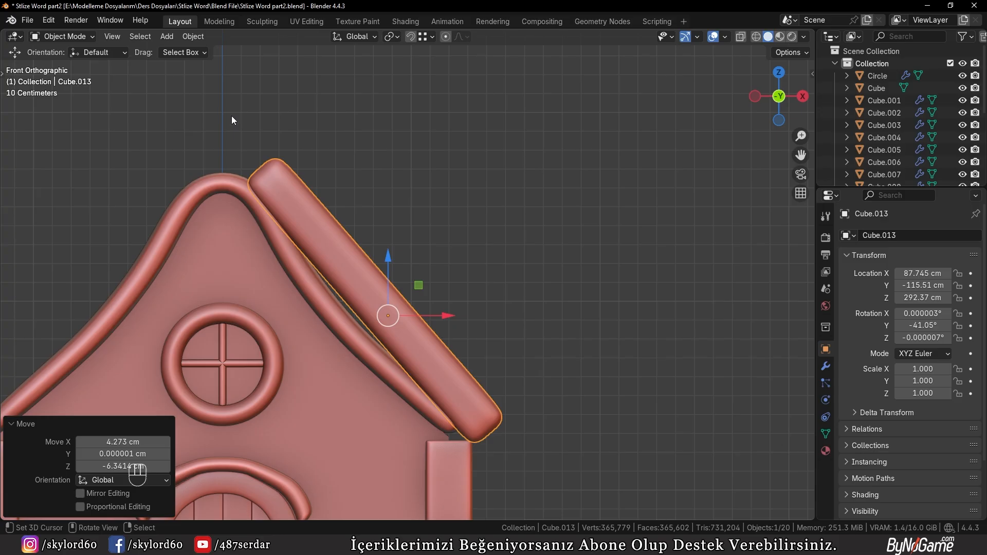
{"action": "left_click_drag", "start_coordinate": [260, 148], "coordinate": [234, 187]}
{"action": "right_click_drag", "start_coordinate": [216, 149], "coordinate": [210, 150]}
{"action": "middle_click_drag", "start_coordinate": [303, 281], "coordinate": [219, 304]}
Step: Add one centred edge loop across the middle of the sloping beam
{"action": "key", "text": "KP_1"}
{"action": "key", "text": "Tab"}
{"action": "scroll", "coordinate": [250, 307], "scroll_direction": "up", "scroll_amount": 4}
{"action": "scroll", "coordinate": [250, 308], "scroll_direction": "up", "scroll_amount": 3, "text": "ctrl"}
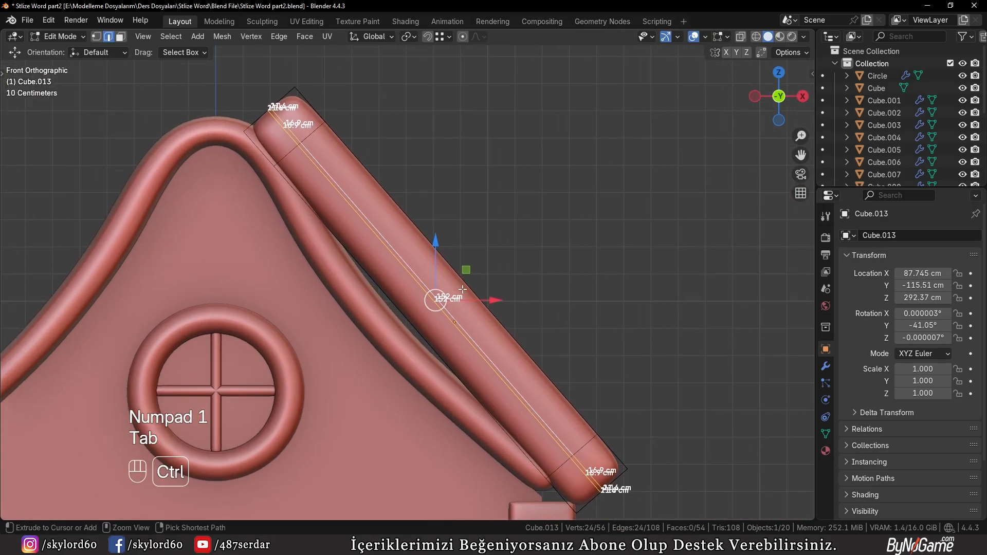
{"action": "key", "text": "ctrl+r"}
{"action": "left_click", "coordinate": [466, 289]}
{"action": "right_click", "coordinate": [466, 289]}
{"action": "scroll", "coordinate": [466, 289], "scroll_direction": "down", "scroll_amount": 2}
{"action": "scroll", "coordinate": [468, 290], "scroll_direction": "up", "scroll_amount": 6}
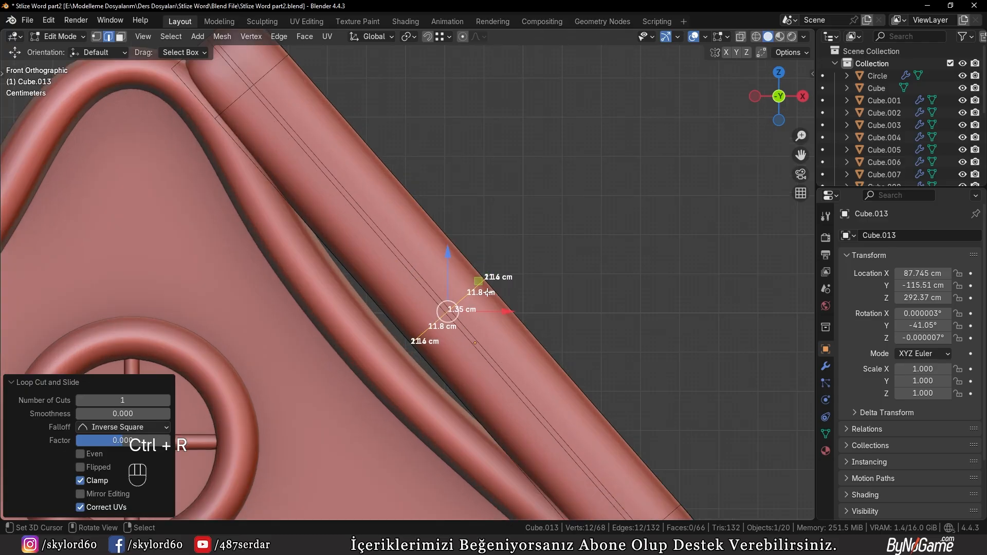
Step: Try moving the middle loop about 3.3 cm in negative X and 2.6 cm down towards the roof curve
{"action": "key", "text": "g"}
{"action": "left_click", "coordinate": [473, 303]}
{"action": "scroll", "coordinate": [473, 302], "scroll_direction": "down", "scroll_amount": 4}
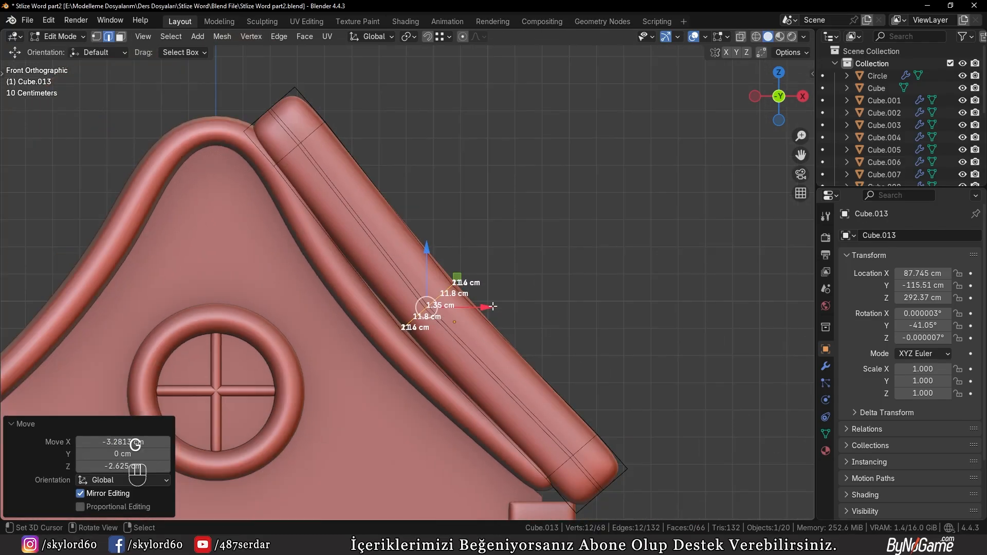
Step: Try beveling the middle loop 37 cm wide with 6 segments, and undo the bevel and the loop's move
{"action": "scroll", "coordinate": [476, 287], "scroll_direction": "up", "scroll_amount": 2}
{"action": "key", "text": "ctrl+b"}
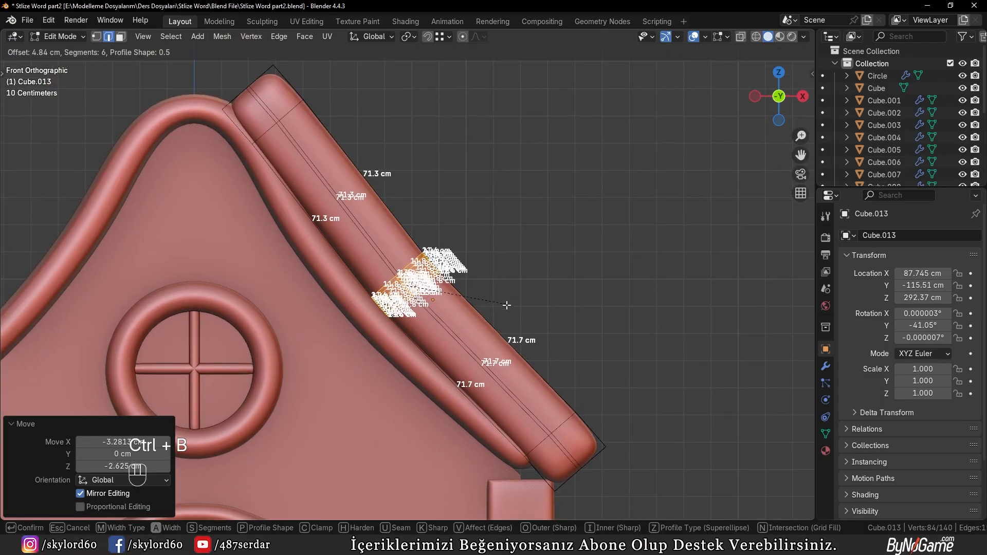
{"action": "scroll", "coordinate": [534, 324], "scroll_direction": "up", "scroll_amount": 5}
{"action": "left_click", "coordinate": [581, 355]}
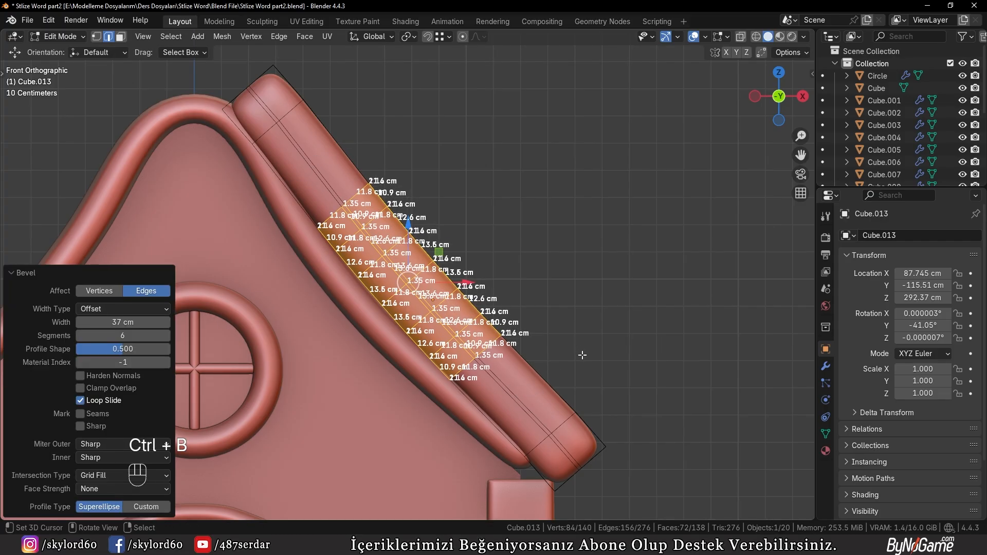
{"action": "key", "text": "Tab"}
{"action": "mouse_move", "coordinate": [581, 354]}
{"action": "middle_mouse_down"}
{"action": "mouse_move", "coordinate": [520, 344]}
{"action": "mouse_move", "coordinate": [437, 358]}
{"action": "mouse_move", "coordinate": [584, 338]}
{"action": "middle_mouse_up"}
{"action": "key", "text": "Tab"}
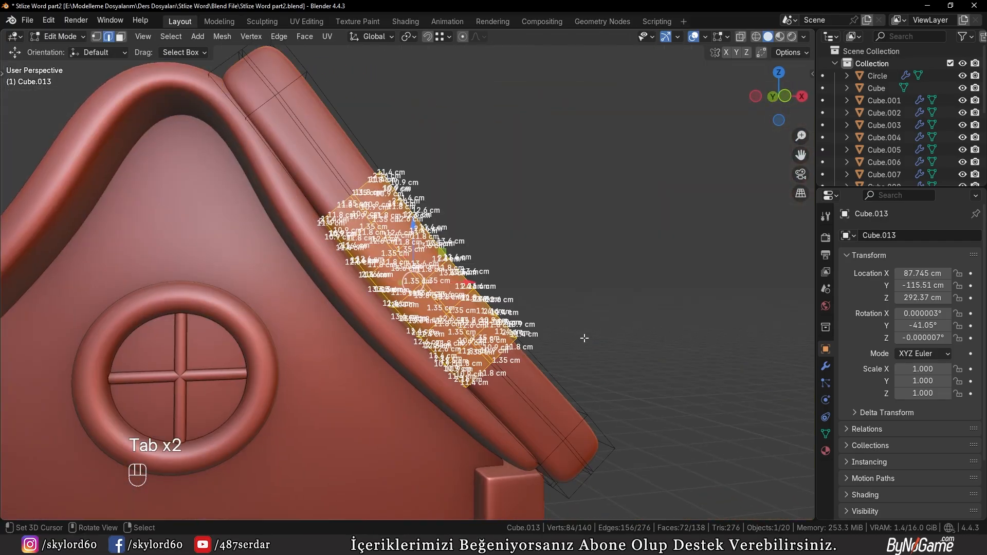
{"action": "key", "text": "KP_1"}
{"action": "key", "text": "ctrl+z"}
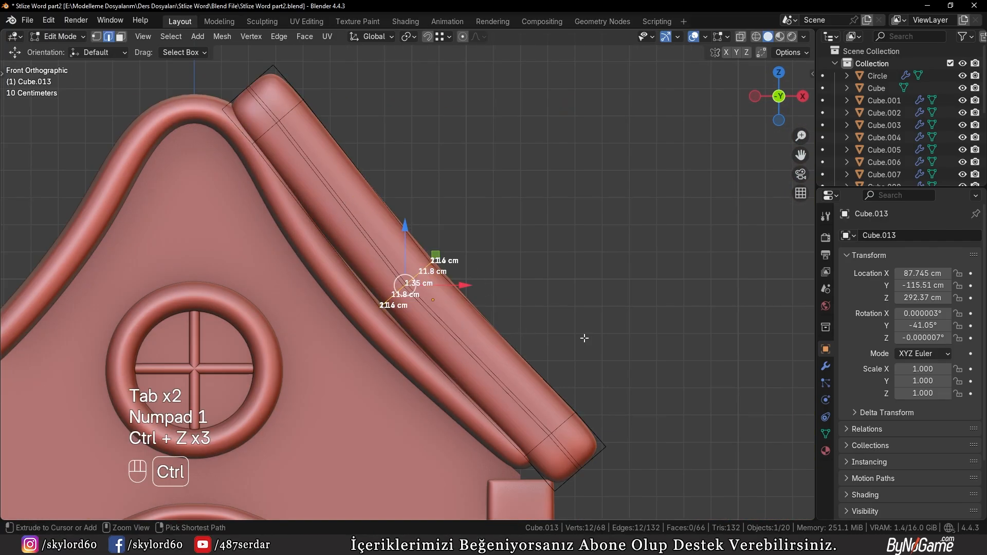
{"action": "key", "text": "ctrl+z"}
Step: Move the sloping beam's middle loop about 5.1 cm in negative X and 4.1 cm down, and bevel it with 7 segments
{"action": "scroll", "coordinate": [585, 338], "scroll_direction": "up", "scroll_amount": 5}
{"action": "key", "text": "g"}
{"action": "left_click", "coordinate": [508, 324]}
{"action": "scroll", "coordinate": [529, 298], "scroll_direction": "down", "scroll_amount": 5}
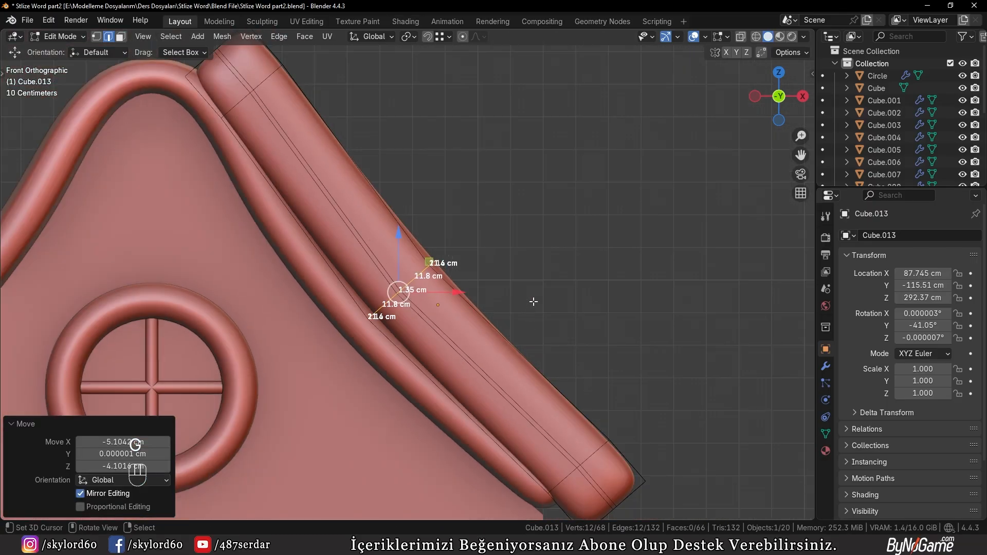
{"action": "key", "text": "ctrl+b"}
{"action": "scroll", "coordinate": [550, 305], "scroll_direction": "up", "scroll_amount": 4}
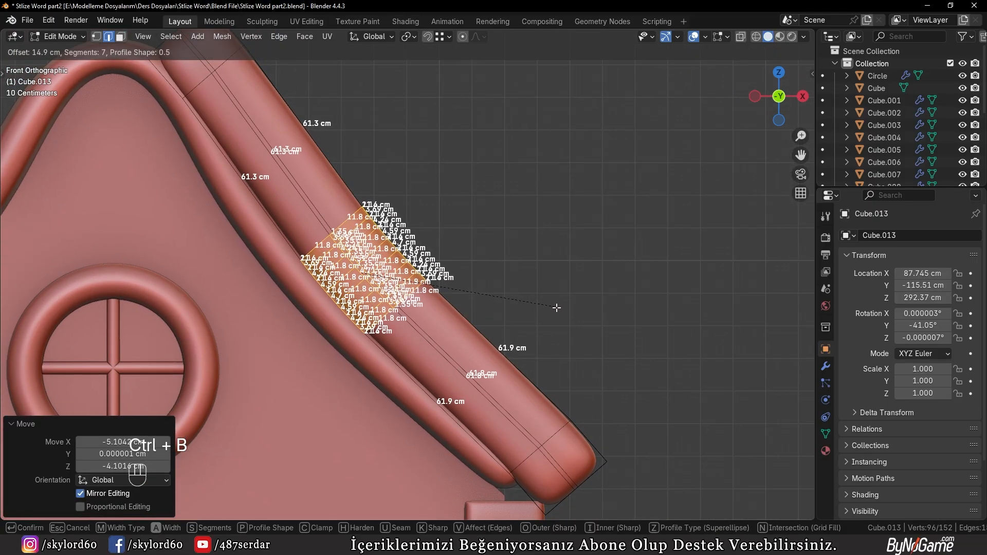
{"action": "left_click", "coordinate": [628, 350]}
Step: Move the vertices of the beam's lower end about 1.4 cm in positive X and 0.6 cm up, and finish editing the mesh
{"action": "middle_click_drag", "start_coordinate": [628, 350], "coordinate": [531, 245], "text": "shift"}
{"action": "key", "text": "z"}
{"action": "left_click", "coordinate": [560, 397]}
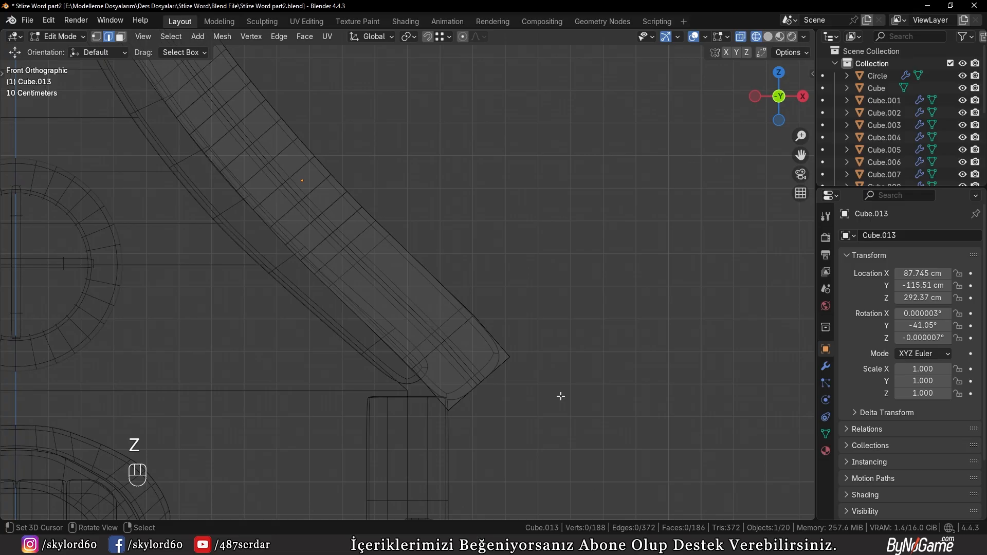
{"action": "left_click_drag", "start_coordinate": [471, 345], "coordinate": [505, 384]}
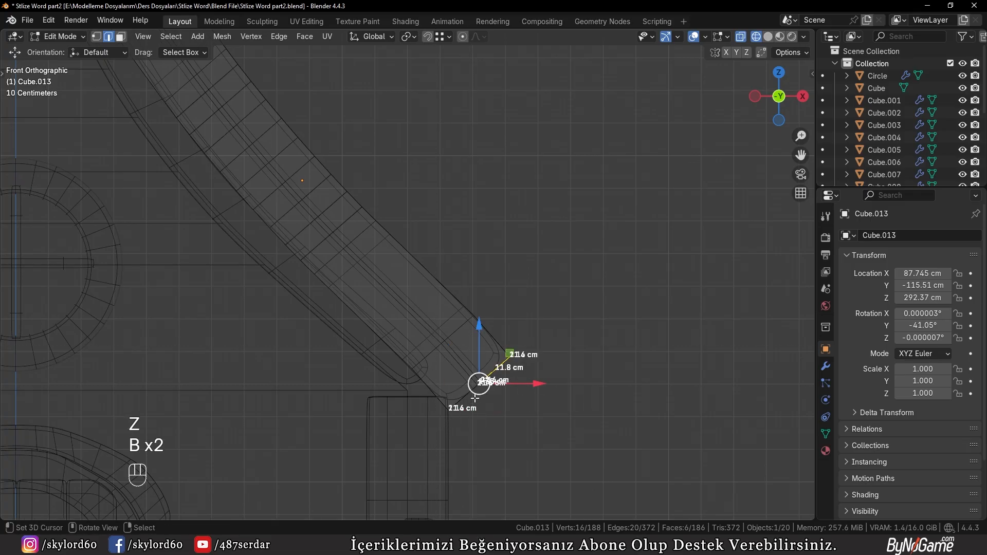
{"action": "key", "text": "z"}
{"action": "key", "text": "g"}
{"action": "left_click", "coordinate": [604, 412]}
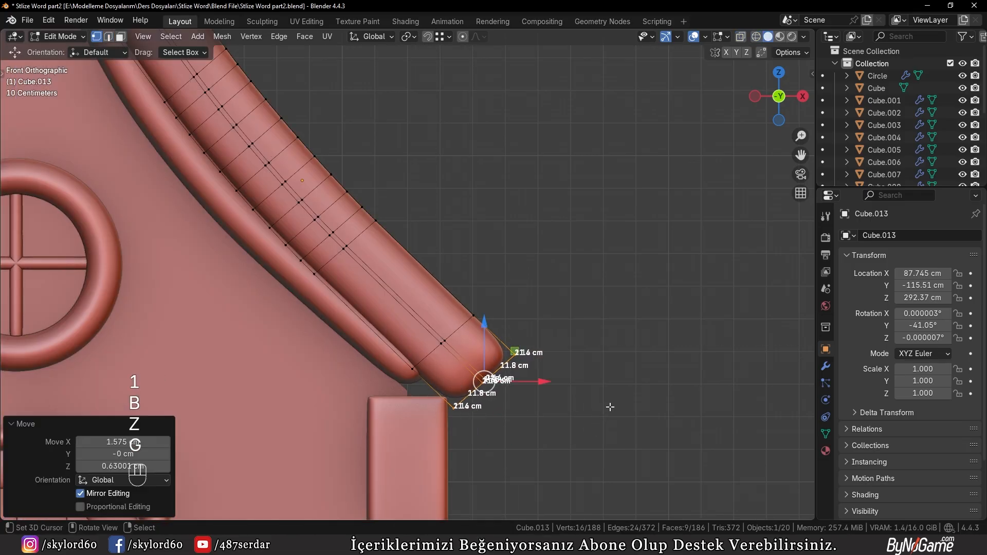
{"action": "key", "text": "r"}
{"action": "right_click", "coordinate": [610, 403]}
{"action": "key", "text": "g"}
{"action": "left_click", "coordinate": [610, 399]}
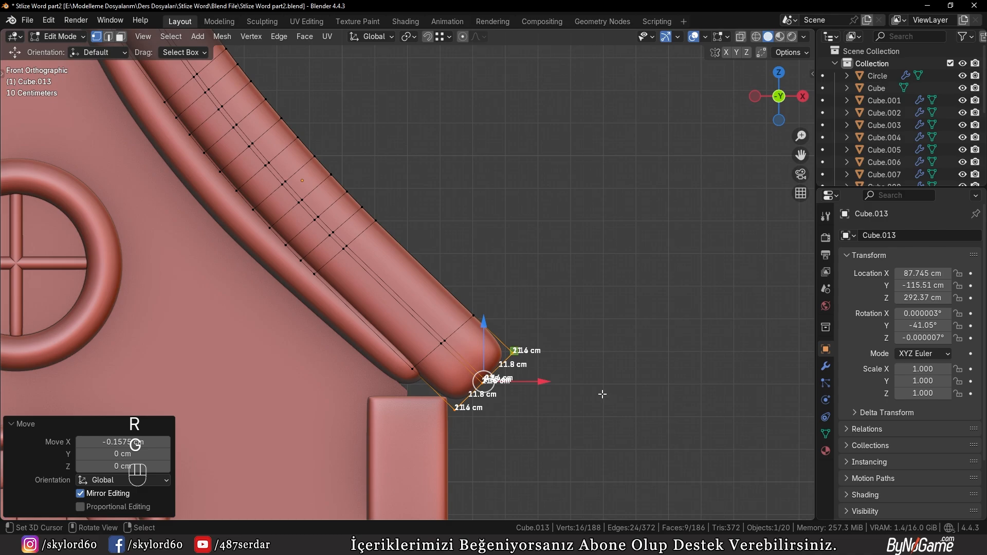
{"action": "scroll", "coordinate": [602, 393], "scroll_direction": "down", "scroll_amount": 3}
{"action": "middle_click_drag", "start_coordinate": [406, 257], "coordinate": [483, 318], "text": "shift"}
{"action": "scroll", "coordinate": [468, 299], "scroll_direction": "up", "scroll_amount": 1}
{"action": "key", "text": "Tab"}
Step: Set the pivot point to the 3D Cursor, duplicate the curved beam in place and mirror the copy along global X
{"action": "scroll", "coordinate": [378, 272], "scroll_direction": "down", "scroll_amount": 4}
{"action": "middle_click_drag", "start_coordinate": [322, 276], "coordinate": [329, 250], "text": "shift"}
{"action": "middle_click_drag", "start_coordinate": [364, 306], "coordinate": [331, 199], "text": "shift"}
{"action": "middle_click_drag", "start_coordinate": [350, 249], "coordinate": [360, 270]}
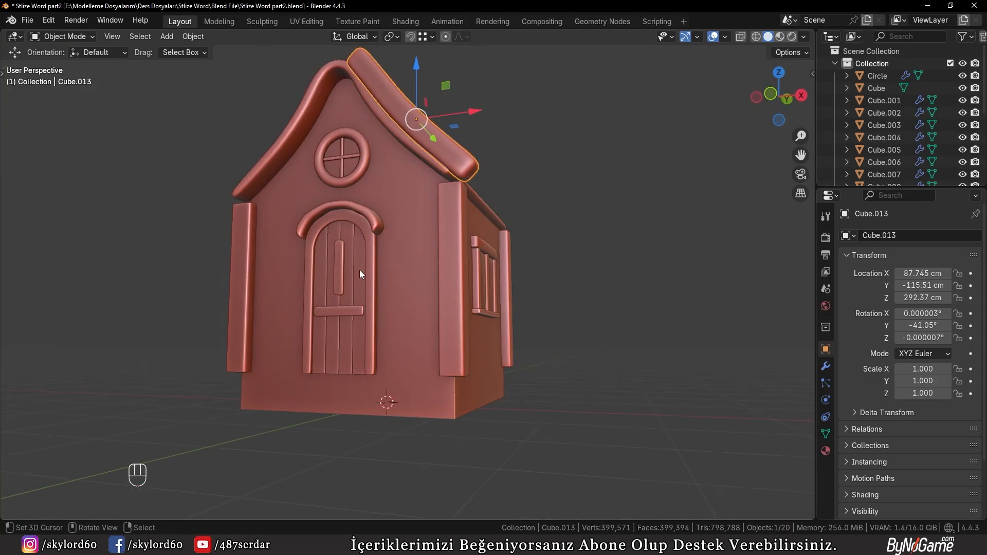
{"action": "key", "text": "period"}
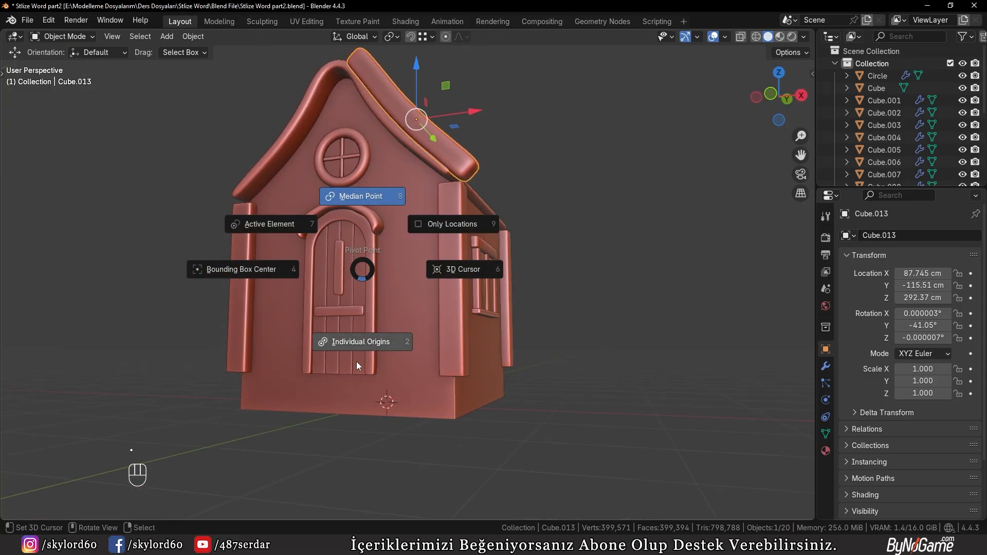
{"action": "left_click", "coordinate": [443, 280]}
{"action": "middle_click_drag", "start_coordinate": [438, 273], "coordinate": [441, 172]}
{"action": "key", "text": "shift+d"}
{"action": "right_click", "coordinate": [508, 214]}
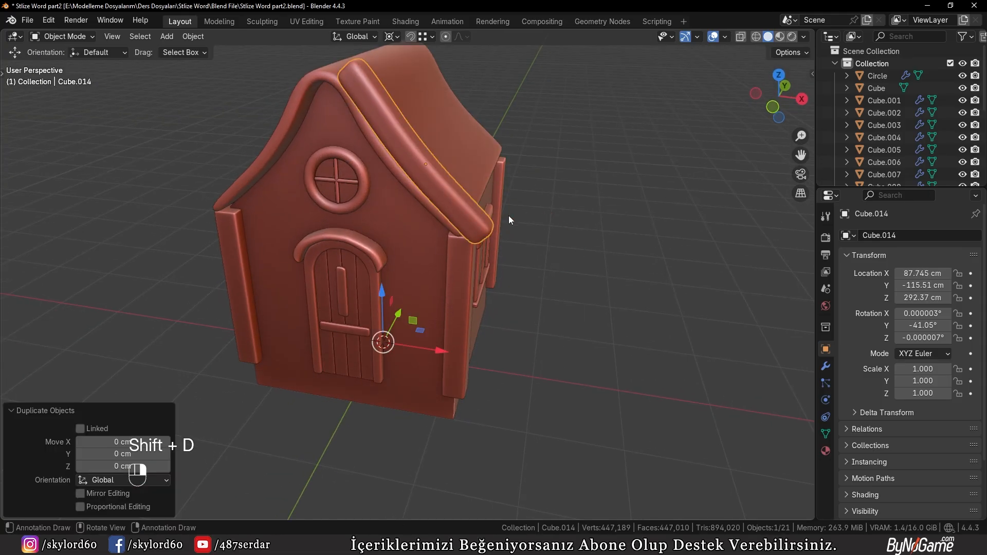
{"action": "key", "text": "w"}
{"action": "mouse_move", "coordinate": [443, 331]}
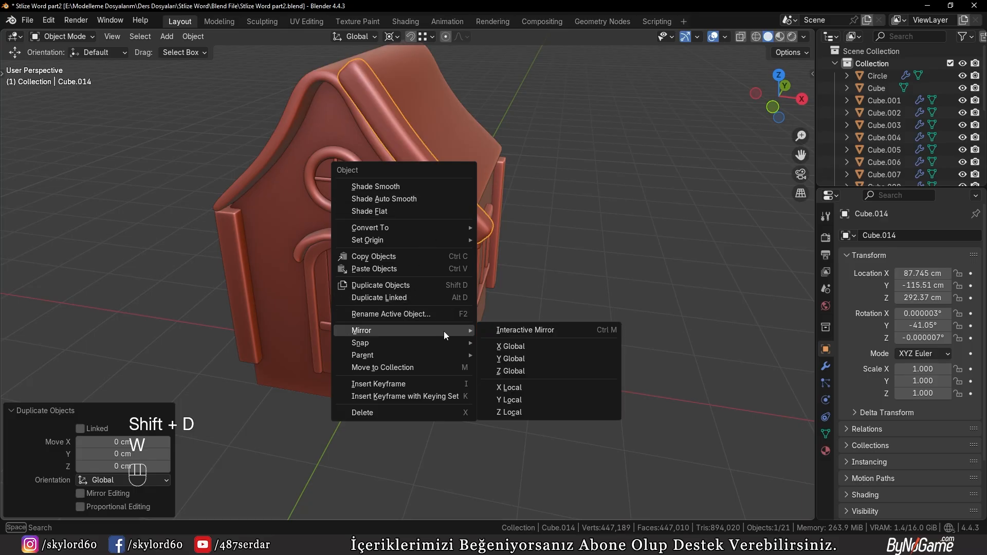
{"action": "left_click", "coordinate": [507, 346]}
Step: Duplicate both front beams in place, mirror the copies along global Y to the rear gable, and set the pivot back to Median Point
{"action": "left_click", "coordinate": [455, 171], "text": "shift"}
{"action": "middle_click_drag", "start_coordinate": [447, 175], "coordinate": [406, 166]}
{"action": "key", "text": "shift+d"}
{"action": "right_click", "coordinate": [448, 156]}
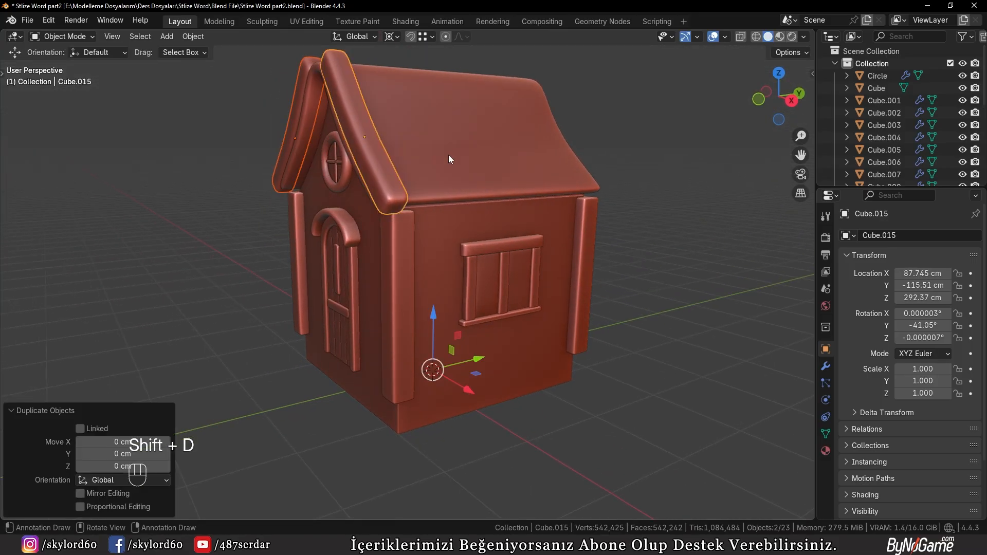
{"action": "key", "text": "w"}
{"action": "mouse_move", "coordinate": [460, 205]}
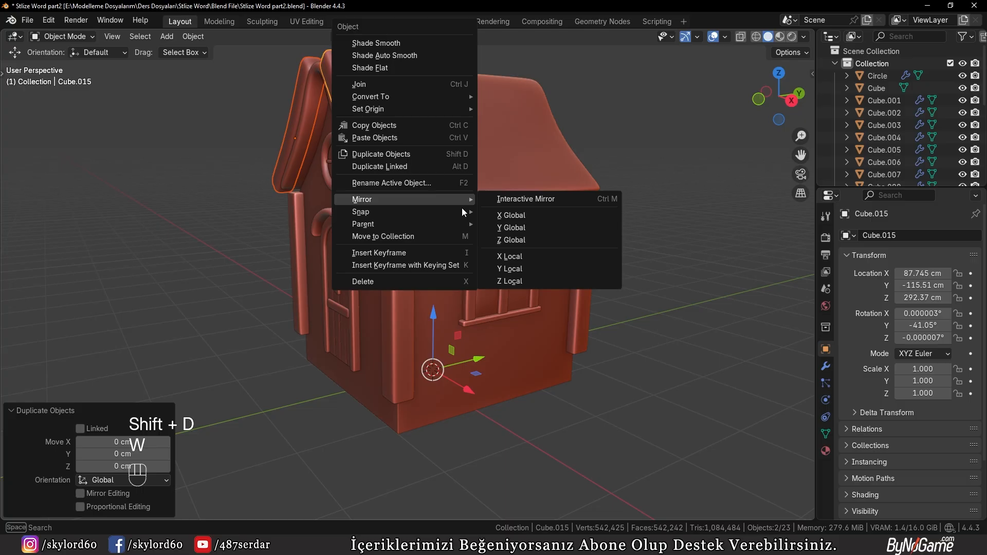
{"action": "left_click", "coordinate": [507, 230]}
{"action": "left_click", "coordinate": [596, 375]}
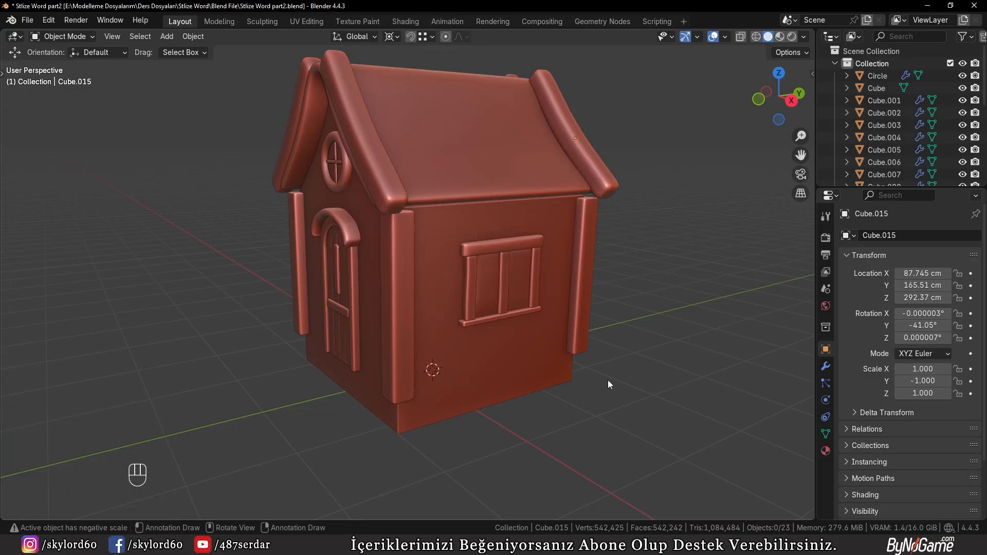
{"action": "key", "text": "period"}
{"action": "left_click", "coordinate": [609, 306]}
Step: Add a 32-vertex mesh circle with a 100 cm radius and rotate it 90° about global X
{"action": "middle_click_drag", "start_coordinate": [473, 319], "coordinate": [484, 361]}
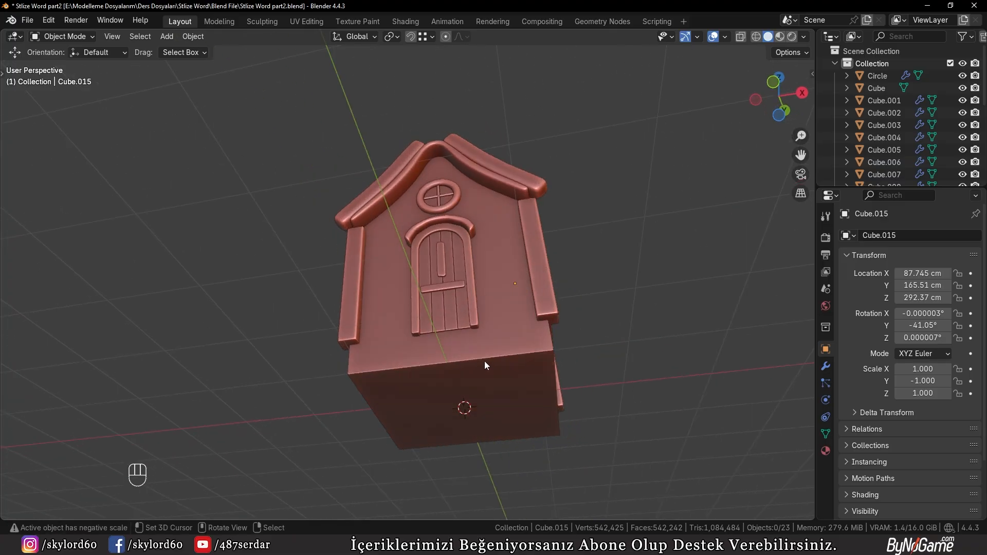
{"action": "key", "text": "shift+a"}
{"action": "mouse_move", "coordinate": [373, 283]}
{"action": "mouse_move", "coordinate": [426, 197]}
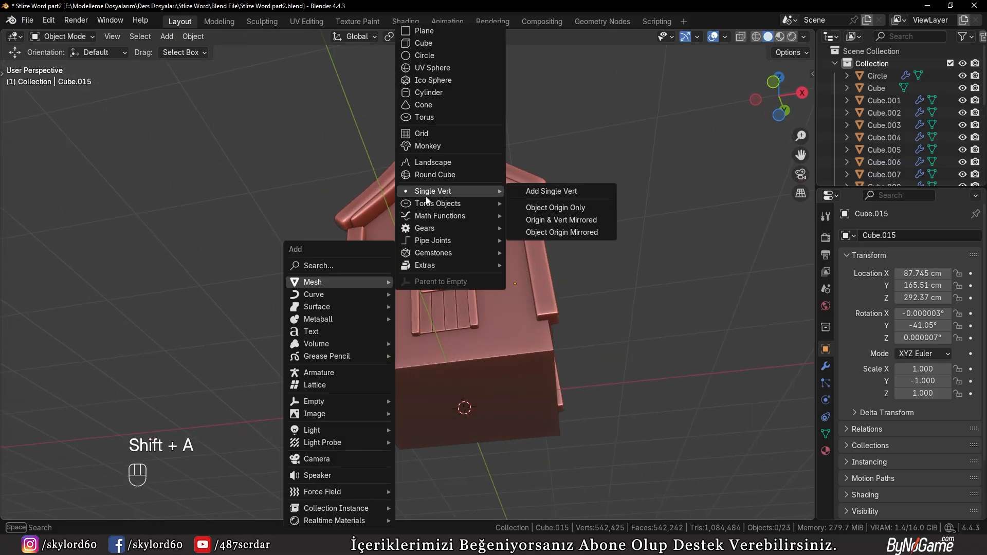
{"action": "left_click", "coordinate": [431, 57]}
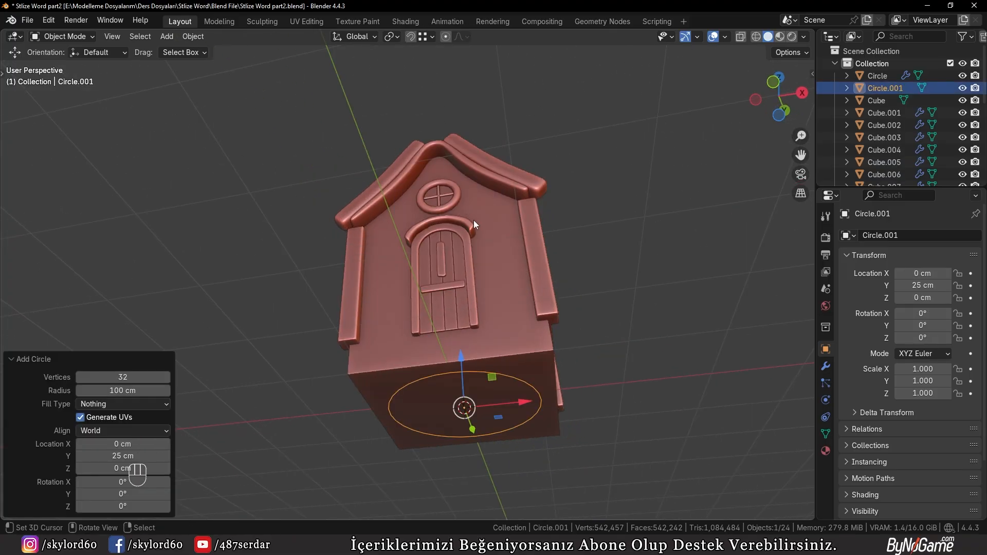
{"action": "key", "text": "r"}
{"action": "key", "text": "x"}
{"action": "key", "text": "KP_9"}
{"action": "key", "text": "KP_0"}
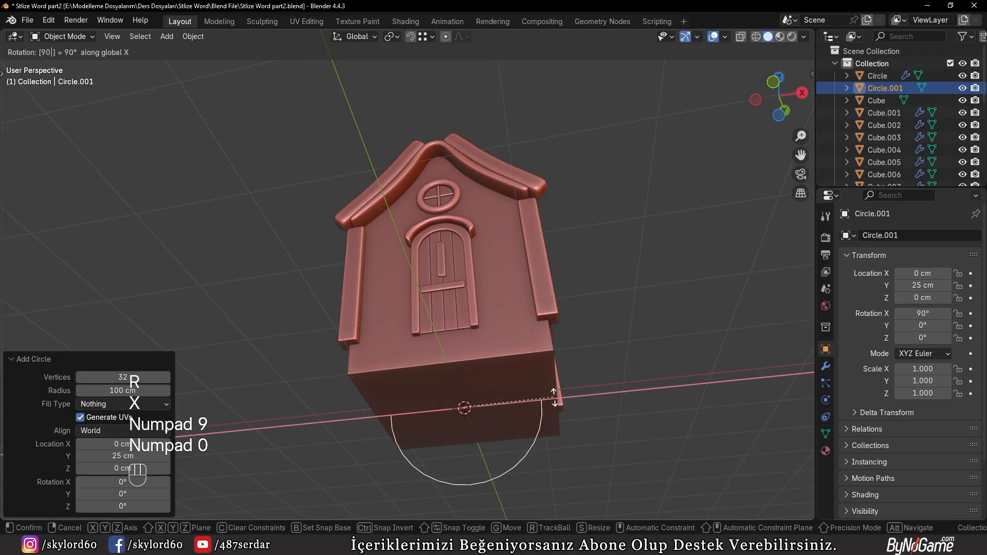
{"action": "key", "text": "KP_Enter"}
Step: Raise the circle to a Z location of 384.31 cm at the roof peak and shrink it to a scale of 0.265
{"action": "key", "text": "KP_1"}
{"action": "key", "text": "g"}
{"action": "key", "text": "z"}
{"action": "left_click", "coordinate": [550, 108]}
{"action": "key", "text": "s"}
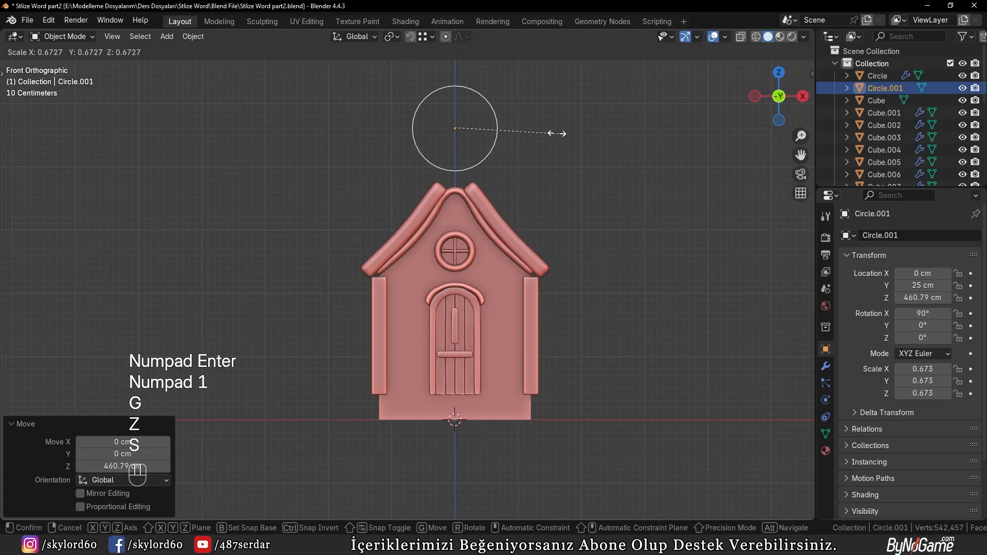
{"action": "left_click", "coordinate": [501, 118]}
{"action": "scroll", "coordinate": [508, 129], "scroll_direction": "up", "scroll_amount": 3}
{"action": "middle_click_drag", "start_coordinate": [509, 129], "coordinate": [457, 170], "text": "shift"}
{"action": "key", "text": "g"}
{"action": "key", "text": "s"}
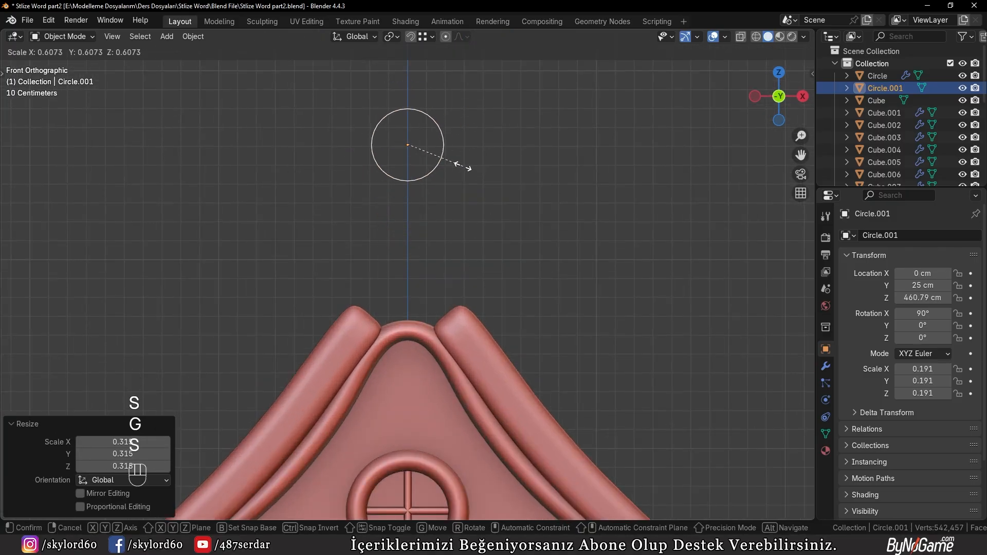
{"action": "key", "text": "g"}
{"action": "key", "text": "z"}
{"action": "left_click", "coordinate": [458, 302]}
{"action": "key", "text": "s"}
{"action": "left_click", "coordinate": [529, 304]}
Step: Move the circle about 158.8 cm in negative Y to the front end of the roof ridge
{"action": "middle_click_drag", "start_coordinate": [528, 303], "coordinate": [476, 305]}
{"action": "key", "text": "g"}
{"action": "key", "text": "y"}
{"action": "left_click", "coordinate": [368, 364]}
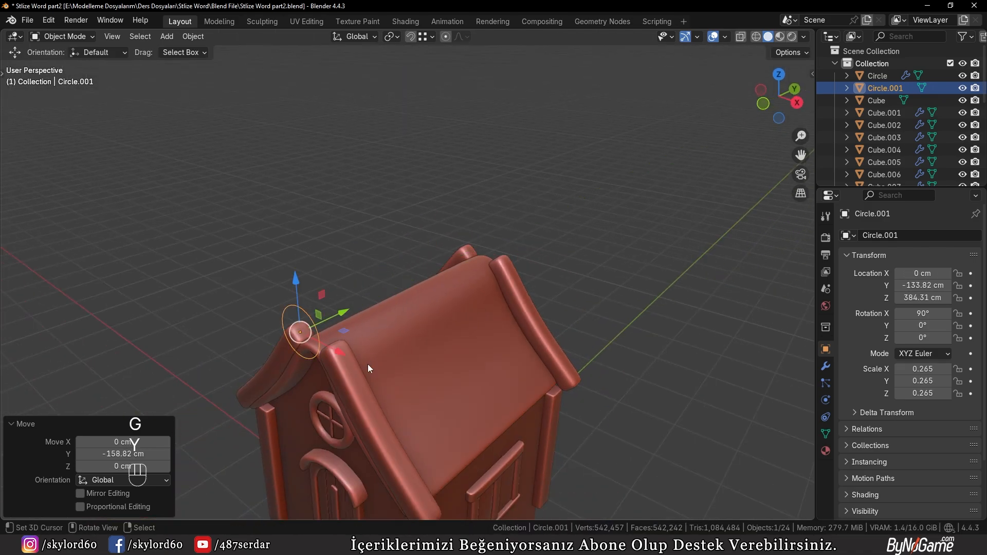
Step: Fill the circle and extrude it along the ridge past the rear beams, pulling the rear end about 4 cm in negative Y
{"action": "middle_click_drag", "start_coordinate": [326, 323], "coordinate": [411, 288]}
{"action": "key", "text": "Tab"}
{"action": "key", "text": "f"}
{"action": "key", "text": "e"}
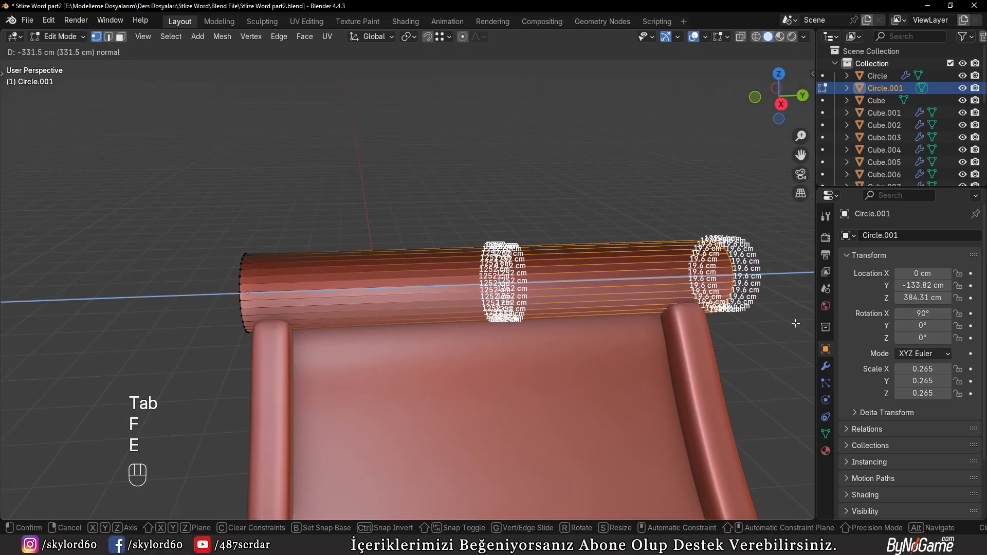
{"action": "left_click", "coordinate": [784, 266]}
{"action": "left_click_drag", "start_coordinate": [765, 275], "coordinate": [759, 276]}
{"action": "middle_click_drag", "start_coordinate": [351, 302], "coordinate": [406, 291]}
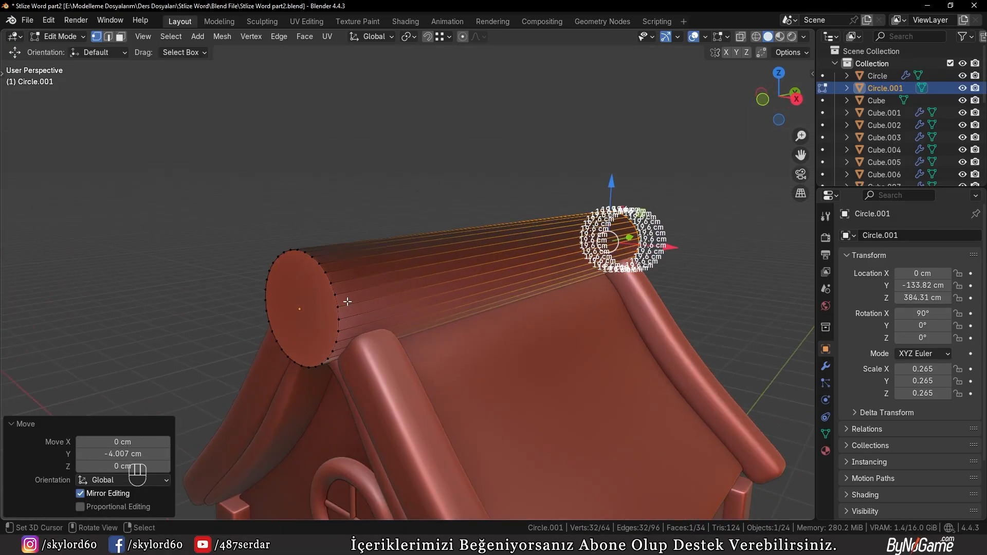
Step: Move the ridge cylinder's front end face about 3 cm in negative Y and inset it with a narrow border
{"action": "key", "text": "3"}
{"action": "left_click", "coordinate": [300, 307]}
{"action": "mouse_move", "coordinate": [336, 296]}
{"action": "left_mouse_down"}
{"action": "mouse_move", "coordinate": [539, 252]}
{"action": "mouse_move", "coordinate": [339, 295]}
{"action": "left_mouse_up"}
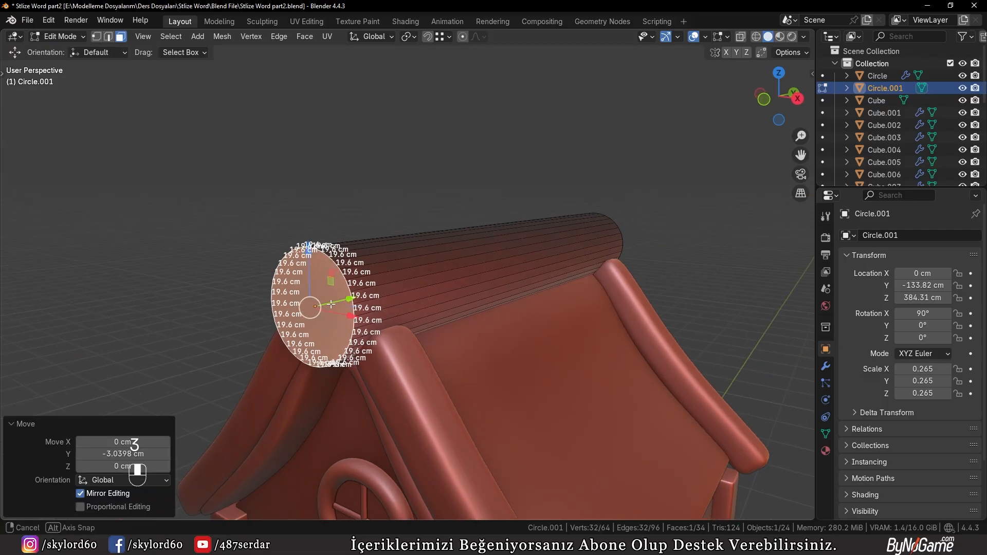
{"action": "middle_click_drag", "start_coordinate": [339, 296], "coordinate": [380, 283]}
{"action": "scroll", "coordinate": [379, 283], "scroll_direction": "up", "scroll_amount": 2}
{"action": "key", "text": "i"}
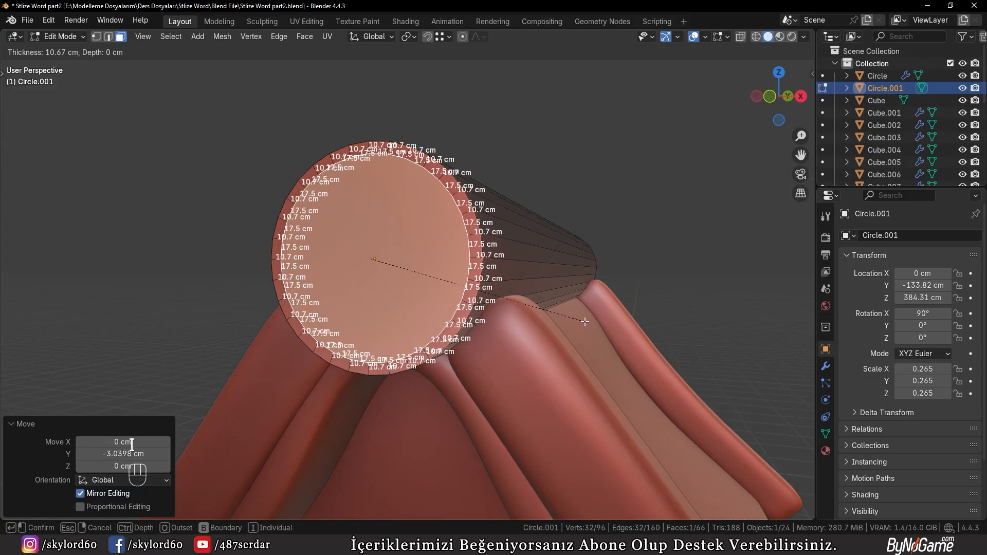
{"action": "left_click", "coordinate": [585, 321]}
Step: Try two further insets of 22.41 cm and 26.65 cm on the cylinder's front face, and undo both
{"action": "key", "text": "i"}
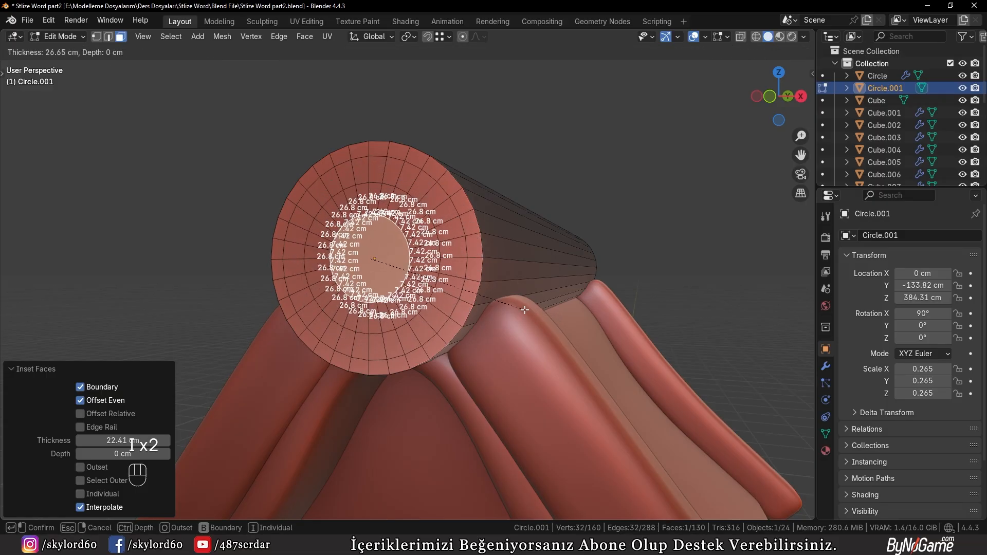
{"action": "left_click", "coordinate": [525, 309]}
{"action": "scroll", "coordinate": [524, 309], "scroll_direction": "up", "scroll_amount": 2}
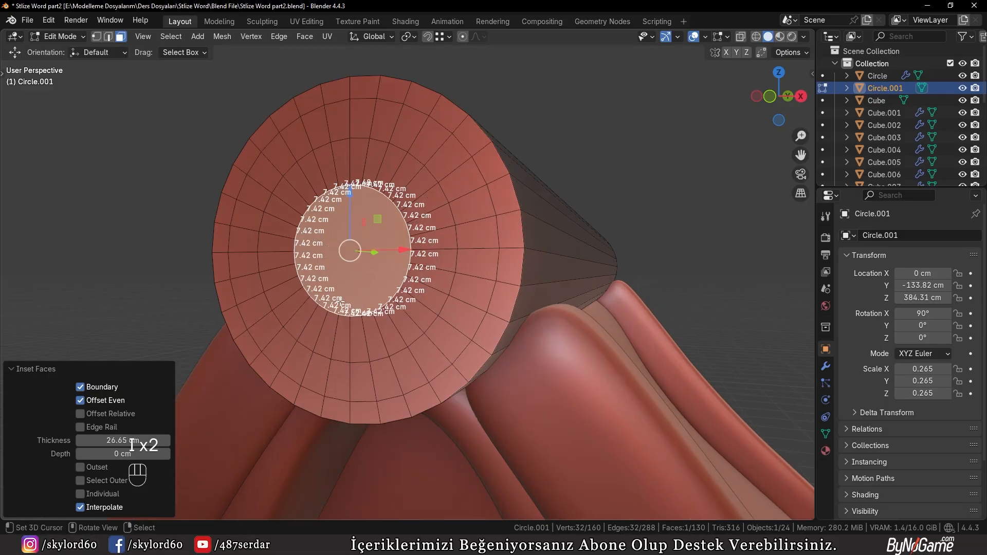
{"action": "key", "text": "ctrl+z"}
{"action": "key", "text": "ctrl+z"}
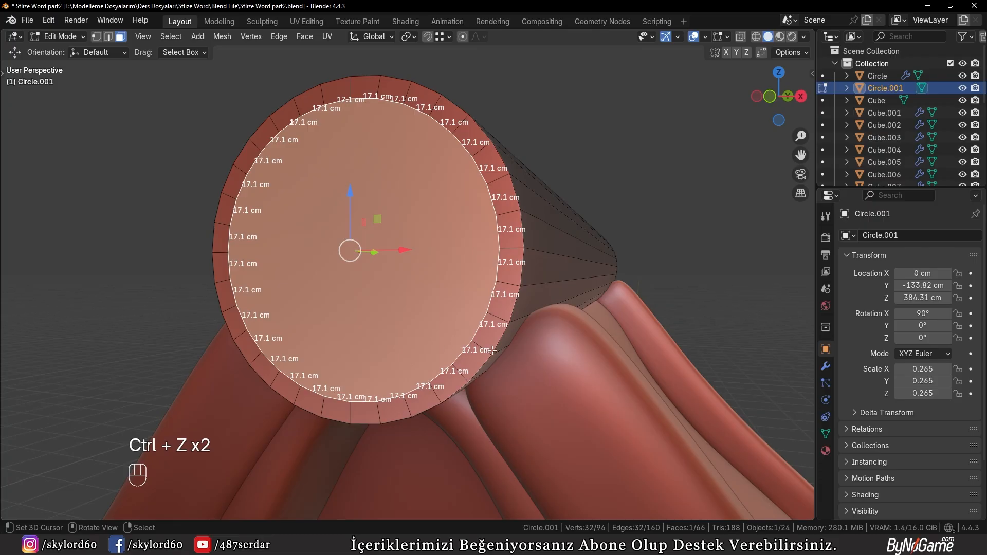
Step: Scale the inset front face to 0.908 and inset it again by 32.08 cm
{"action": "key", "text": "s"}
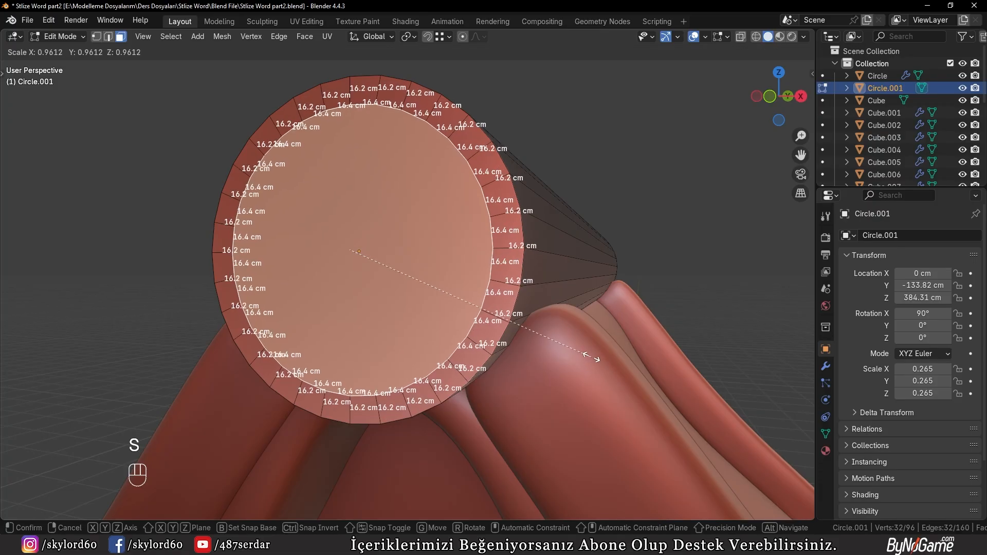
{"action": "left_click", "coordinate": [584, 355]}
{"action": "key", "text": "i"}
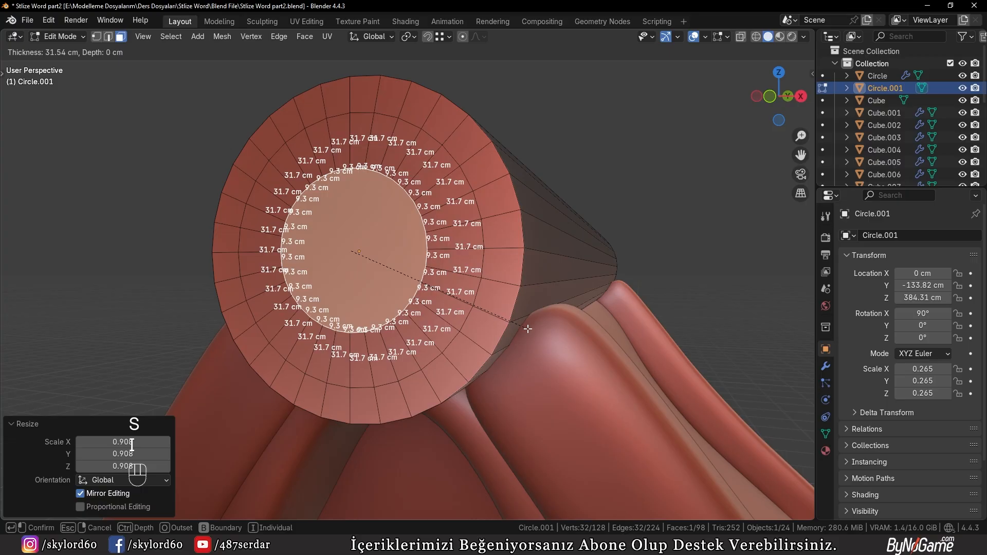
{"action": "left_click", "coordinate": [560, 344]}
Step: Bevel the inner inset loop with 1 segment into a ring of faces, and extrude that ring about 3 cm outward
{"action": "scroll", "coordinate": [559, 343], "scroll_direction": "up", "scroll_amount": 2}
{"action": "key", "text": "ctrl+b"}
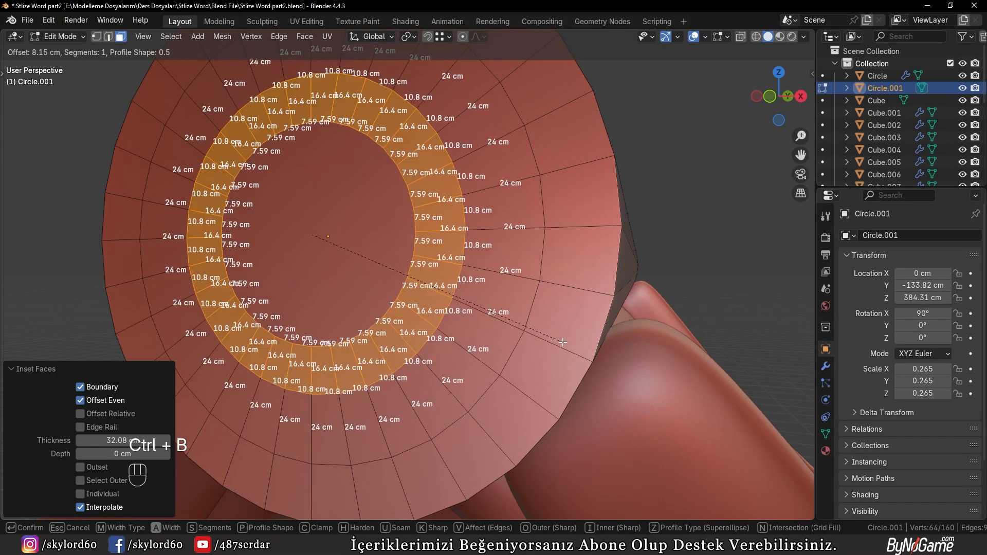
{"action": "left_click", "coordinate": [526, 334]}
{"action": "key", "text": "3"}
{"action": "key", "text": "a"}
{"action": "key", "text": "a"}
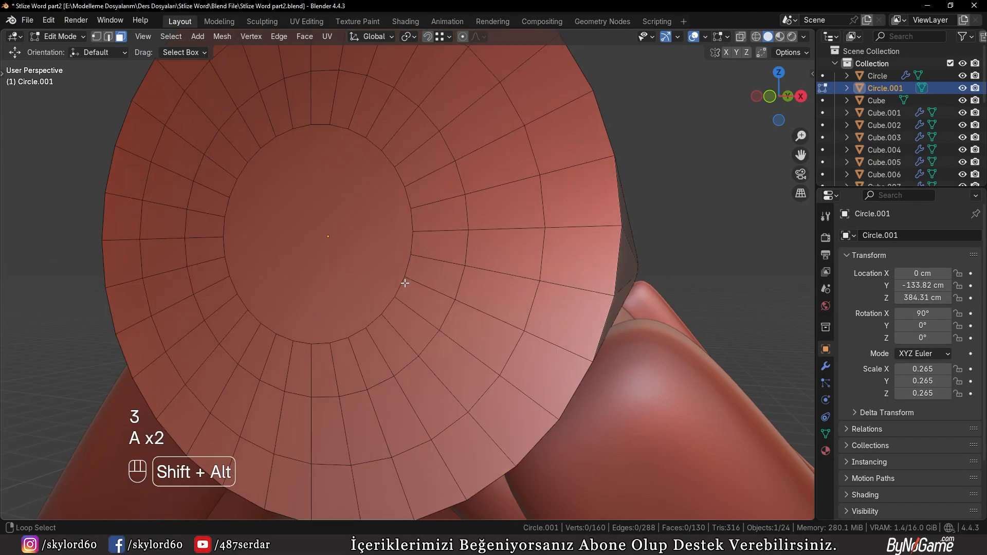
{"action": "left_click", "coordinate": [448, 293], "text": "alt+shift"}
{"action": "middle_click_drag", "start_coordinate": [449, 293], "coordinate": [462, 300]}
{"action": "key", "text": "e"}
{"action": "left_click", "coordinate": [472, 309]}
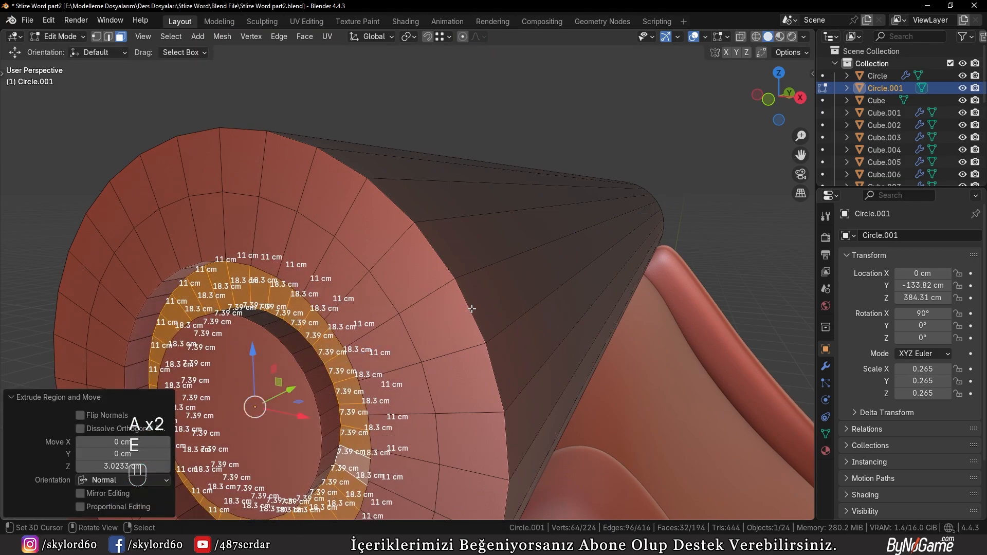
Step: Add a level 3 Subdivision Surface to the ridge cylinder in Object Mode
{"action": "key", "text": "Tab"}
{"action": "key", "text": "ctrl+3"}
{"action": "middle_click_drag", "start_coordinate": [468, 310], "coordinate": [393, 330]}
Step: Inset the centre face inside the raised ring on the cylinder's front end by 11.83 cm
{"action": "key", "text": "Tab"}
{"action": "key", "text": "3"}
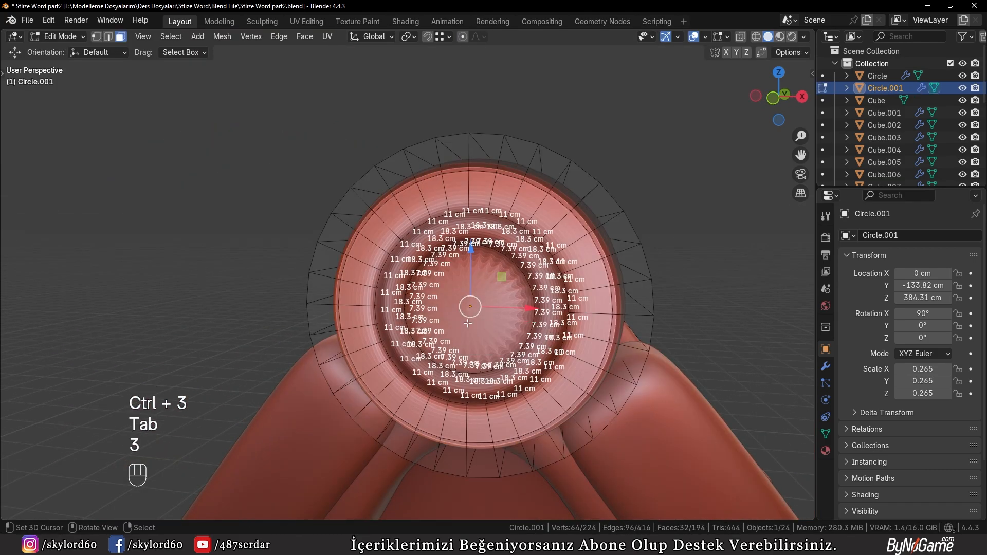
{"action": "key", "text": "KP_Decimal"}
{"action": "middle_click_drag", "start_coordinate": [467, 323], "coordinate": [436, 316]}
{"action": "scroll", "coordinate": [436, 316], "scroll_direction": "up", "scroll_amount": 2}
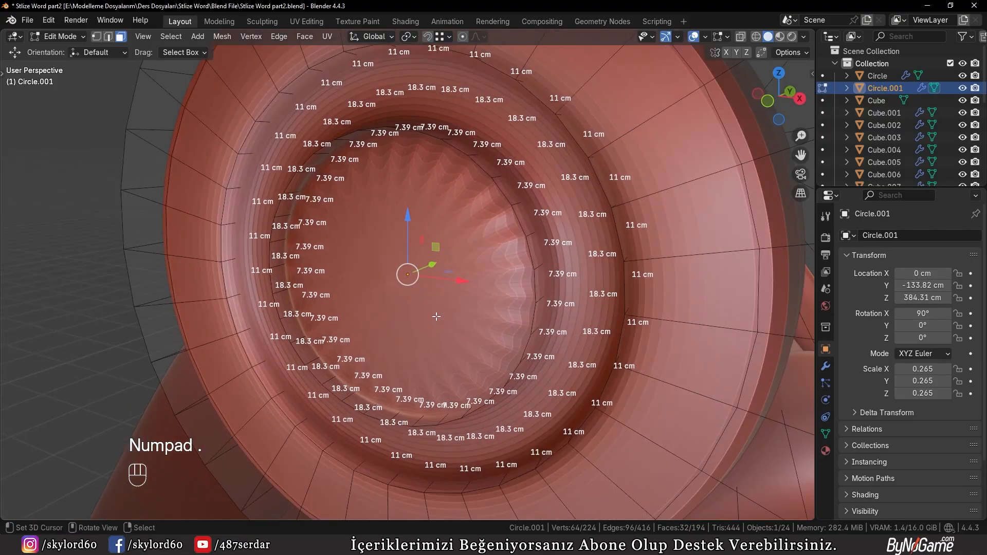
{"action": "key", "text": "3"}
{"action": "key", "text": "i"}
{"action": "left_click", "coordinate": [622, 361]}
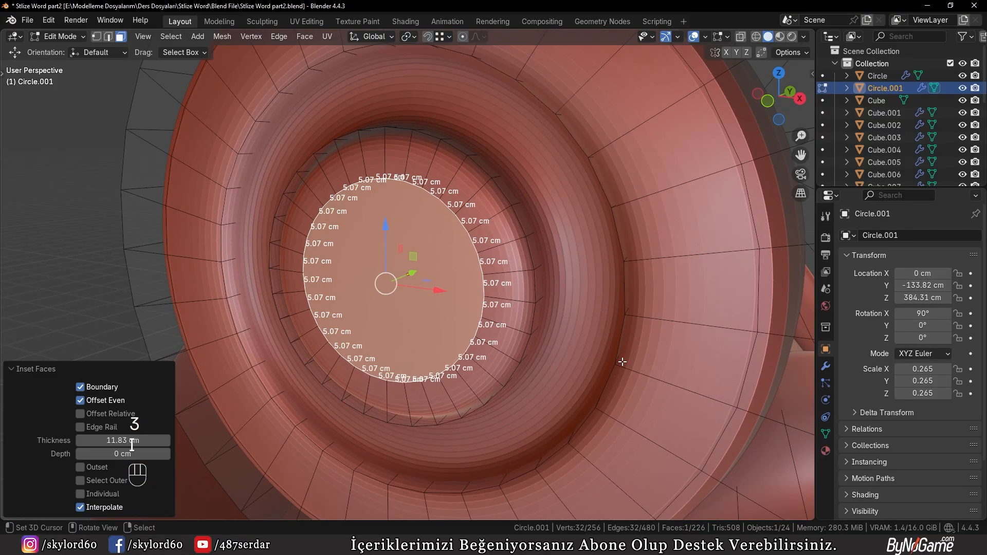
Step: Inset the centre face of the log's front end again, leaving only a small central disc
{"action": "key", "text": "i"}
{"action": "left_click", "coordinate": [540, 356]}
{"action": "middle_click_drag", "start_coordinate": [540, 355], "coordinate": [532, 336]}
{"action": "key", "text": "Tab"}
{"action": "scroll", "coordinate": [557, 361], "scroll_direction": "down", "scroll_amount": 3}
{"action": "key", "text": "Tab"}
Step: Select the narrow face ring bordering the recessed centre and offset it with Shrink/Fatten by -3.91 cm, and adjust its offset once more
{"action": "scroll", "coordinate": [535, 389], "scroll_direction": "up", "scroll_amount": 2}
{"action": "scroll", "coordinate": [534, 381], "scroll_direction": "up", "scroll_amount": 2}
{"action": "left_click", "coordinate": [541, 295], "text": "alt"}
{"action": "key", "text": "alt+s"}
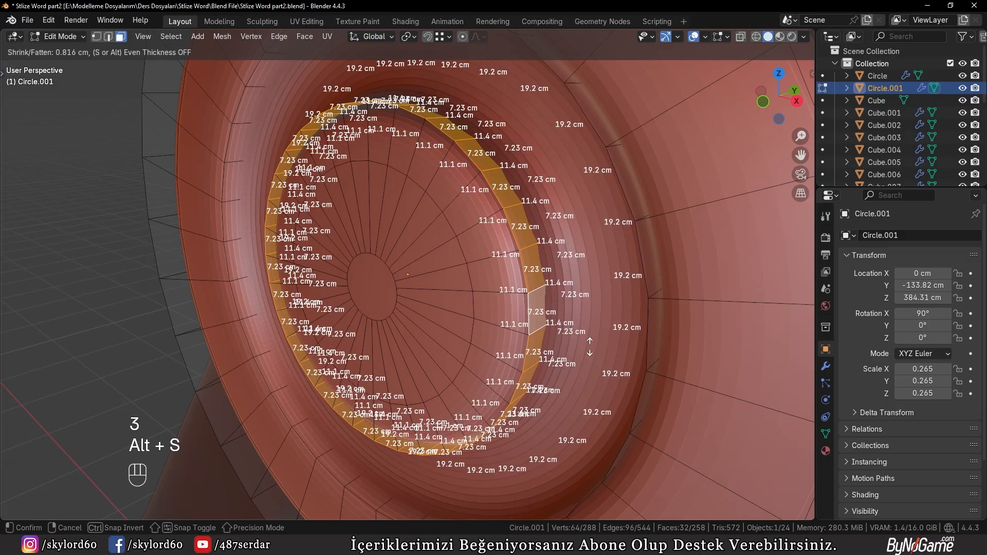
{"action": "left_click", "coordinate": [565, 402]}
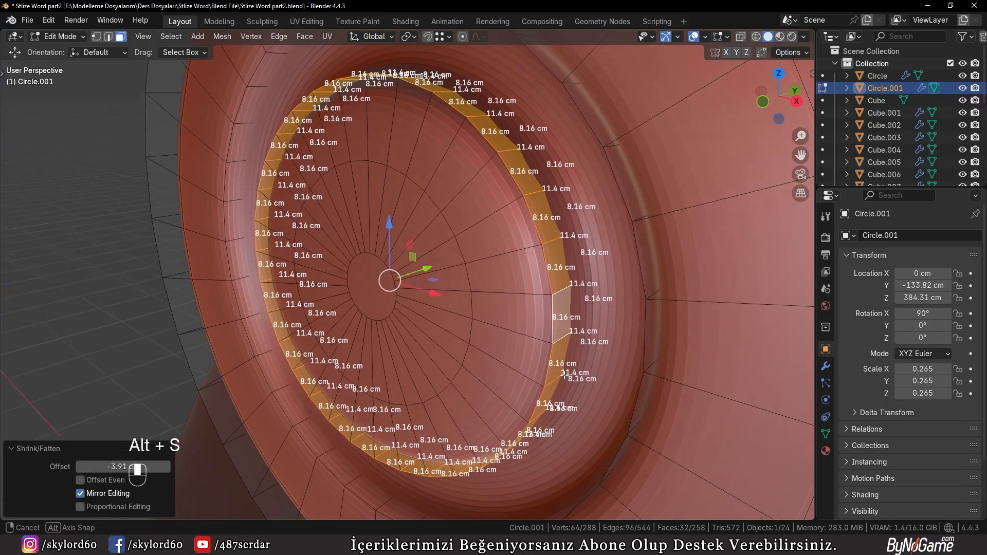
{"action": "key", "text": "Tab"}
{"action": "key", "text": "Tab"}
{"action": "key", "text": "alt+s"}
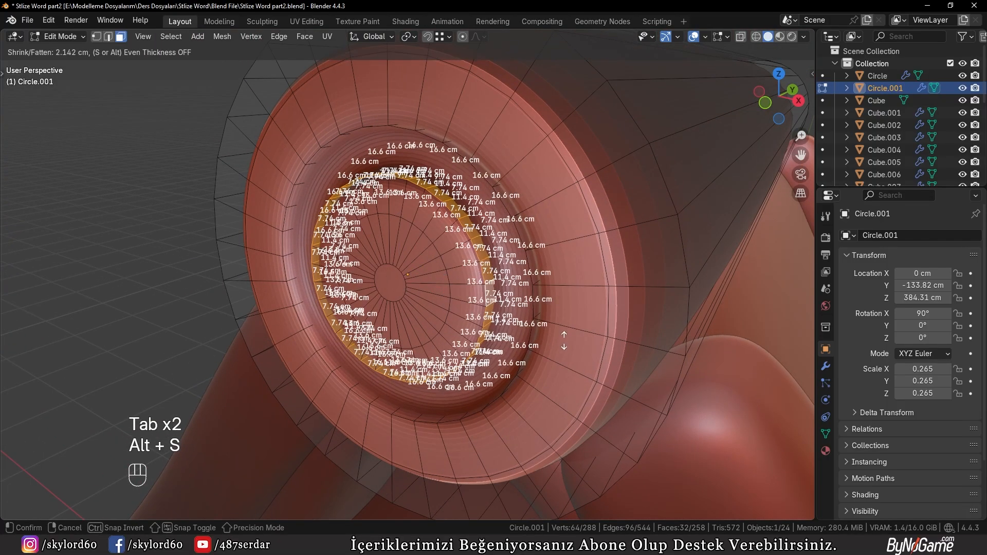
{"action": "left_click", "coordinate": [521, 321]}
Step: Turn on proportional editing and move the small central disc about 5 cm outward along Y to form a dome
{"action": "scroll", "coordinate": [487, 309], "scroll_direction": "up", "scroll_amount": 2}
{"action": "key", "text": "3"}
{"action": "right_click", "coordinate": [381, 274]}
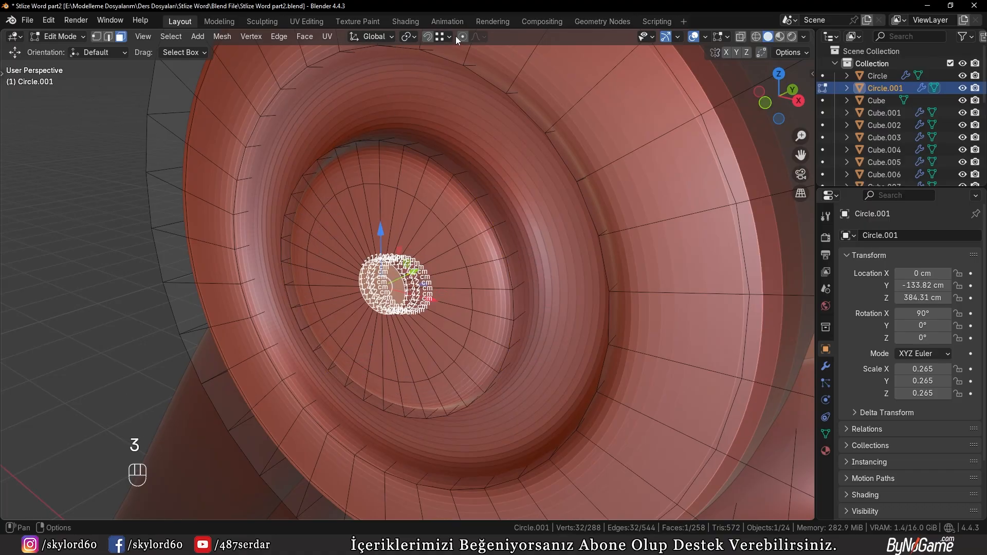
{"action": "key", "text": "g"}
{"action": "key", "text": "y"}
{"action": "scroll", "coordinate": [514, 205], "scroll_direction": "down", "scroll_amount": 4}
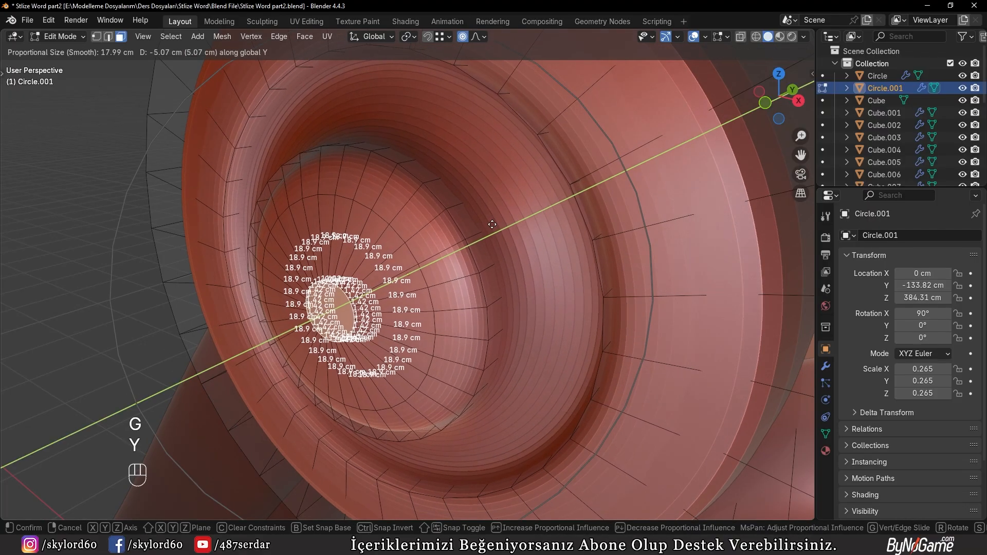
{"action": "scroll", "coordinate": [499, 219], "scroll_direction": "up", "scroll_amount": 3}
{"action": "left_click", "coordinate": [495, 219]}
Step: Examine the domed ring detail and the log's front rim from several angles in Object Mode
{"action": "key", "text": "Tab"}
{"action": "scroll", "coordinate": [502, 221], "scroll_direction": "down", "scroll_amount": 3}
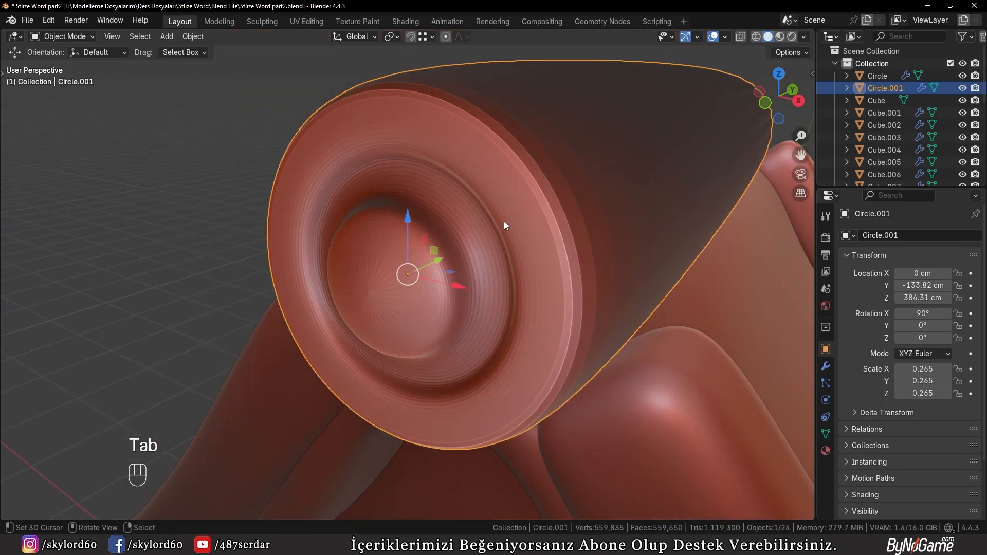
{"action": "middle_click_drag", "start_coordinate": [504, 221], "coordinate": [473, 211]}
{"action": "key", "text": "w"}
{"action": "left_click", "coordinate": [427, 81]}
{"action": "middle_click_drag", "start_coordinate": [427, 85], "coordinate": [463, 208]}
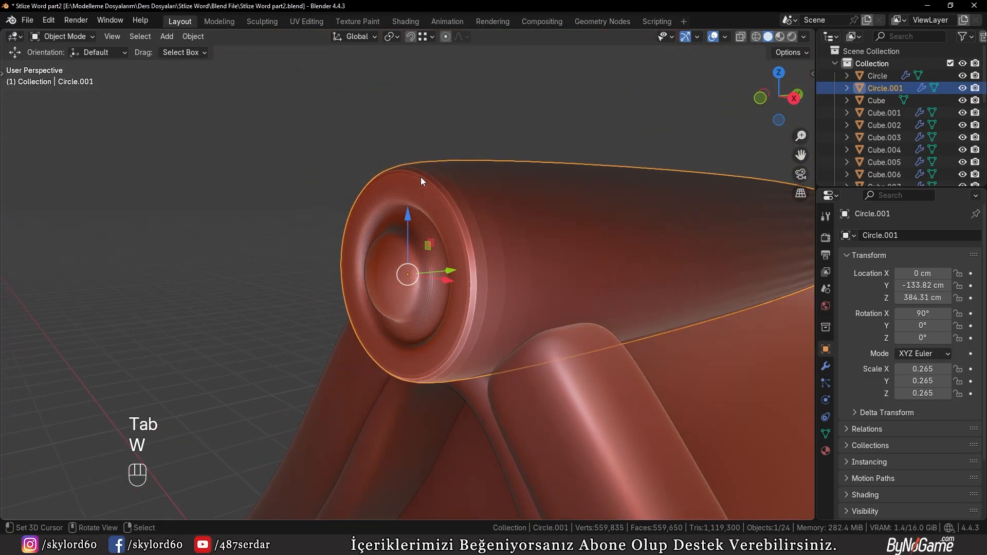
{"action": "key", "text": "w"}
{"action": "left_click", "coordinate": [375, 160]}
{"action": "middle_click_drag", "start_coordinate": [389, 198], "coordinate": [412, 227]}
{"action": "scroll", "coordinate": [411, 231], "scroll_direction": "up", "scroll_amount": 3}
Step: Move the log's outer front edge loop along Y by 0.7184 cm, and by another 5.5597 cm with proportional editing off
{"action": "key", "text": "Tab"}
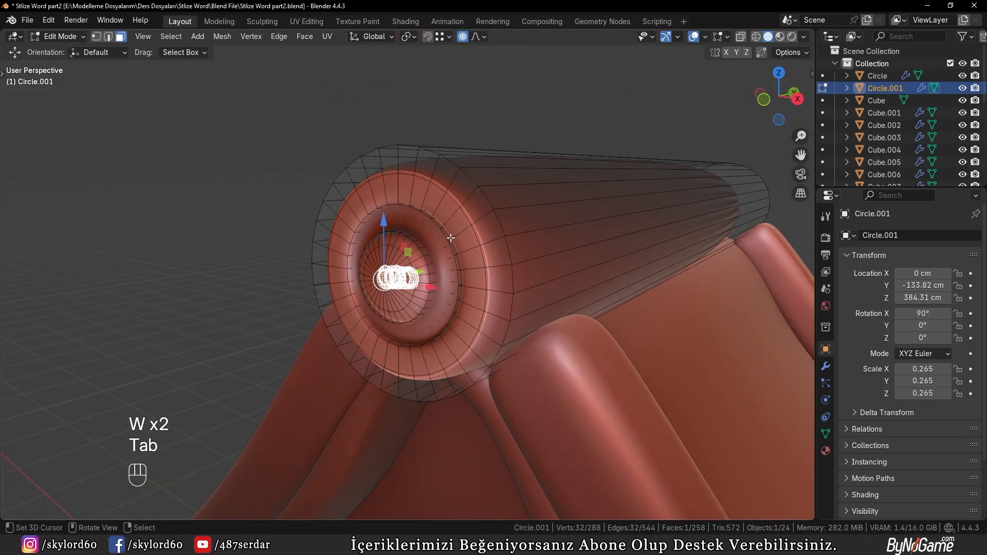
{"action": "key", "text": "2"}
{"action": "key", "text": "a"}
{"action": "key", "text": "a"}
{"action": "key", "text": "2"}
{"action": "left_click", "coordinate": [508, 249], "text": "alt"}
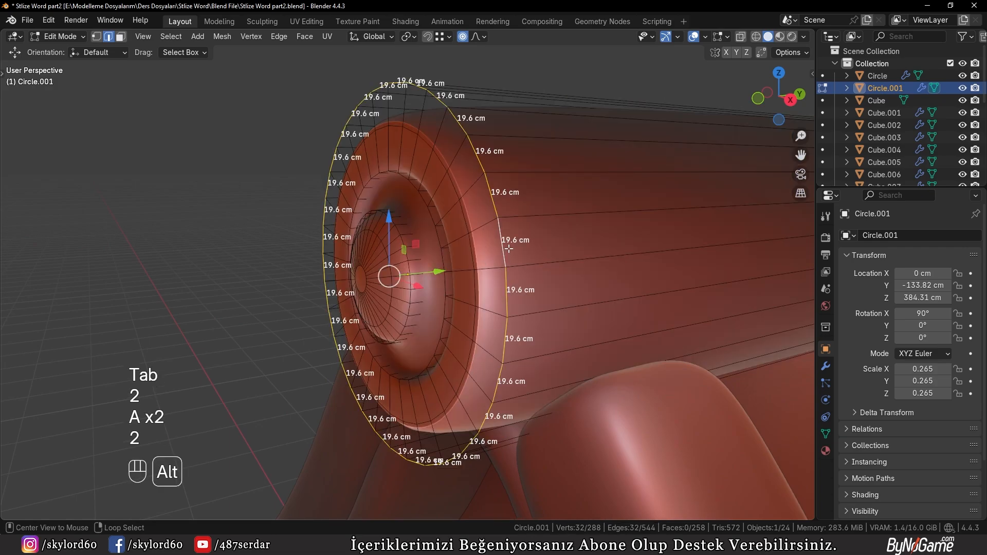
{"action": "key", "text": "g"}
{"action": "key", "text": "y"}
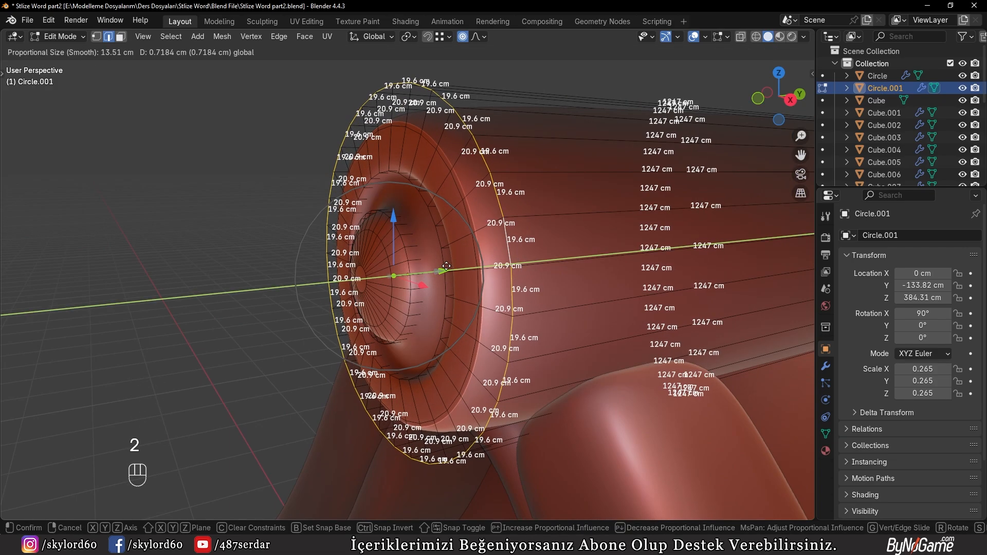
{"action": "left_click", "coordinate": [463, 77]}
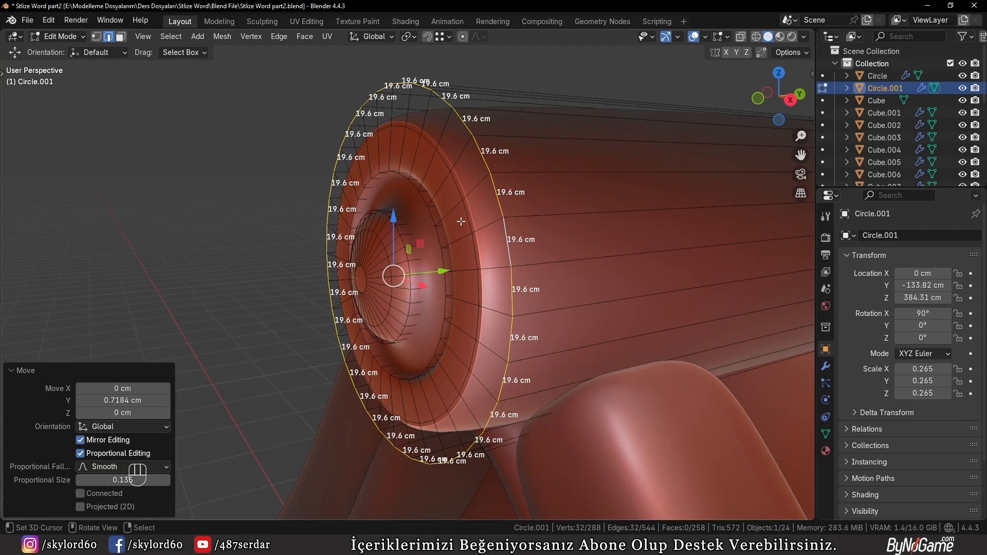
{"action": "left_click_drag", "start_coordinate": [442, 269], "coordinate": [474, 265]}
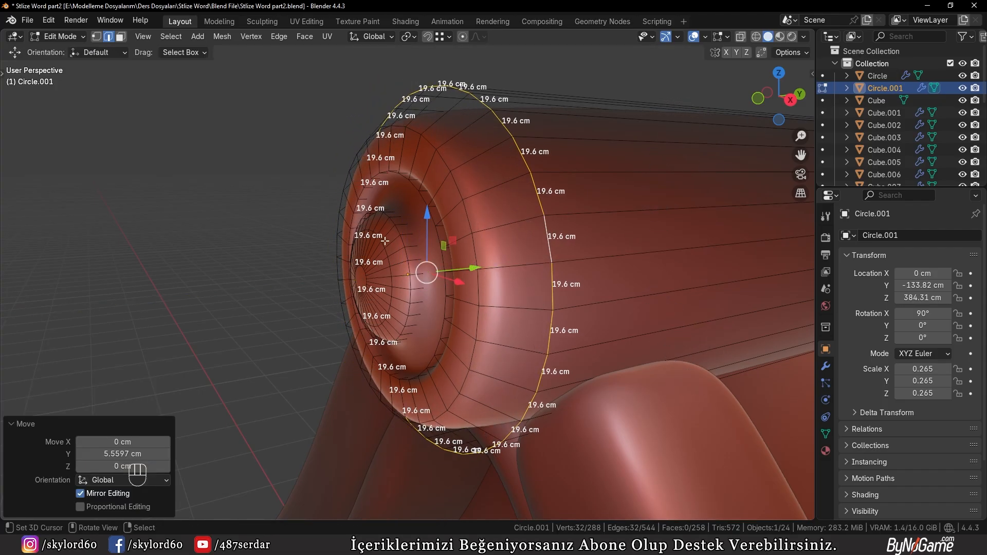
Step: Add three concentric loop cuts across the dome between its central disc and the rim
{"action": "key", "text": "Tab"}
{"action": "middle_click_drag", "start_coordinate": [396, 238], "coordinate": [458, 229]}
{"action": "scroll", "coordinate": [458, 230], "scroll_direction": "up", "scroll_amount": 3}
{"action": "key", "text": "Tab"}
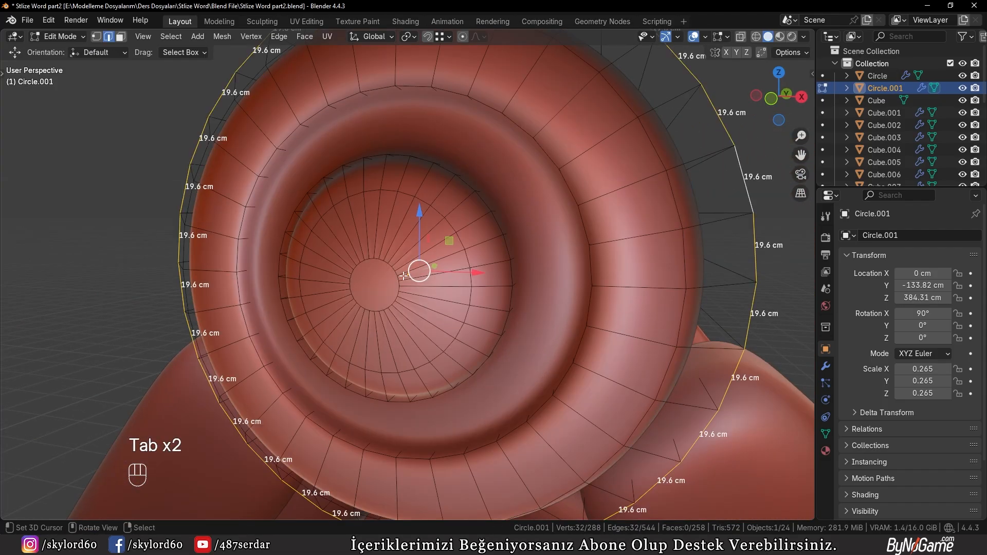
{"action": "key", "text": "3"}
{"action": "scroll", "coordinate": [391, 280], "scroll_direction": "up", "scroll_amount": 2}
{"action": "key", "text": "ctrl+r"}
{"action": "scroll", "coordinate": [473, 270], "scroll_direction": "up", "scroll_amount": 2}
{"action": "left_click", "coordinate": [479, 272]}
{"action": "key", "text": "Tab"}
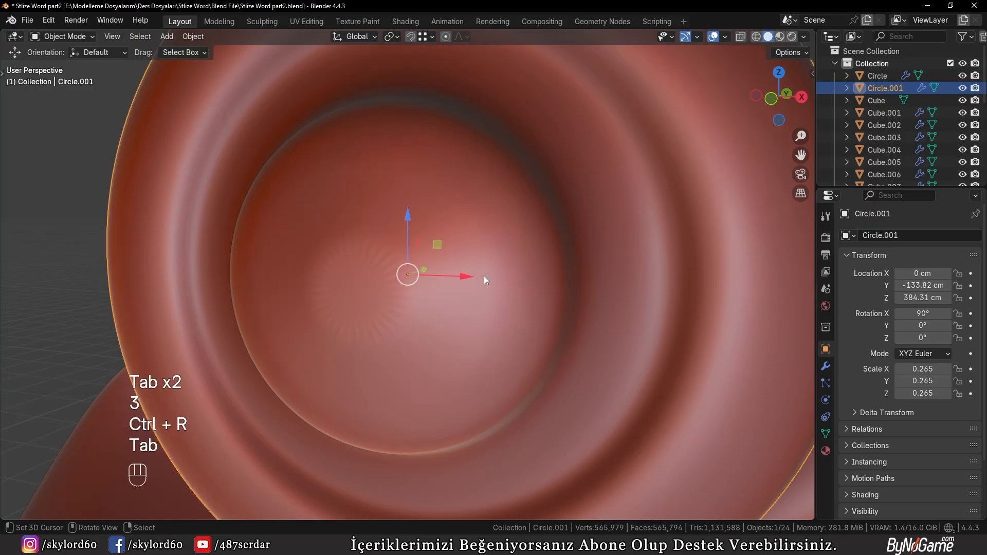
Step: Try Poke Faces on the dome's centre face, and undo it
{"action": "key", "text": "Tab"}
{"action": "key", "text": "3"}
{"action": "left_click", "coordinate": [361, 280]}
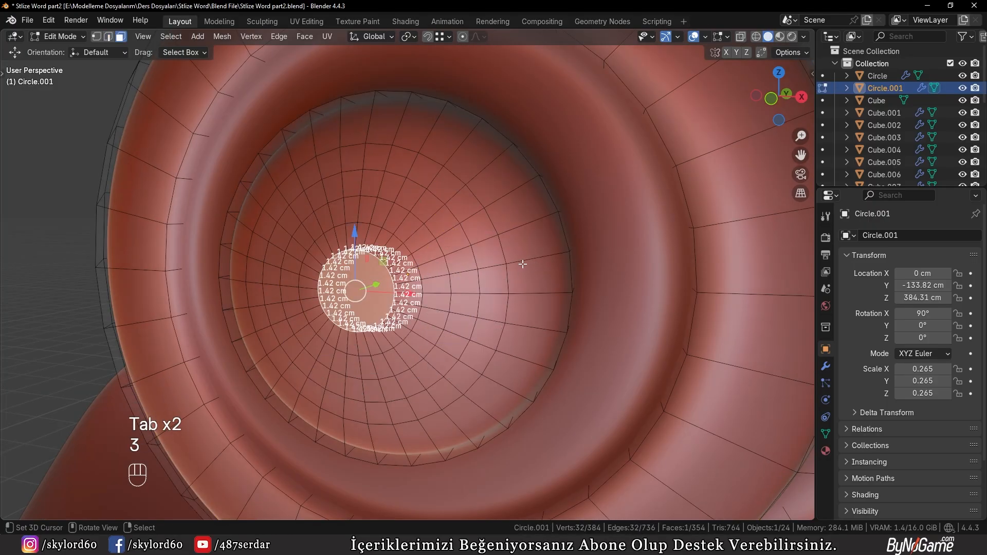
{"action": "key", "text": "x"}
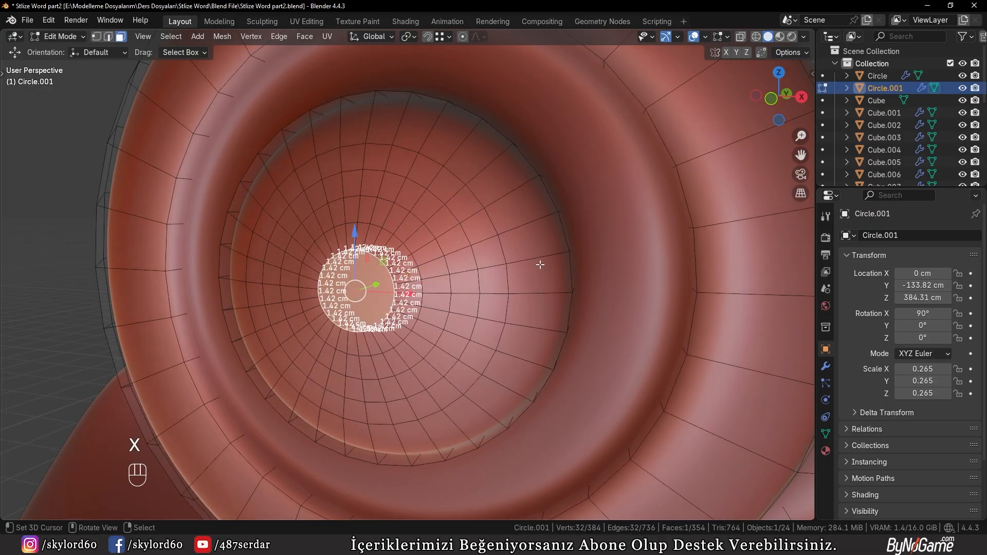
{"action": "key", "text": "space"}
{"action": "type", "text": "poke"}
{"action": "key", "text": "Return"}
{"action": "scroll", "coordinate": [535, 263], "scroll_direction": "up", "scroll_amount": 3}
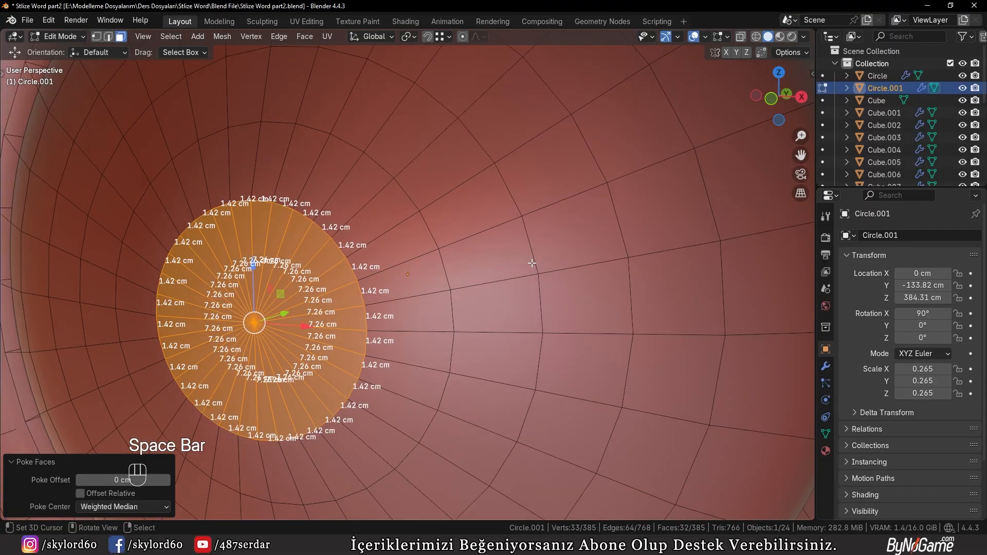
{"action": "key", "text": "Tab"}
{"action": "middle_click_drag", "start_coordinate": [535, 263], "coordinate": [534, 263]}
{"action": "key", "text": "Tab"}
{"action": "key", "text": "ctrl+z"}
{"action": "key", "text": "ctrl+z"}
{"action": "key", "text": "ctrl+z"}
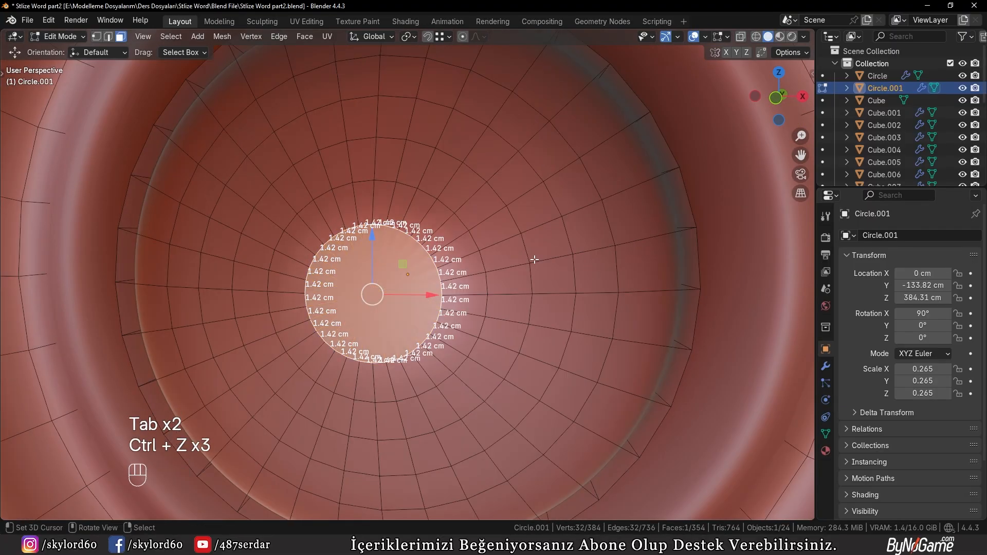
Step: Try to fill the dome's centre face with Grid Fill, and delete that face
{"action": "key", "text": "ctrl+e"}
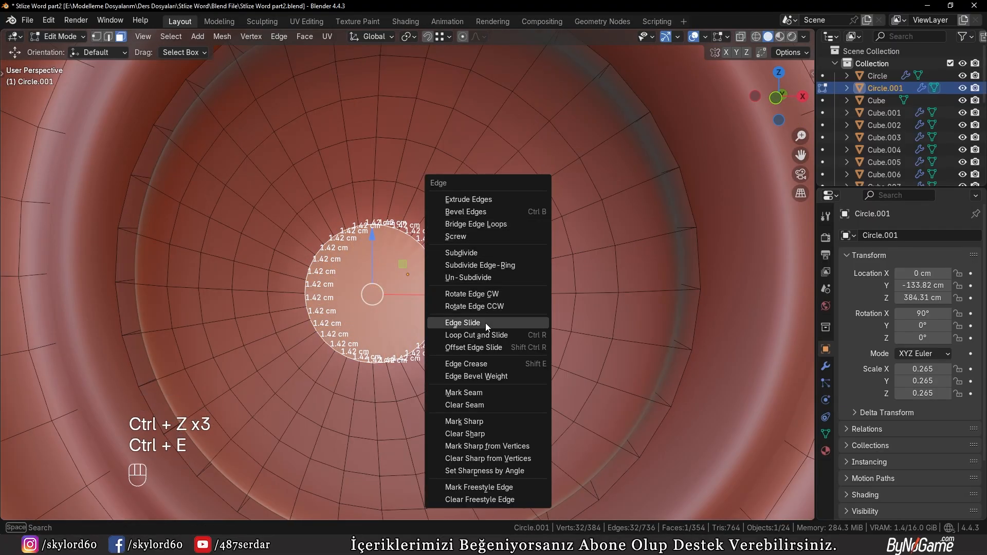
{"action": "key", "text": "space"}
{"action": "type", "text": "f"}
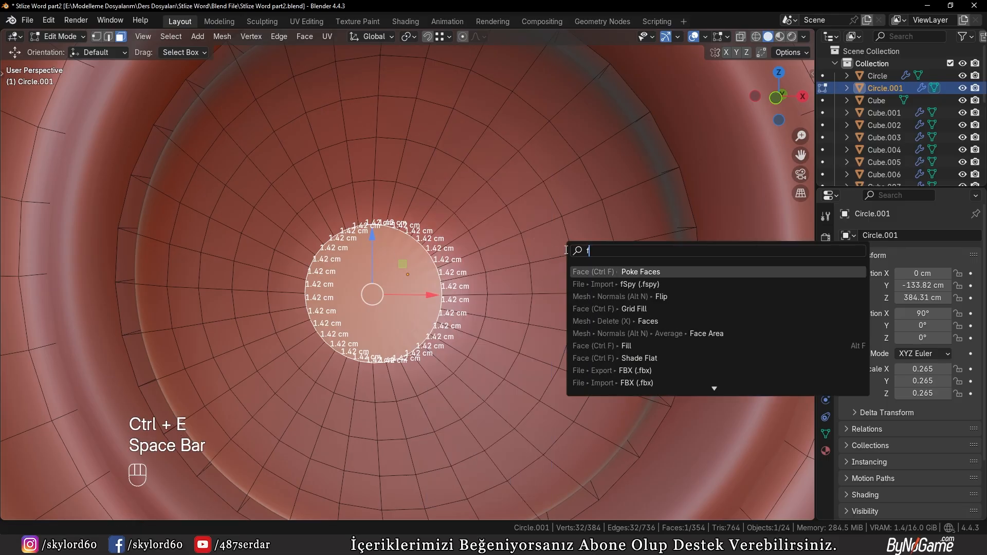
{"action": "type", "text": "ill"}
{"action": "key", "text": "Return"}
{"action": "key", "text": "x"}
{"action": "left_click", "coordinate": [566, 248]}
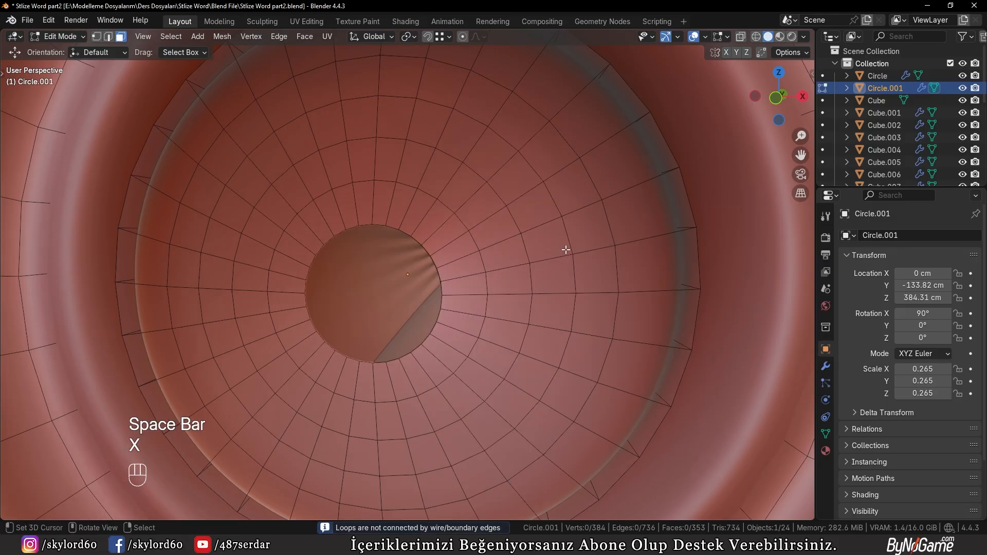
Step: Close the hole in the dome's centre by applying Grid Fill to its edge loop, and check the surface in Object Mode
{"action": "key", "text": "2"}
{"action": "left_click", "coordinate": [426, 250], "text": "alt"}
{"action": "key", "text": "space"}
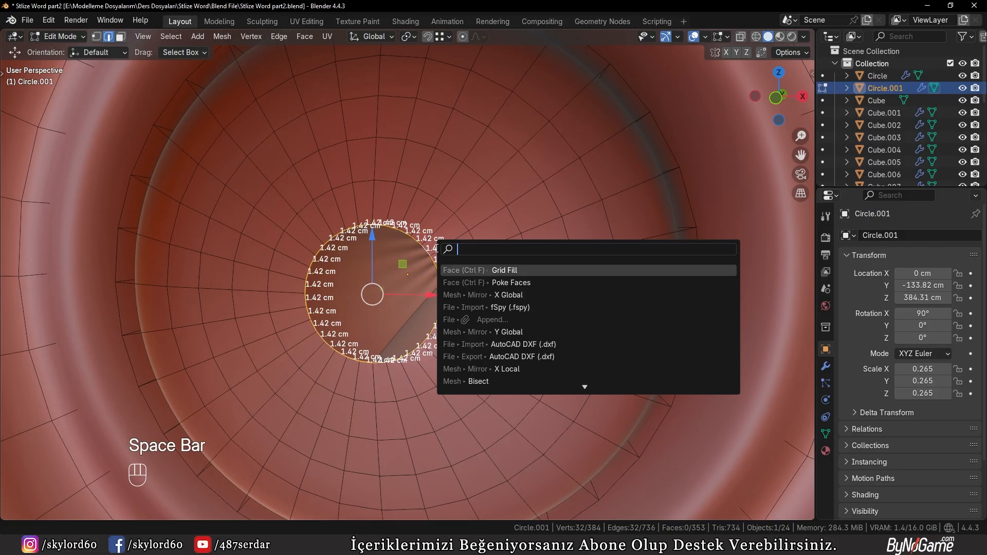
{"action": "key", "text": "Return"}
{"action": "key", "text": "Tab"}
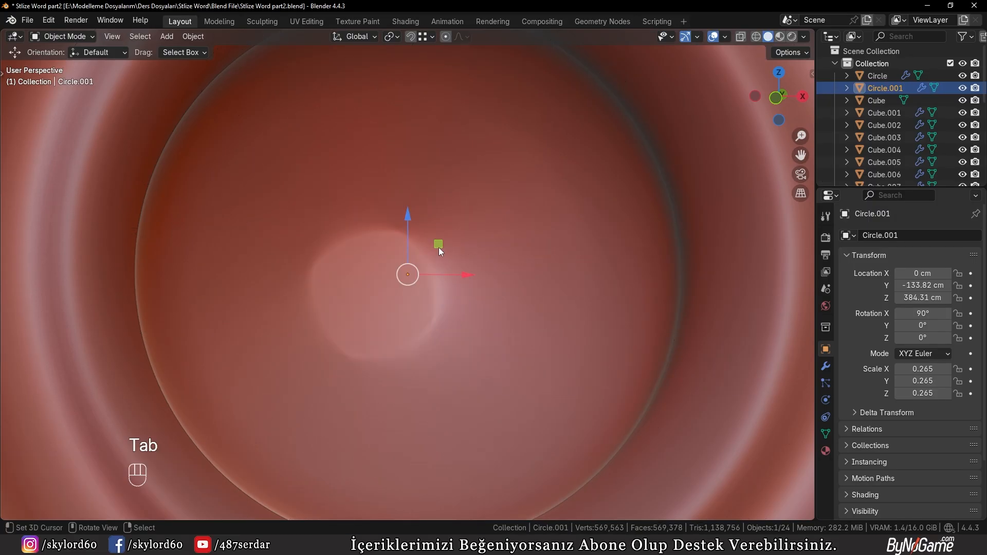
{"action": "middle_click_drag", "start_coordinate": [439, 247], "coordinate": [301, 230]}
{"action": "scroll", "coordinate": [446, 276], "scroll_direction": "down", "scroll_amount": 4}
{"action": "key", "text": "Tab"}
{"action": "scroll", "coordinate": [446, 275], "scroll_direction": "up", "scroll_amount": 4}
{"action": "key", "text": "Tab"}
{"action": "scroll", "coordinate": [400, 247], "scroll_direction": "down", "scroll_amount": 5}
{"action": "scroll", "coordinate": [310, 230], "scroll_direction": "up", "scroll_amount": 5}
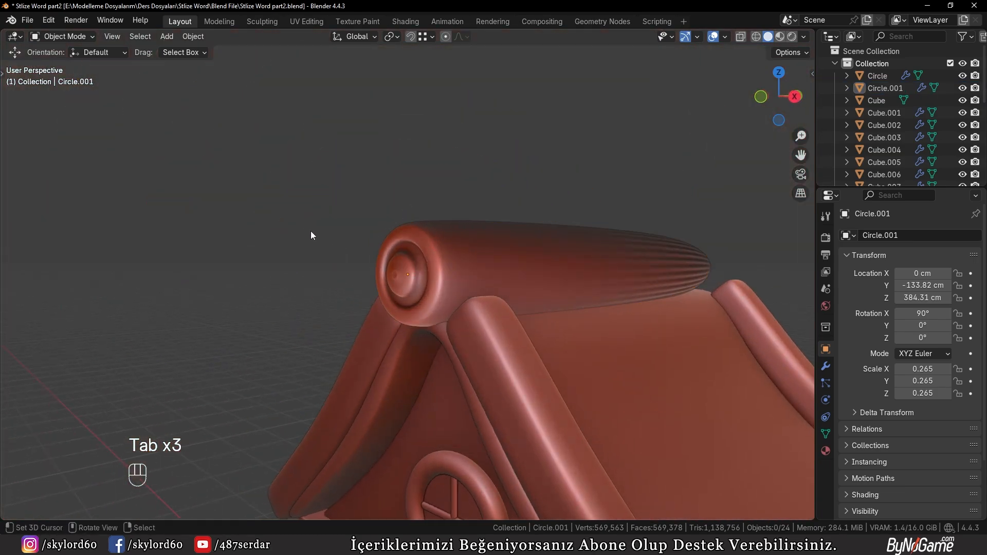
Step: Undo the grid fill and the deletion of the dome's centre face
{"action": "key", "text": "ctrl+z"}
{"action": "key", "text": "ctrl+z"}
{"action": "key", "text": "ctrl+z"}
{"action": "key", "text": "ctrl+z"}
{"action": "key", "text": "ctrl+z"}
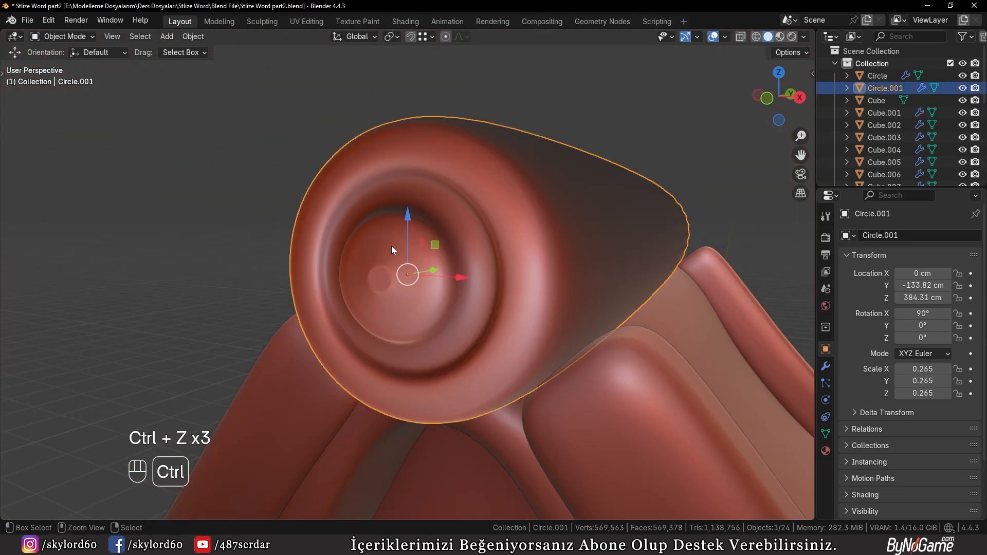
{"action": "key", "text": "ctrl+z"}
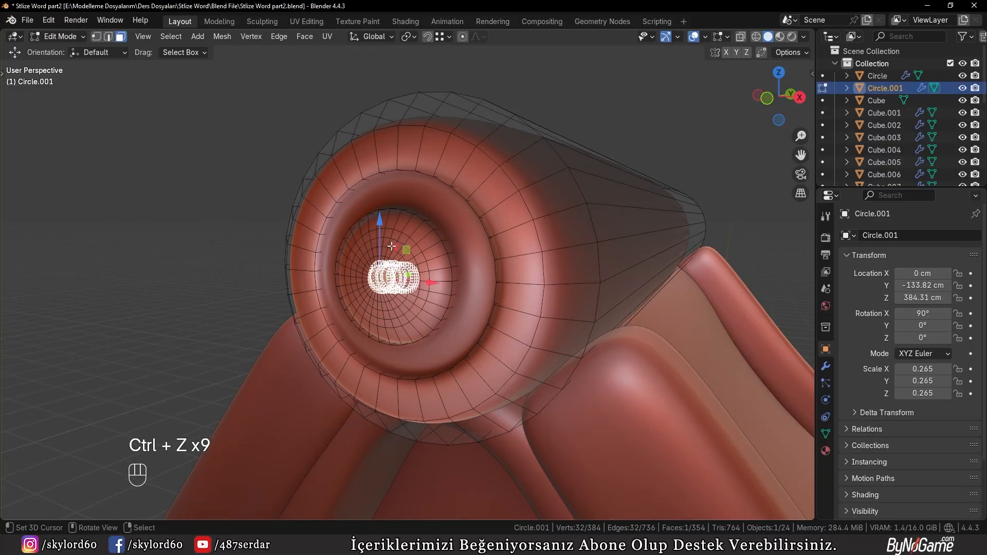
Step: Inset the dome's centre face three times in succession, using 2.402 cm for the second and about 1.68 cm for the third inset
{"action": "scroll", "coordinate": [391, 247], "scroll_direction": "up", "scroll_amount": 5}
{"action": "key", "text": "Tab"}
{"action": "scroll", "coordinate": [430, 244], "scroll_direction": "up", "scroll_amount": 3}
{"action": "key", "text": "Tab"}
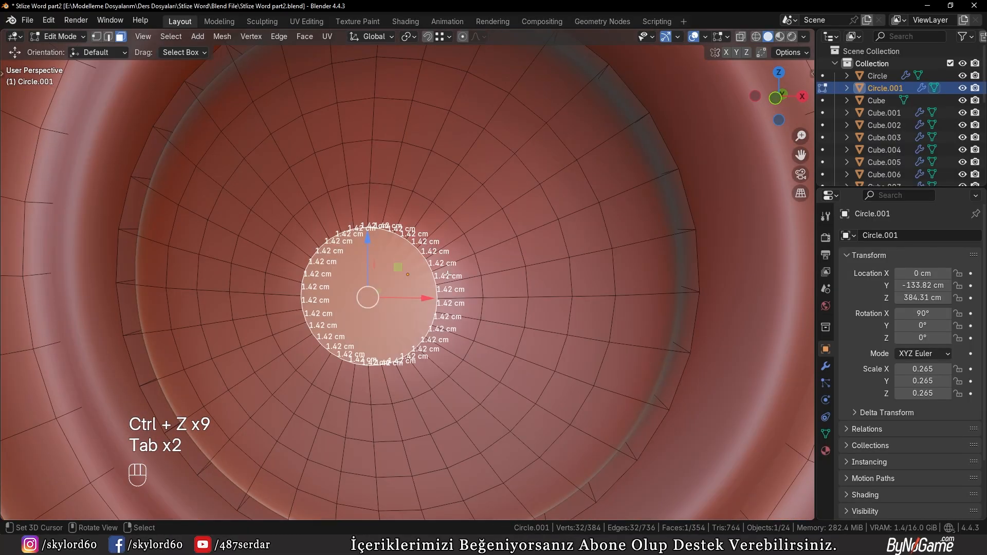
{"action": "scroll", "coordinate": [447, 275], "scroll_direction": "up", "scroll_amount": 3}
{"action": "key", "text": "i"}
{"action": "left_click", "coordinate": [538, 280]}
{"action": "key", "text": "i"}
{"action": "left_click", "coordinate": [496, 281]}
{"action": "key", "text": "i"}
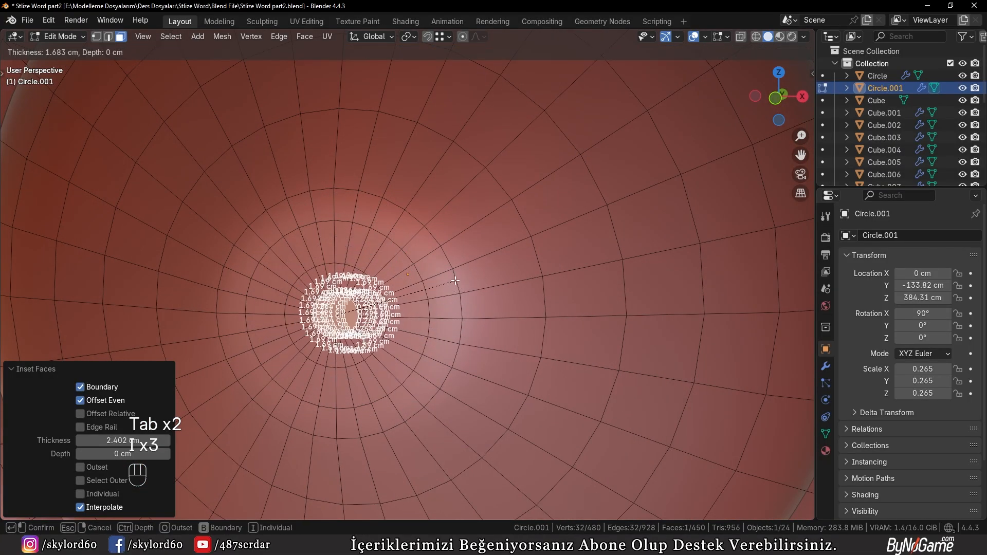
{"action": "left_click", "coordinate": [456, 280]}
Step: Examine the shading of the dome's centre on the log's front end
{"action": "key", "text": "Tab"}
{"action": "scroll", "coordinate": [466, 279], "scroll_direction": "down", "scroll_amount": 5}
{"action": "middle_click_drag", "start_coordinate": [465, 279], "coordinate": [425, 265]}
{"action": "key", "text": "alt+a"}
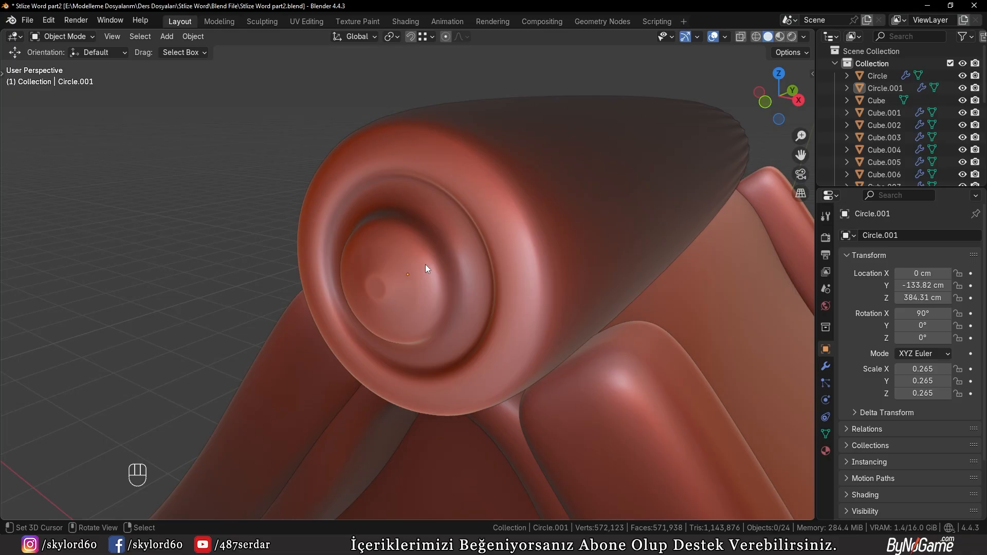
{"action": "key", "text": "Tab"}
{"action": "scroll", "coordinate": [459, 205], "scroll_direction": "up", "scroll_amount": 5}
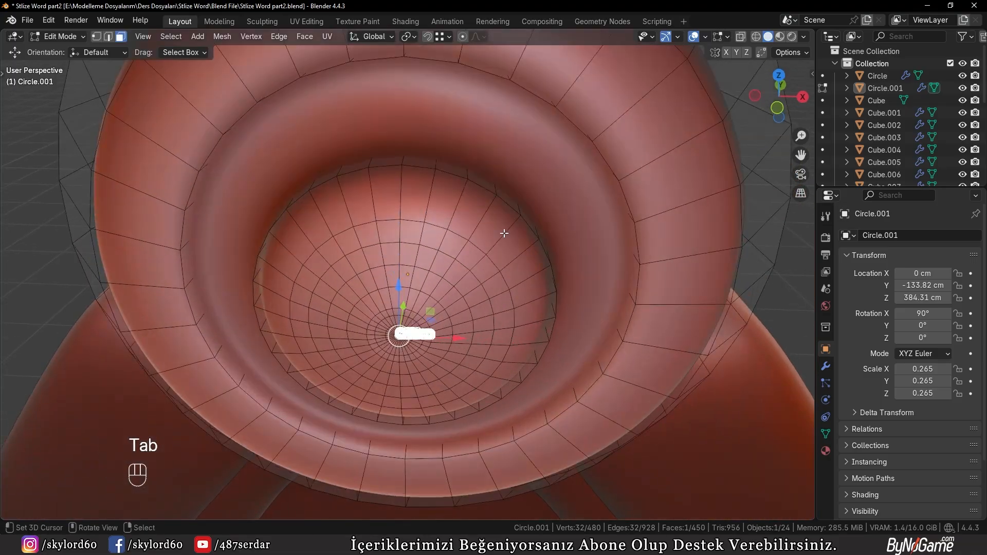
{"action": "key", "text": "Tab"}
{"action": "middle_click_drag", "start_coordinate": [458, 201], "coordinate": [609, 268]}
Step: Select the edge loop around the dome's centre and edge slide it to smooth the disc-shaped mark
{"action": "key", "text": "Tab"}
{"action": "key", "text": "2"}
{"action": "left_click", "coordinate": [396, 237], "text": "alt"}
{"action": "key", "text": "g"}
{"action": "key", "text": "g"}
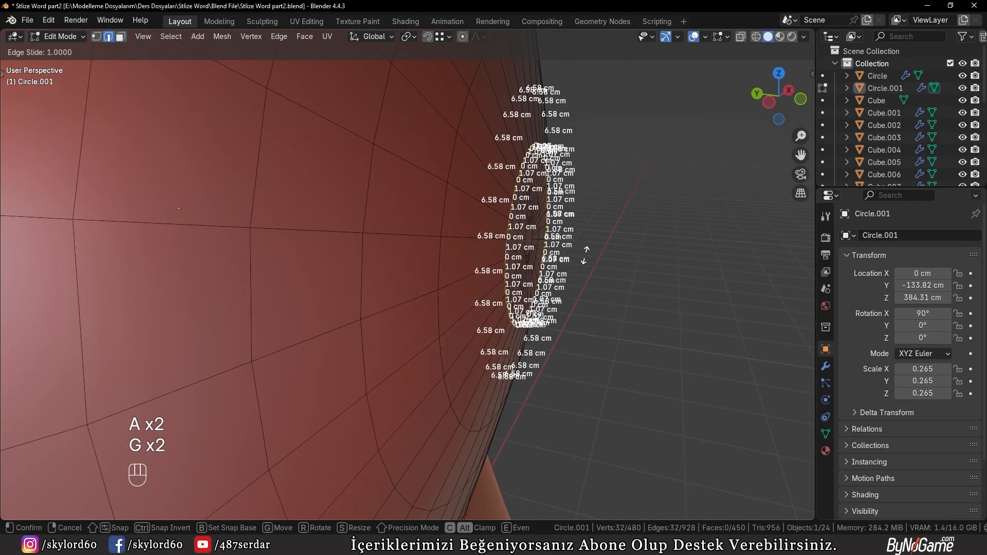
{"action": "left_click", "coordinate": [613, 294]}
{"action": "key", "text": "Tab"}
{"action": "scroll", "coordinate": [579, 272], "scroll_direction": "down", "scroll_amount": 5}
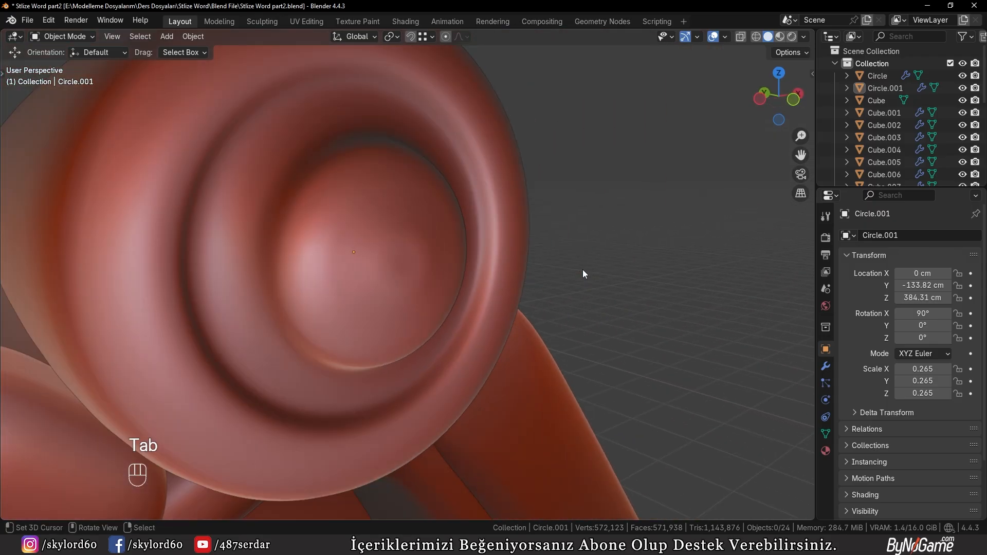
Step: Undo the last two operations and add one centred loop cut around the middle of the ridge log
{"action": "middle_click_drag", "start_coordinate": [582, 270], "coordinate": [652, 251]}
{"action": "key", "text": "z"}
{"action": "key", "text": "ctrl+z"}
{"action": "key", "text": "ctrl+z"}
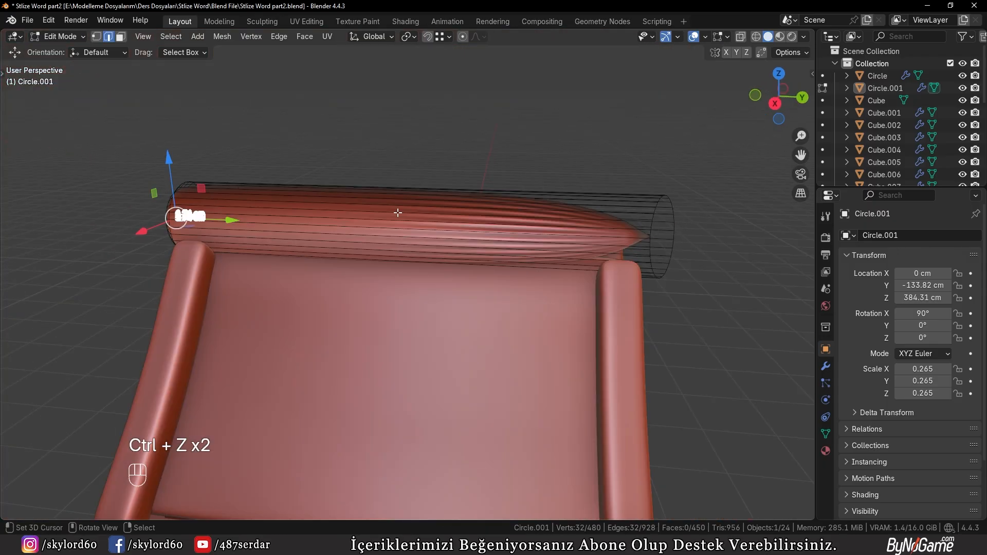
{"action": "key", "text": "ctrl+r"}
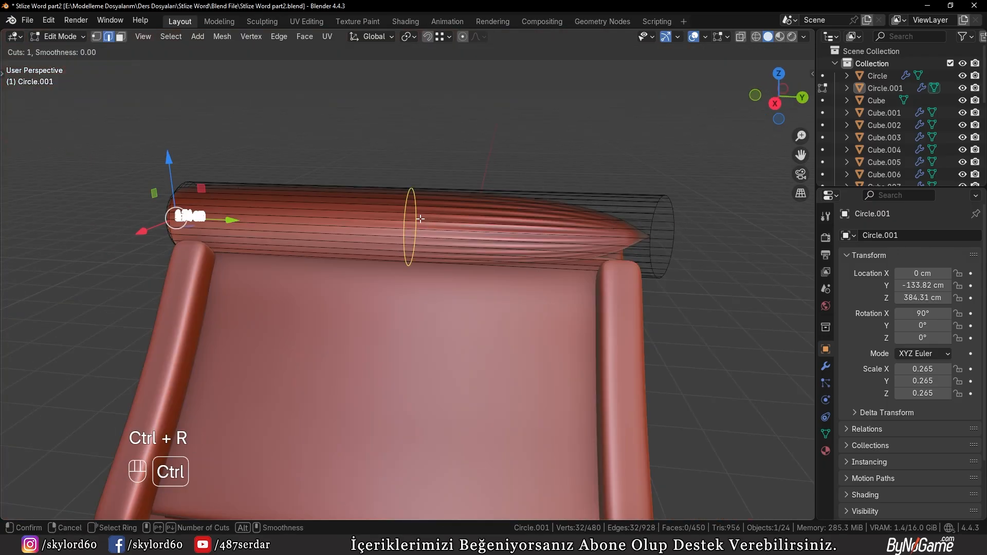
{"action": "left_click", "coordinate": [420, 219]}
{"action": "left_click", "coordinate": [704, 180]}
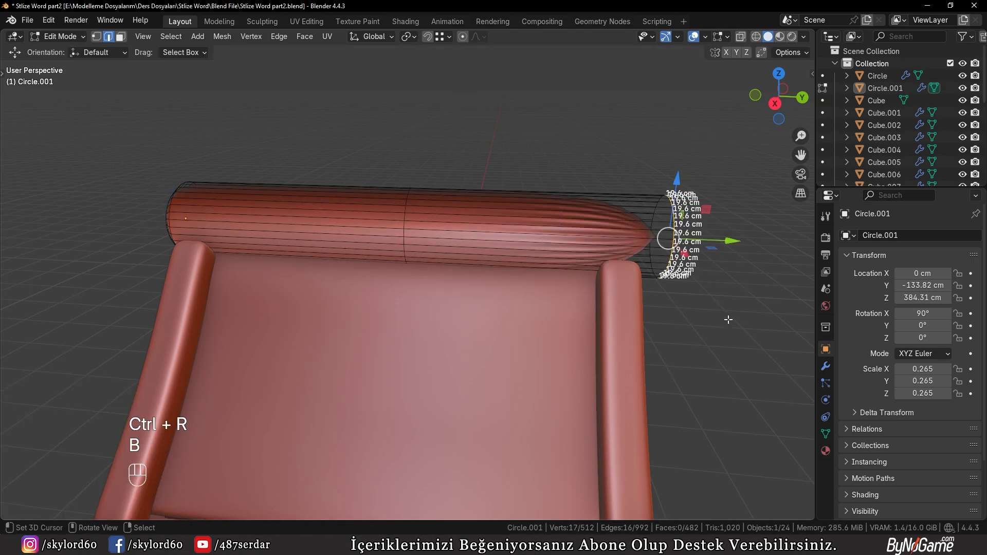
Step: Select all vertices at the log's plain back end and delete them, leaving only the half with the carved dome
{"action": "key", "text": "z"}
{"action": "left_click", "coordinate": [584, 237]}
{"action": "key", "text": "b"}
{"action": "left_click_drag", "start_coordinate": [645, 172], "coordinate": [719, 283]}
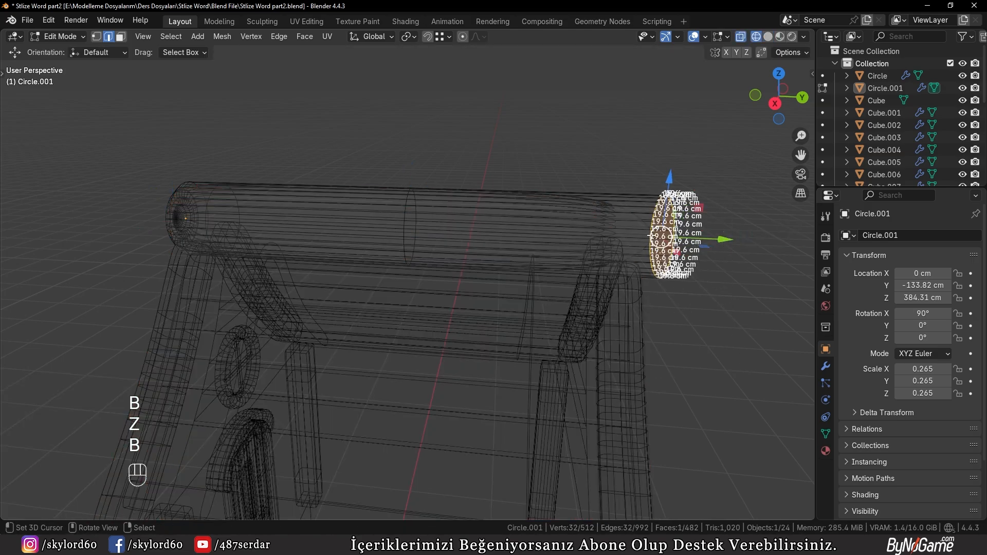
{"action": "key", "text": "x"}
{"action": "left_click", "coordinate": [589, 228]}
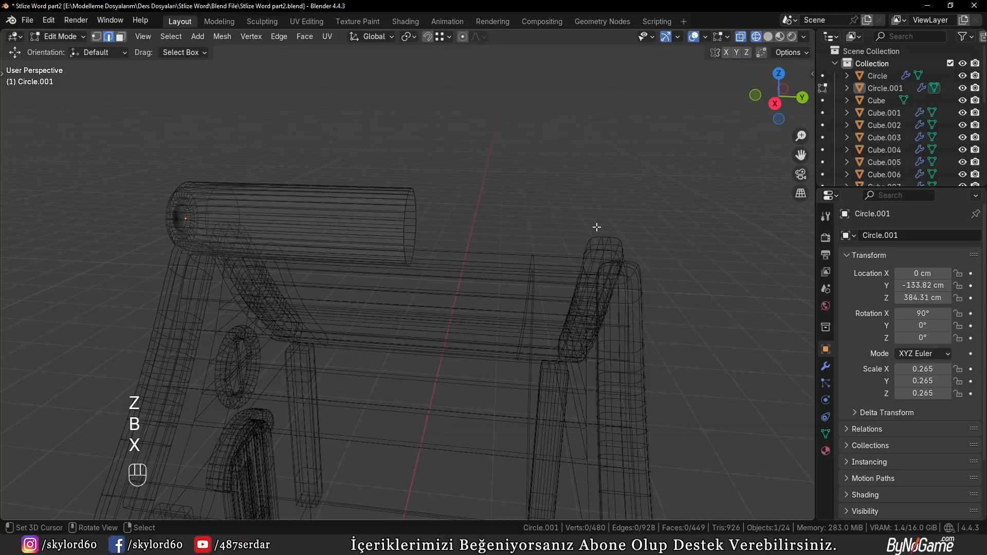
Step: Duplicate the entire front half of the log and move the copy about 209 cm along Y
{"action": "key", "text": "a"}
{"action": "middle_click_drag", "start_coordinate": [745, 288], "coordinate": [457, 213], "text": "shift"}
{"action": "scroll", "coordinate": [428, 240], "scroll_direction": "down", "scroll_amount": 2}
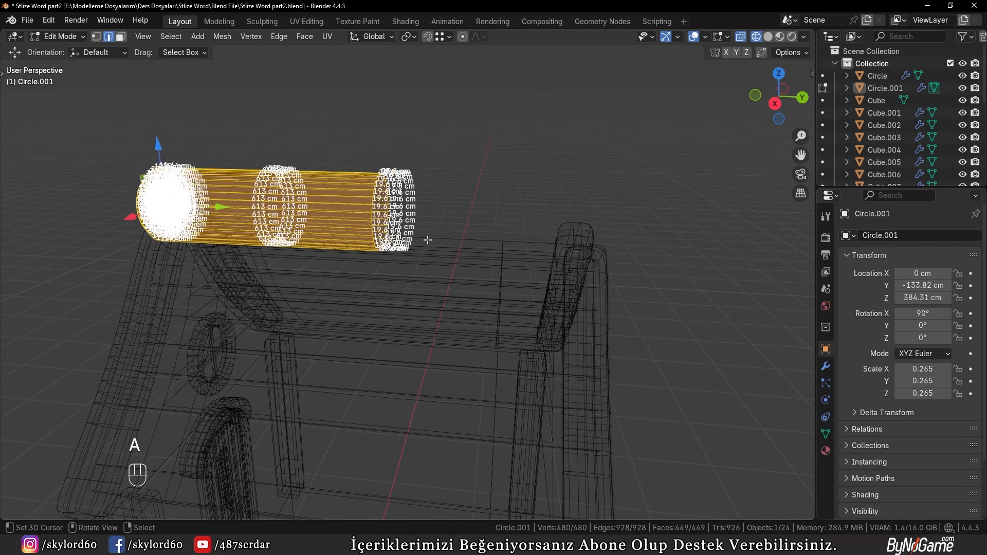
{"action": "key", "text": "shift+d"}
{"action": "key", "text": "y"}
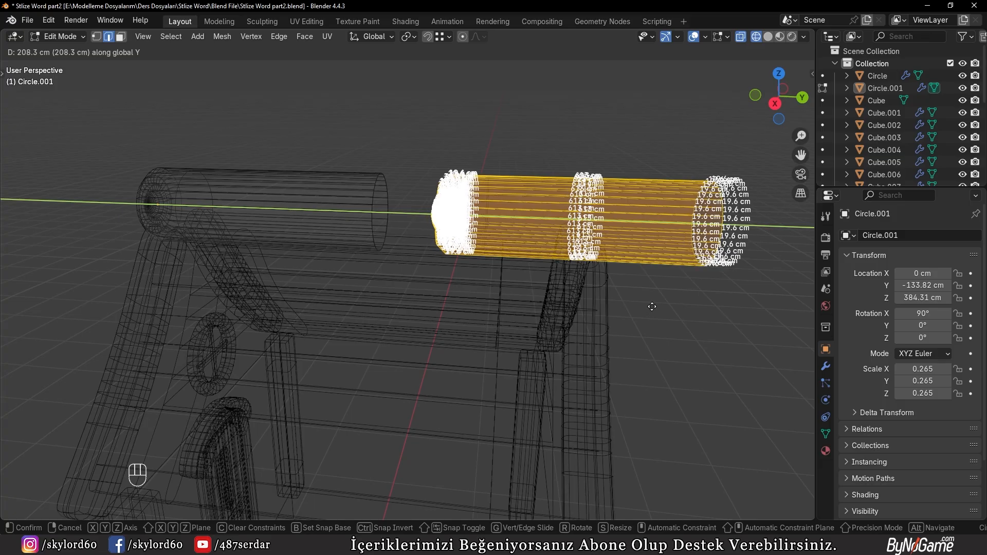
{"action": "left_click", "coordinate": [647, 307]}
Step: Rotate the duplicated log half 180° around the Z axis
{"action": "key", "text": "r"}
{"action": "key", "text": "z"}
{"action": "key", "text": "KP_1"}
{"action": "key", "text": "KP_8"}
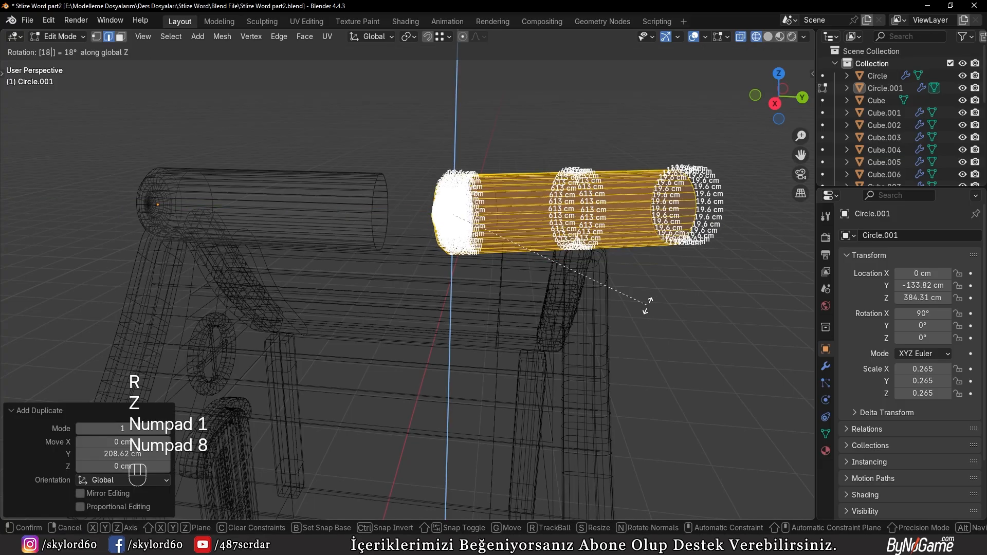
{"action": "key", "text": "KP_0"}
{"action": "key", "text": "KP_Enter"}
Step: Move the rotated half along Y and snap its open end onto the open end of the front half
{"action": "key", "text": "g"}
{"action": "key", "text": "x"}
{"action": "key", "text": "y"}
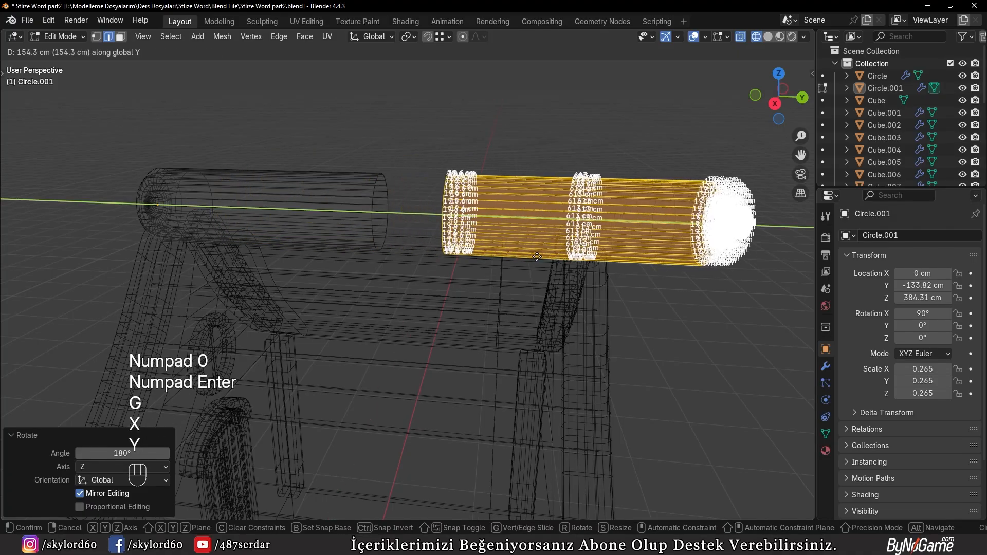
{"action": "left_click", "coordinate": [530, 257]}
{"action": "key", "text": "g"}
{"action": "key", "text": "y"}
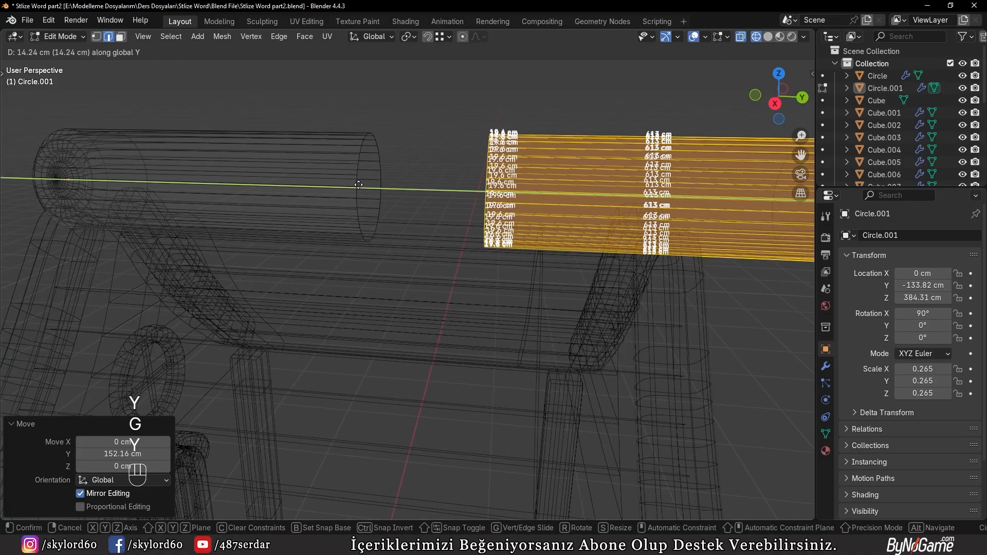
{"action": "left_click", "coordinate": [355, 186], "text": "ctrl"}
Step: Select the whole log mesh and merge its overlapping vertices by distance
{"action": "scroll", "coordinate": [350, 196], "scroll_direction": "down", "scroll_amount": 2}
{"action": "key", "text": "a"}
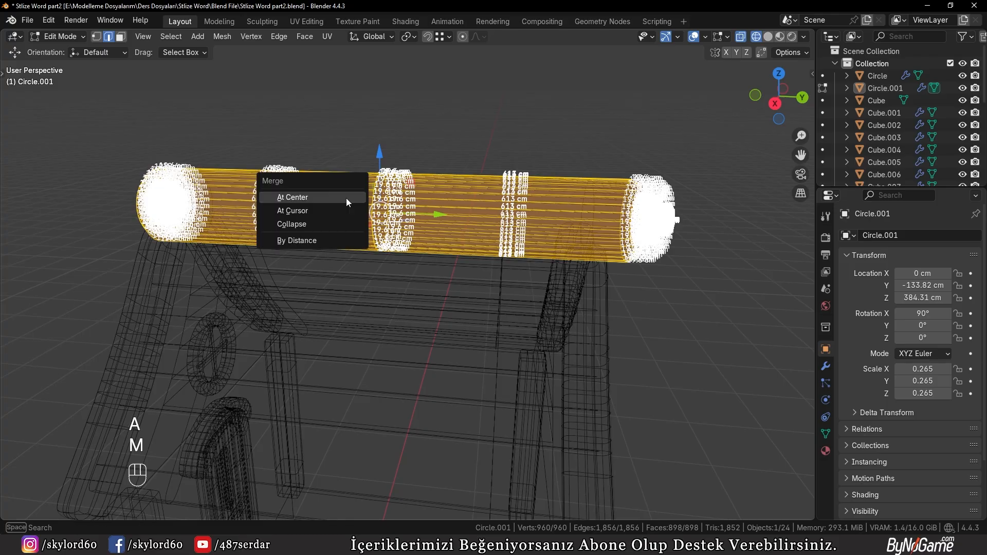
{"action": "left_click", "coordinate": [300, 240]}
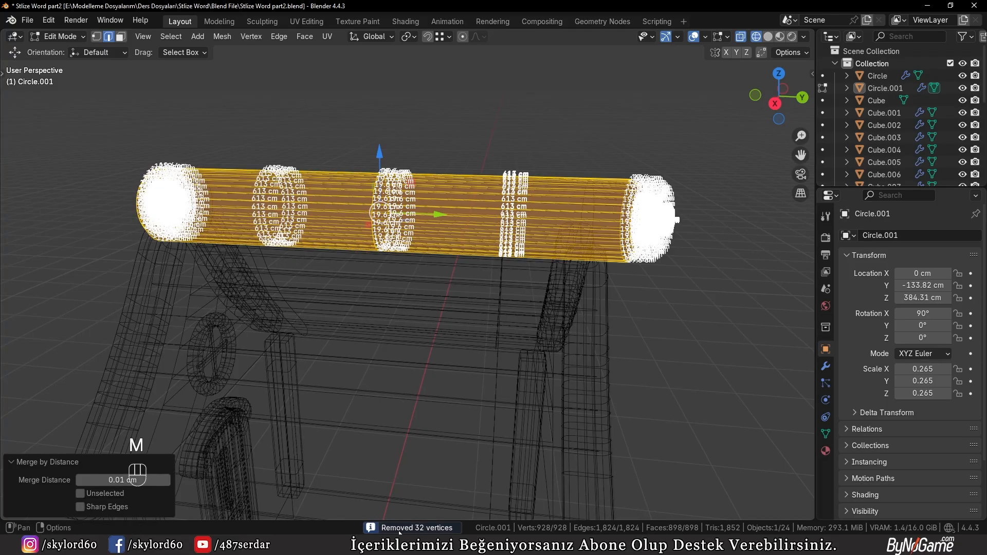
Step: Dissolve the seam edge loop at the middle of the log in solid shading and return to Object Mode
{"action": "key", "text": "z"}
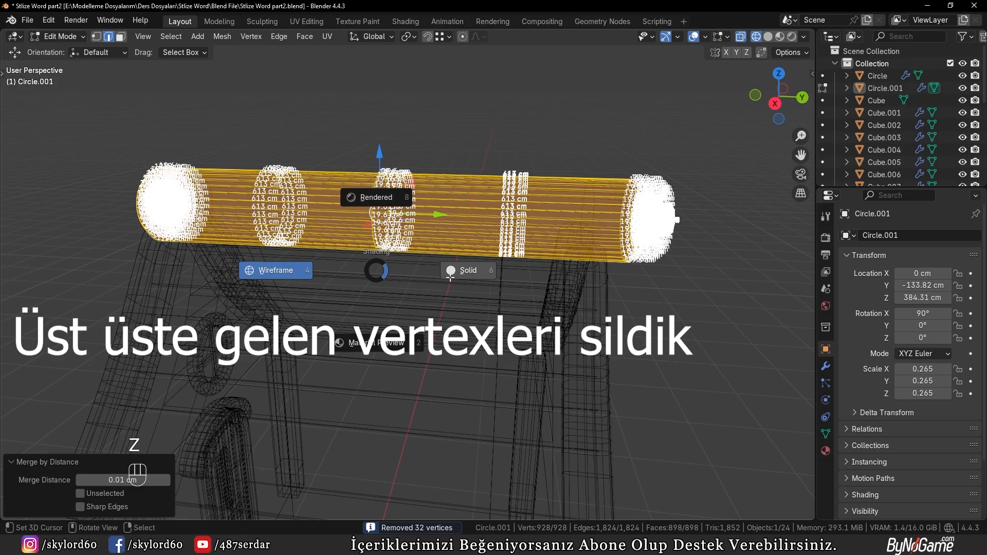
{"action": "left_click", "coordinate": [478, 281]}
{"action": "scroll", "coordinate": [478, 281], "scroll_direction": "up", "scroll_amount": 5}
{"action": "key", "text": "a"}
{"action": "key", "text": "a"}
{"action": "left_click", "coordinate": [359, 213], "text": "alt"}
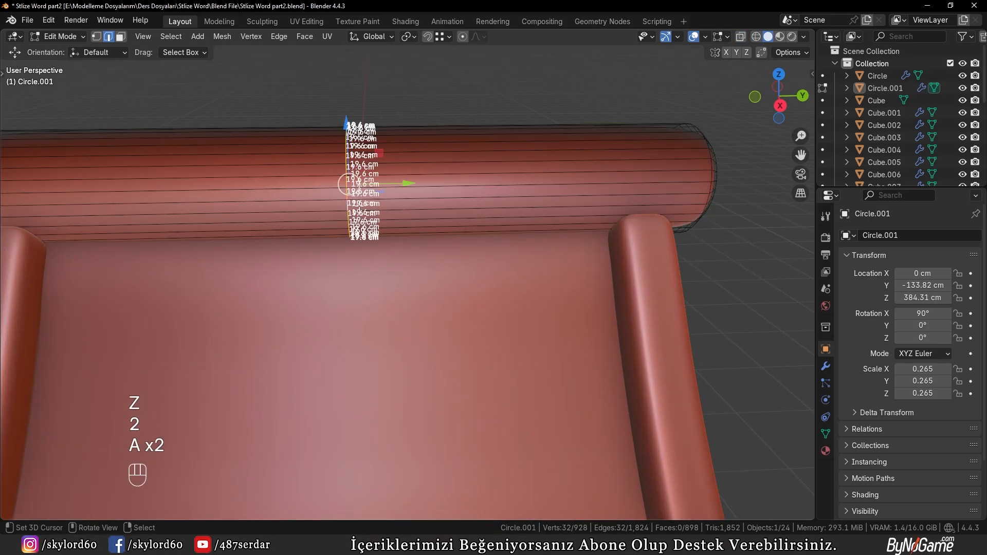
{"action": "key", "text": "x"}
{"action": "left_click", "coordinate": [374, 313]}
{"action": "scroll", "coordinate": [403, 252], "scroll_direction": "down", "scroll_amount": 5}
{"action": "middle_click_drag", "start_coordinate": [403, 251], "coordinate": [455, 246]}
{"action": "key", "text": "Tab"}
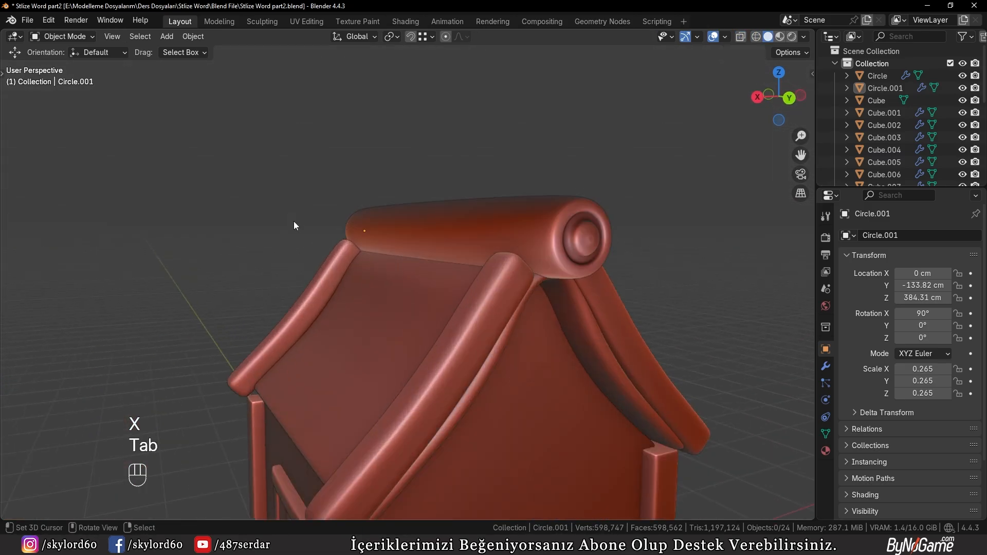
Step: Add six evenly spaced loop cuts along the length of the ridge log
{"action": "scroll", "coordinate": [455, 247], "scroll_direction": "down", "scroll_amount": 3}
{"action": "middle_click_drag", "start_coordinate": [258, 307], "coordinate": [295, 252], "text": "shift"}
{"action": "middle_click_drag", "start_coordinate": [295, 252], "coordinate": [332, 233]}
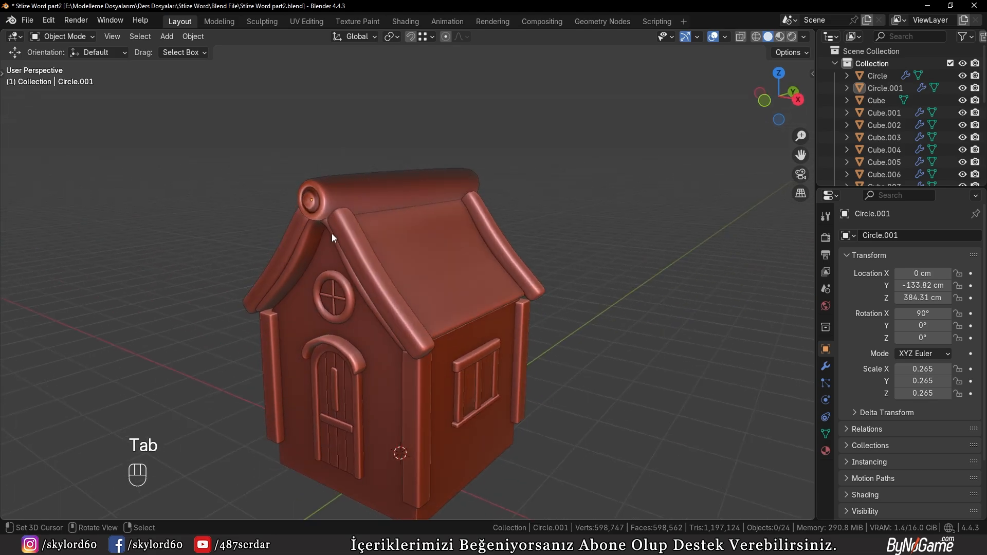
{"action": "scroll", "coordinate": [331, 235], "scroll_direction": "up", "scroll_amount": 1}
{"action": "left_click", "coordinate": [332, 161]}
{"action": "key", "text": "Tab"}
{"action": "middle_click_drag", "start_coordinate": [332, 162], "coordinate": [401, 154]}
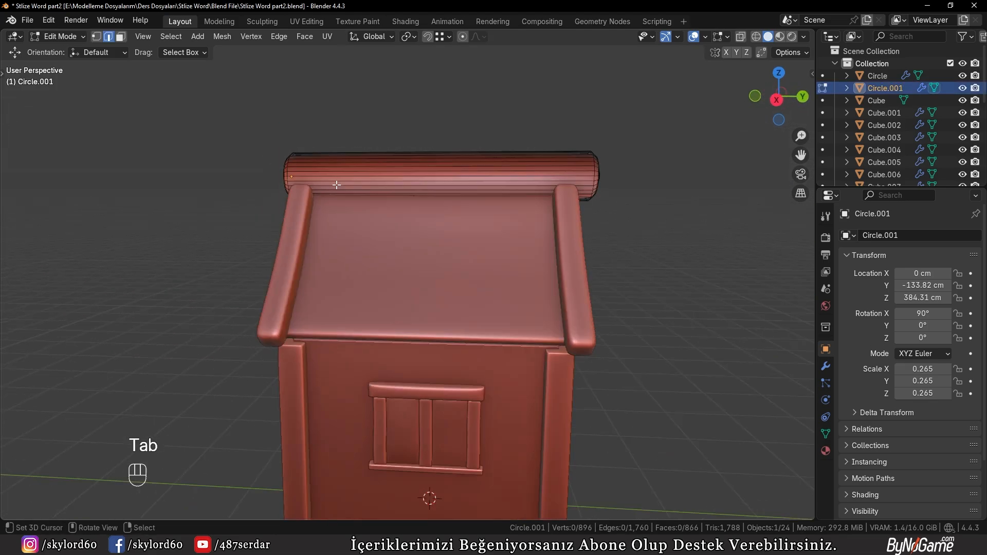
{"action": "scroll", "coordinate": [426, 155], "scroll_direction": "up", "scroll_amount": 2}
{"action": "key", "text": "ctrl+r"}
{"action": "scroll", "coordinate": [426, 155], "scroll_direction": "up", "scroll_amount": 4}
{"action": "left_click", "coordinate": [426, 155]}
{"action": "right_click", "coordinate": [426, 155]}
{"action": "key", "text": "KP_3"}
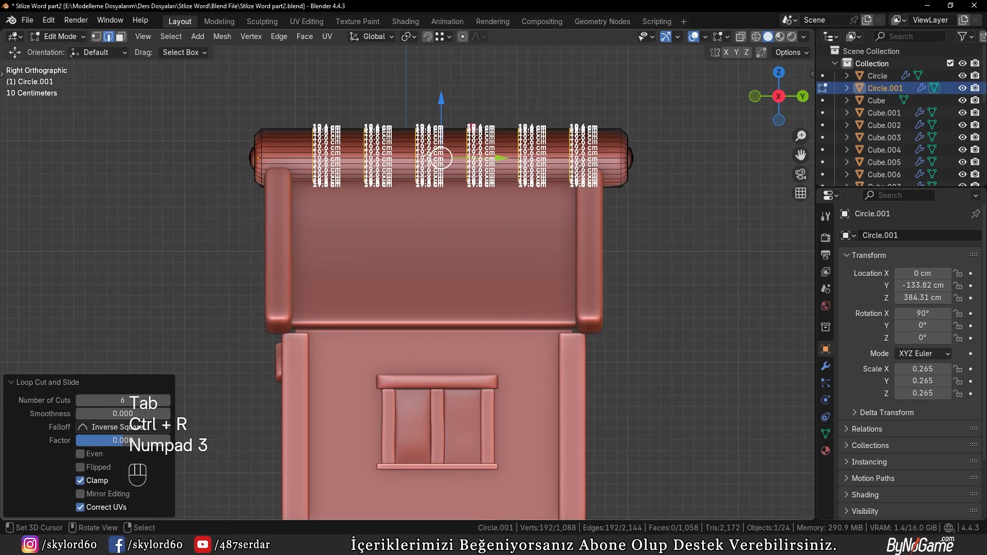
Step: Move the second loop from the log's front end down about 1.6 cm in the right orthographic view
{"action": "key", "text": "a"}
{"action": "key", "text": "a"}
{"action": "scroll", "coordinate": [431, 153], "scroll_direction": "up", "scroll_amount": 2}
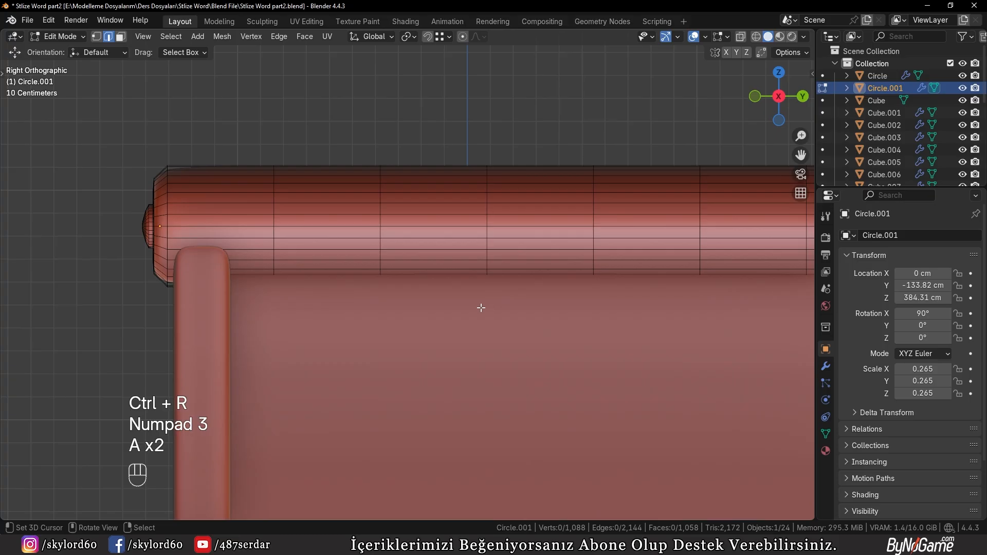
{"action": "left_click", "coordinate": [379, 218], "text": "alt"}
{"action": "key", "text": "g"}
{"action": "left_click", "coordinate": [383, 220]}
{"action": "middle_click_drag", "start_coordinate": [546, 216], "coordinate": [438, 235], "text": "shift"}
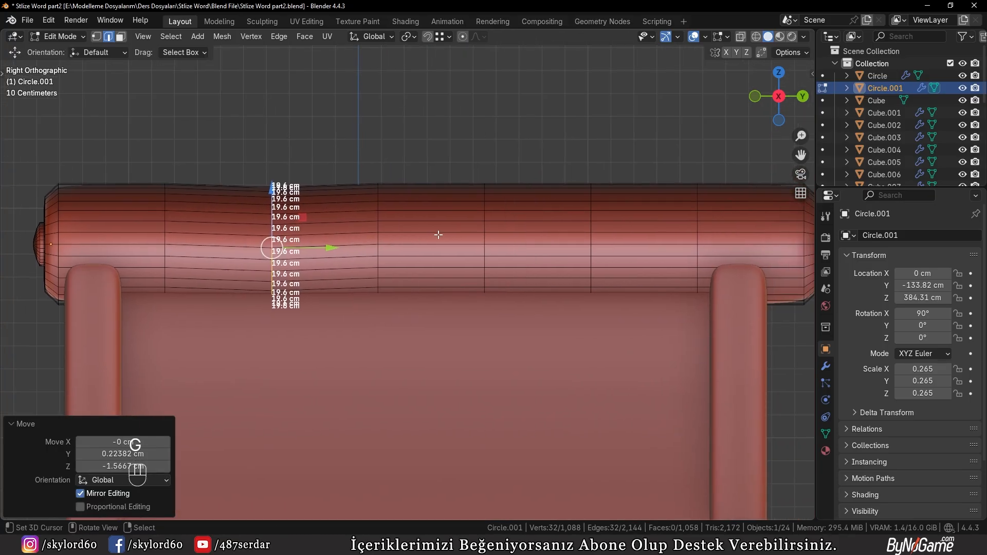
Step: Raise the log's fourth edge loop about 1.8 cm and shift the sixth loop slightly for a wavy outline
{"action": "left_click", "coordinate": [486, 233], "text": "alt"}
{"action": "key", "text": "g"}
{"action": "left_click", "coordinate": [583, 231]}
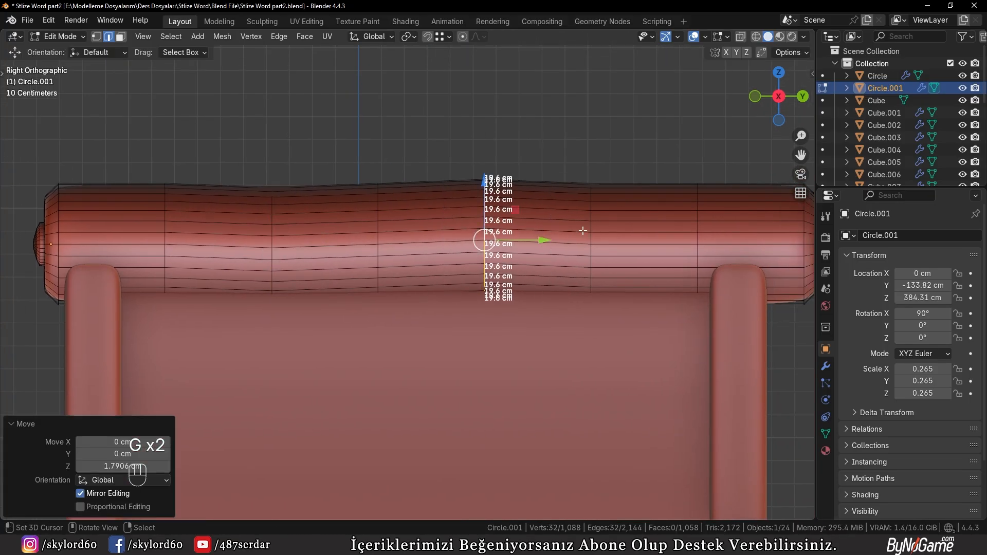
{"action": "right_click", "coordinate": [697, 235], "text": "alt"}
{"action": "key", "text": "g"}
{"action": "left_click", "coordinate": [694, 241]}
Step: Select the entire front end cap of the log, including its dome, and lower it about 1.6 cm along Z
{"action": "middle_click_drag", "start_coordinate": [153, 238], "coordinate": [488, 216], "text": "shift"}
{"action": "scroll", "coordinate": [488, 216], "scroll_direction": "up", "scroll_amount": 2}
{"action": "right_click", "coordinate": [202, 214]}
{"action": "key", "text": "z"}
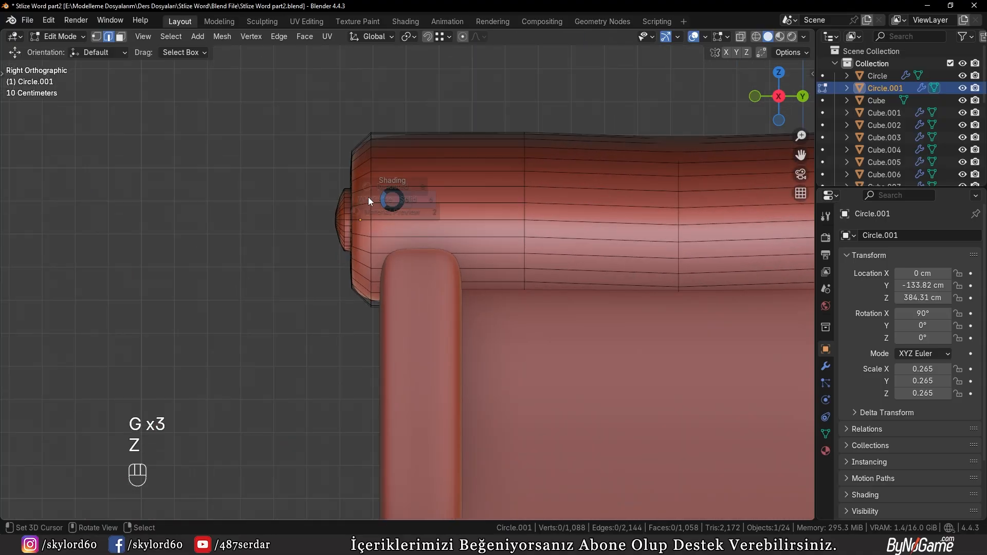
{"action": "left_click", "coordinate": [368, 196]}
{"action": "key", "text": "b"}
{"action": "left_click_drag", "start_coordinate": [329, 121], "coordinate": [398, 326]}
{"action": "key", "text": "z"}
{"action": "left_click", "coordinate": [468, 280]}
{"action": "key", "text": "g"}
{"action": "key", "text": "z"}
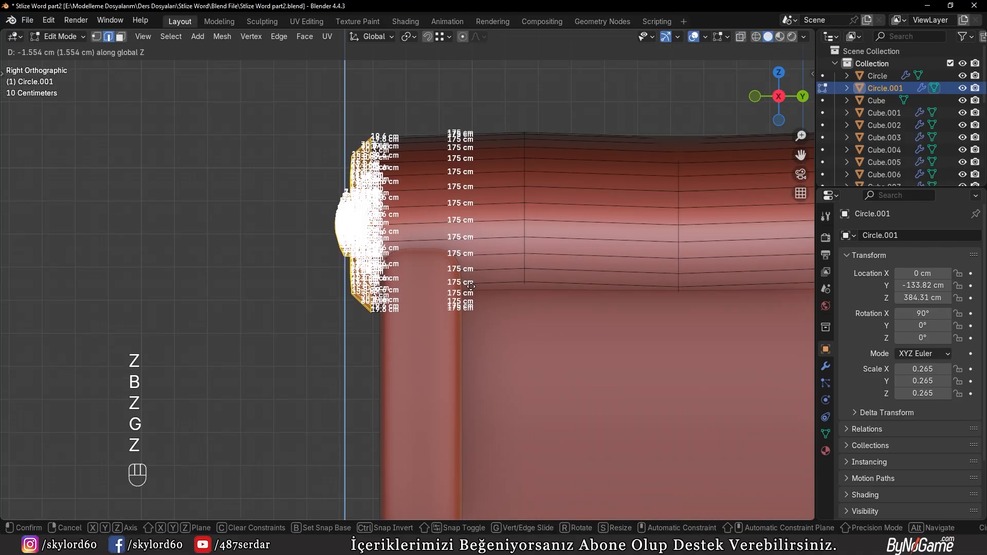
{"action": "left_click", "coordinate": [470, 286]}
{"action": "key", "text": "Tab"}
{"action": "scroll", "coordinate": [387, 282], "scroll_direction": "down", "scroll_amount": 3}
{"action": "middle_click_drag", "start_coordinate": [388, 282], "coordinate": [332, 284]}
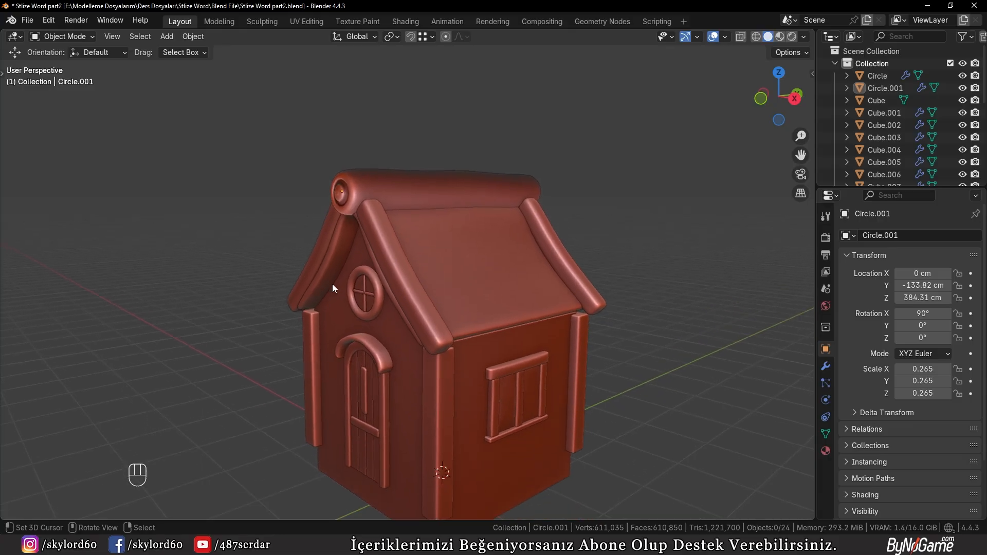
Step: Select the ring of faces in the groove around the front dome and Shrink/Fatten it by about -9.1 cm
{"action": "scroll", "coordinate": [332, 284], "scroll_direction": "up", "scroll_amount": 2}
{"action": "middle_click_drag", "start_coordinate": [436, 250], "coordinate": [449, 312], "text": "shift"}
{"action": "scroll", "coordinate": [450, 312], "scroll_direction": "up", "scroll_amount": 3}
{"action": "middle_click_drag", "start_coordinate": [237, 247], "coordinate": [403, 317], "text": "shift"}
{"action": "scroll", "coordinate": [403, 317], "scroll_direction": "up", "scroll_amount": 4}
{"action": "key", "text": "Tab"}
{"action": "scroll", "coordinate": [403, 317], "scroll_direction": "up", "scroll_amount": 5}
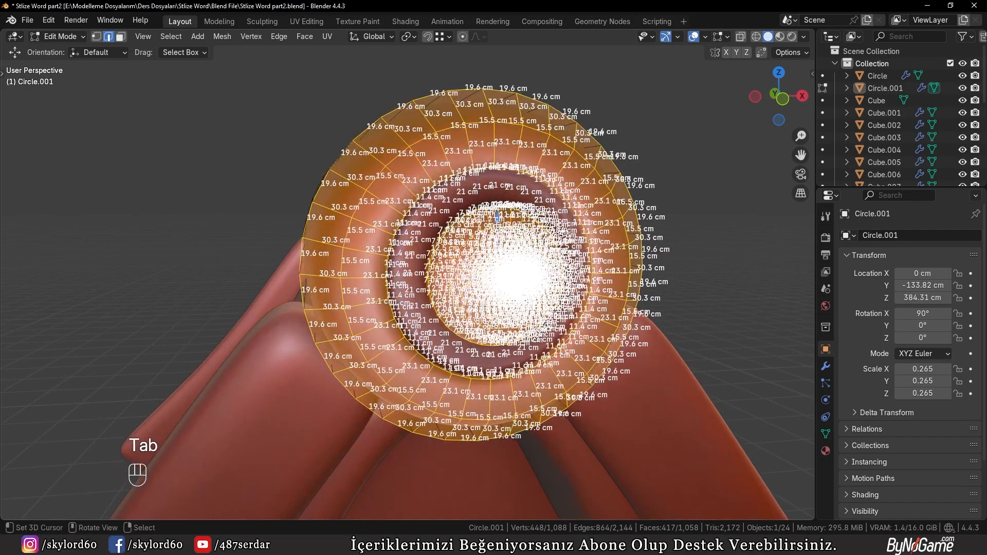
{"action": "key", "text": "a"}
{"action": "key", "text": "alt+a"}
{"action": "key", "text": "3"}
{"action": "left_click", "coordinate": [515, 307], "text": "alt"}
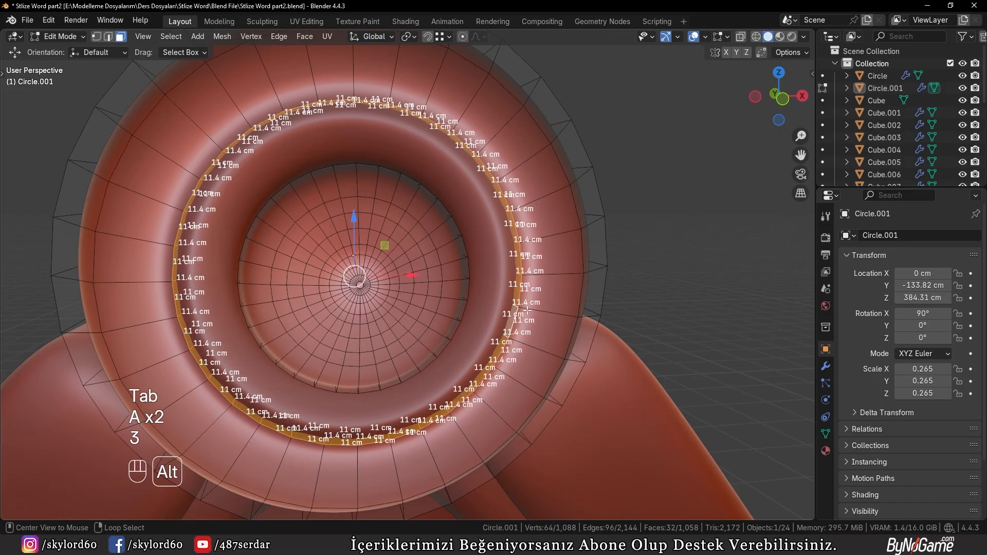
{"action": "key", "text": "alt+s"}
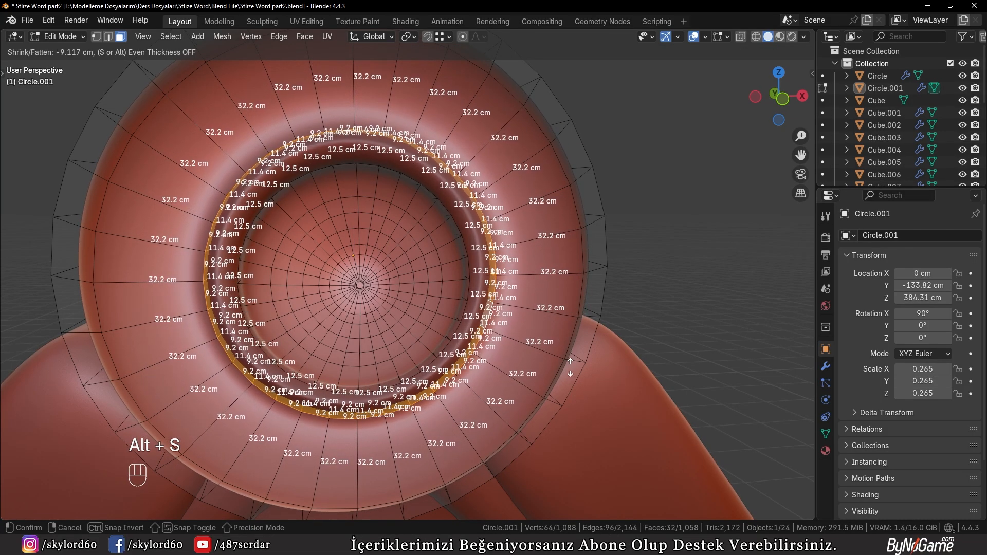
{"action": "left_click", "coordinate": [572, 372]}
{"action": "key", "text": "Tab"}
{"action": "middle_click_drag", "start_coordinate": [508, 332], "coordinate": [416, 329]}
{"action": "scroll", "coordinate": [471, 321], "scroll_direction": "down", "scroll_amount": 5}
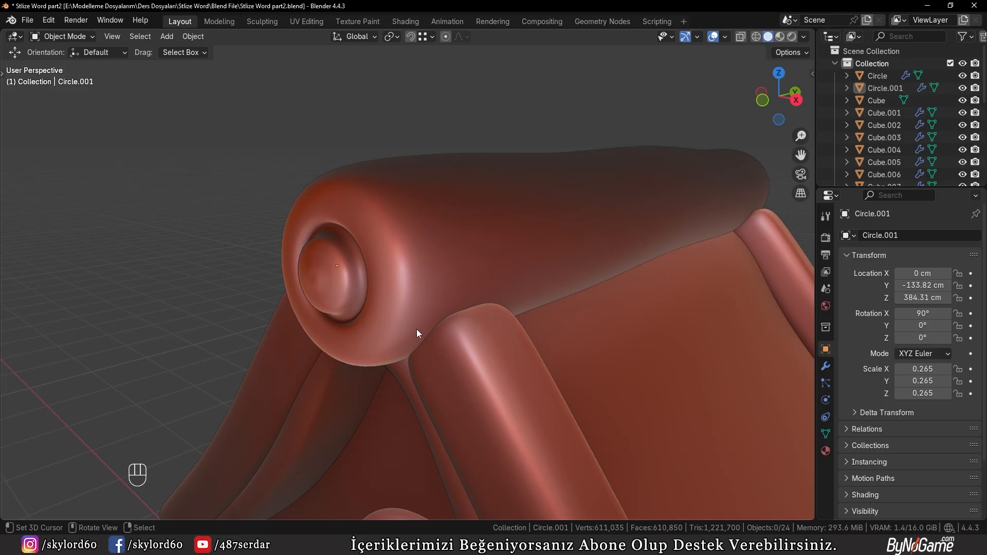
Step: Push the groove's face ring around the front dome deeper into the log along Y
{"action": "scroll", "coordinate": [416, 329], "scroll_direction": "up", "scroll_amount": 4}
{"action": "key", "text": "Tab"}
{"action": "key", "text": "a"}
{"action": "key", "text": "a"}
{"action": "key", "text": "g"}
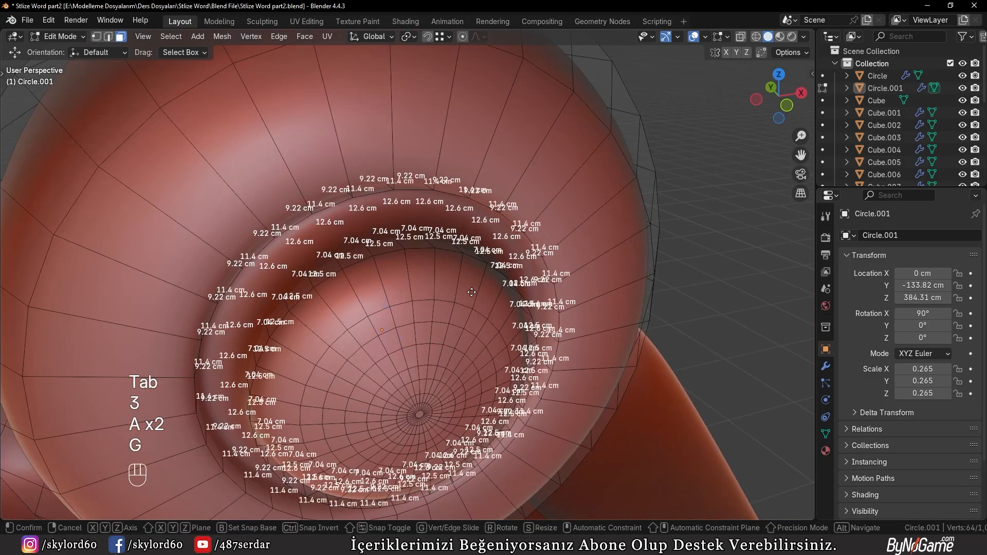
{"action": "key", "text": "y"}
{"action": "left_click", "coordinate": [458, 280]}
{"action": "key", "text": "Tab"}
{"action": "scroll", "coordinate": [399, 274], "scroll_direction": "down", "scroll_amount": 4}
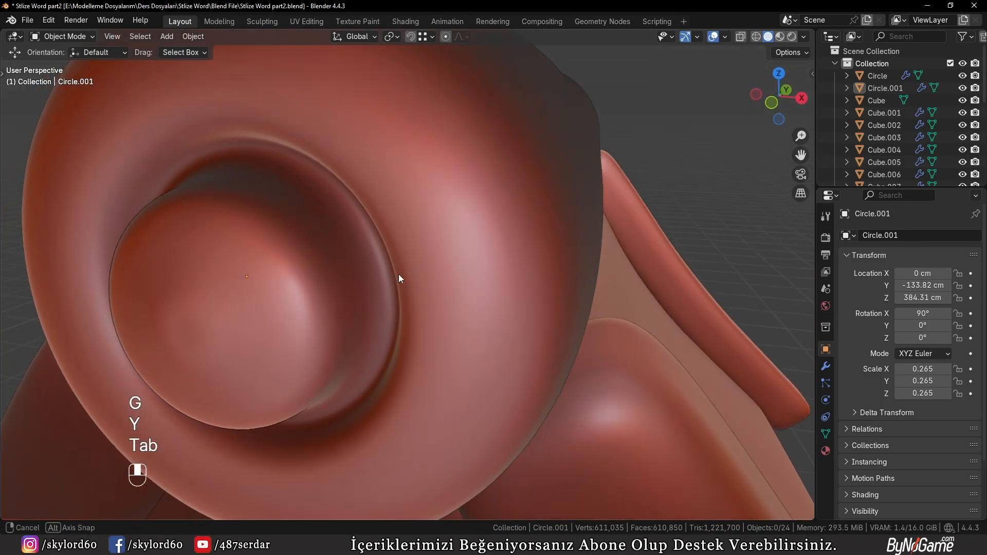
Step: Select the front dome's vertices from the side and move them along Y into the log's recess
{"action": "middle_click_drag", "start_coordinate": [398, 274], "coordinate": [378, 304]}
{"action": "scroll", "coordinate": [411, 266], "scroll_direction": "up", "scroll_amount": 2}
{"action": "key", "text": "Tab"}
{"action": "key", "text": "KP_3"}
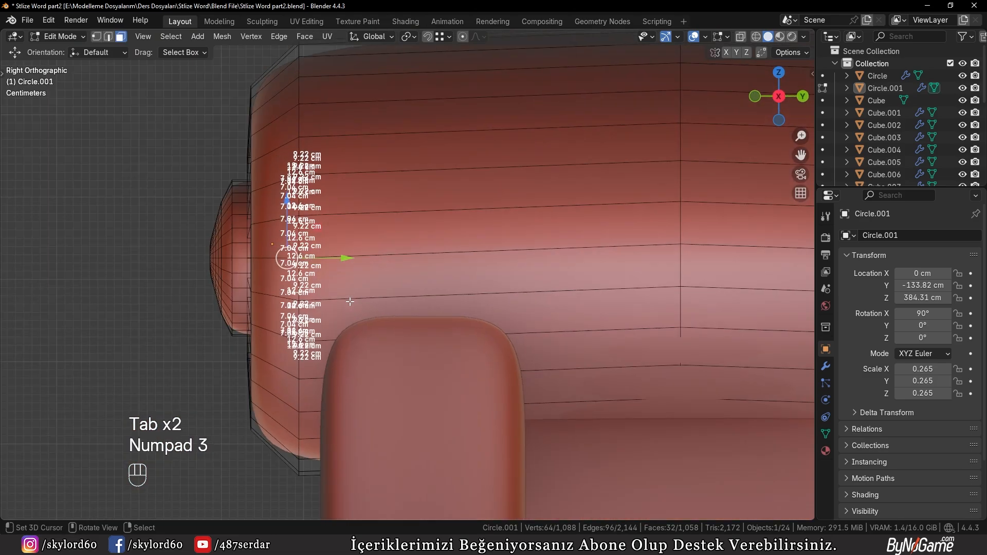
{"action": "key", "text": "z"}
{"action": "key", "text": "1"}
{"action": "key", "text": "b"}
{"action": "left_click_drag", "start_coordinate": [248, 104], "coordinate": [377, 406]}
{"action": "key", "text": "z"}
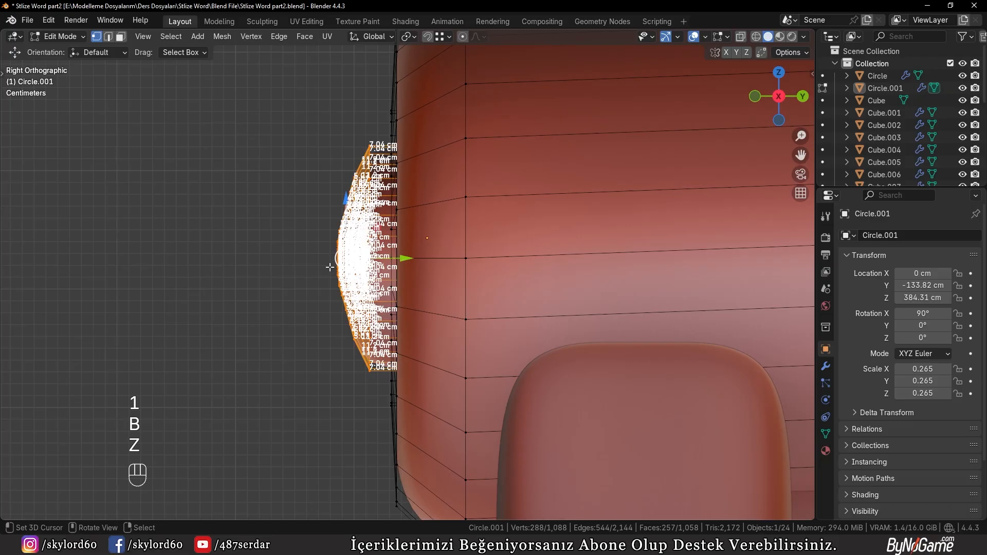
{"action": "middle_click_drag", "start_coordinate": [405, 262], "coordinate": [393, 272]}
{"action": "key", "text": "g"}
{"action": "key", "text": "y"}
{"action": "left_click", "coordinate": [391, 275]}
{"action": "key", "text": "Tab"}
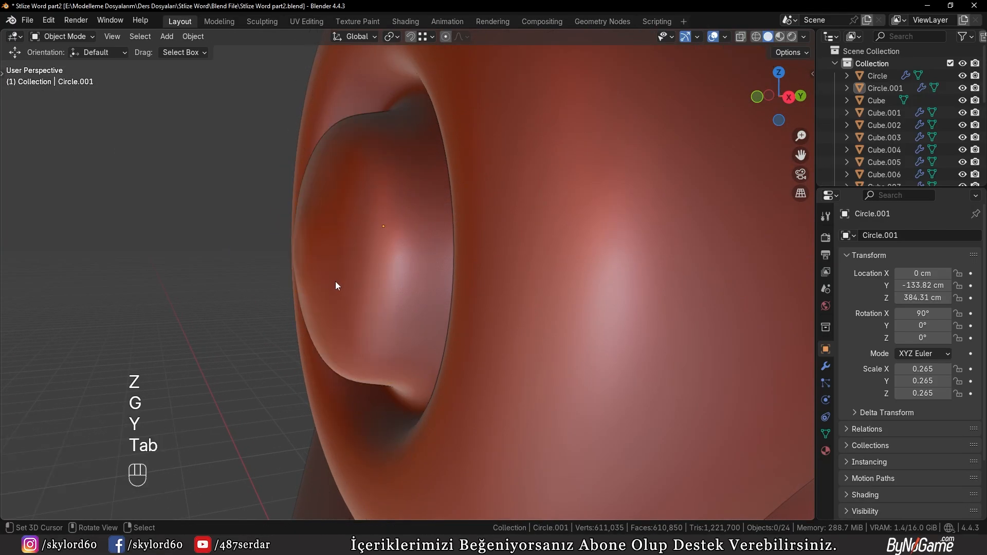
{"action": "scroll", "coordinate": [418, 295], "scroll_direction": "down", "scroll_amount": 8}
{"action": "middle_click_drag", "start_coordinate": [393, 322], "coordinate": [338, 325]}
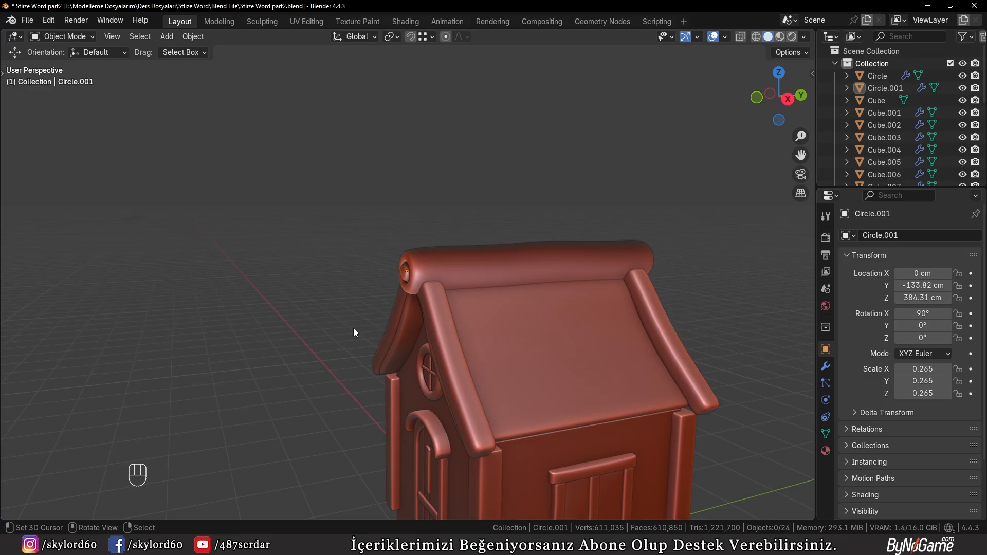
Step: Add a flat cube about 61 × 31 × 10 cm on the ground beside the house's window wall with the Add Cube tool
{"action": "scroll", "coordinate": [353, 328], "scroll_direction": "down", "scroll_amount": 4}
{"action": "scroll", "coordinate": [391, 308], "scroll_direction": "up", "scroll_amount": 3}
{"action": "middle_click_drag", "start_coordinate": [396, 343], "coordinate": [415, 333], "text": "shift"}
{"action": "middle_click_drag", "start_coordinate": [435, 339], "coordinate": [416, 202], "text": "shift"}
{"action": "key", "text": "t"}
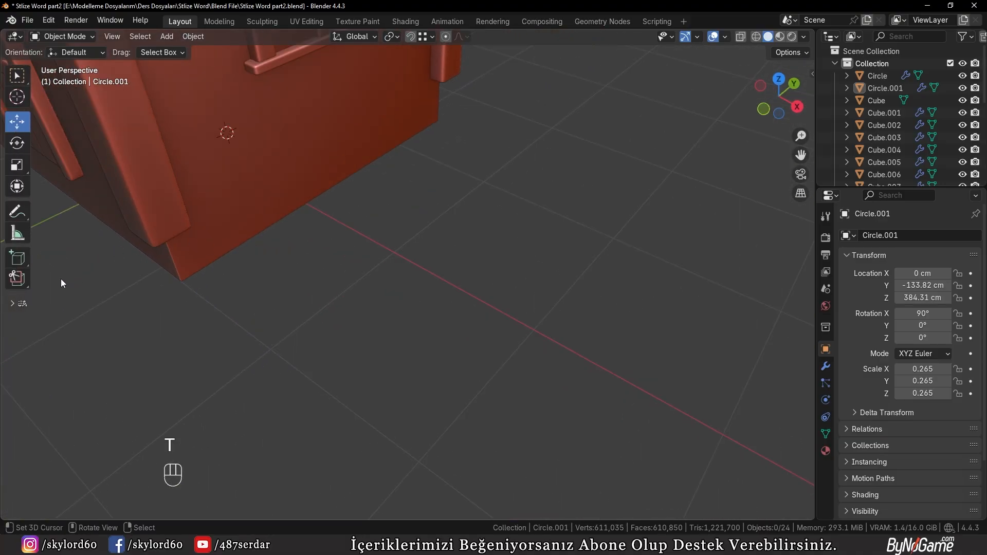
{"action": "left_click", "coordinate": [17, 257]}
{"action": "key", "text": "t"}
{"action": "middle_click_drag", "start_coordinate": [177, 276], "coordinate": [390, 378], "text": "shift"}
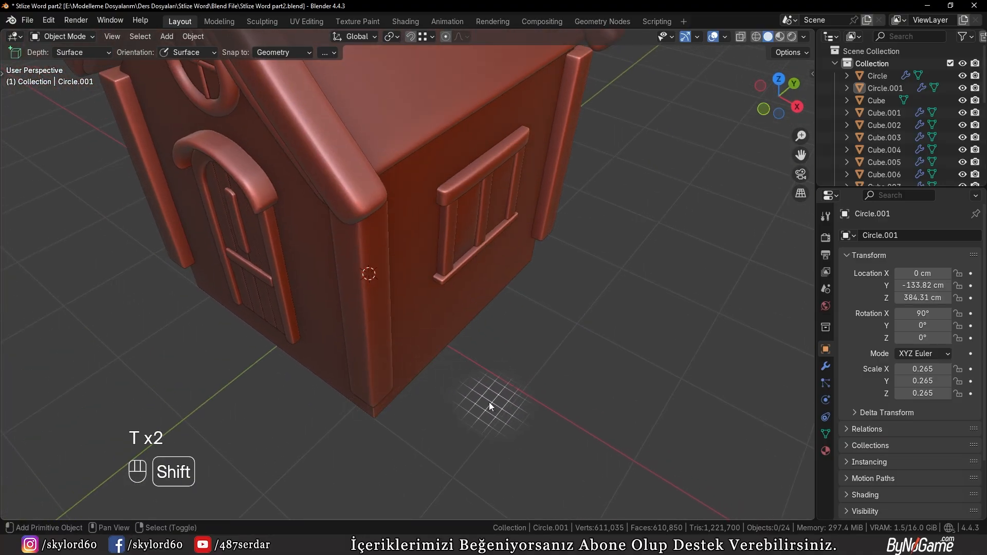
{"action": "left_click_drag", "start_coordinate": [489, 402], "coordinate": [563, 418]}
{"action": "left_click", "coordinate": [567, 411]}
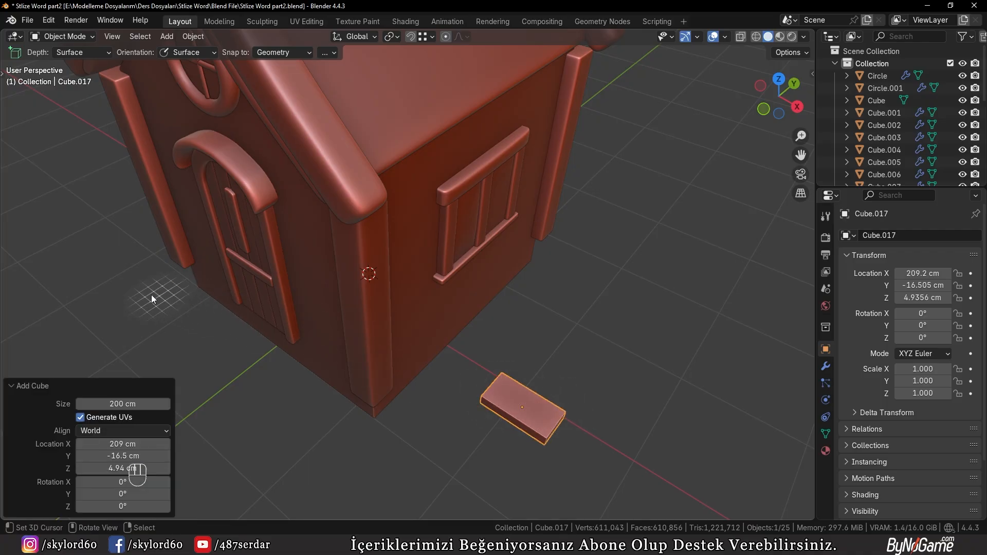
Step: Switch back to the Move tool and raise the new box about 256.5 cm along Z
{"action": "key", "text": "t"}
{"action": "left_click", "coordinate": [17, 124]}
{"action": "key", "text": "t"}
{"action": "scroll", "coordinate": [506, 418], "scroll_direction": "down", "scroll_amount": 1}
{"action": "key", "text": "g"}
{"action": "key", "text": "z"}
{"action": "left_click", "coordinate": [498, 180]}
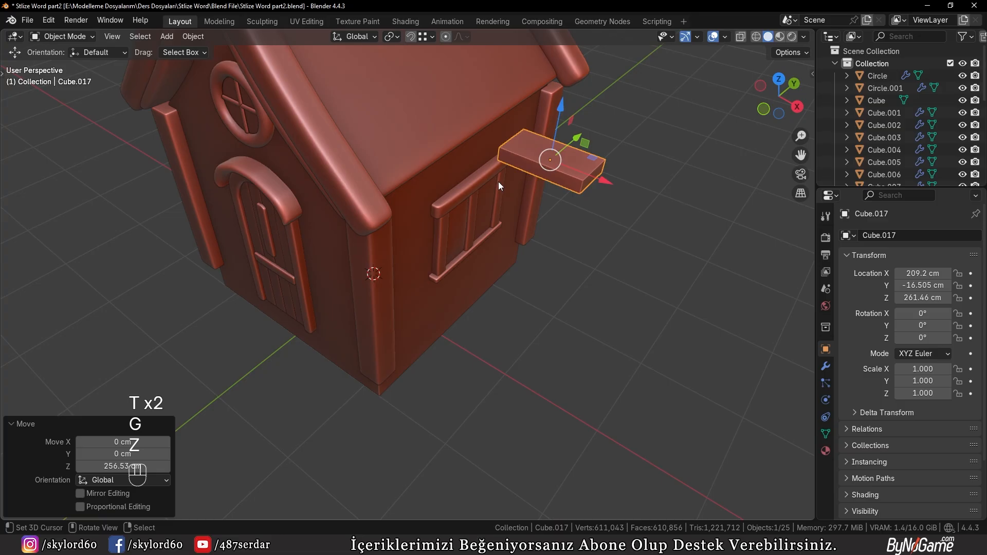
Step: From the top view, move the box about -102 cm in X and -70 cm in Y, behind the front roof beam
{"action": "middle_click_drag", "start_coordinate": [498, 181], "coordinate": [486, 346]}
{"action": "scroll", "coordinate": [445, 331], "scroll_direction": "up", "scroll_amount": 4}
{"action": "key", "text": "KP_7"}
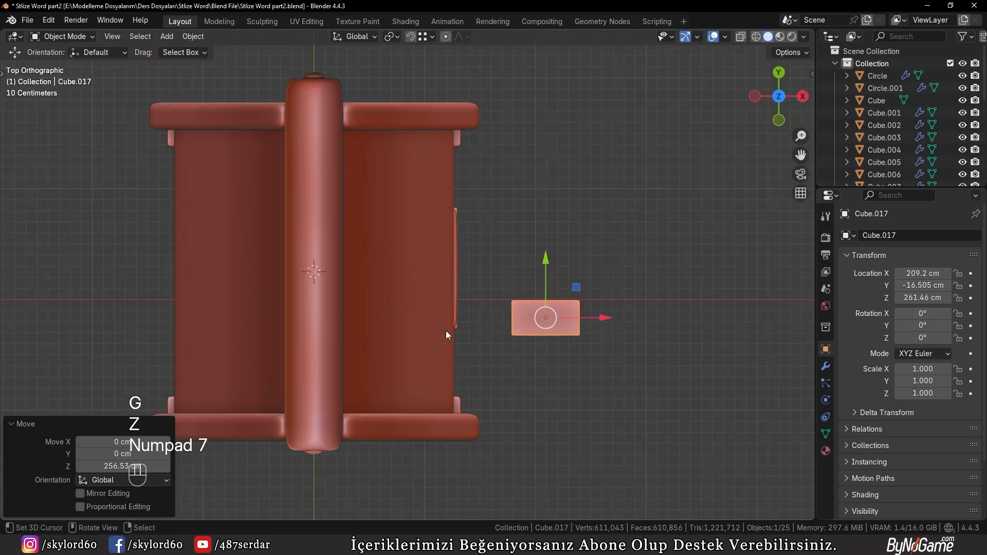
{"action": "key", "text": "g"}
{"action": "left_click", "coordinate": [332, 409]}
{"action": "scroll", "coordinate": [443, 420], "scroll_direction": "up", "scroll_amount": 3}
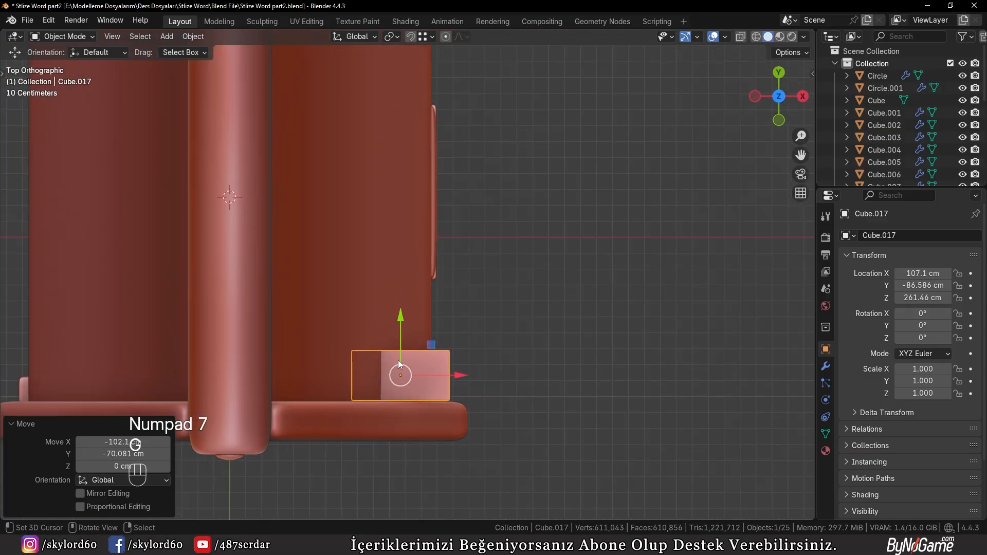
Step: Raise the box about 59.3 cm along Z so it sits above the roof slope
{"action": "middle_click_drag", "start_coordinate": [398, 360], "coordinate": [370, 299]}
{"action": "key", "text": "g"}
{"action": "key", "text": "z"}
{"action": "left_click", "coordinate": [332, 157]}
{"action": "scroll", "coordinate": [332, 156], "scroll_direction": "down", "scroll_amount": 3}
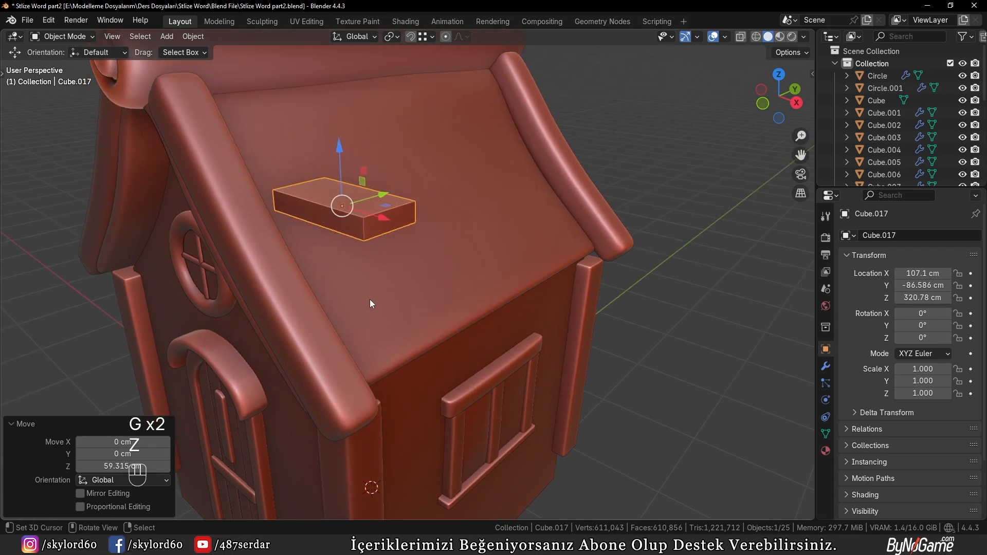
Step: Recalculate the normals of the box's whole mesh to face outward
{"action": "key", "text": "KP_7"}
{"action": "key", "text": "Tab"}
{"action": "key", "text": "a"}
{"action": "key", "text": "shift+n"}
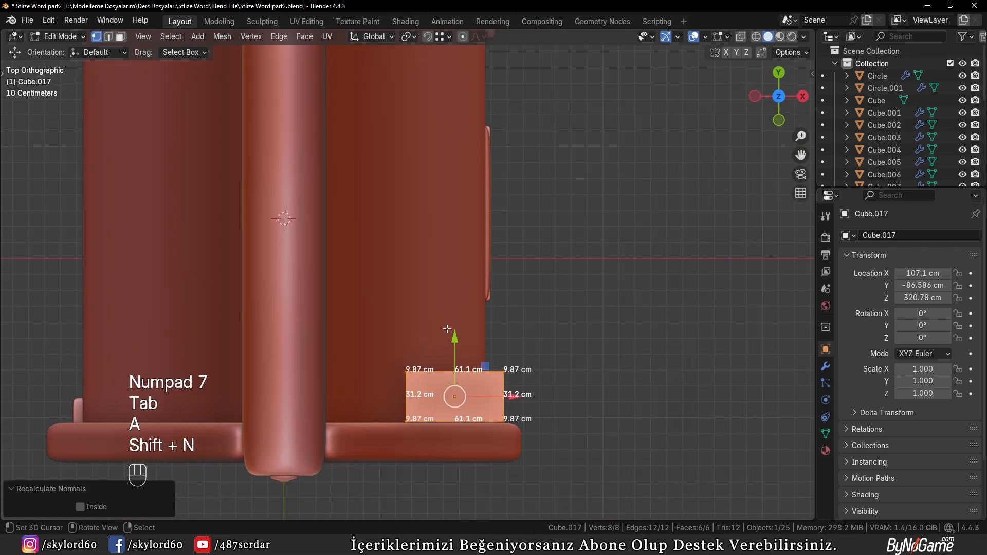
{"action": "key", "text": "Tab"}
Step: Scale the box down uniformly to about 0.742
{"action": "scroll", "coordinate": [502, 417], "scroll_direction": "up", "scroll_amount": 2}
{"action": "key", "text": "s"}
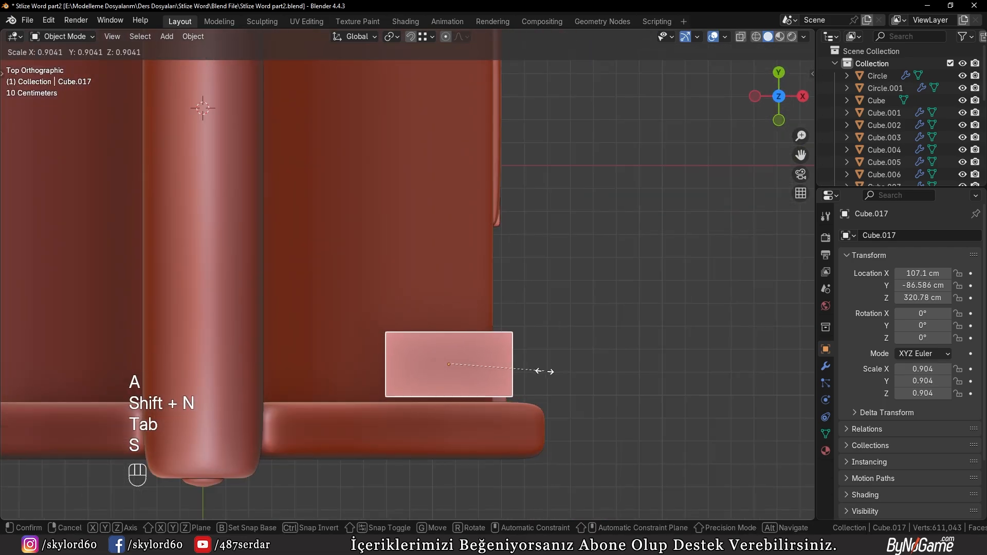
{"action": "left_click", "coordinate": [541, 371]}
{"action": "key", "text": "s"}
{"action": "left_click", "coordinate": [525, 372]}
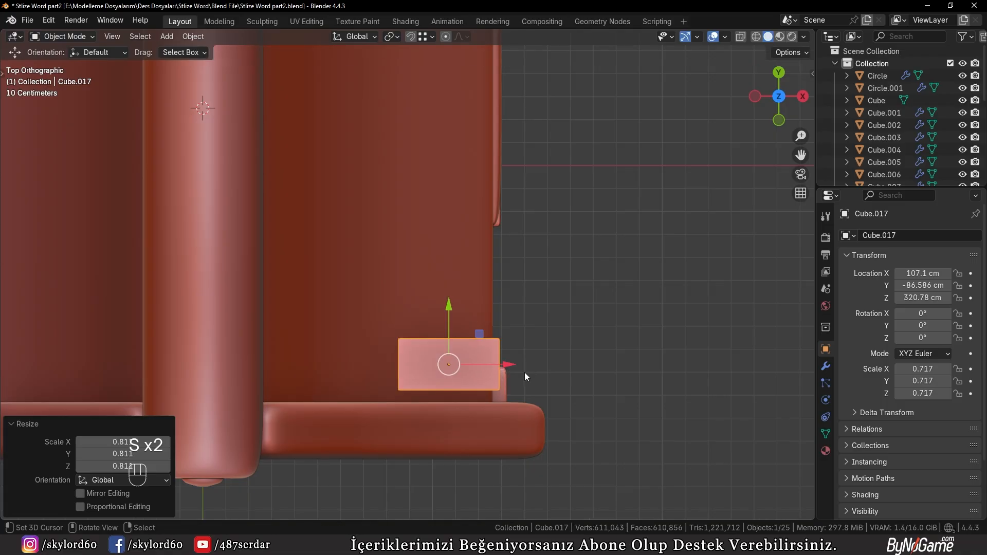
{"action": "key", "text": "s"}
{"action": "left_click", "coordinate": [526, 373]}
Step: Raise the box's top face along Z to thicken its mesh to about 14.4 cm
{"action": "middle_click_drag", "start_coordinate": [526, 373], "coordinate": [415, 260]}
{"action": "key", "text": "Tab"}
{"action": "key", "text": "3"}
{"action": "key", "text": "Tab"}
{"action": "scroll", "coordinate": [415, 260], "scroll_direction": "up", "scroll_amount": 2}
{"action": "key", "text": "Tab"}
{"action": "key", "text": "g"}
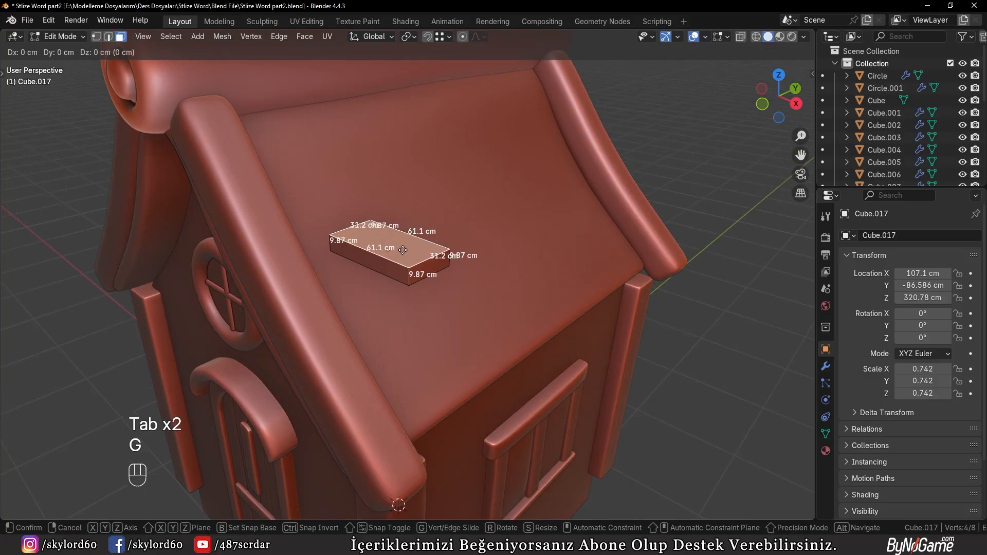
{"action": "key", "text": "z"}
{"action": "left_click", "coordinate": [402, 247]}
{"action": "key", "text": "Tab"}
Step: Give the box a level 3 Subdivision Surface modifier
{"action": "key", "text": "KP_Decimal"}
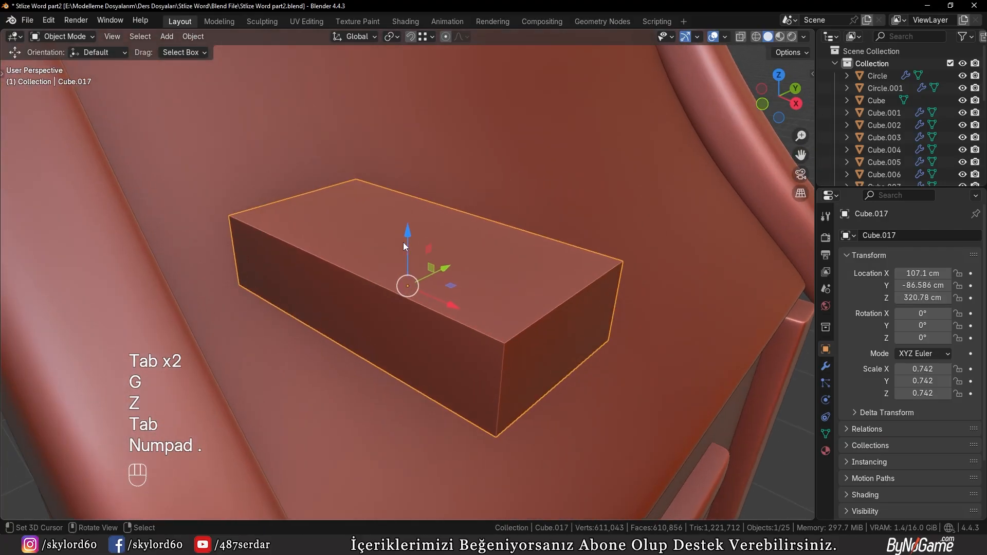
{"action": "scroll", "coordinate": [391, 252], "scroll_direction": "down", "scroll_amount": 2}
{"action": "scroll", "coordinate": [373, 267], "scroll_direction": "up", "scroll_amount": 1}
{"action": "key", "text": "ctrl+3"}
Step: Add two loop cuts across the box's length and scale them apart by about 1.99 along X
{"action": "middle_click_drag", "start_coordinate": [371, 271], "coordinate": [411, 287]}
{"action": "key", "text": "Tab"}
{"action": "key", "text": "ctrl+r"}
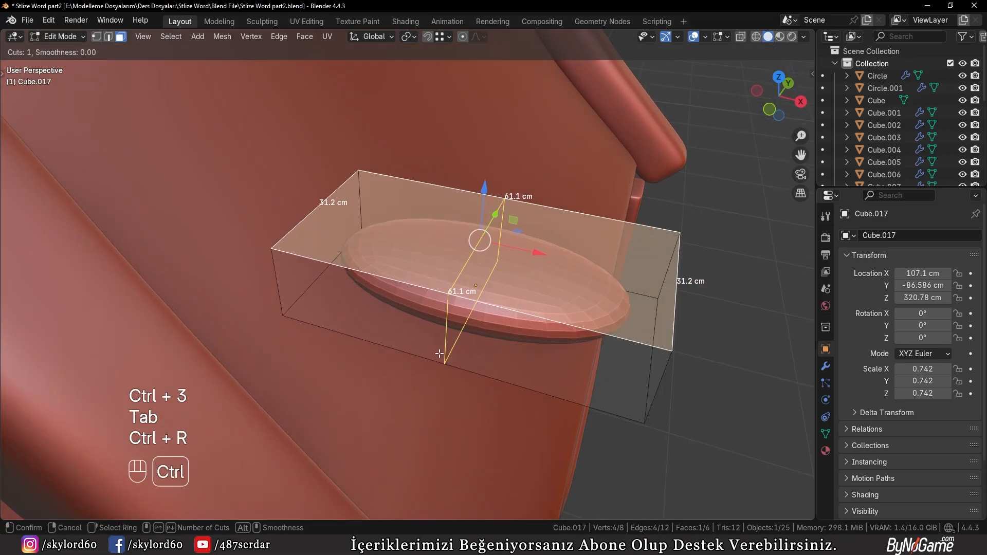
{"action": "scroll", "coordinate": [465, 340], "scroll_direction": "up", "scroll_amount": 1}
{"action": "left_click", "coordinate": [540, 321]}
{"action": "right_click", "coordinate": [541, 321]}
{"action": "key", "text": "s"}
{"action": "key", "text": "x"}
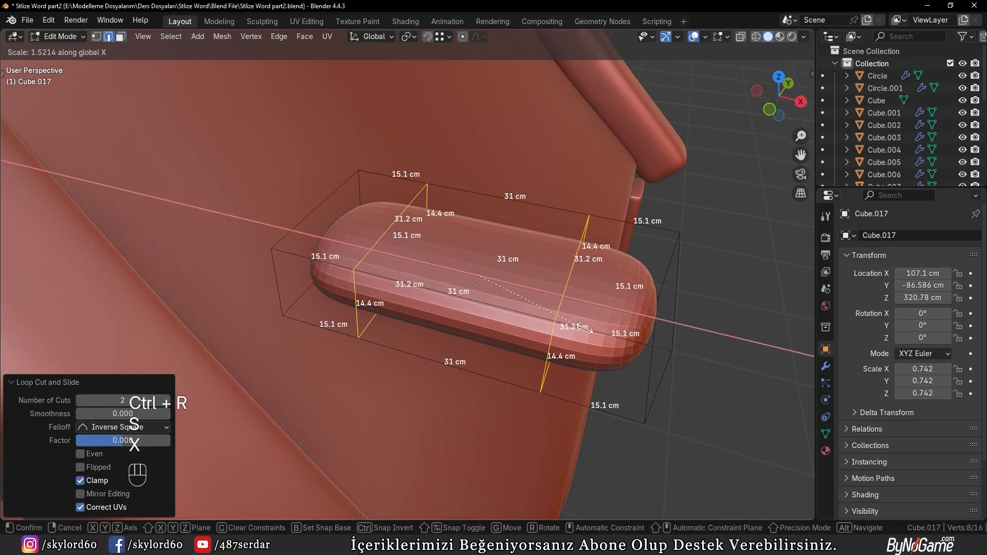
{"action": "left_click", "coordinate": [581, 334]}
Step: Add one centred horizontal loop cut around the box's sides at mid-height
{"action": "middle_click_drag", "start_coordinate": [581, 334], "coordinate": [534, 299]}
{"action": "key", "text": "ctrl+r"}
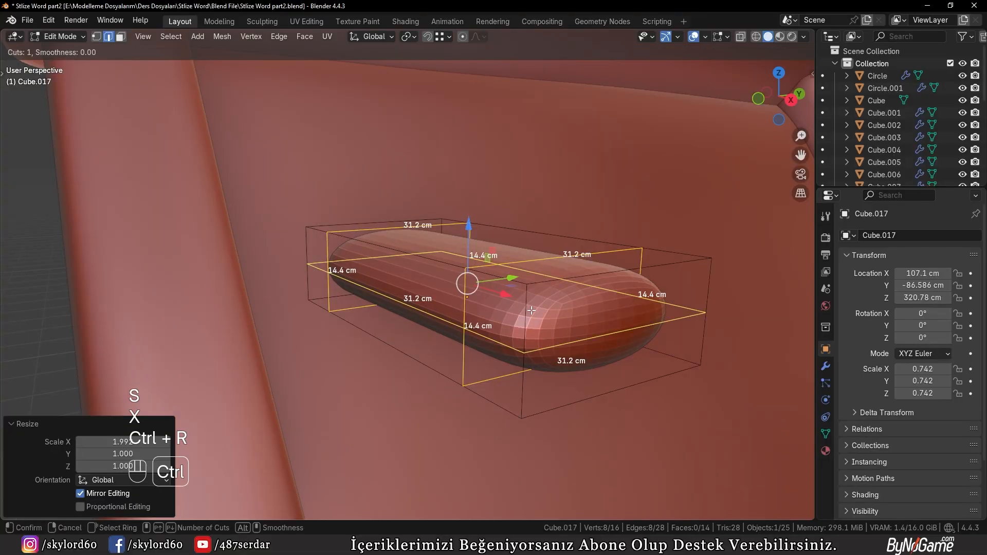
{"action": "left_click", "coordinate": [515, 314]}
{"action": "right_click", "coordinate": [515, 314]}
{"action": "key", "text": "Tab"}
Step: Shade the rounded tile smooth by angle at 30° and apply its rotation and scale
{"action": "middle_click_drag", "start_coordinate": [447, 308], "coordinate": [459, 299]}
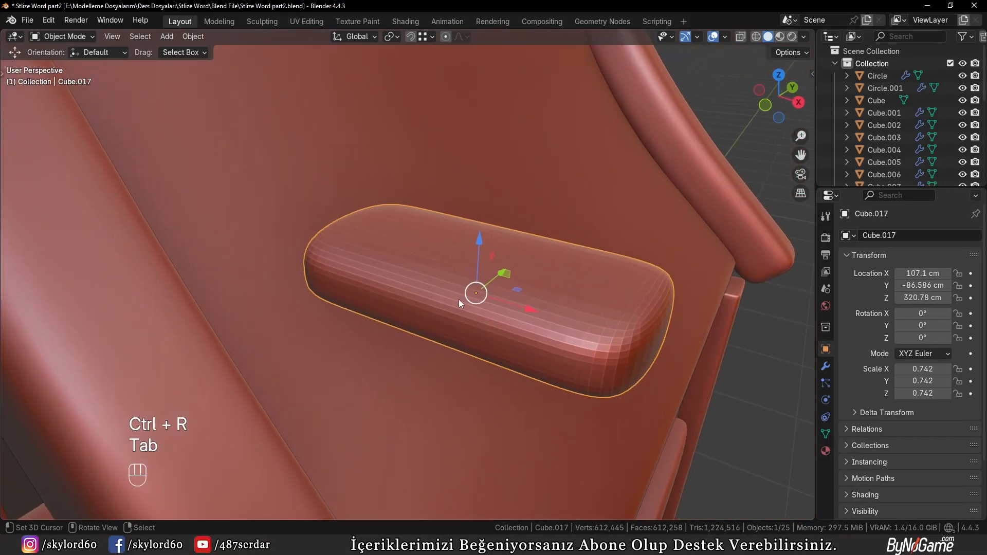
{"action": "key", "text": "w"}
{"action": "left_click", "coordinate": [402, 310]}
{"action": "middle_click_drag", "start_coordinate": [413, 324], "coordinate": [449, 324]}
{"action": "key", "text": "ctrl+a"}
{"action": "left_click", "coordinate": [363, 302]}
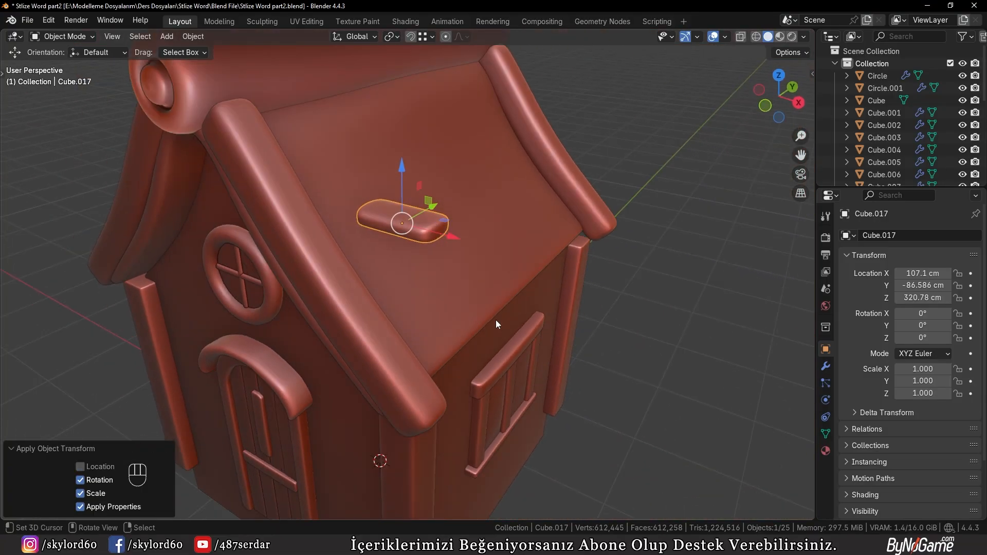
Step: Show the tile's modifiers and move the tile into a new collection named roof
{"action": "left_click", "coordinate": [825, 365]}
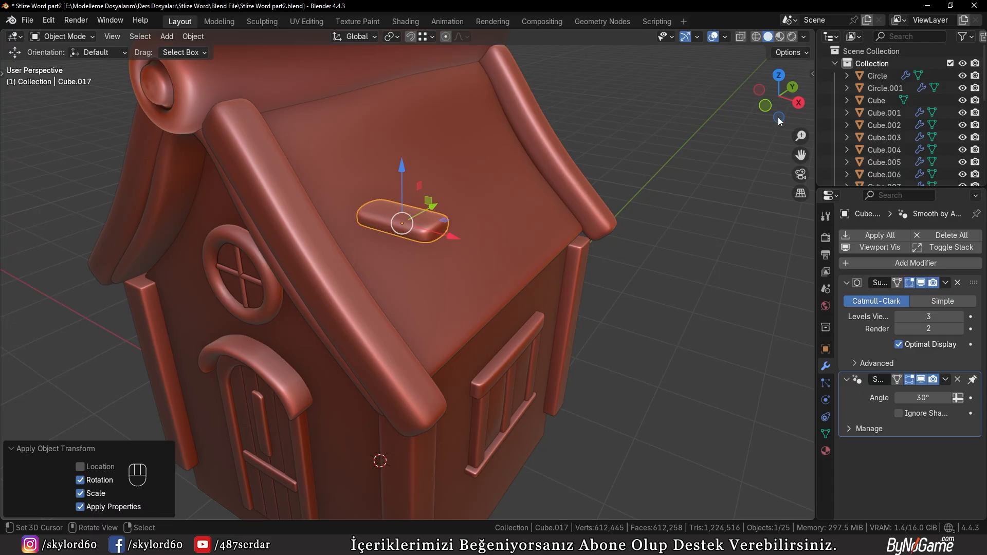
{"action": "scroll", "coordinate": [497, 221], "scroll_direction": "down", "scroll_amount": 3}
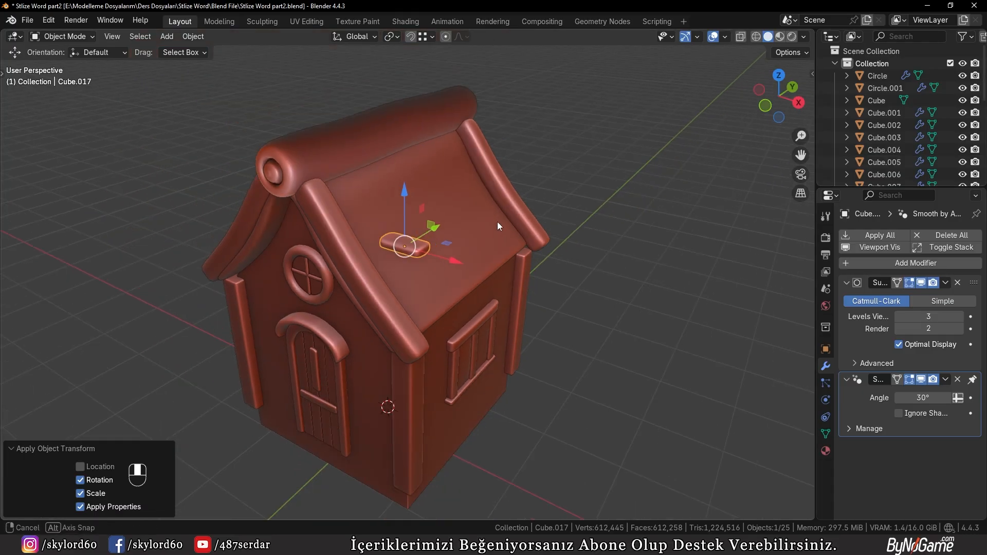
{"action": "middle_click_drag", "start_coordinate": [497, 221], "coordinate": [464, 212]}
{"action": "scroll", "coordinate": [464, 212], "scroll_direction": "up", "scroll_amount": 3}
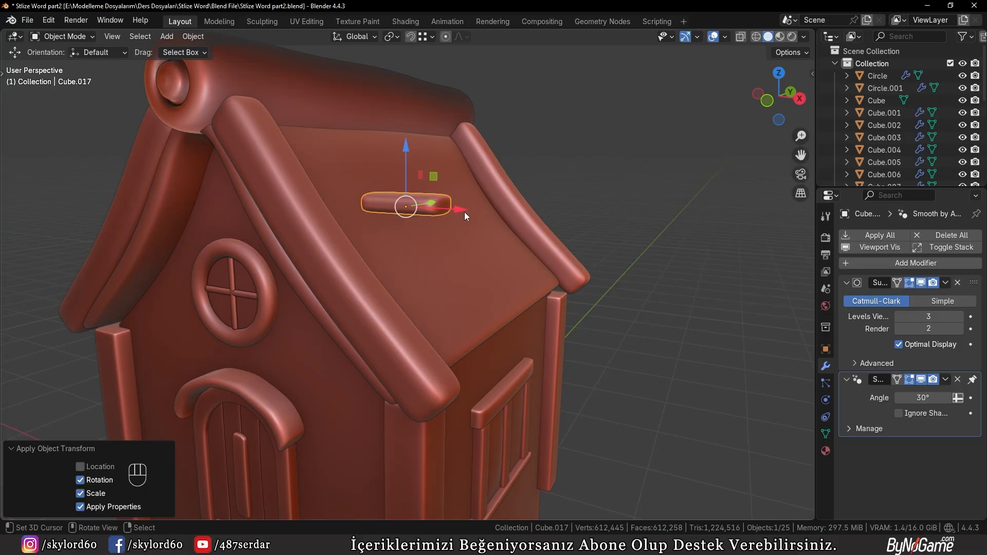
{"action": "key", "text": "m"}
{"action": "left_click", "coordinate": [517, 208]}
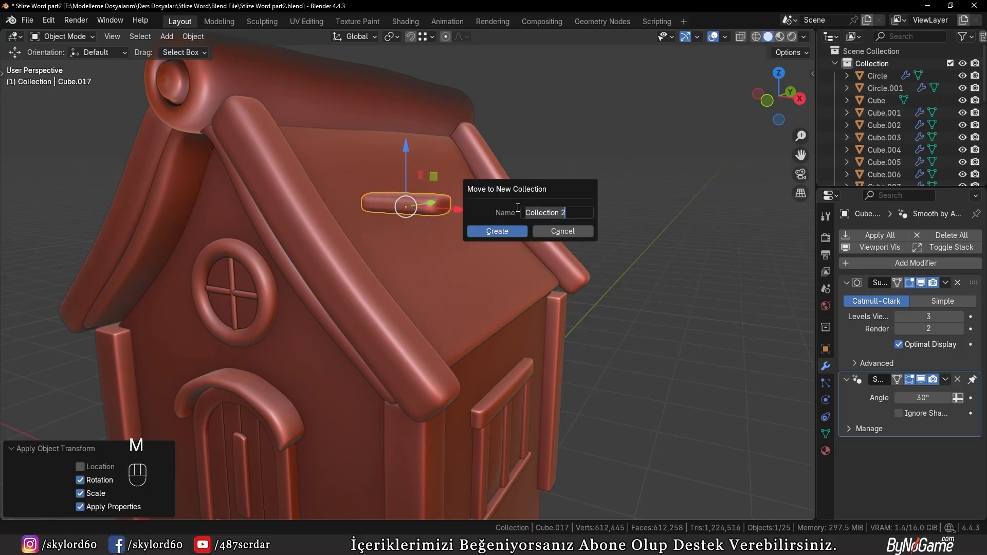
{"action": "type", "text": "çat"}
{"action": "type", "text": "roof"}
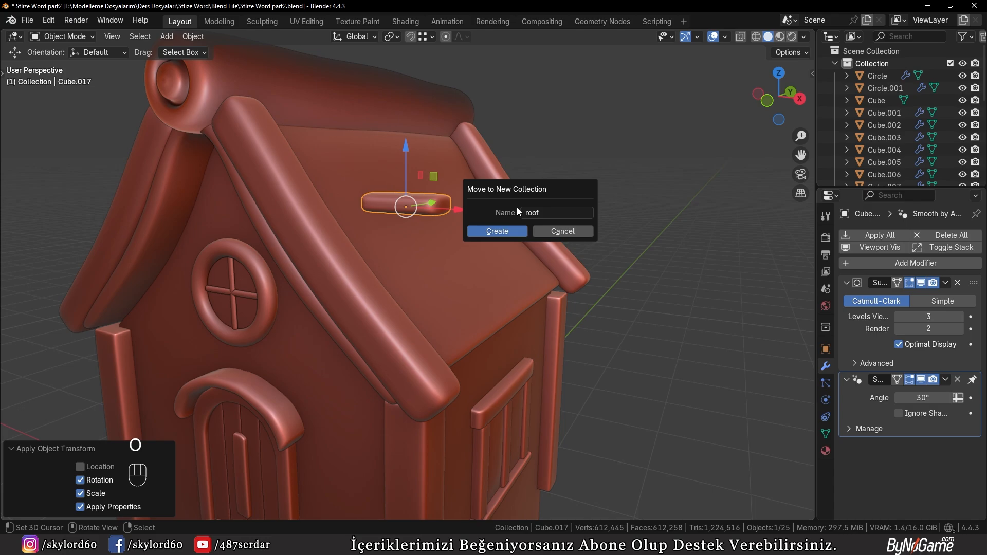
{"action": "key", "text": "Return"}
Step: Collapse the tile's Subdivision modifier settings and add an Array modifier
{"action": "scroll", "coordinate": [514, 210], "scroll_direction": "up", "scroll_amount": 3}
{"action": "scroll", "coordinate": [504, 213], "scroll_direction": "down", "scroll_amount": 3}
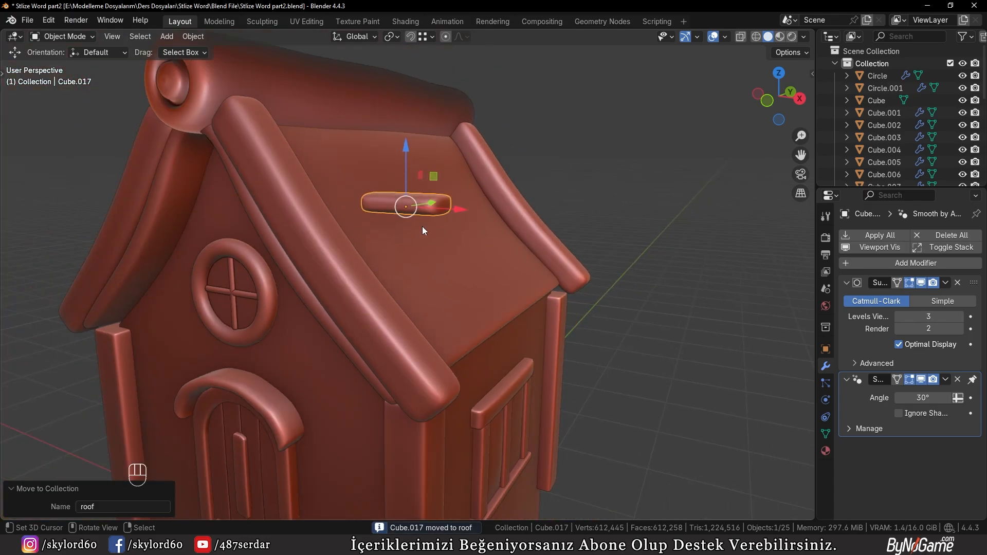
{"action": "middle_click_drag", "start_coordinate": [421, 226], "coordinate": [298, 214]}
{"action": "scroll", "coordinate": [306, 204], "scroll_direction": "up", "scroll_amount": 3}
{"action": "scroll", "coordinate": [308, 207], "scroll_direction": "down", "scroll_amount": 2}
{"action": "left_click", "coordinate": [846, 282]}
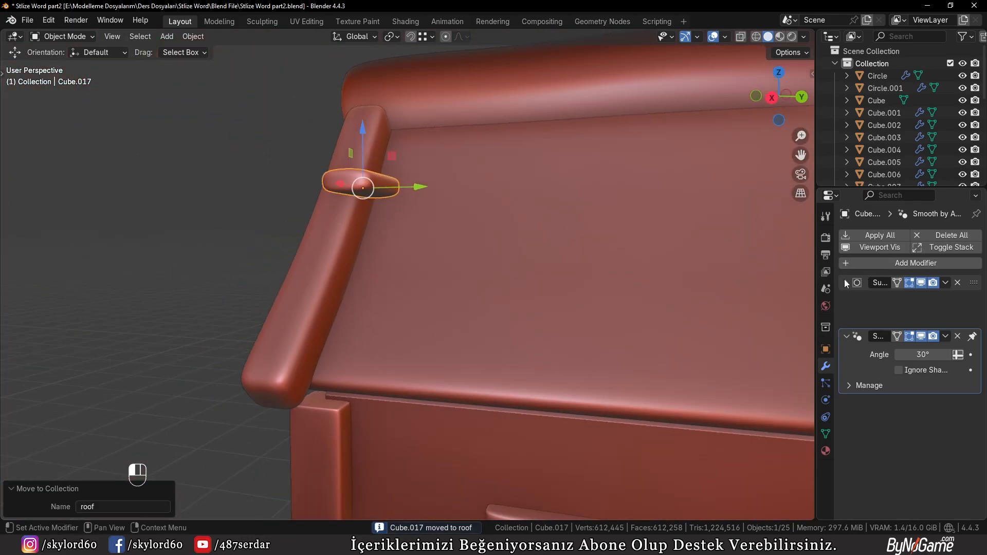
{"action": "left_click", "coordinate": [865, 263]}
{"action": "type", "text": "ar"}
{"action": "left_click", "coordinate": [768, 284]}
{"action": "middle_click_drag", "start_coordinate": [507, 243], "coordinate": [530, 279]}
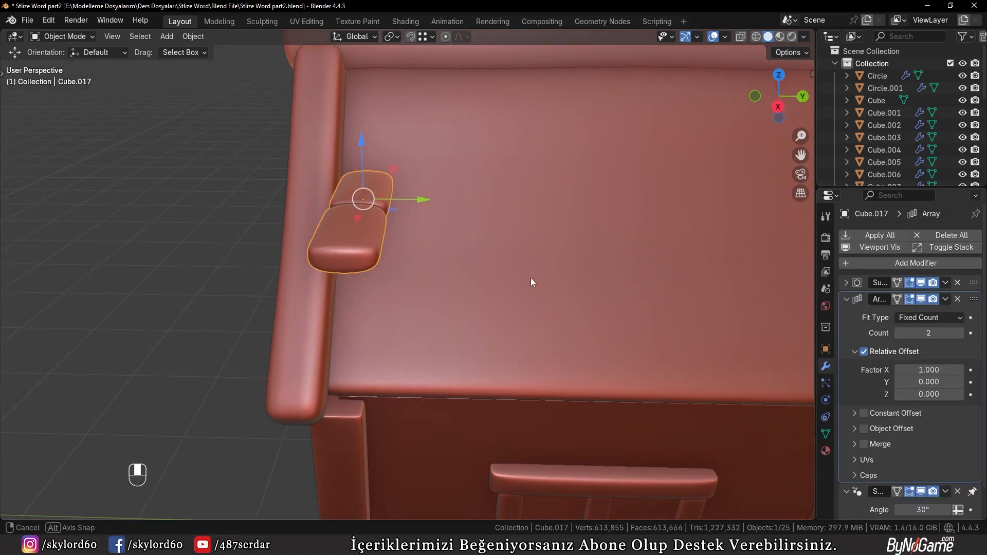
{"action": "scroll", "coordinate": [532, 280], "scroll_direction": "down", "scroll_amount": 2}
{"action": "middle_click_drag", "start_coordinate": [432, 273], "coordinate": [410, 298]}
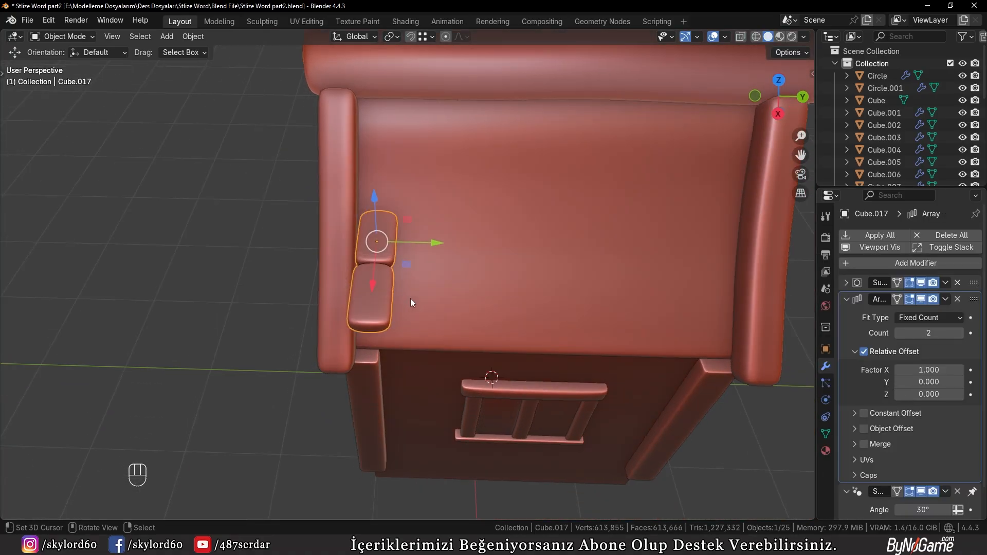
{"action": "key", "text": "ctrl+a"}
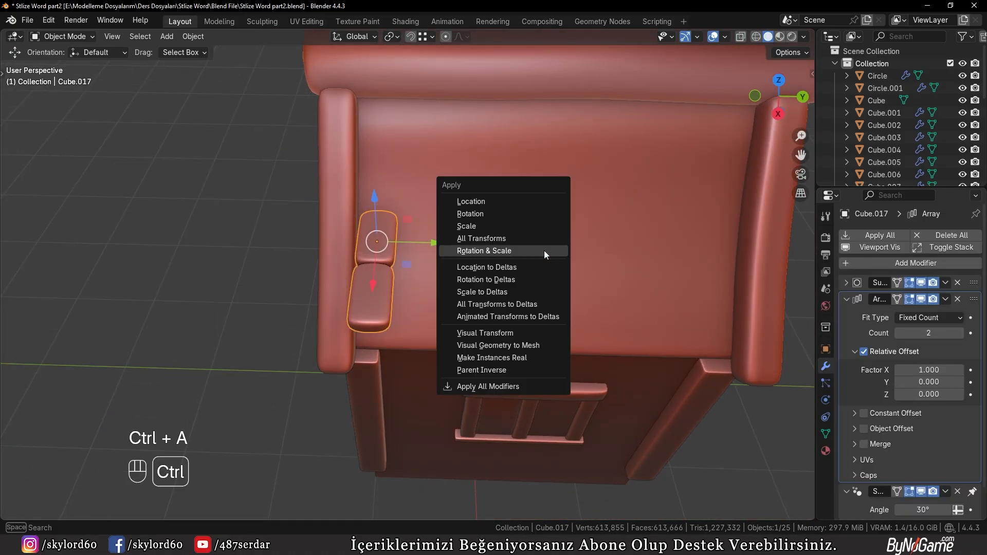
{"action": "left_click", "coordinate": [514, 252]}
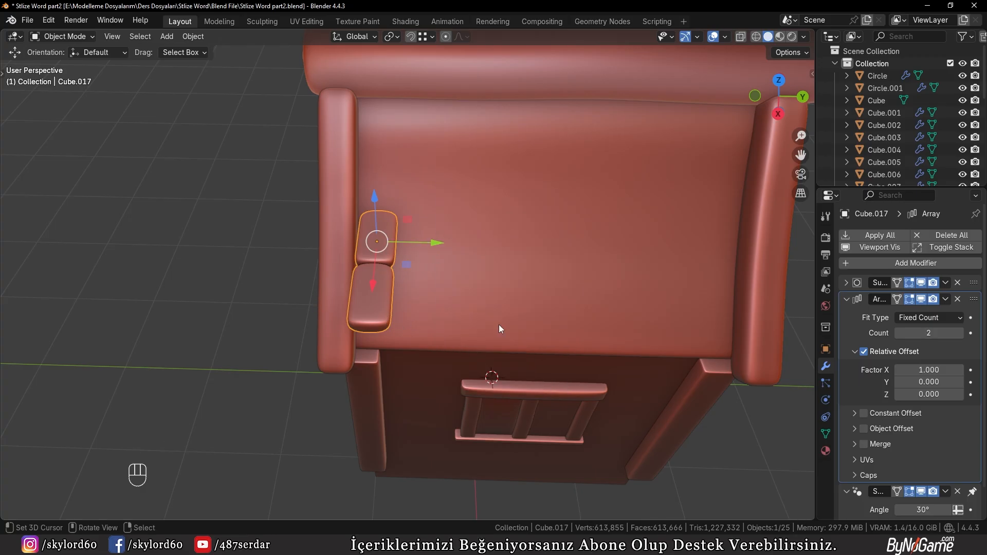
Step: Set the array's relative offset factor to 0 on X and 1 on Y
{"action": "left_click", "coordinate": [929, 370]}
{"action": "type", "text": "0"}
{"action": "key", "text": "Return"}
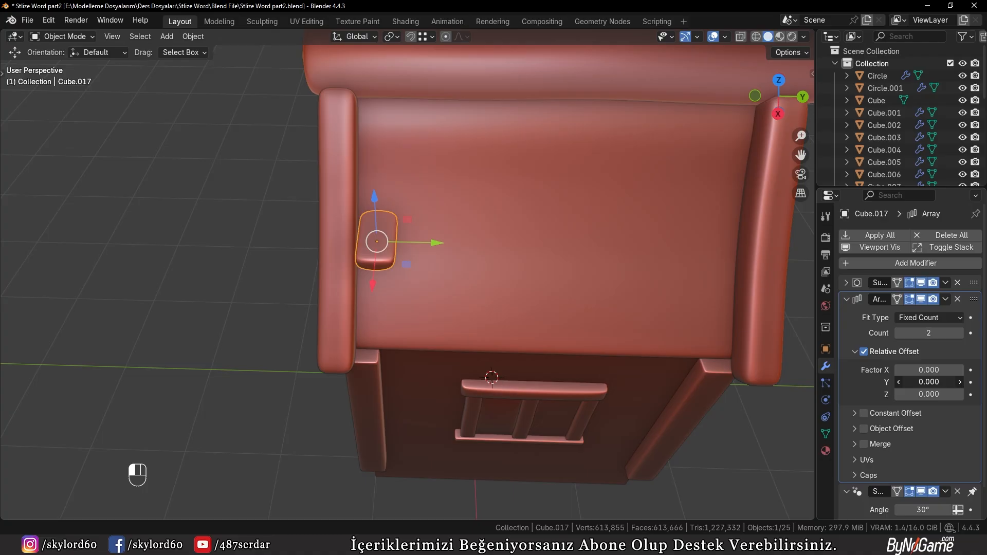
{"action": "type", "text": "1"}
{"action": "key", "text": "Return"}
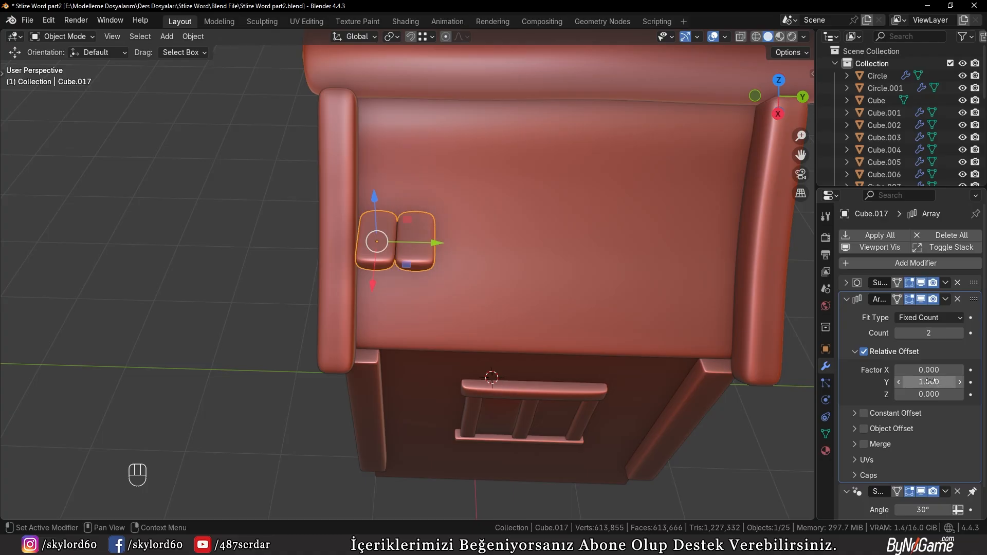
{"action": "key", "text": "ctrl+a"}
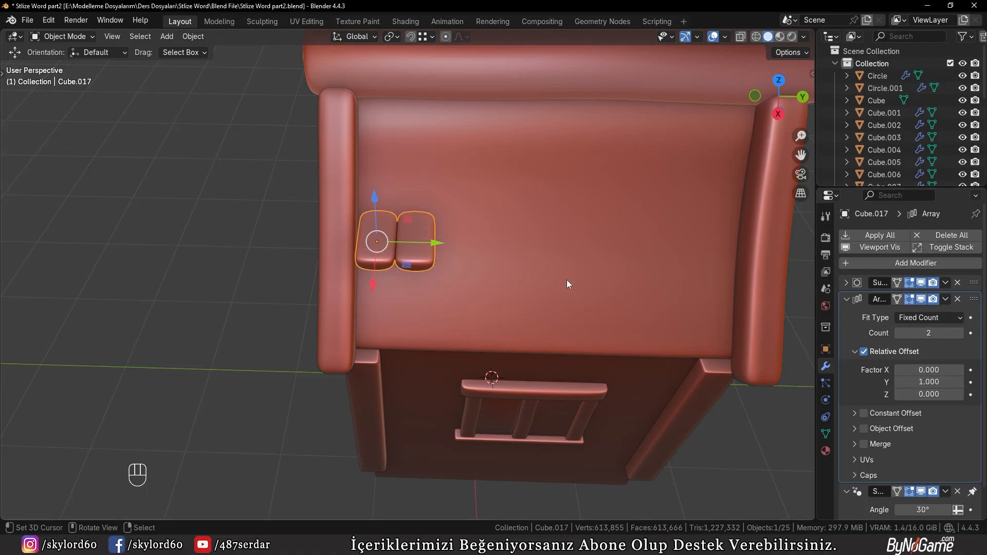
{"action": "key", "text": "ctrl+a"}
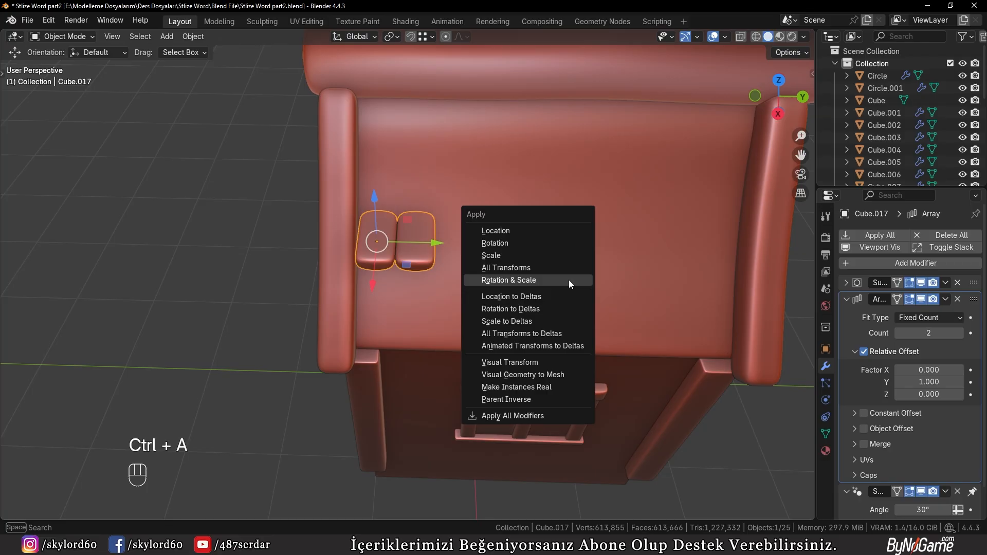
{"action": "left_click", "coordinate": [568, 280]}
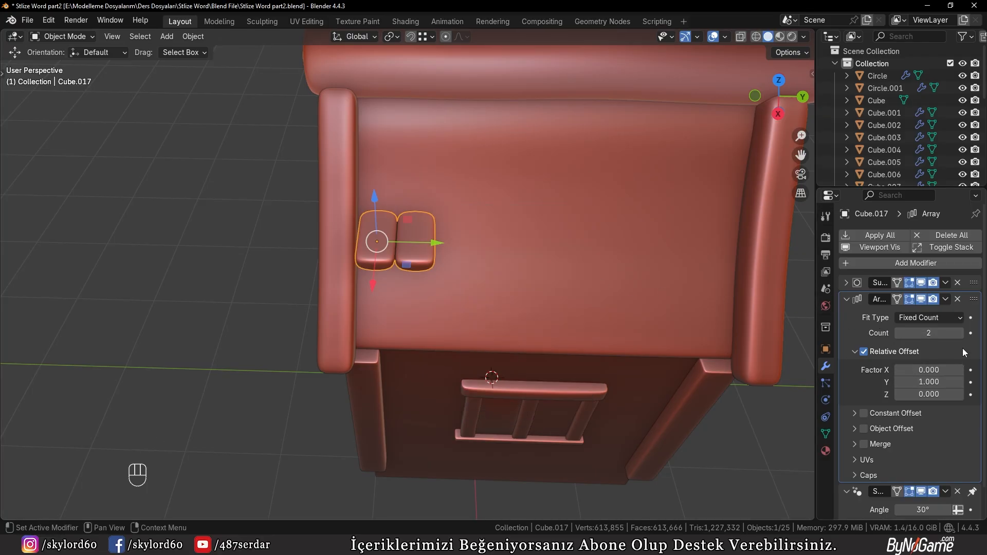
Step: Increase the array's count to 6 tiles
{"action": "left_click", "coordinate": [960, 333]}
{"action": "left_click", "coordinate": [960, 333]}
{"action": "left_click", "coordinate": [960, 332]}
{"action": "left_click", "coordinate": [960, 333]}
Step: From the top view, move the tile row about -4.3 cm along Y toward the front roof beam
{"action": "key", "text": "KP_7"}
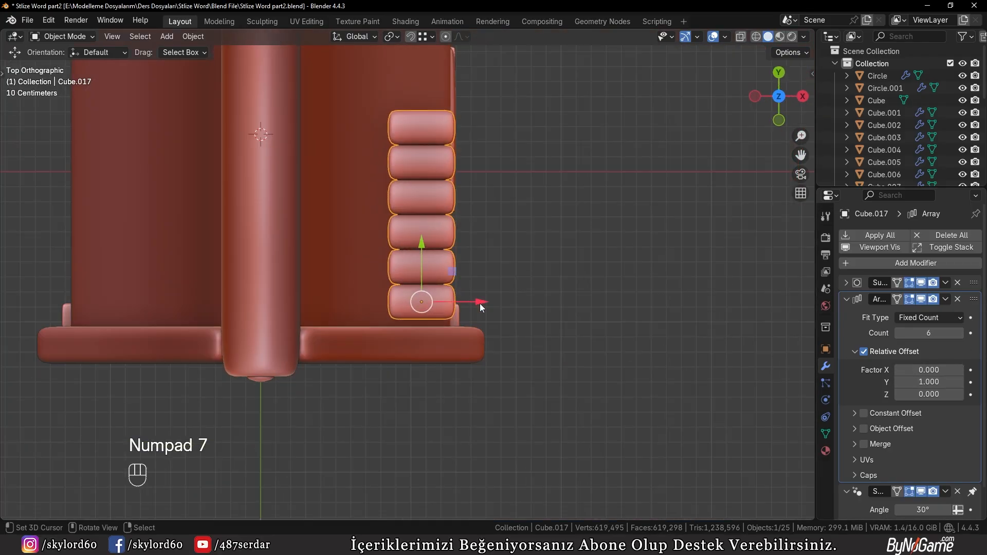
{"action": "key", "text": "g"}
{"action": "key", "text": "y"}
{"action": "left_click", "coordinate": [480, 309]}
{"action": "middle_click_drag", "start_coordinate": [715, 208], "coordinate": [717, 282], "text": "shift"}
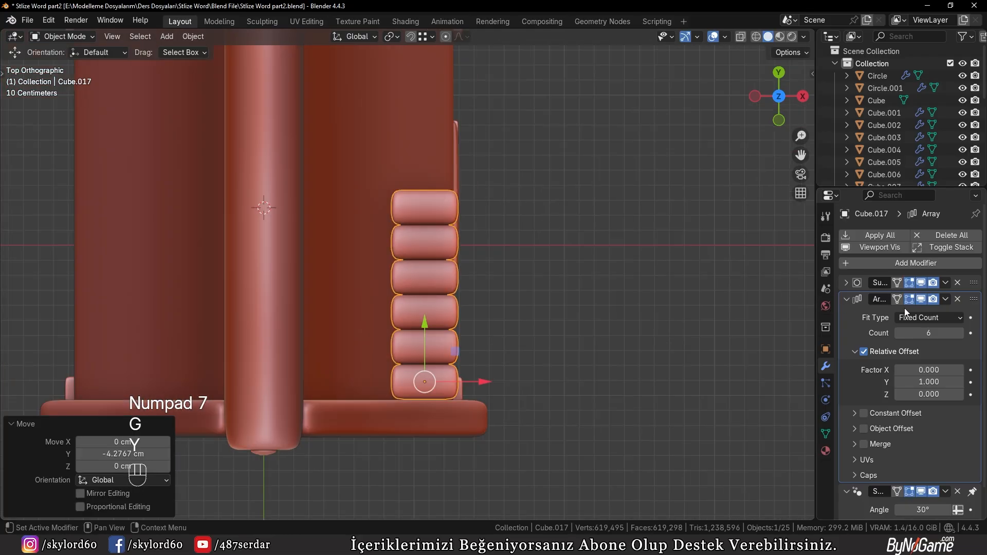
Step: Set the tile array's count to 11 so the row fits between the front and rear roof beams
{"action": "left_click", "coordinate": [964, 333]}
{"action": "left_click", "coordinate": [963, 333]}
{"action": "left_click", "coordinate": [963, 333]}
{"action": "left_click", "coordinate": [963, 333]}
{"action": "left_click", "coordinate": [963, 334]}
{"action": "left_click", "coordinate": [963, 333]}
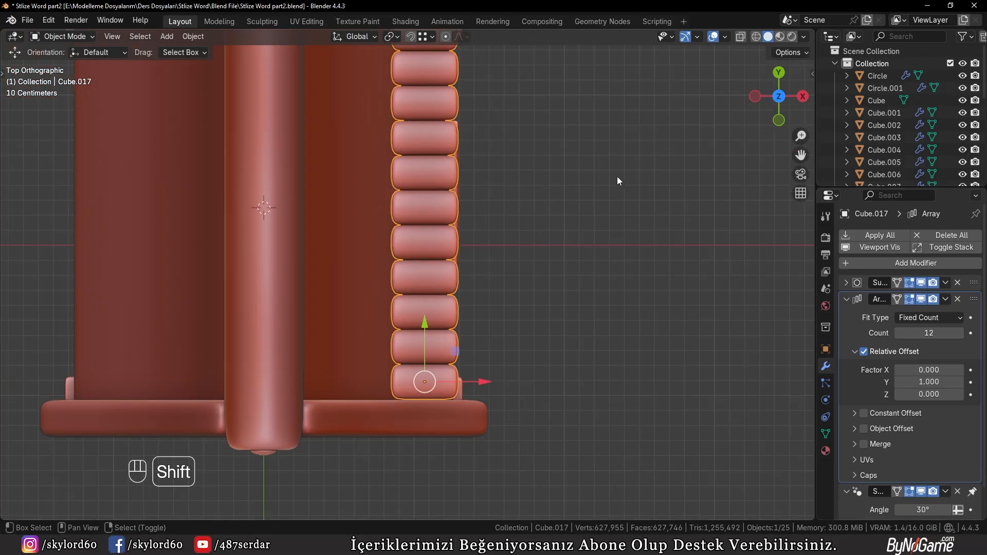
{"action": "middle_click_drag", "start_coordinate": [618, 181], "coordinate": [621, 346], "text": "shift"}
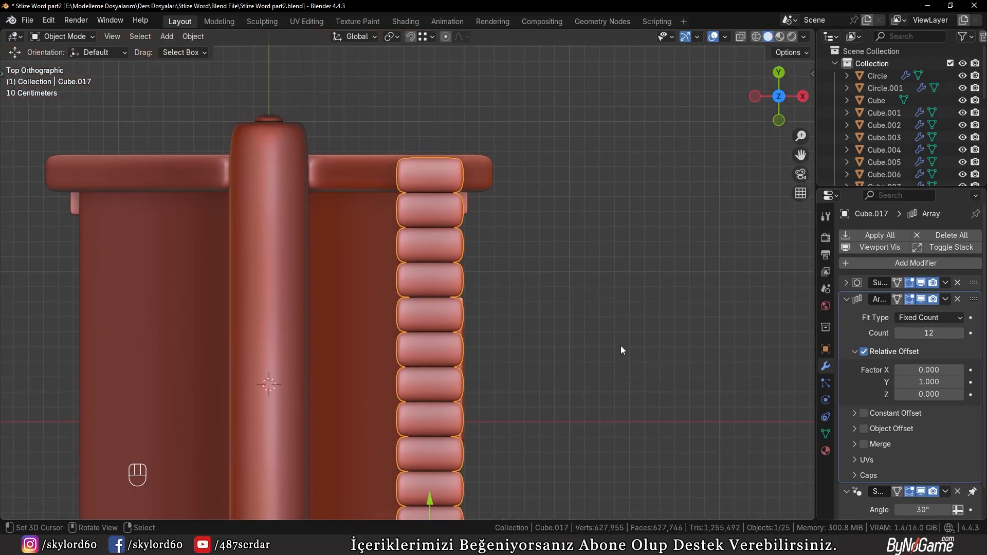
{"action": "left_click", "coordinate": [898, 334]}
Step: Add loop cuts to the arrayed roof tile's mesh
{"action": "key", "text": "Tab"}
{"action": "middle_click_drag", "start_coordinate": [469, 385], "coordinate": [328, 254]}
{"action": "key", "text": "ctrl+r"}
{"action": "scroll", "coordinate": [352, 259], "scroll_direction": "up", "scroll_amount": 1}
{"action": "left_click", "coordinate": [352, 260]}
{"action": "right_click", "coordinate": [352, 260]}
{"action": "key", "text": "ctrl+r"}
{"action": "left_click", "coordinate": [390, 255]}
{"action": "left_click", "coordinate": [390, 254]}
{"action": "key", "text": "Tab"}
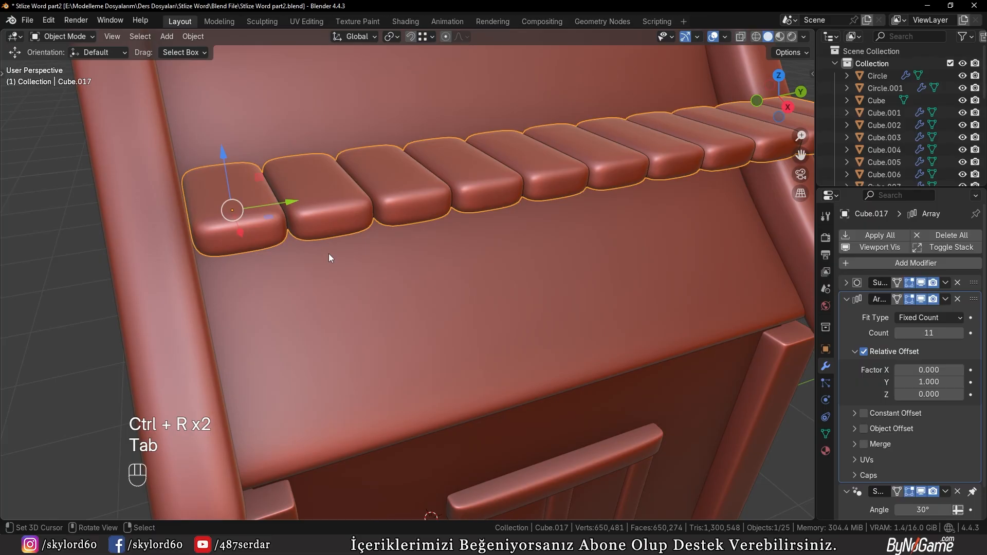
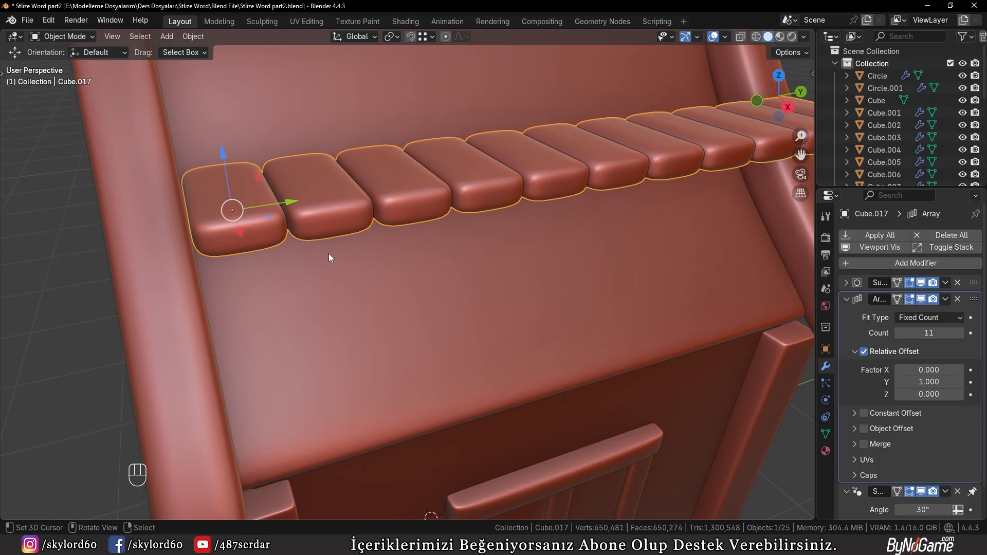
Step: Thicken the roof tile by scaling its whole mesh up slightly along Z
{"action": "key", "text": "Tab"}
{"action": "scroll", "coordinate": [329, 254], "scroll_direction": "up", "scroll_amount": 4}
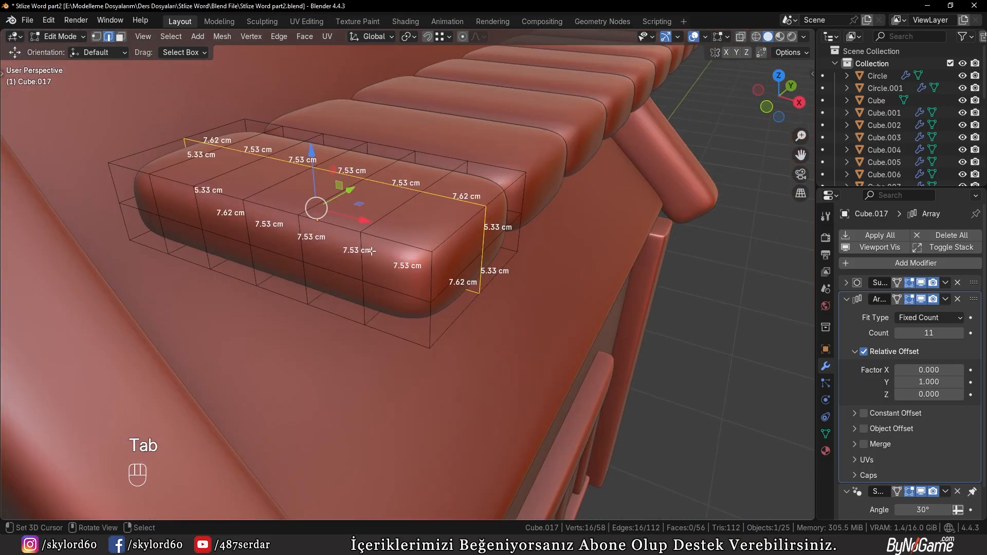
{"action": "key", "text": "3"}
{"action": "middle_click_drag", "start_coordinate": [328, 254], "coordinate": [358, 235]}
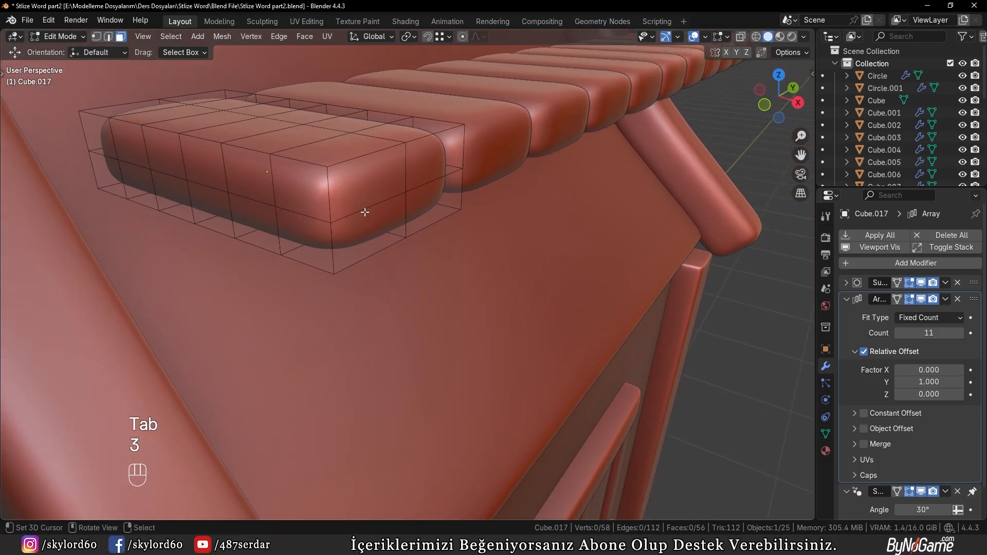
{"action": "key", "text": "a"}
{"action": "key", "text": "s"}
{"action": "key", "text": "s"}
{"action": "key", "text": "z"}
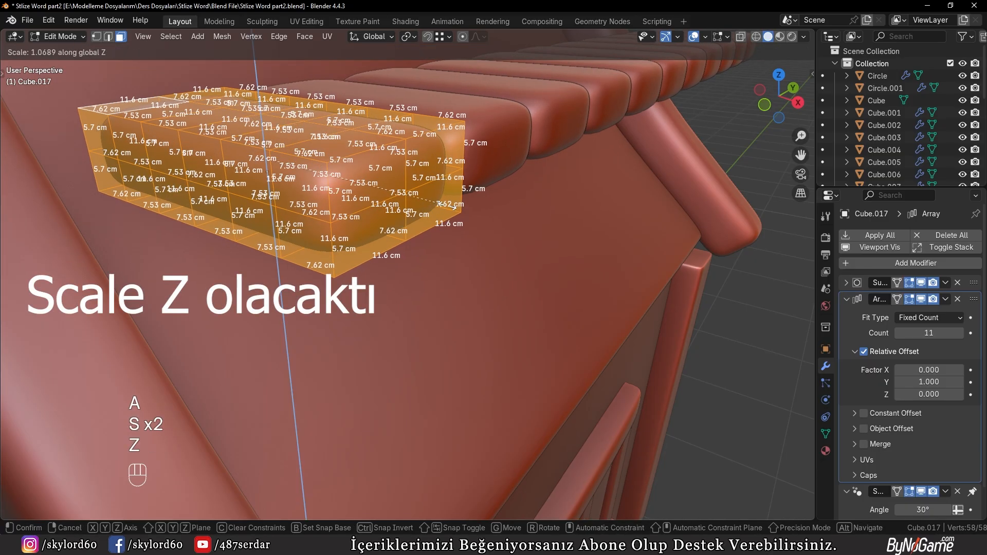
{"action": "left_click", "coordinate": [469, 211]}
{"action": "key", "text": "Tab"}
Step: From the front view, hide the front roof beam on the right slope
{"action": "scroll", "coordinate": [452, 211], "scroll_direction": "down", "scroll_amount": 3}
{"action": "middle_click_drag", "start_coordinate": [452, 210], "coordinate": [422, 211]}
{"action": "scroll", "coordinate": [422, 211], "scroll_direction": "down", "scroll_amount": 4}
{"action": "key", "text": "KP_1"}
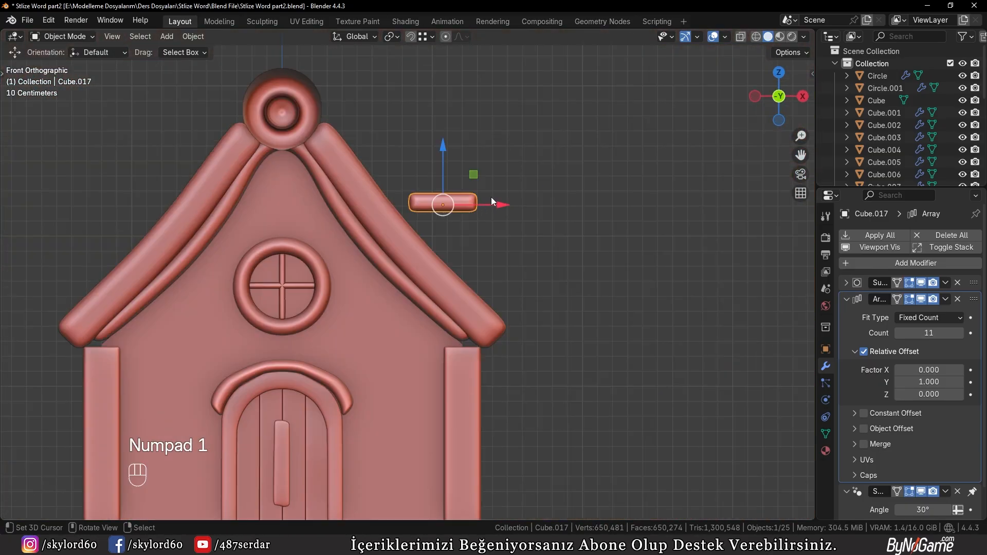
{"action": "scroll", "coordinate": [491, 197], "scroll_direction": "up", "scroll_amount": 4}
{"action": "key", "text": "shift+z"}
{"action": "scroll", "coordinate": [546, 183], "scroll_direction": "up", "scroll_amount": 2}
{"action": "left_click", "coordinate": [554, 268]}
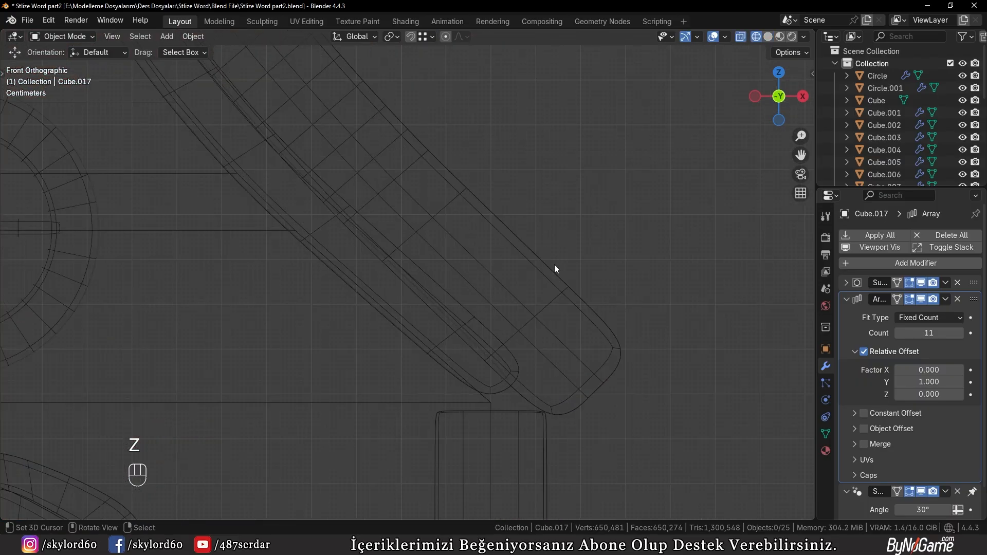
{"action": "left_click", "coordinate": [548, 283]}
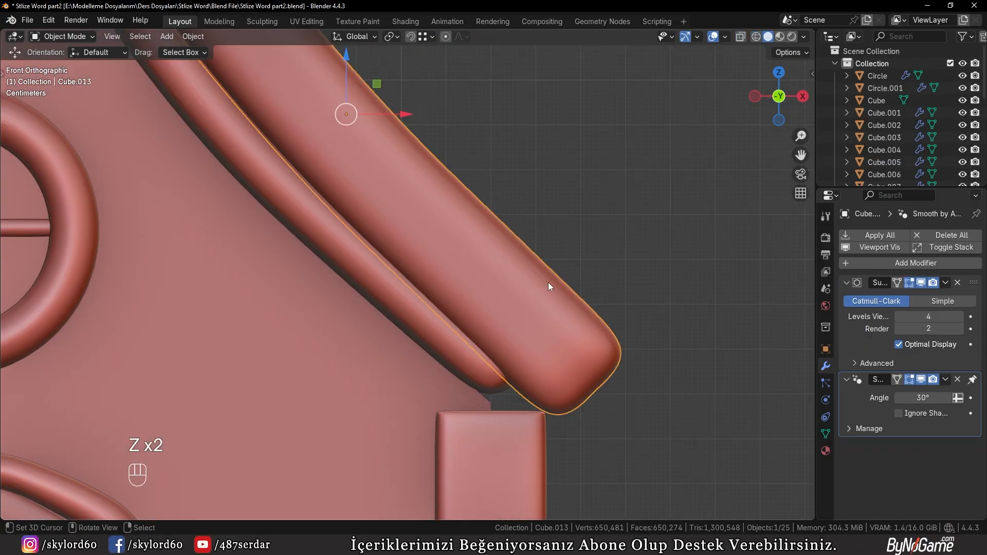
{"action": "scroll", "coordinate": [473, 217], "scroll_direction": "down", "scroll_amount": 4}
{"action": "key", "text": "h"}
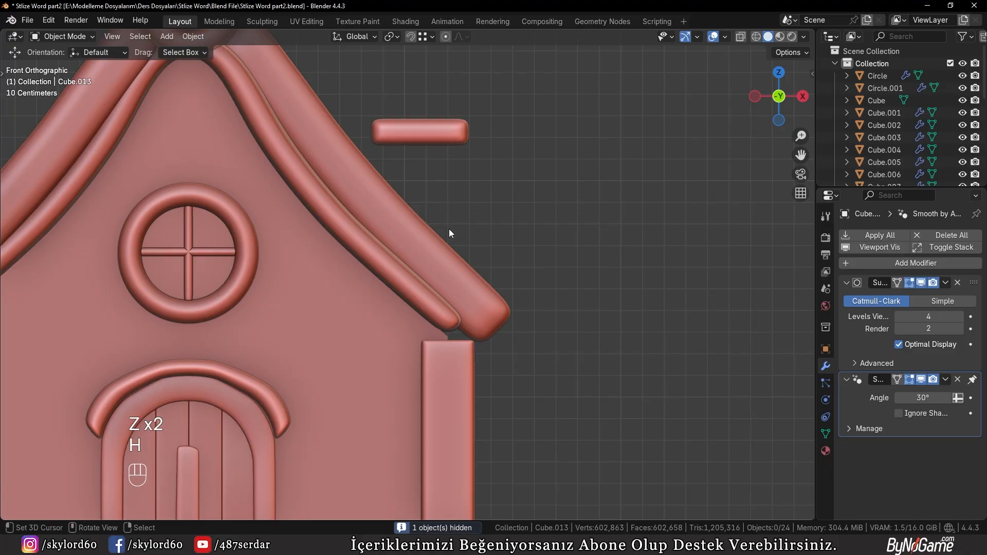
Step: Hide the front roof beam on the left slope as well
{"action": "left_click", "coordinate": [430, 225]}
{"action": "scroll", "coordinate": [353, 191], "scroll_direction": "down", "scroll_amount": 3}
{"action": "middle_click_drag", "start_coordinate": [352, 191], "coordinate": [402, 246], "text": "shift"}
{"action": "scroll", "coordinate": [216, 206], "scroll_direction": "up", "scroll_amount": 2}
{"action": "left_click", "coordinate": [214, 187]}
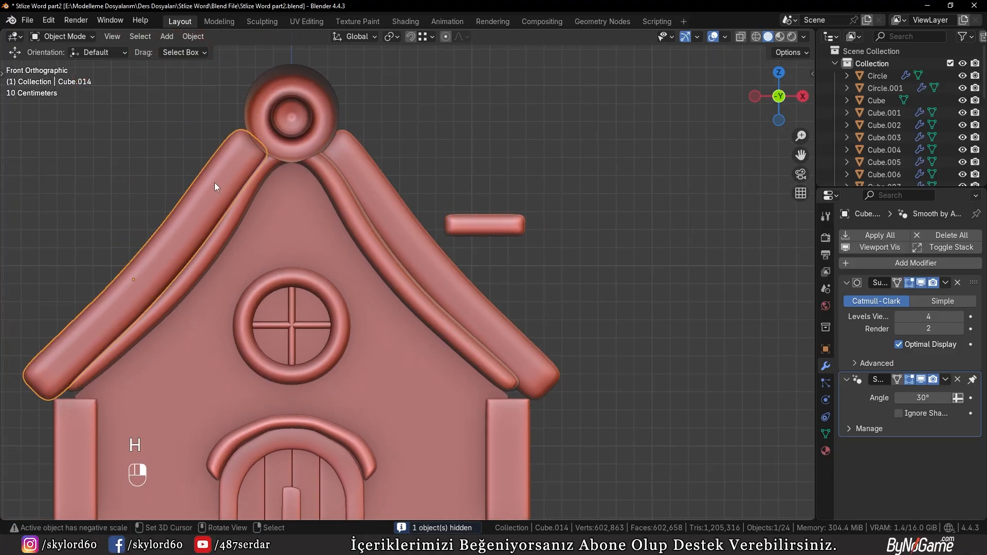
Step: Rotate the tile row to the right roof slope's angle and move it onto the slope's lower end
{"action": "right_click", "coordinate": [503, 223]}
{"action": "middle_click_drag", "start_coordinate": [565, 239], "coordinate": [507, 178], "text": "shift"}
{"action": "scroll", "coordinate": [507, 178], "scroll_direction": "up", "scroll_amount": 2}
{"action": "key", "text": "r"}
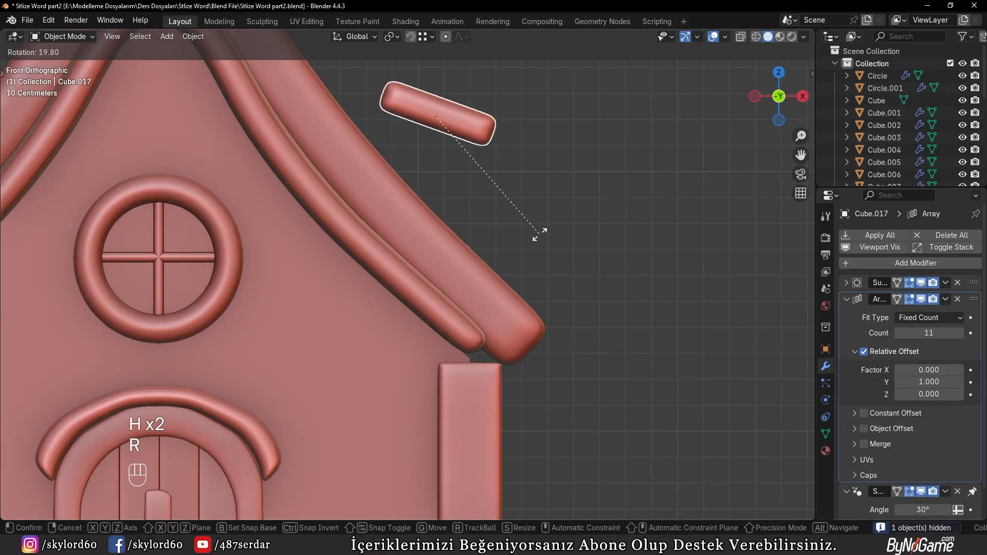
{"action": "left_click", "coordinate": [527, 240]}
{"action": "key", "text": "g"}
{"action": "left_click", "coordinate": [551, 316]}
{"action": "key", "text": "r"}
{"action": "left_click", "coordinate": [550, 352]}
{"action": "key", "text": "g"}
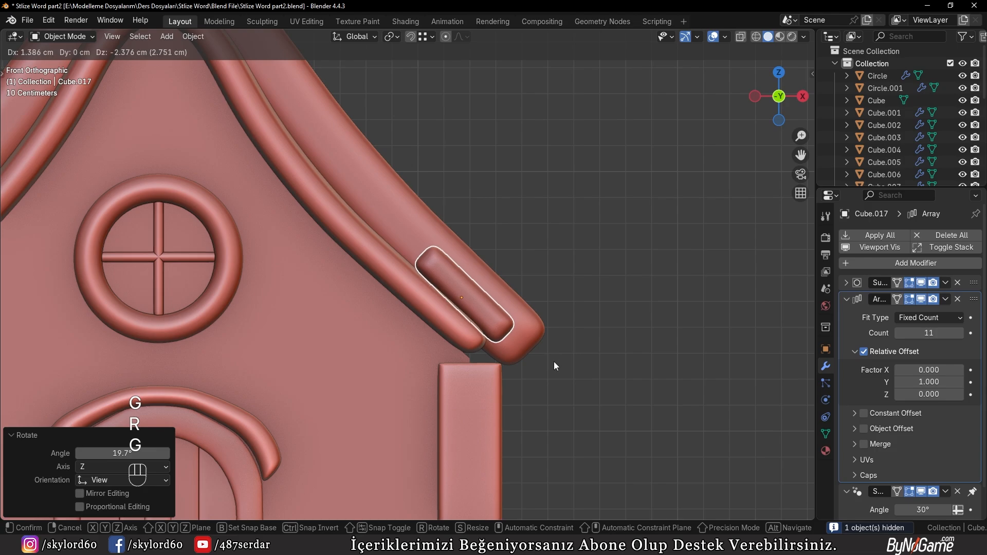
{"action": "left_click", "coordinate": [554, 366]}
{"action": "middle_click_drag", "start_coordinate": [554, 366], "coordinate": [468, 313]}
Step: Duplicate the tile row one course up the right slope, adjusting its angle and position to overlap the first row
{"action": "key", "text": "KP_1"}
{"action": "scroll", "coordinate": [486, 296], "scroll_direction": "up", "scroll_amount": 3}
{"action": "key", "text": "shift+d"}
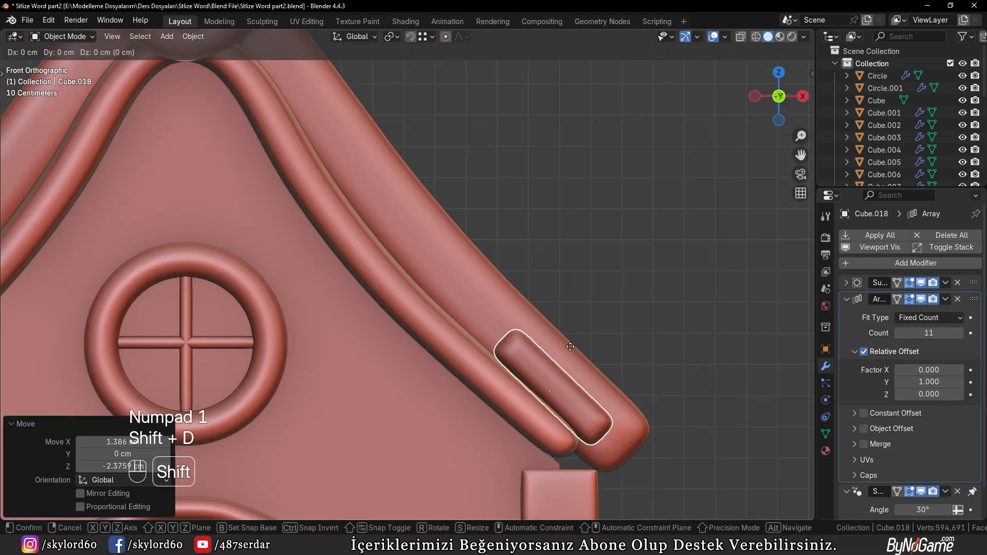
{"action": "left_click", "coordinate": [483, 252]}
{"action": "key", "text": "r"}
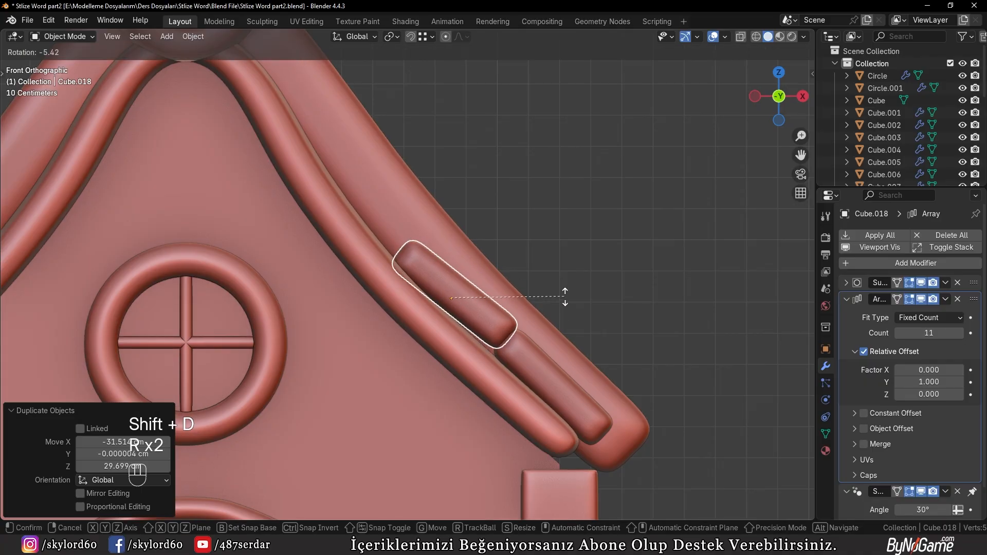
{"action": "left_click", "coordinate": [565, 294]}
{"action": "key", "text": "g"}
{"action": "left_click", "coordinate": [577, 295]}
{"action": "key", "text": "r"}
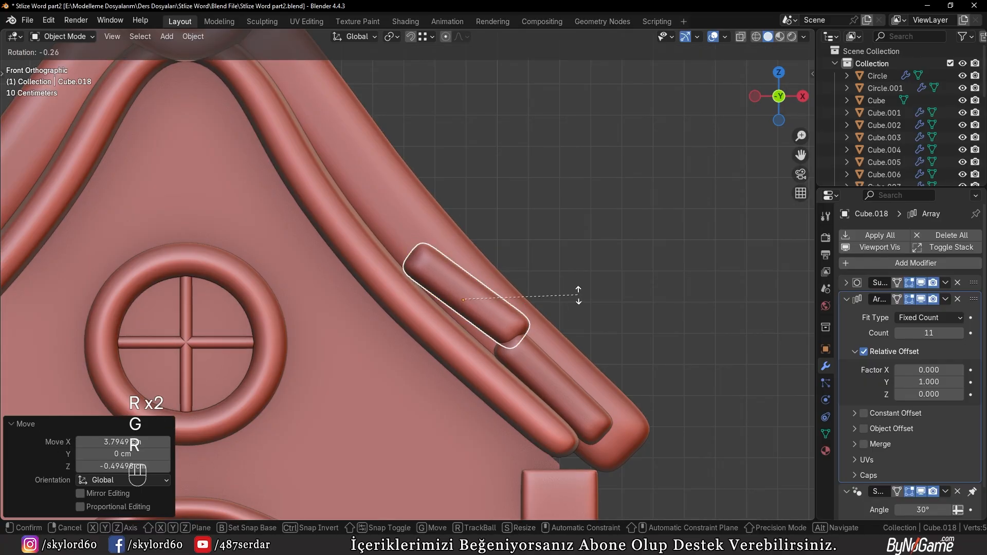
{"action": "left_click", "coordinate": [578, 295]}
{"action": "scroll", "coordinate": [578, 295], "scroll_direction": "up", "scroll_amount": 2}
{"action": "key", "text": "g"}
{"action": "left_click", "coordinate": [593, 318]}
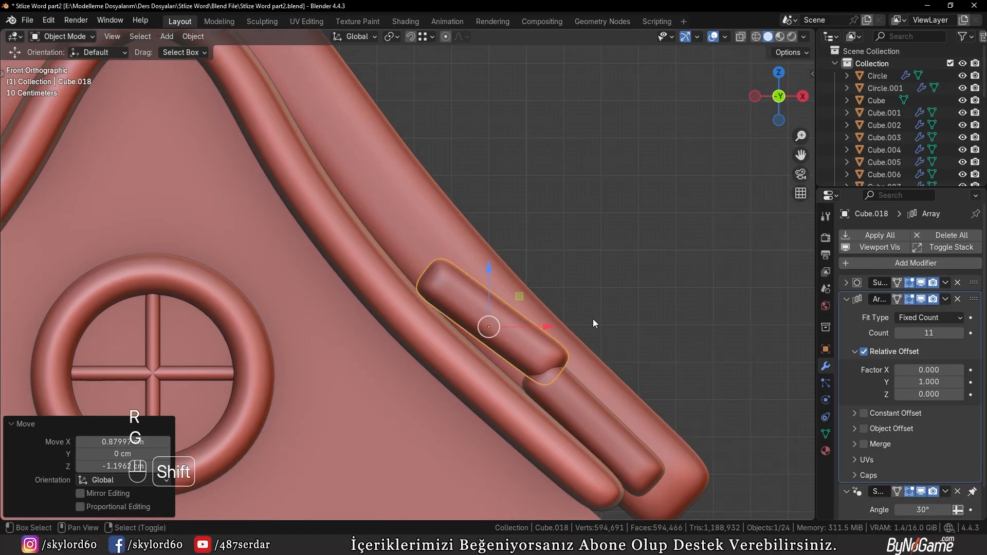
Step: Duplicate the second tile row up the slope as a third row, rotate it about -1.4° and shift it against the second
{"action": "middle_click_drag", "start_coordinate": [593, 319], "coordinate": [642, 368], "text": "shift"}
{"action": "key", "text": "shift+d"}
{"action": "left_click", "coordinate": [529, 235]}
{"action": "key", "text": "r"}
{"action": "left_click", "coordinate": [534, 234]}
{"action": "key", "text": "g"}
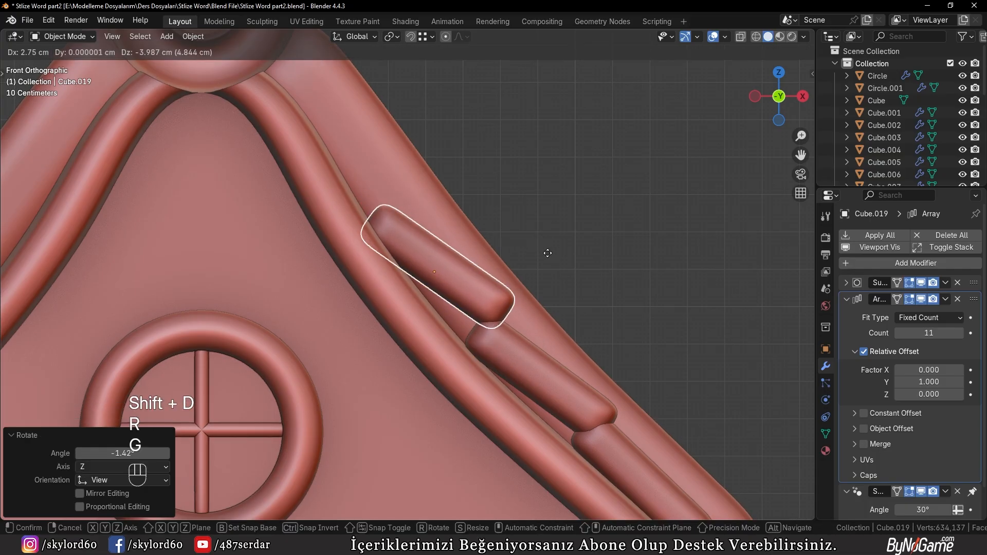
{"action": "left_click", "coordinate": [528, 242]}
Step: Undo the last changes made to the tile-row copies
{"action": "middle_click_drag", "start_coordinate": [528, 241], "coordinate": [502, 306], "text": "shift"}
{"action": "key", "text": "ctrl+z"}
{"action": "key", "text": "ctrl+z"}
{"action": "key", "text": "ctrl+z"}
{"action": "key", "text": "ctrl+z"}
{"action": "key", "text": "ctrl+z"}
Step: Duplicate a fourth tile row above the third and shift it about 1.4 cm along X and -2.7 cm along Z
{"action": "key", "text": "shift+d"}
{"action": "left_click", "coordinate": [433, 315]}
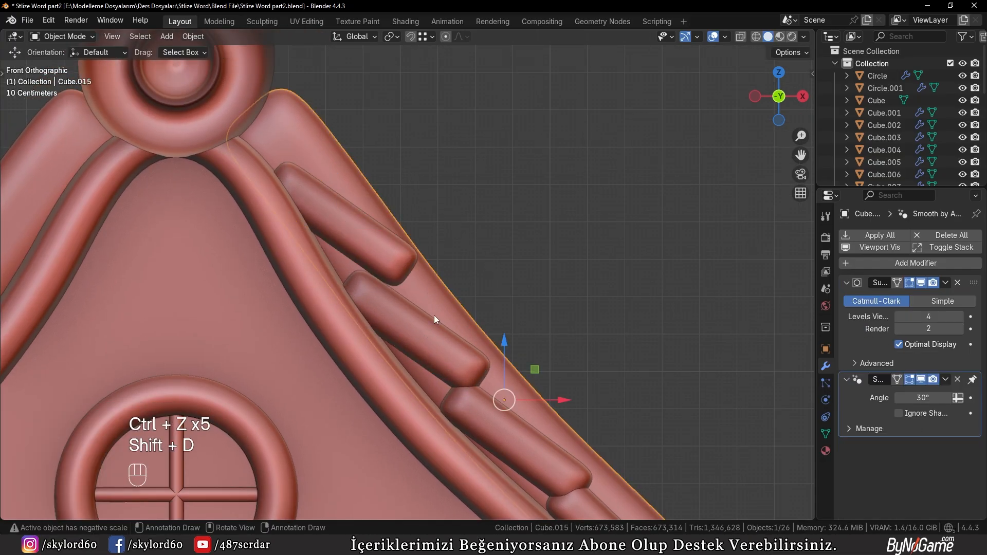
{"action": "left_click", "coordinate": [431, 323]}
{"action": "key", "text": "g"}
{"action": "right_click", "coordinate": [441, 313]}
{"action": "left_click", "coordinate": [375, 254]}
{"action": "key", "text": "g"}
{"action": "left_click", "coordinate": [381, 264]}
Step: Duplicate a fifth tile row just below the ridge log, rotating and moving it to follow the steeper slope
{"action": "middle_click_drag", "start_coordinate": [400, 240], "coordinate": [469, 327], "text": "shift"}
{"action": "key", "text": "shift+d"}
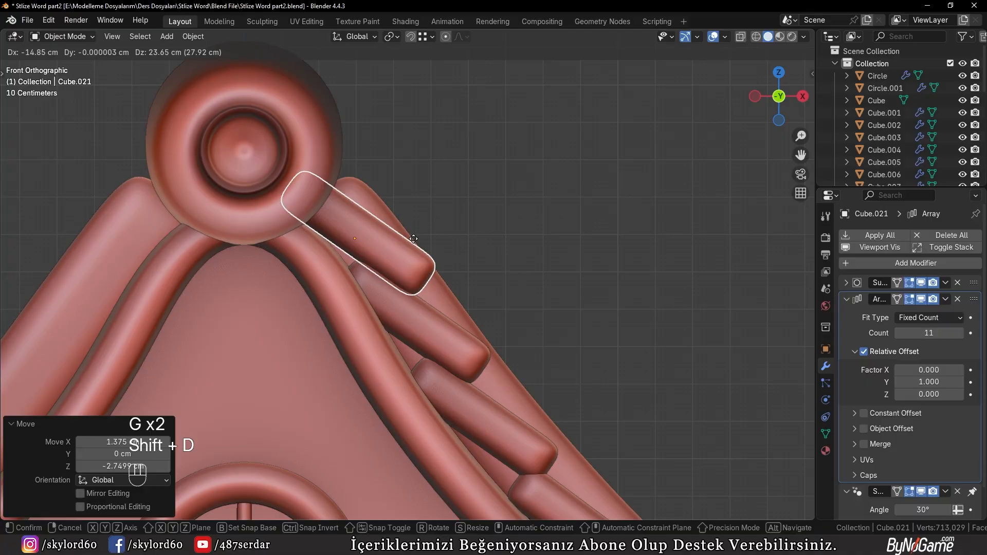
{"action": "left_click", "coordinate": [414, 238]}
{"action": "key", "text": "r"}
{"action": "left_click", "coordinate": [430, 242]}
{"action": "key", "text": "g"}
{"action": "left_click", "coordinate": [453, 267]}
{"action": "key", "text": "r"}
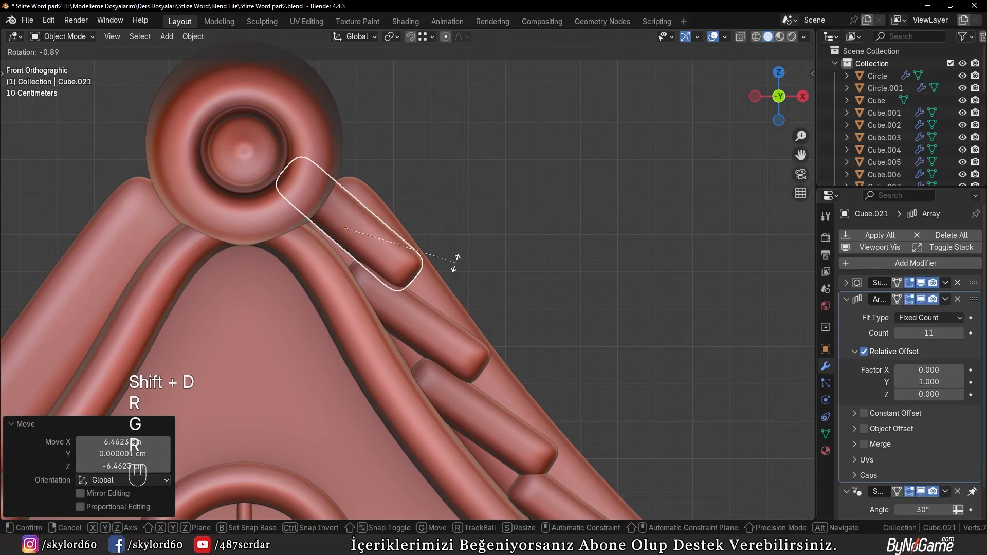
{"action": "left_click", "coordinate": [454, 262]}
Step: Unhide the front roof beams and clear the selection
{"action": "middle_click_drag", "start_coordinate": [455, 263], "coordinate": [359, 266]}
{"action": "scroll", "coordinate": [359, 266], "scroll_direction": "down", "scroll_amount": 4}
{"action": "key", "text": "alt+h"}
{"action": "key", "text": "a"}
{"action": "key", "text": "a"}
{"action": "scroll", "coordinate": [195, 285], "scroll_direction": "up", "scroll_amount": 2}
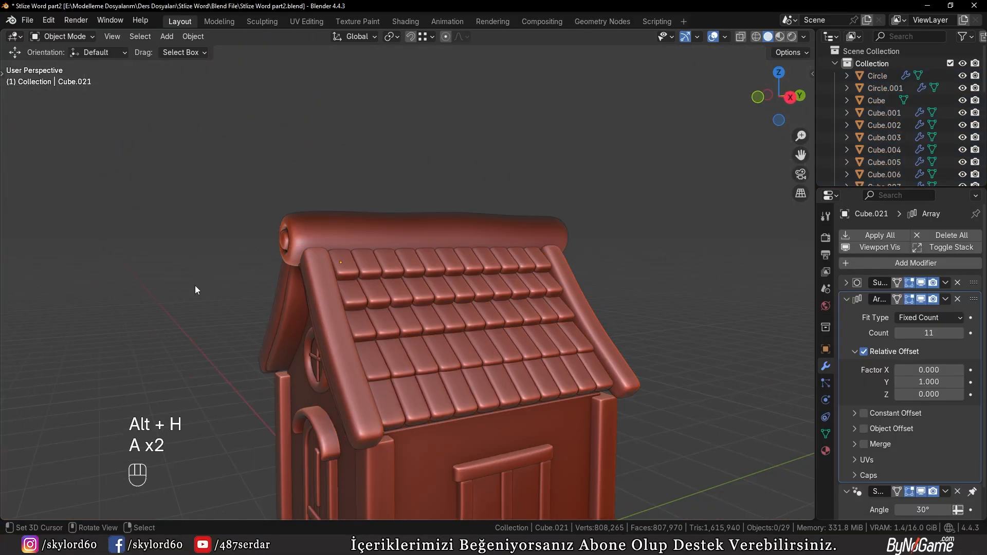
{"action": "middle_click_drag", "start_coordinate": [265, 313], "coordinate": [190, 346]}
{"action": "scroll", "coordinate": [377, 393], "scroll_direction": "up", "scroll_amount": 2}
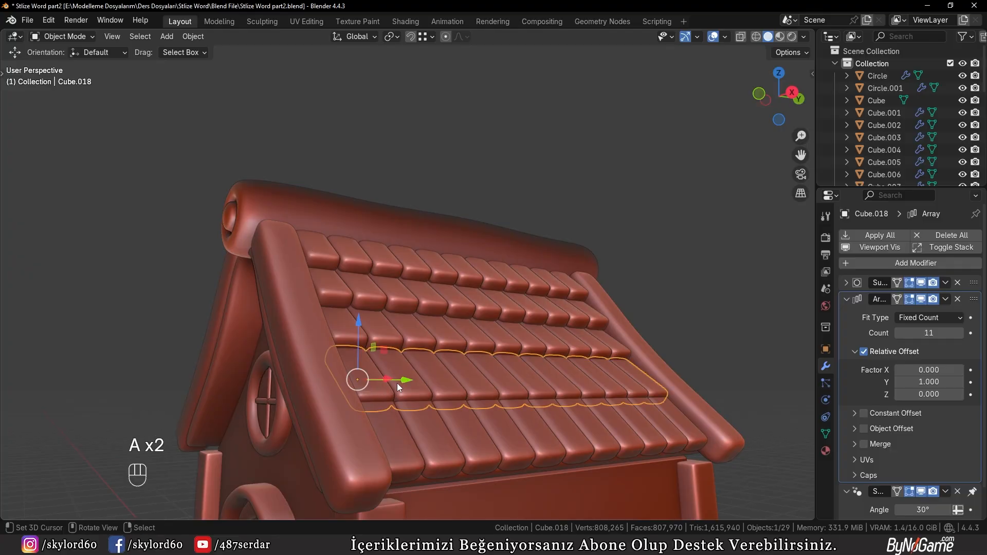
Step: Fine-tune the second-lowest tile row's position along Z and X so it sits evenly between its neighbours
{"action": "middle_click_drag", "start_coordinate": [397, 384], "coordinate": [438, 307]}
{"action": "scroll", "coordinate": [484, 321], "scroll_direction": "up", "scroll_amount": 2}
{"action": "key", "text": "g"}
{"action": "key", "text": "z"}
{"action": "left_click", "coordinate": [485, 291]}
{"action": "key", "text": "g"}
{"action": "key", "text": "x"}
{"action": "left_click", "coordinate": [470, 312]}
{"action": "key", "text": "a"}
{"action": "key", "text": "a"}
{"action": "left_click", "coordinate": [422, 301]}
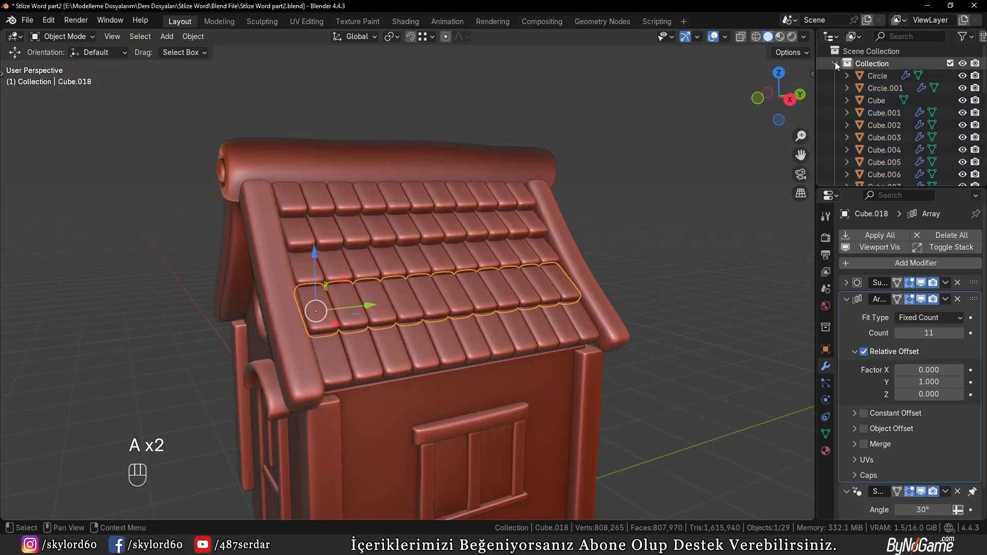
Step: Collapse the main collection in the outliner and apply the Array modifiers of the two lowest tile rows
{"action": "left_click", "coordinate": [835, 63]}
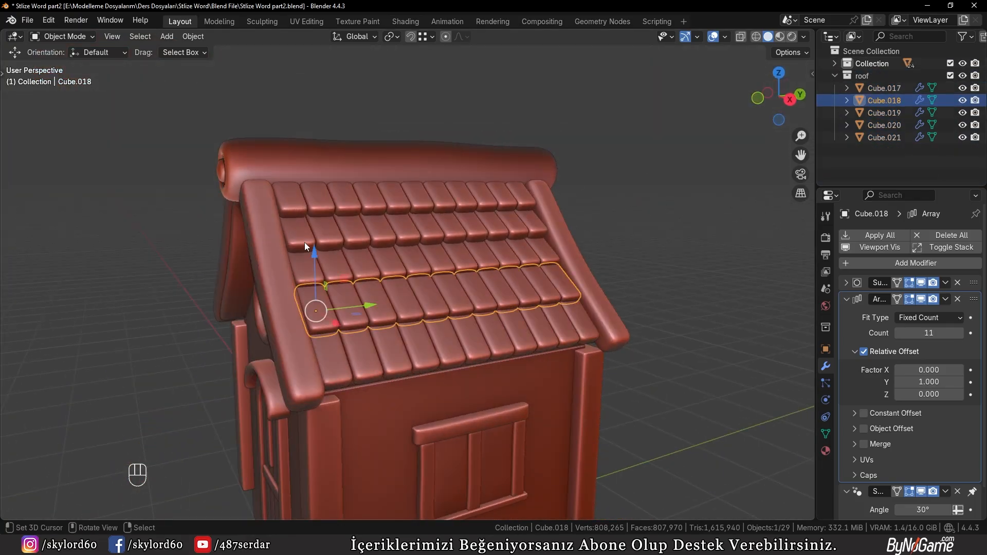
{"action": "mouse_move", "coordinate": [305, 242]}
{"action": "middle_mouse_down"}
{"action": "mouse_move", "coordinate": [316, 231]}
{"action": "mouse_move", "coordinate": [306, 255]}
{"action": "middle_mouse_up"}
{"action": "scroll", "coordinate": [291, 260], "scroll_direction": "up", "scroll_amount": 2}
{"action": "scroll", "coordinate": [311, 254], "scroll_direction": "down", "scroll_amount": 2}
{"action": "scroll", "coordinate": [311, 254], "scroll_direction": "up", "scroll_amount": 3}
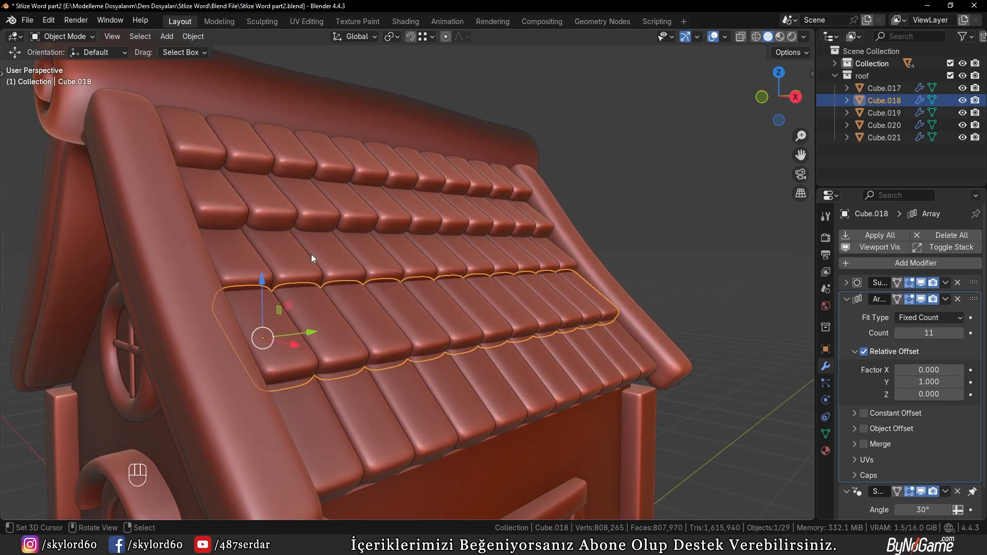
{"action": "scroll", "coordinate": [310, 254], "scroll_direction": "down", "scroll_amount": 3}
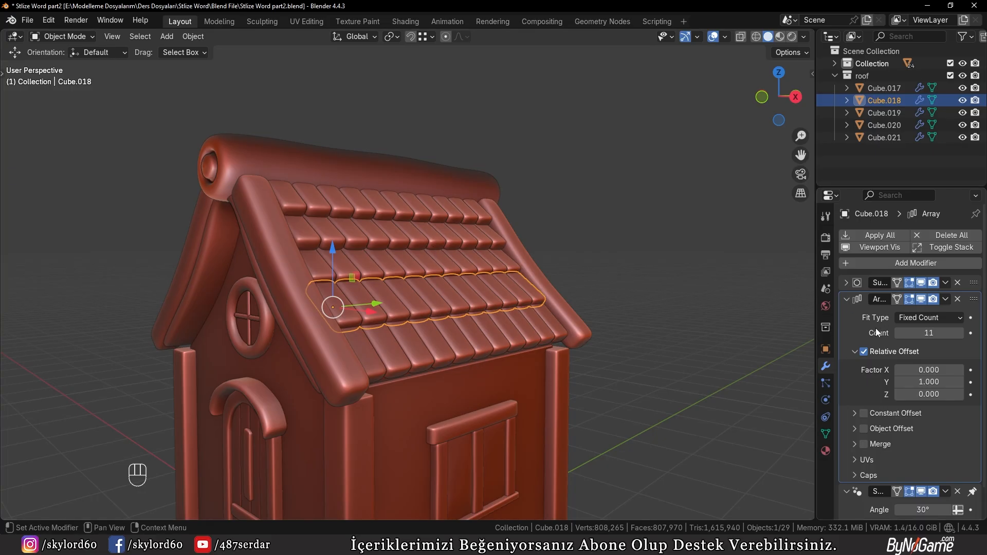
{"action": "key", "text": "ctrl+a"}
{"action": "left_click", "coordinate": [482, 331]}
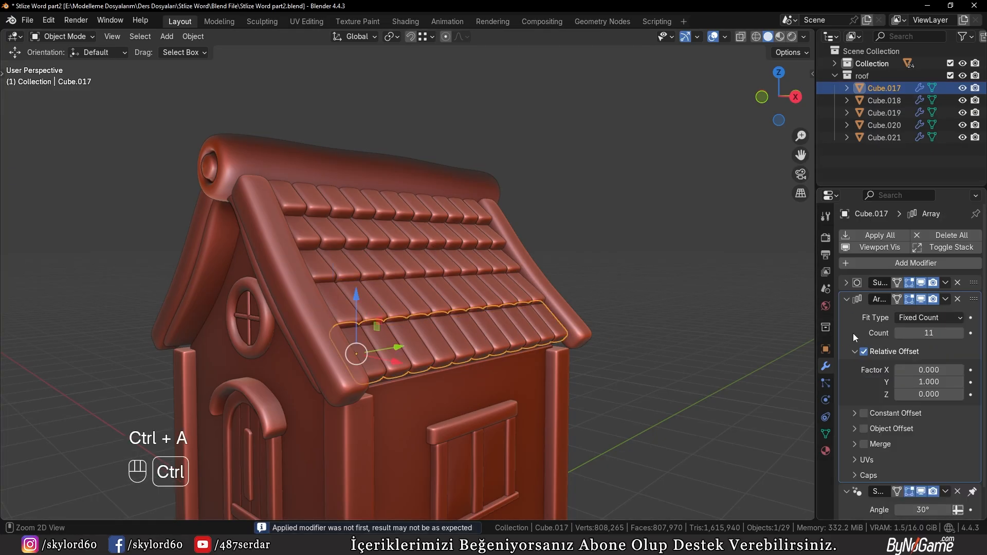
{"action": "key", "text": "ctrl+a"}
Step: Apply the Array modifiers of the three upper tile rows
{"action": "left_click", "coordinate": [488, 289]}
{"action": "left_click", "coordinate": [492, 258]}
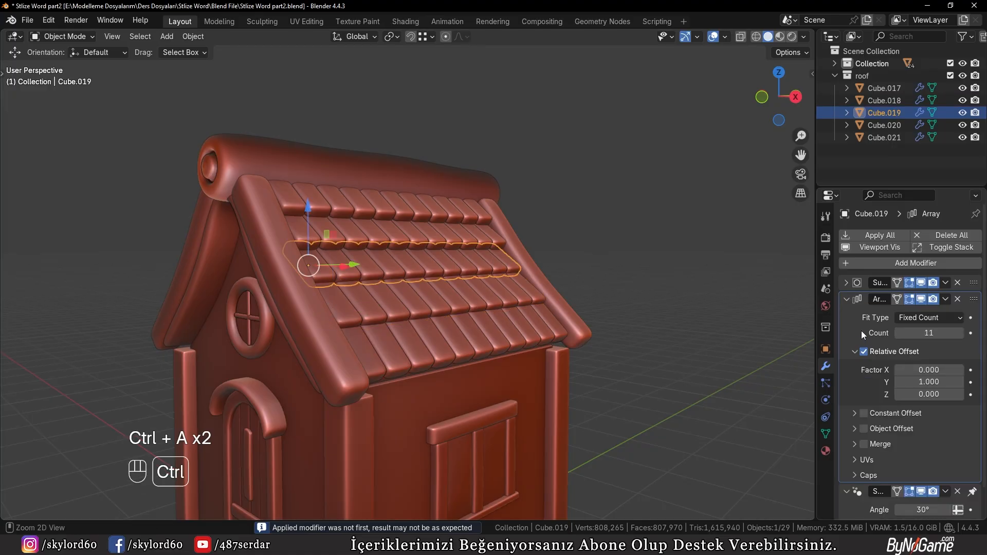
{"action": "key", "text": "ctrl+a"}
{"action": "left_click", "coordinate": [458, 231]}
{"action": "key", "text": "ctrl+a"}
{"action": "left_click", "coordinate": [453, 213]}
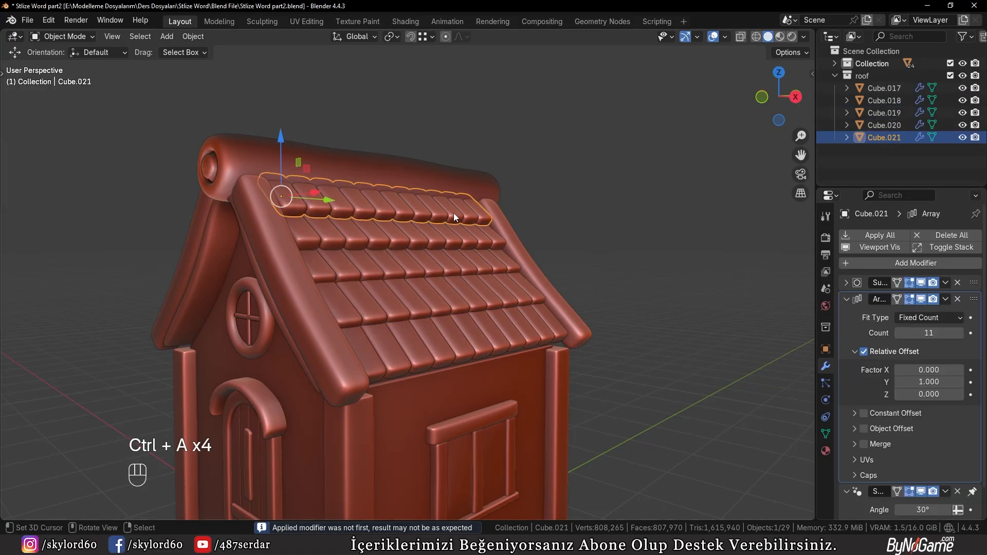
{"action": "key", "text": "ctrl+a"}
Step: Examine the top tile row's mesh in Edit Mode
{"action": "key", "text": "Tab"}
{"action": "scroll", "coordinate": [464, 284], "scroll_direction": "up", "scroll_amount": 5}
{"action": "key", "text": "a"}
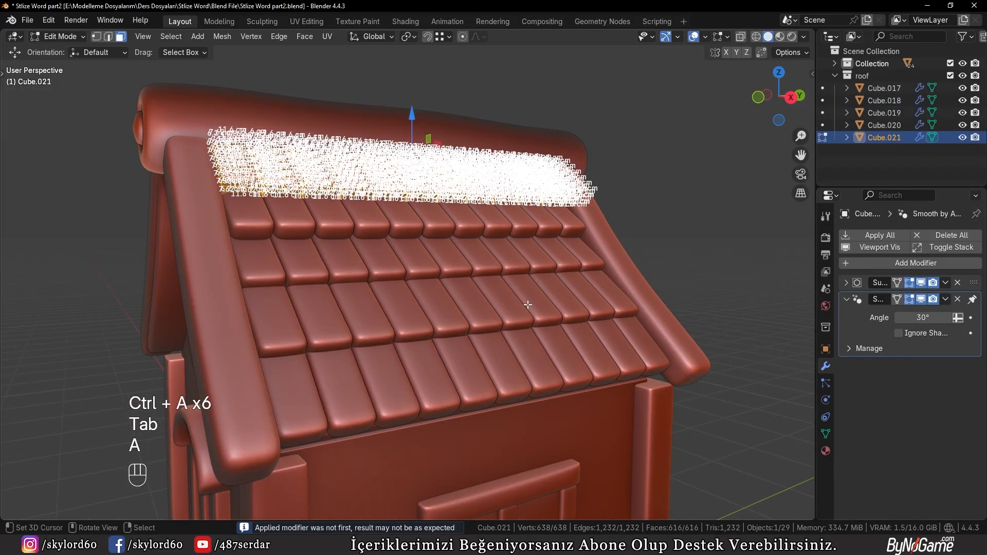
{"action": "key", "text": "a"}
{"action": "middle_click_drag", "start_coordinate": [465, 283], "coordinate": [367, 268], "text": "shift"}
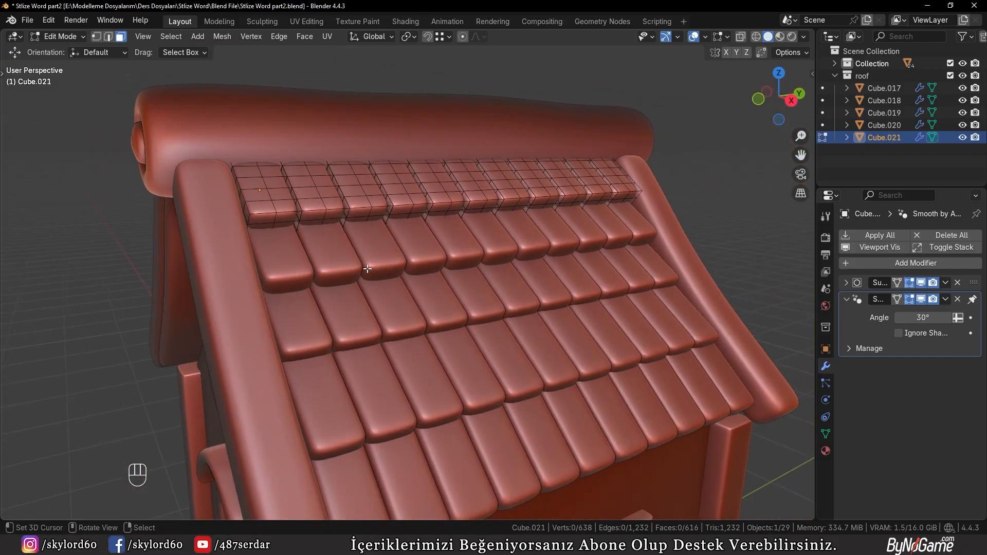
{"action": "key", "text": "Tab"}
{"action": "scroll", "coordinate": [416, 272], "scroll_direction": "down", "scroll_amount": 5}
{"action": "middle_click_drag", "start_coordinate": [416, 272], "coordinate": [418, 333]}
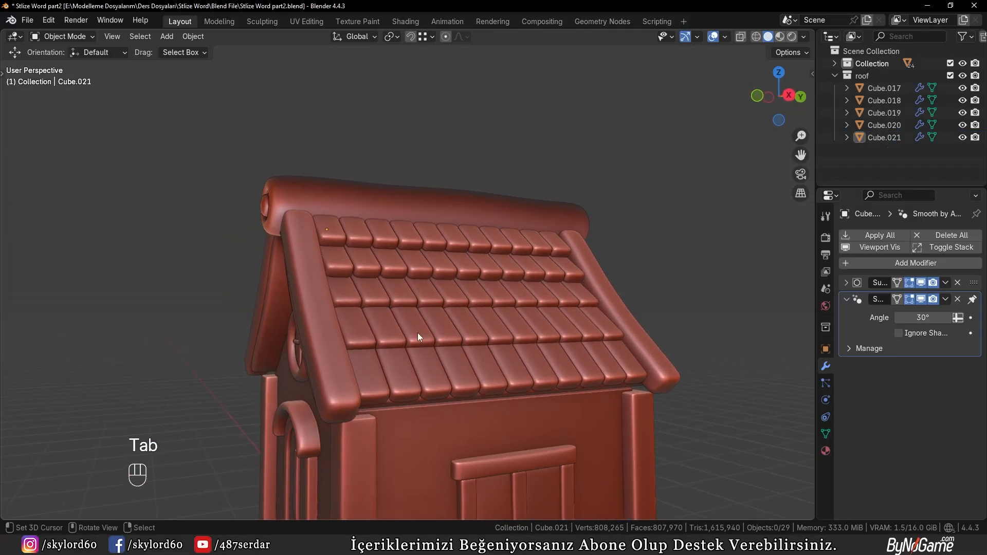
Step: Edit the second-lowest tile row's mesh and move one face at the third tile's lower end to make its edge uneven
{"action": "left_click", "coordinate": [418, 332]}
{"action": "key", "text": "Tab"}
{"action": "scroll", "coordinate": [418, 332], "scroll_direction": "up", "scroll_amount": 5}
{"action": "scroll", "coordinate": [418, 332], "scroll_direction": "up", "scroll_amount": 3}
{"action": "key", "text": "a"}
{"action": "key", "text": "a"}
{"action": "key", "text": "3"}
{"action": "left_click", "coordinate": [418, 332]}
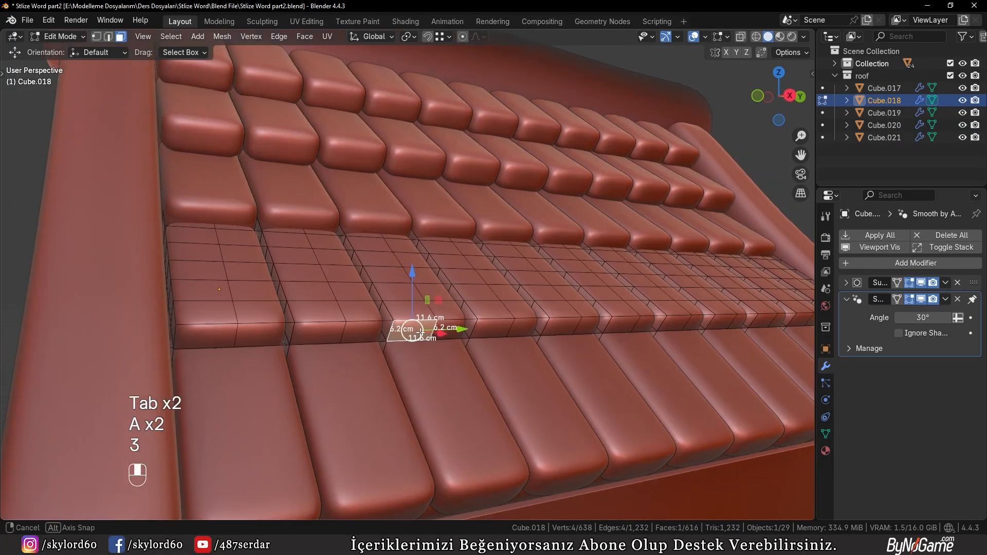
{"action": "scroll", "coordinate": [417, 332], "scroll_direction": "up", "scroll_amount": 3}
{"action": "key", "text": "g"}
{"action": "left_click", "coordinate": [522, 407]}
{"action": "key", "text": "Tab"}
{"action": "middle_click_drag", "start_coordinate": [521, 406], "coordinate": [431, 335]}
Step: Select a lower-end face of another tile in the second-lowest row, using the top view and wireframe, and move it slightly
{"action": "key", "text": "Tab"}
{"action": "key", "text": "KP_7"}
{"action": "middle_click_drag", "start_coordinate": [533, 283], "coordinate": [524, 321], "text": "shift"}
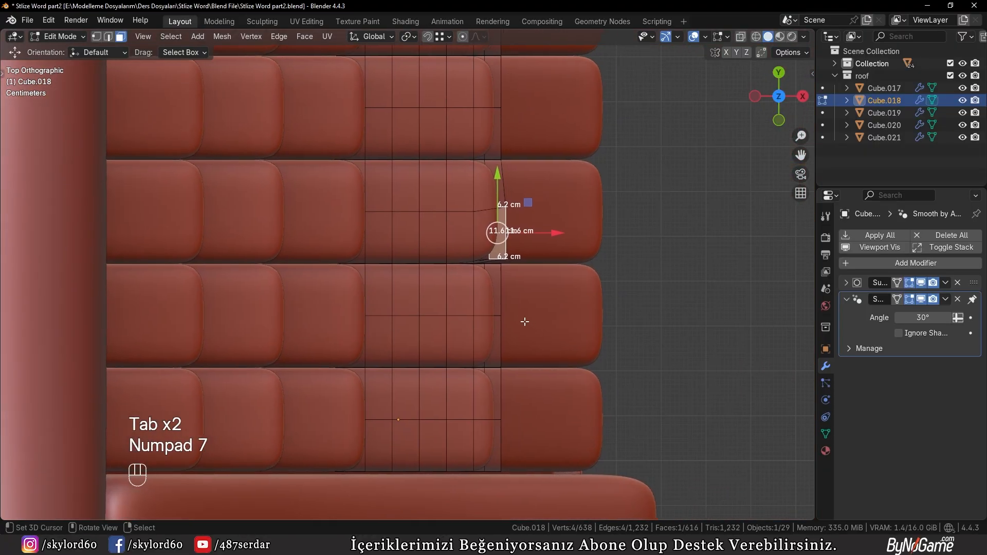
{"action": "key", "text": "z"}
{"action": "left_click", "coordinate": [485, 337]}
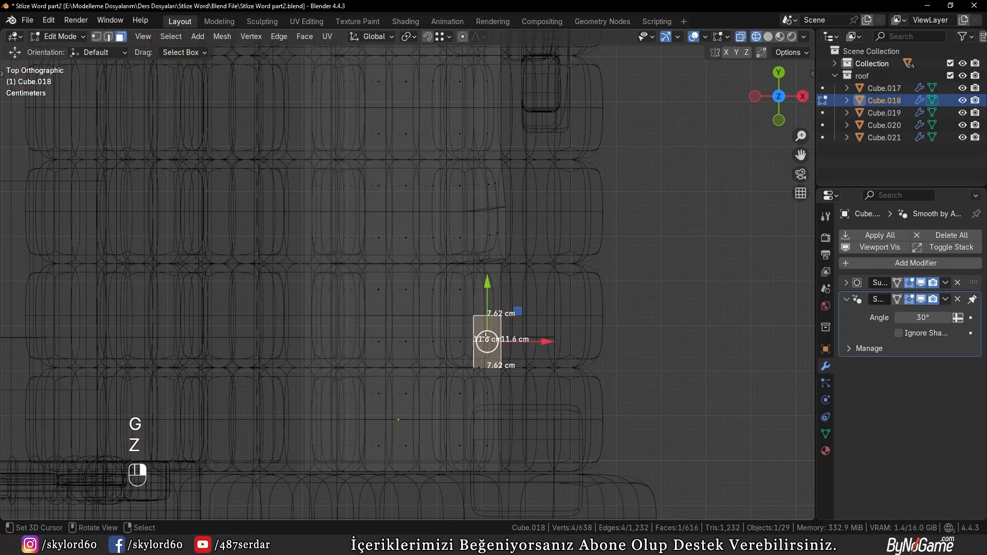
{"action": "key", "text": "z"}
{"action": "left_click", "coordinate": [498, 341]}
{"action": "mouse_move", "coordinate": [498, 341]}
{"action": "middle_mouse_down", "text": "shift"}
{"action": "mouse_move", "coordinate": [518, 275]}
{"action": "mouse_move", "coordinate": [492, 335]}
{"action": "middle_mouse_up", "text": "shift"}
{"action": "key", "text": "g"}
{"action": "key", "text": "g"}
{"action": "left_click", "coordinate": [560, 330]}
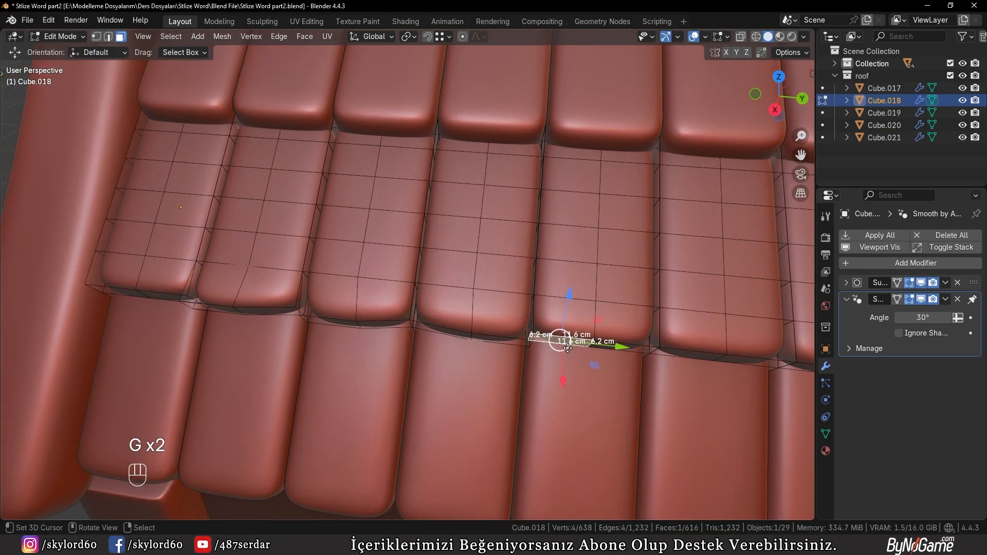
Step: Shift the lower-end faces of further tiles in the second-lowest row by small, differing amounts
{"action": "key", "text": "g"}
{"action": "left_click", "coordinate": [572, 355]}
{"action": "middle_click_drag", "start_coordinate": [643, 355], "coordinate": [419, 265], "text": "shift"}
{"action": "right_click", "coordinate": [514, 264]}
{"action": "key", "text": "g"}
{"action": "left_click", "coordinate": [520, 271]}
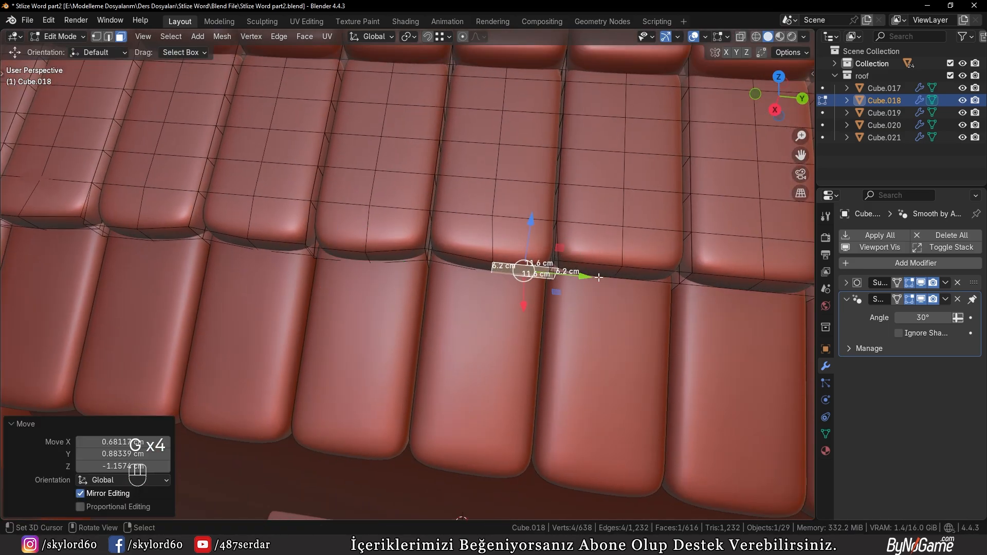
{"action": "key", "text": "g"}
{"action": "left_click", "coordinate": [575, 272]}
{"action": "key", "text": "Tab"}
Step: Nudge the selected tile face in the second-lowest row once more and enable proportional editing
{"action": "scroll", "coordinate": [480, 270], "scroll_direction": "down", "scroll_amount": 8}
{"action": "middle_click_drag", "start_coordinate": [479, 270], "coordinate": [526, 221]}
{"action": "key", "text": "Tab"}
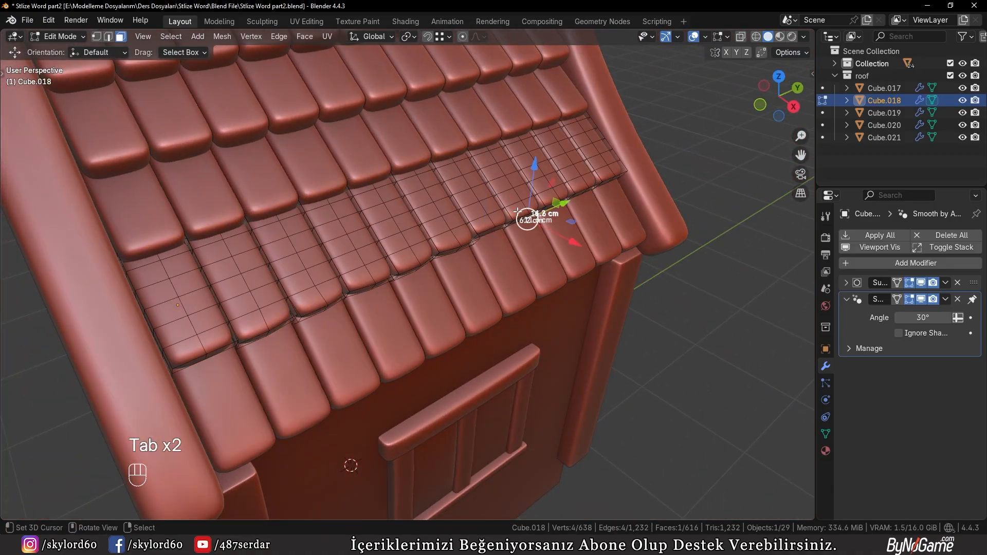
{"action": "key", "text": "g"}
{"action": "left_click", "coordinate": [529, 206]}
{"action": "middle_click_drag", "start_coordinate": [529, 206], "coordinate": [463, 242], "text": "shift"}
{"action": "key", "text": "o"}
{"action": "scroll", "coordinate": [463, 241], "scroll_direction": "down", "scroll_amount": 5}
{"action": "scroll", "coordinate": [447, 286], "scroll_direction": "up", "scroll_amount": 5}
Step: Select all five tile rows, open them together in Edit Mode and clear the mesh selection
{"action": "key", "text": "Tab"}
{"action": "left_click", "coordinate": [447, 286], "text": "shift"}
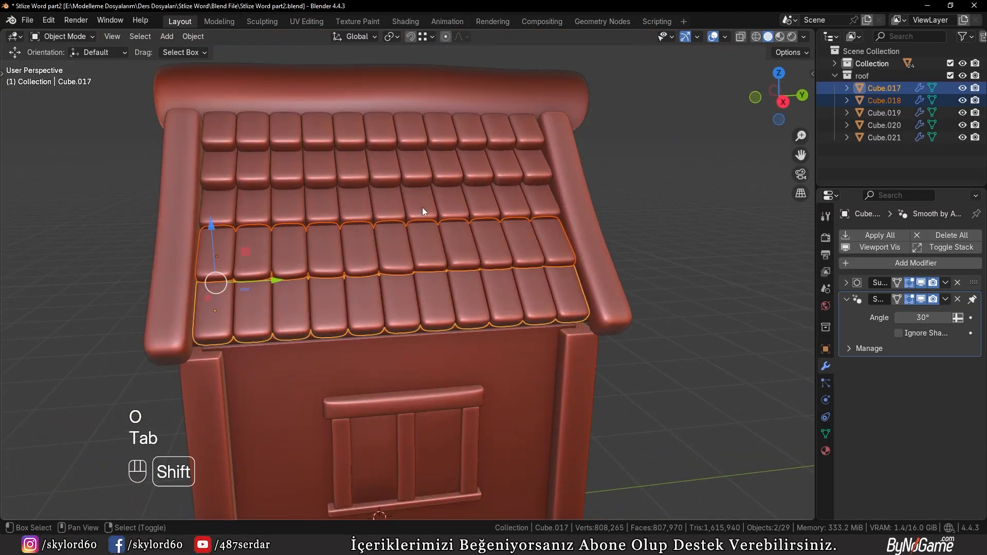
{"action": "left_click", "coordinate": [421, 208], "text": "shift"}
{"action": "left_click", "coordinate": [419, 169], "text": "shift"}
{"action": "left_click", "coordinate": [418, 138], "text": "shift"}
{"action": "key", "text": "Tab"}
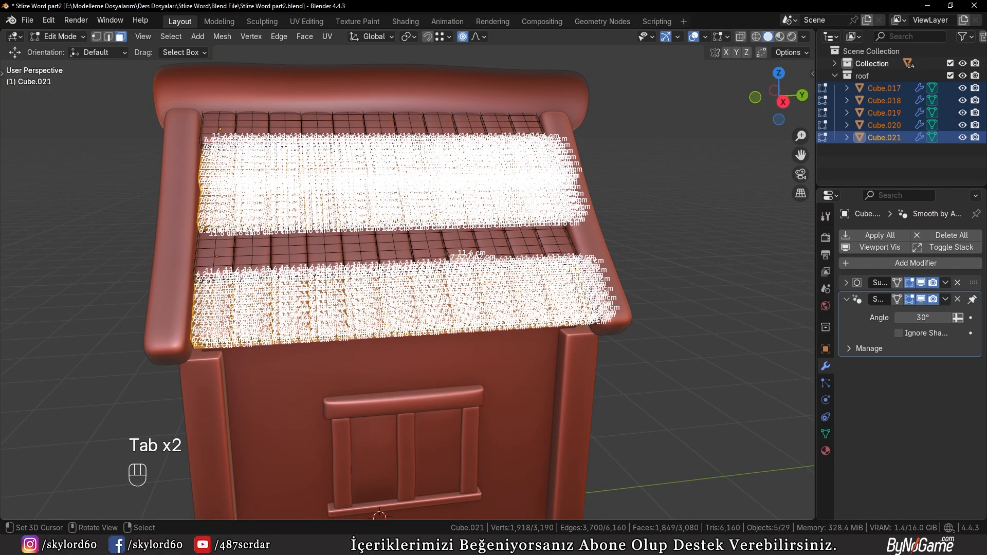
{"action": "scroll", "coordinate": [420, 139], "scroll_direction": "down", "scroll_amount": 4}
{"action": "scroll", "coordinate": [404, 170], "scroll_direction": "up", "scroll_amount": 2}
{"action": "middle_click_drag", "start_coordinate": [354, 141], "coordinate": [359, 180]}
{"action": "key", "text": "a"}
{"action": "key", "text": "a"}
{"action": "scroll", "coordinate": [360, 180], "scroll_direction": "up", "scroll_amount": 4}
Step: Move scattered faces along the top tile row with smooth proportional falloff to give the tiles an irregular shape
{"action": "middle_click_drag", "start_coordinate": [355, 175], "coordinate": [359, 239], "text": "shift"}
{"action": "left_click", "coordinate": [359, 239]}
{"action": "key", "text": "g"}
{"action": "middle_click_drag", "start_coordinate": [512, 234], "coordinate": [550, 227]}
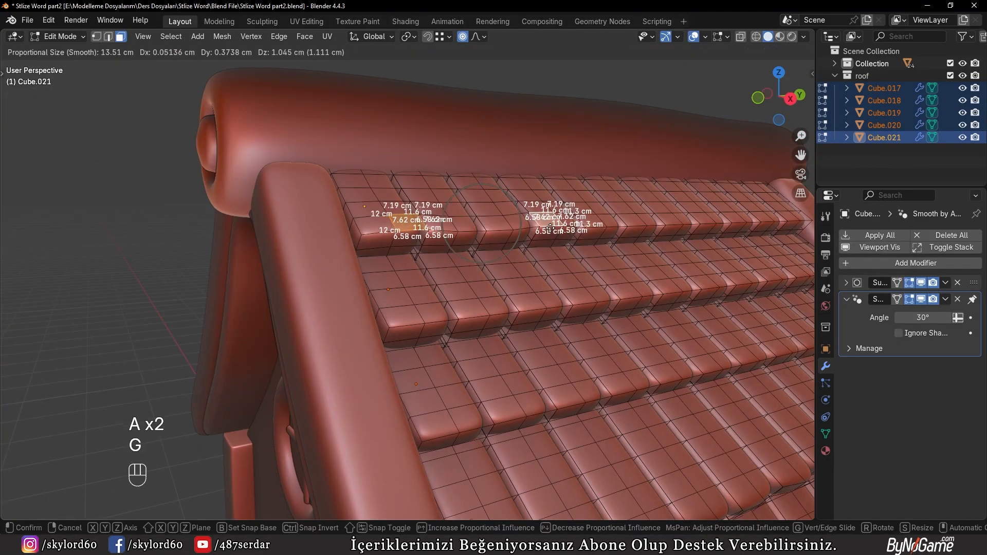
{"action": "left_click", "coordinate": [550, 228]}
{"action": "right_click", "coordinate": [617, 231]}
{"action": "key", "text": "g"}
{"action": "left_click", "coordinate": [620, 228]}
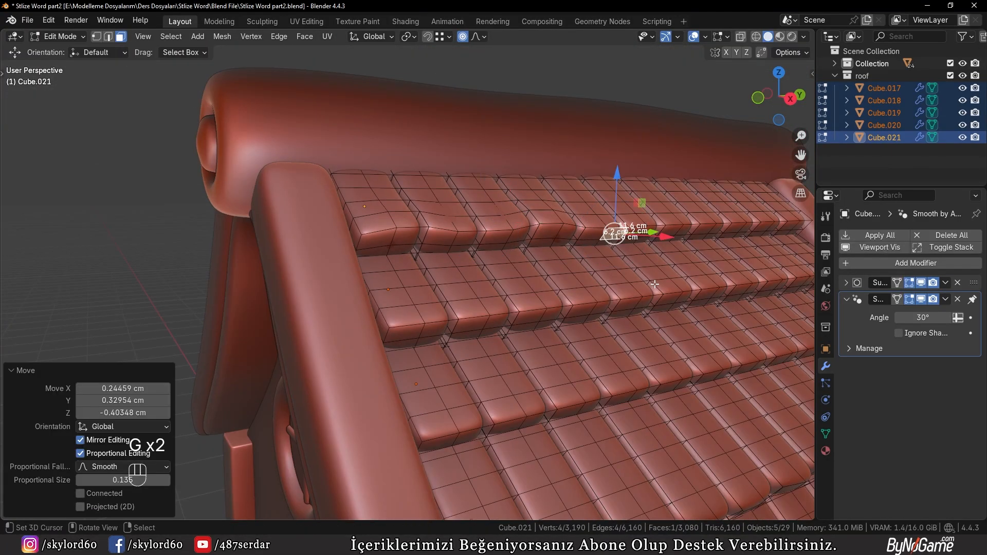
Step: Raise scattered faces on the second and third tile rows from the top with proportional editing
{"action": "right_click", "coordinate": [686, 297]}
{"action": "key", "text": "g"}
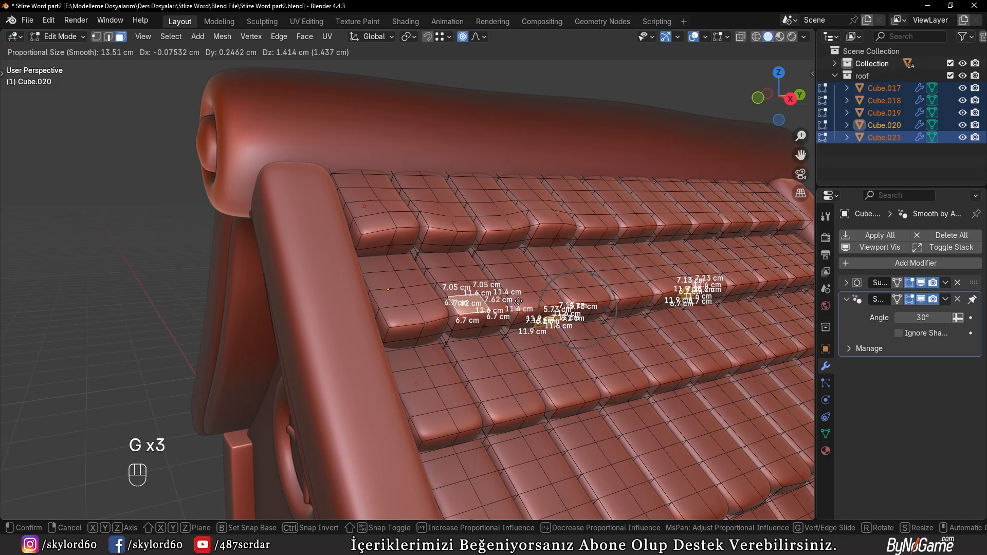
{"action": "left_click", "coordinate": [519, 303]}
{"action": "middle_click_drag", "start_coordinate": [519, 304], "coordinate": [544, 265]}
{"action": "right_click", "coordinate": [546, 264]}
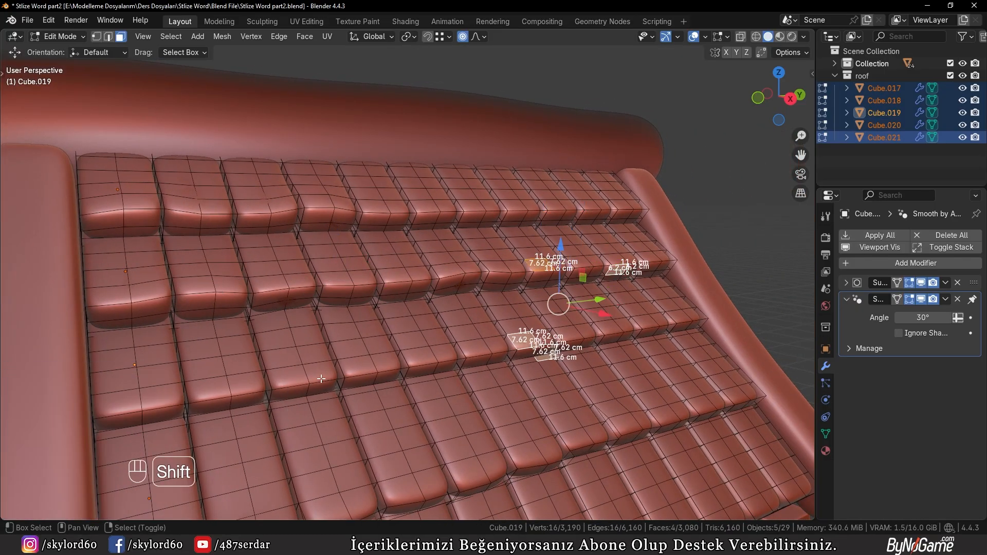
{"action": "right_click", "coordinate": [295, 387], "text": "shift"}
{"action": "key", "text": "g"}
{"action": "left_click", "coordinate": [295, 387]}
Step: Select scattered faces at the far end of the lower tile rows and lift them slightly
{"action": "middle_click_drag", "start_coordinate": [295, 387], "coordinate": [338, 318]}
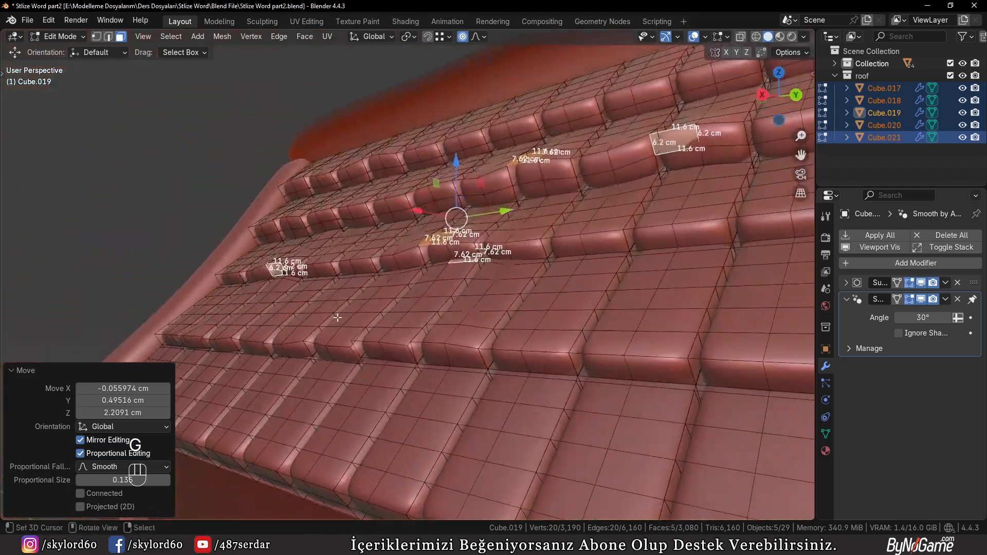
{"action": "right_click", "coordinate": [297, 349]}
{"action": "middle_click_drag", "start_coordinate": [298, 348], "coordinate": [374, 287], "text": "shift"}
{"action": "right_click", "coordinate": [240, 332], "text": "shift"}
{"action": "right_click", "coordinate": [180, 354], "text": "shift"}
{"action": "key", "text": "g"}
{"action": "left_click", "coordinate": [181, 349]}
Step: Select seven scattered faces across the three lower tile rows and move them together to bend the tiles
{"action": "middle_click_drag", "start_coordinate": [575, 368], "coordinate": [453, 295], "text": "shift"}
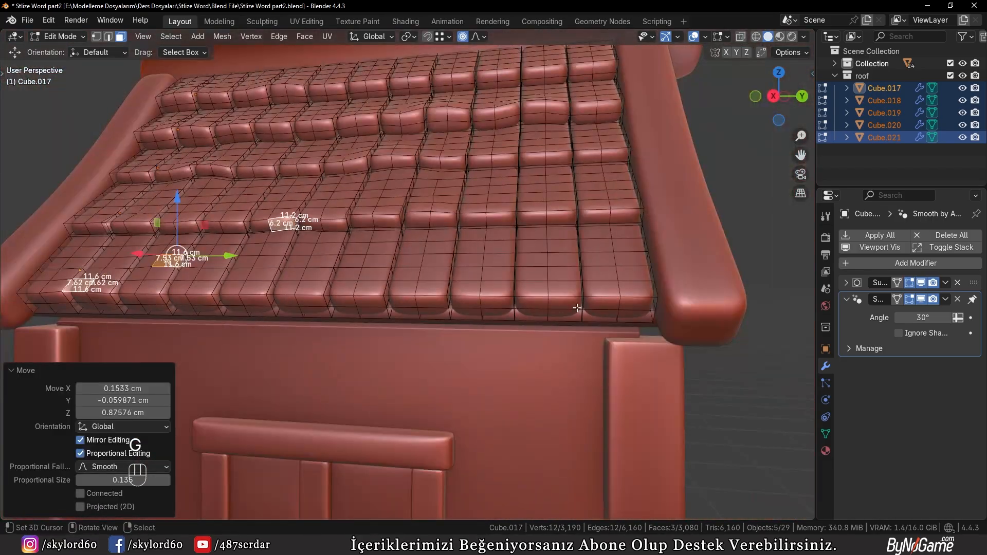
{"action": "right_click", "coordinate": [577, 308], "text": "shift"}
{"action": "middle_click_drag", "start_coordinate": [443, 255], "coordinate": [447, 319], "text": "shift"}
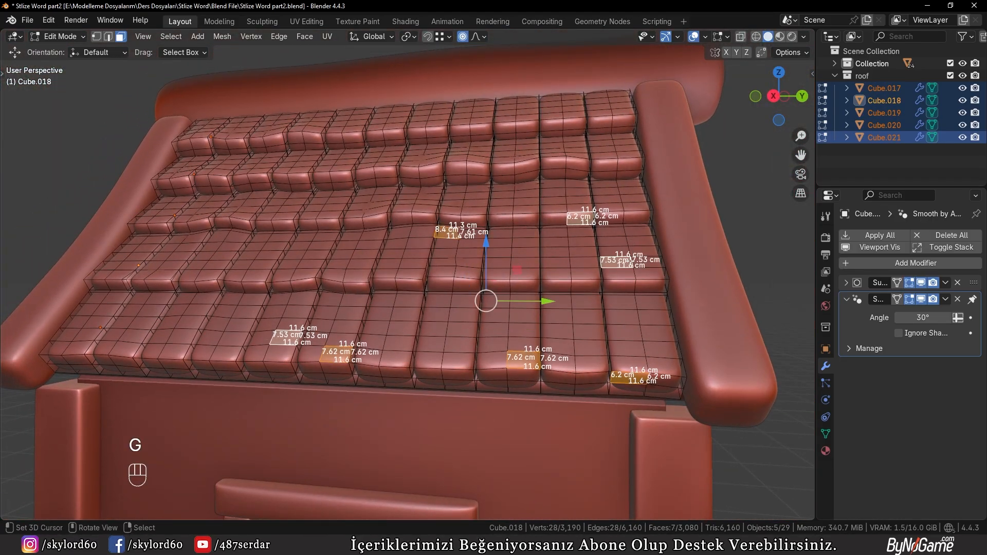
{"action": "key", "text": "g"}
{"action": "left_click", "coordinate": [486, 301]}
Step: Add slight unevenness to one end tile of the middle row and to several tiles in the top two rows
{"action": "right_click", "coordinate": [208, 275]}
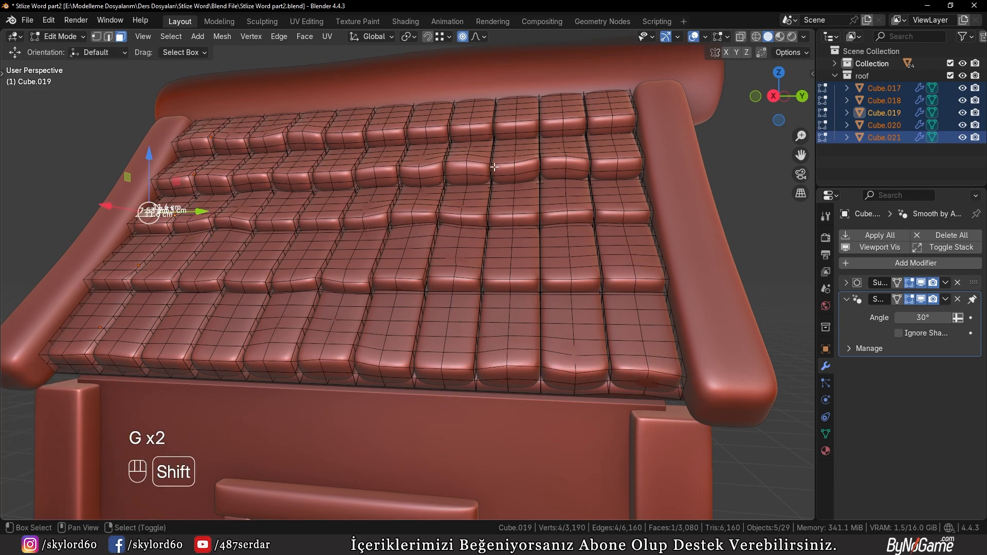
{"action": "right_click", "coordinate": [417, 124], "text": "shift"}
{"action": "key", "text": "g"}
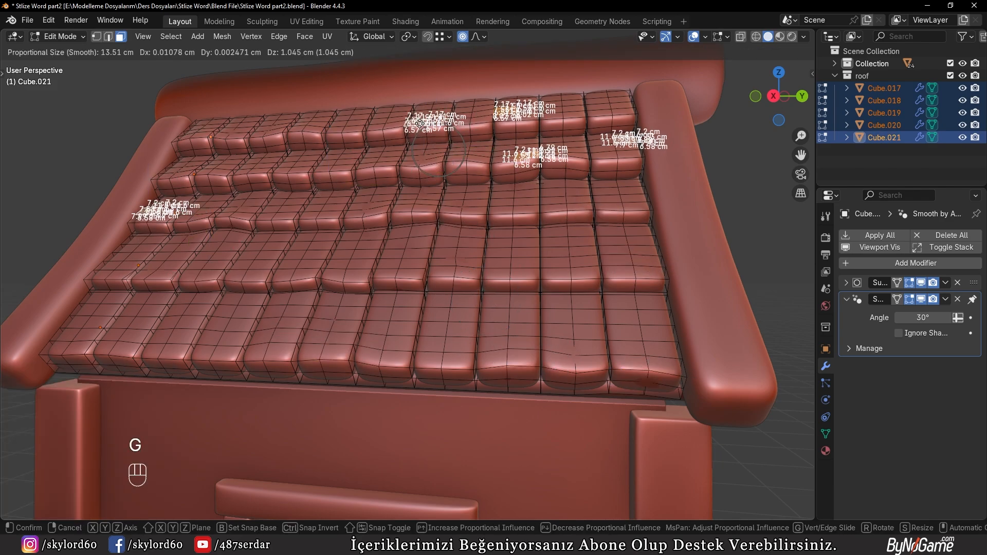
{"action": "left_click", "coordinate": [420, 122]}
Step: Move three more faces on the two lowest tile rows and return to Object Mode
{"action": "scroll", "coordinate": [417, 179], "scroll_direction": "down", "scroll_amount": 1}
{"action": "right_click", "coordinate": [525, 283]}
{"action": "right_click", "coordinate": [232, 314], "text": "shift"}
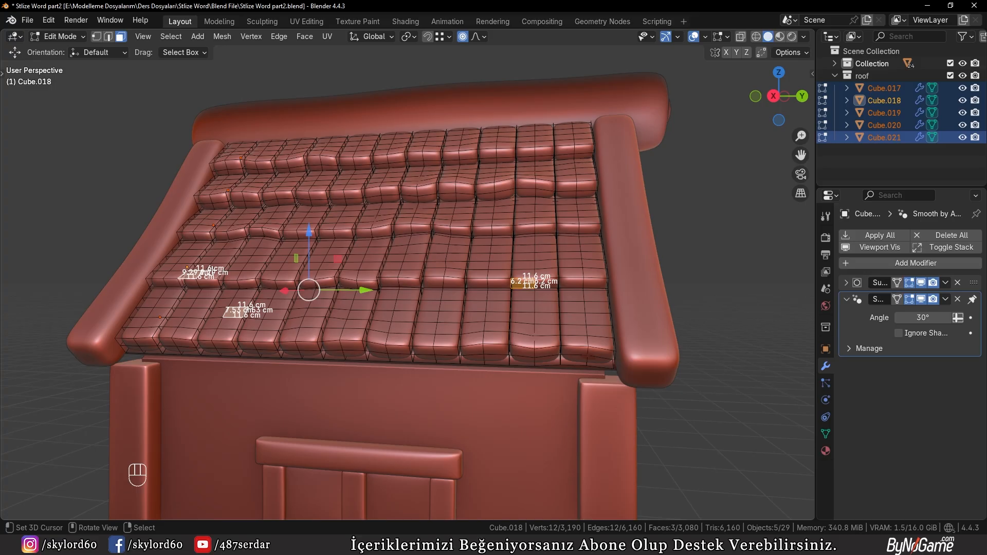
{"action": "key", "text": "g"}
{"action": "left_click", "coordinate": [308, 278]}
{"action": "key", "text": "Tab"}
{"action": "middle_click_drag", "start_coordinate": [308, 278], "coordinate": [639, 337]}
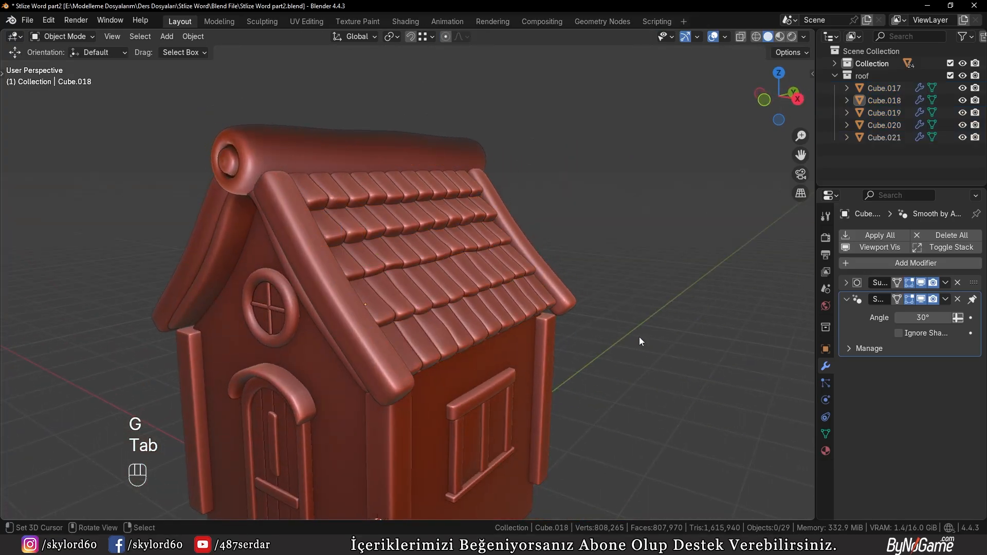
Step: Examine the whole house from the front, from below and in wireframe
{"action": "scroll", "coordinate": [638, 333], "scroll_direction": "down", "scroll_amount": 3}
{"action": "right_click", "coordinate": [449, 291], "text": "shift"}
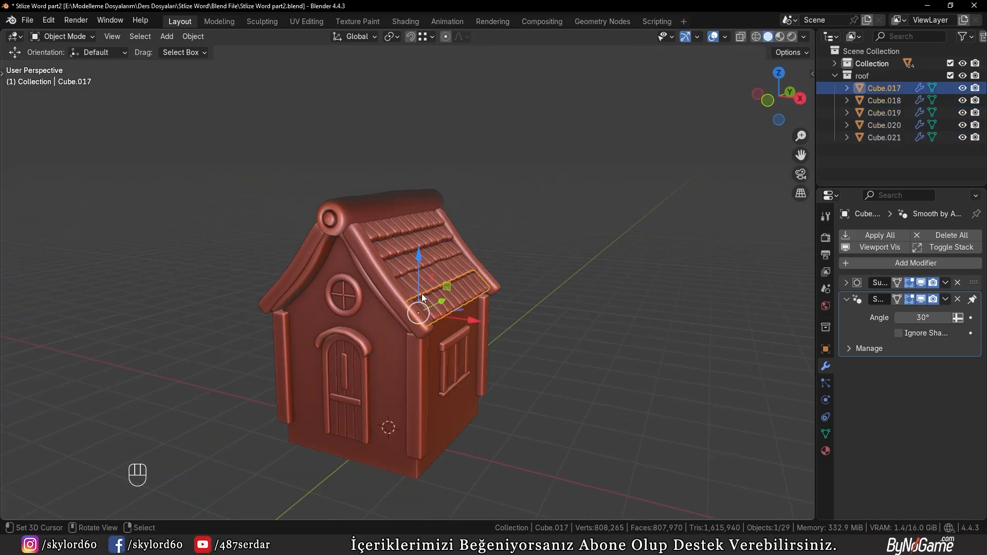
{"action": "middle_click_drag", "start_coordinate": [423, 298], "coordinate": [380, 234]}
{"action": "middle_click_drag", "start_coordinate": [402, 330], "coordinate": [378, 318]}
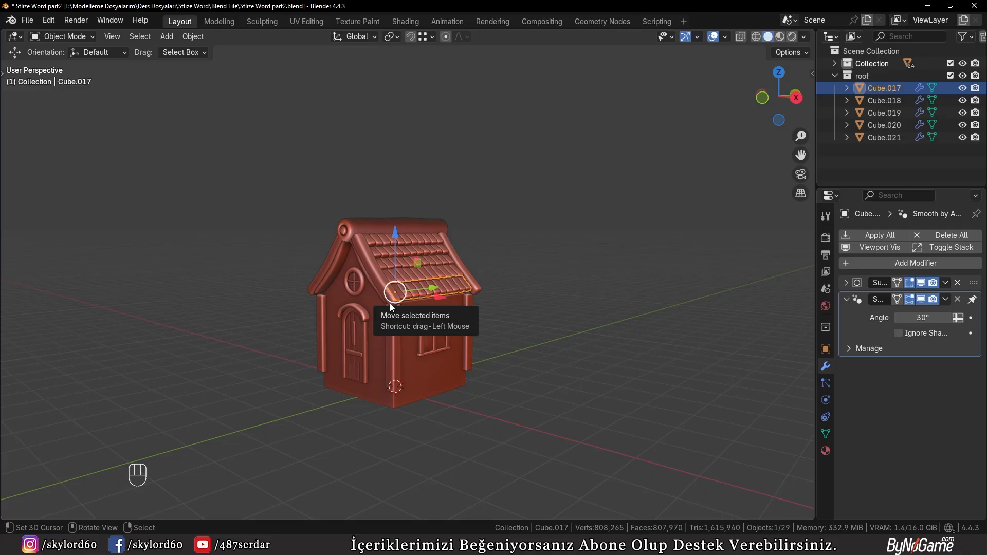
{"action": "middle_click_drag", "start_coordinate": [389, 303], "coordinate": [313, 472]}
{"action": "scroll", "coordinate": [338, 297], "scroll_direction": "up", "scroll_amount": 5}
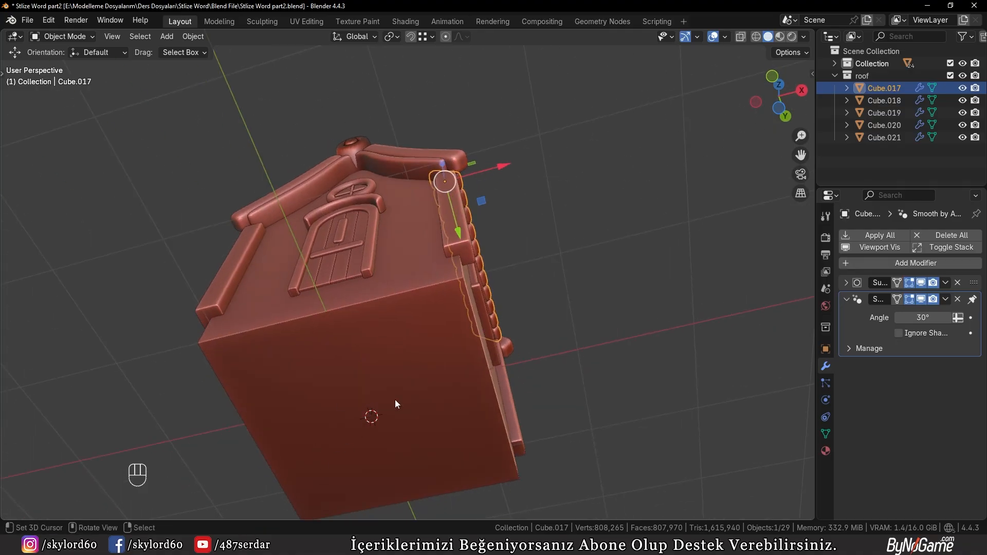
{"action": "key", "text": "z"}
{"action": "mouse_move", "coordinate": [368, 408]}
{"action": "middle_mouse_down"}
{"action": "mouse_move", "coordinate": [375, 483]}
{"action": "mouse_move", "coordinate": [352, 513]}
{"action": "middle_mouse_up"}
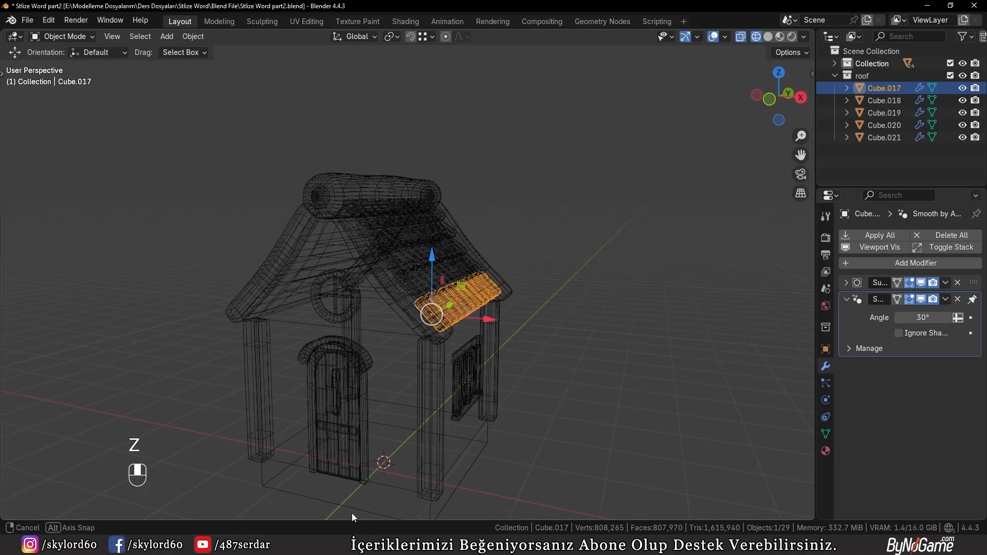
{"action": "mouse_move", "coordinate": [589, 415]}
{"action": "middle_mouse_down"}
{"action": "mouse_move", "coordinate": [520, 341]}
{"action": "mouse_move", "coordinate": [440, 347]}
{"action": "mouse_move", "coordinate": [381, 367]}
{"action": "mouse_move", "coordinate": [342, 349]}
{"action": "middle_mouse_up"}
Step: Select the bottom face of the house body and snap the 3D cursor to its centre
{"action": "key", "text": "z"}
{"action": "left_click", "coordinate": [380, 367]}
{"action": "key", "text": "Tab"}
{"action": "key", "text": "3"}
{"action": "left_click", "coordinate": [381, 309]}
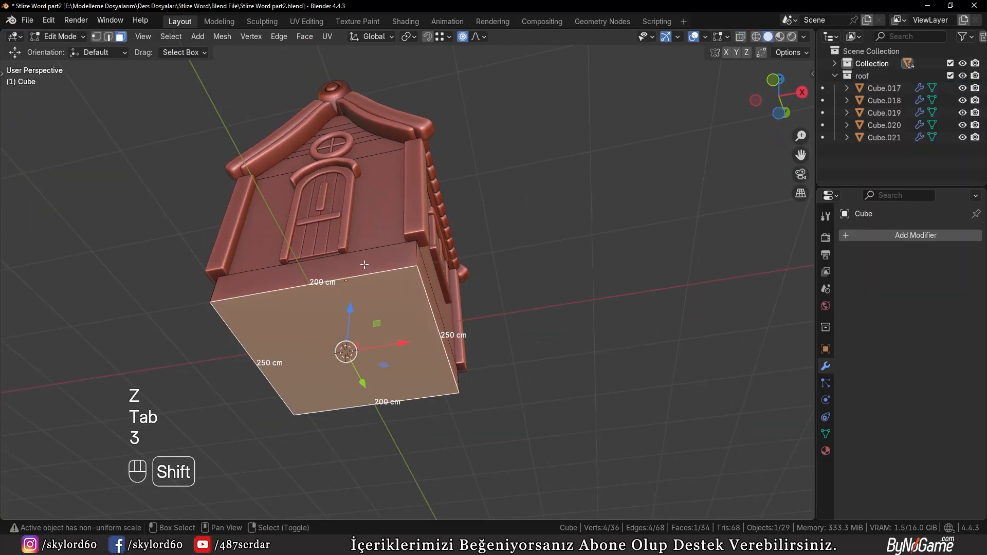
{"action": "key", "text": "shift+s"}
{"action": "left_click", "coordinate": [397, 297]}
{"action": "key", "text": "Tab"}
Step: Select the five tile rows Cube.017 to Cube.021 in the roof collection and duplicate them in place
{"action": "middle_click_drag", "start_coordinate": [397, 297], "coordinate": [412, 209]}
{"action": "left_click", "coordinate": [415, 202]}
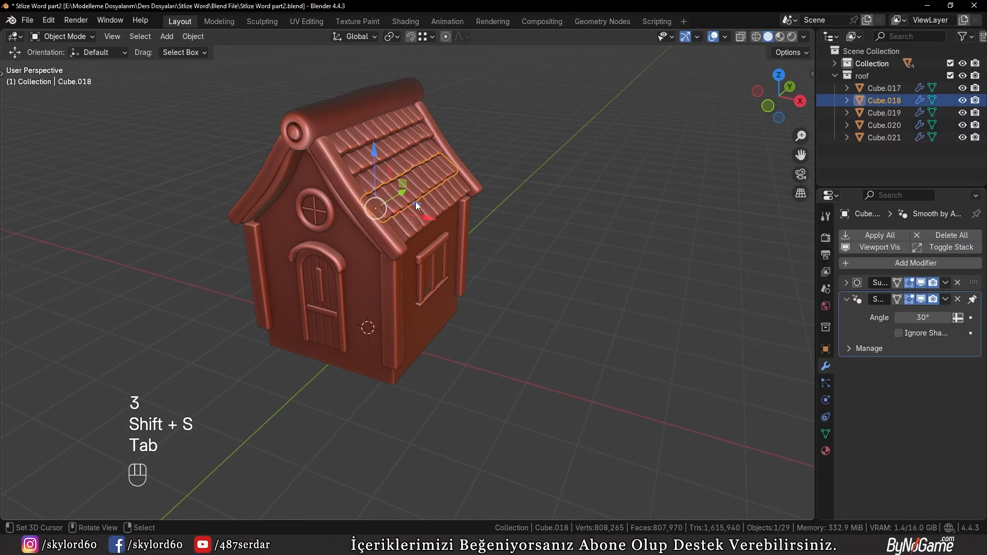
{"action": "scroll", "coordinate": [402, 224], "scroll_direction": "up", "scroll_amount": 5}
{"action": "middle_click_drag", "start_coordinate": [341, 191], "coordinate": [362, 218], "text": "shift"}
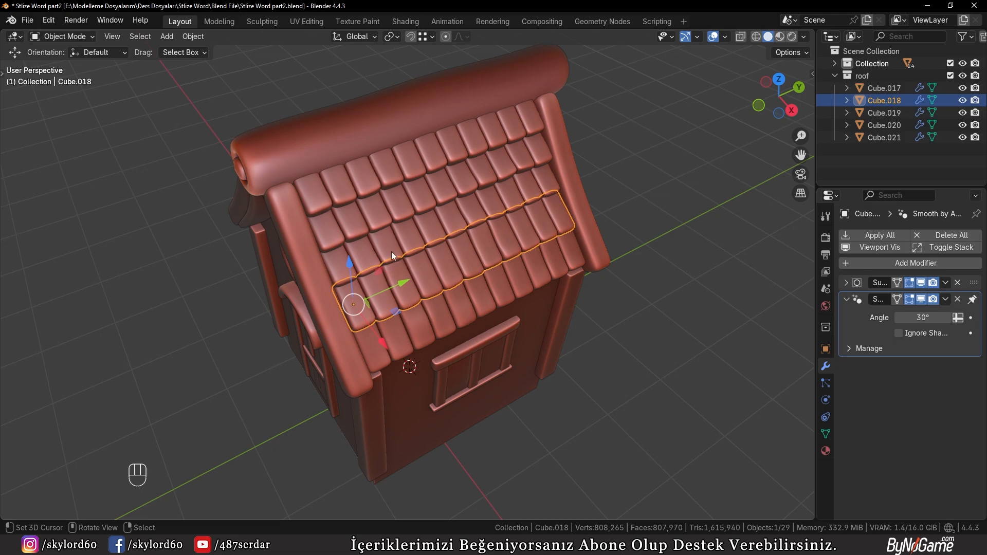
{"action": "left_click", "coordinate": [356, 215]}
{"action": "left_click", "coordinate": [356, 223]}
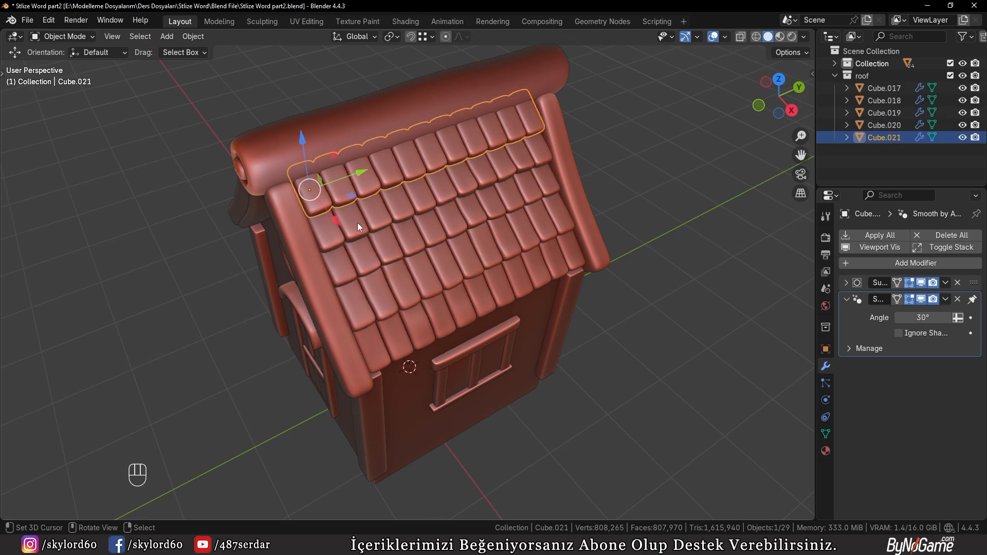
{"action": "left_click", "coordinate": [405, 302]}
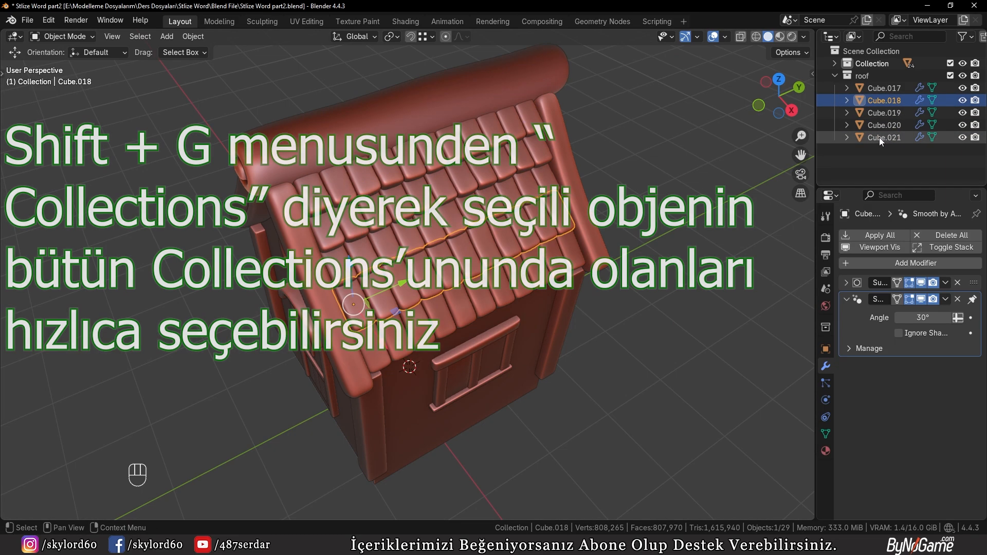
{"action": "left_click", "coordinate": [879, 137]}
{"action": "left_click", "coordinate": [878, 89], "text": "shift"}
{"action": "middle_click_drag", "start_coordinate": [562, 271], "coordinate": [519, 289]}
{"action": "scroll", "coordinate": [596, 233], "scroll_direction": "down", "scroll_amount": 2}
{"action": "key", "text": "shift+d"}
{"action": "right_click", "coordinate": [535, 307]}
{"action": "middle_click_drag", "start_coordinate": [480, 318], "coordinate": [499, 292]}
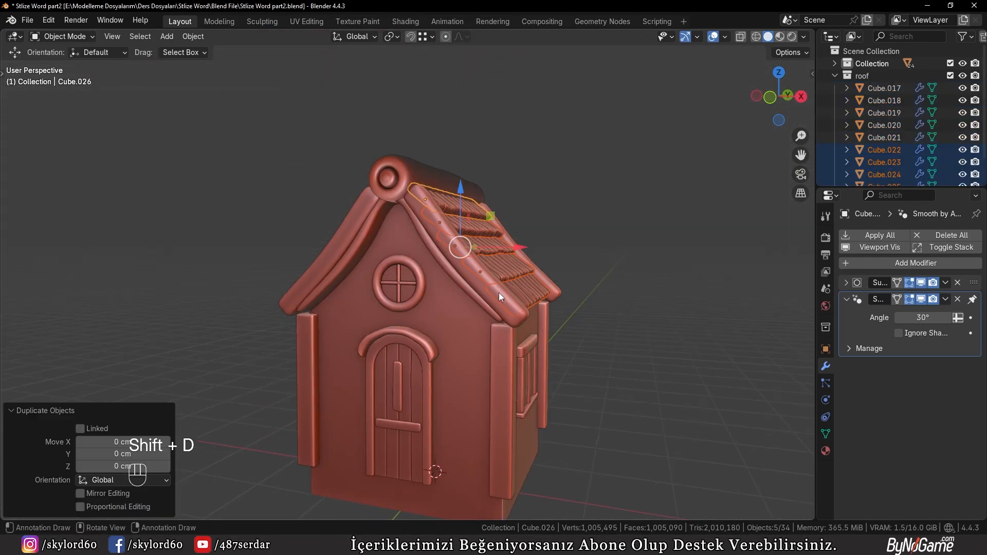
Step: Set the pivot point to 3D Cursor and mirror the duplicated tile rows along global X onto the opposite roof slope
{"action": "key", "text": "period"}
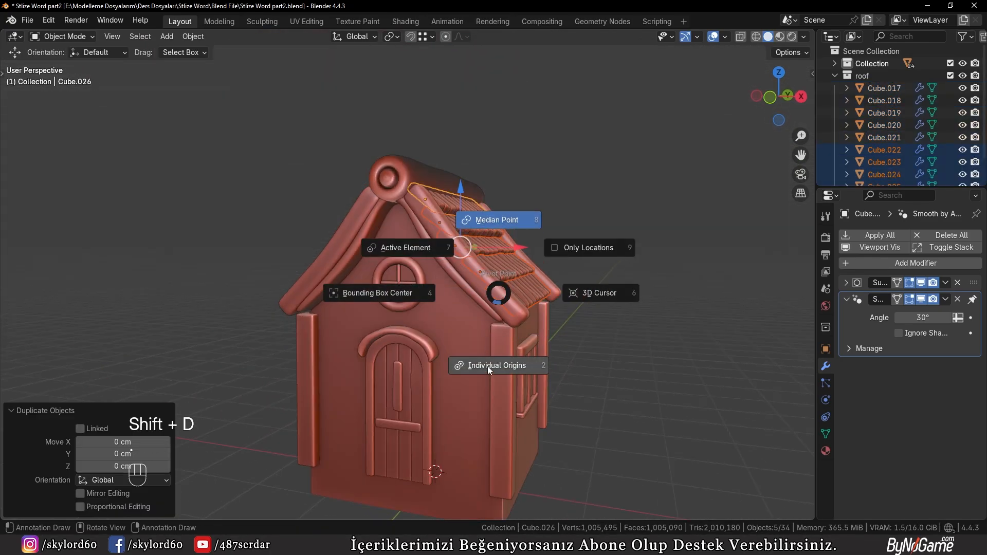
{"action": "left_click", "coordinate": [576, 295]}
{"action": "key", "text": "g"}
{"action": "right_click", "coordinate": [596, 264]}
{"action": "key", "text": "w"}
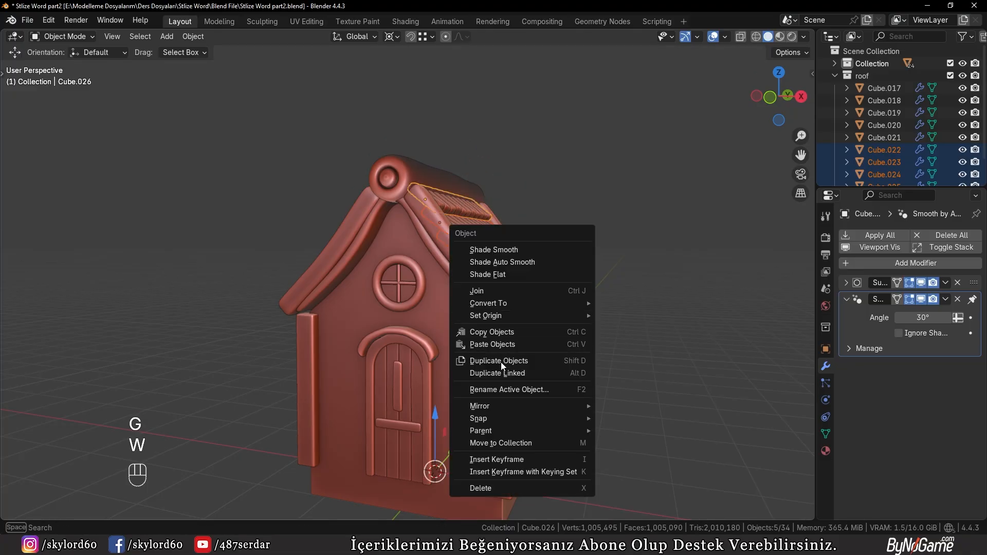
{"action": "mouse_move", "coordinate": [490, 406]}
{"action": "left_click", "coordinate": [622, 423]}
Step: Deselect the mirrored tile rows and set the pivot point back to Median Point
{"action": "middle_click_drag", "start_coordinate": [521, 338], "coordinate": [565, 337]}
{"action": "left_click", "coordinate": [264, 371]}
{"action": "middle_click_drag", "start_coordinate": [263, 371], "coordinate": [333, 320]}
{"action": "key", "text": "period"}
{"action": "left_click", "coordinate": [329, 230]}
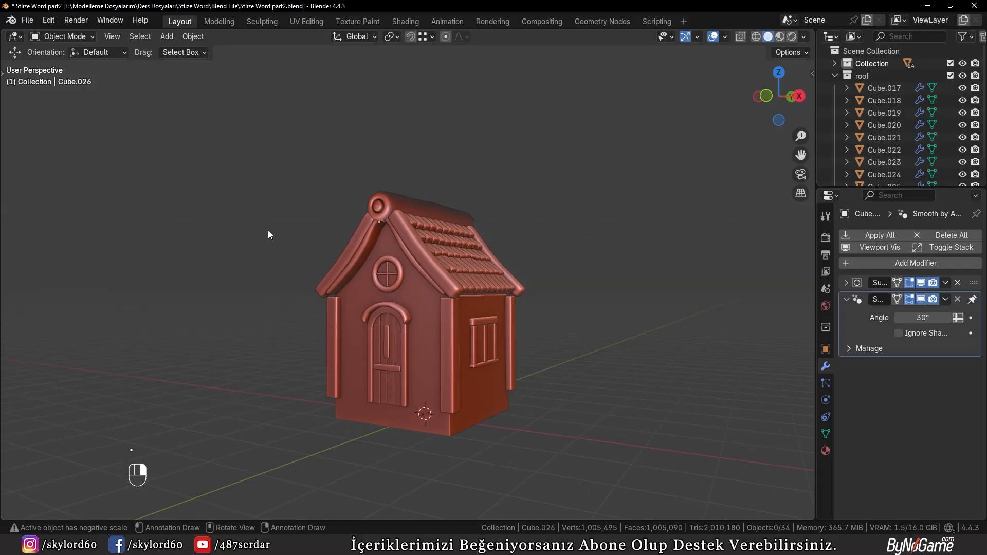
Step: Select all four corner posts of the house and open them together in Edit Mode
{"action": "middle_click_drag", "start_coordinate": [268, 230], "coordinate": [295, 324]}
{"action": "scroll", "coordinate": [295, 324], "scroll_direction": "up", "scroll_amount": 4}
{"action": "left_click", "coordinate": [288, 349]}
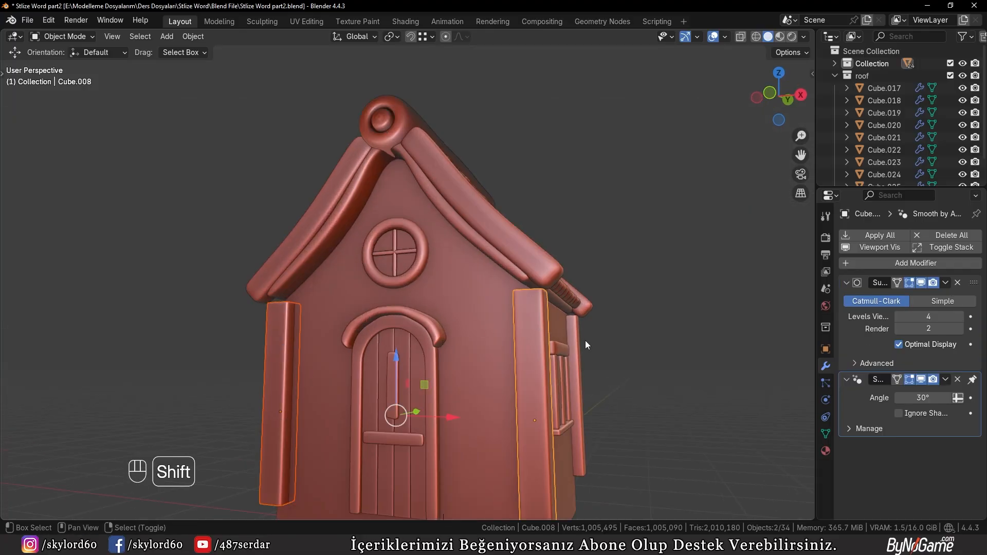
{"action": "left_click", "coordinate": [577, 371], "text": "shift"}
{"action": "middle_click_drag", "start_coordinate": [577, 370], "coordinate": [434, 349]}
{"action": "key", "text": "Tab"}
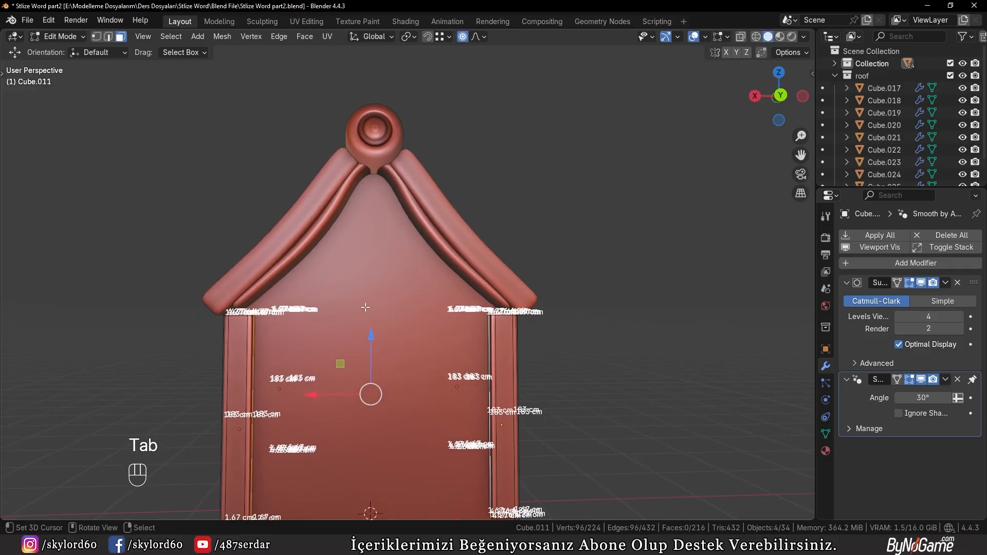
Step: Raise the top ends of the four corner posts about 13.8 cm along Z, return to Object Mode and deselect everything
{"action": "key", "text": "z"}
{"action": "key", "text": "b"}
{"action": "left_click_drag", "start_coordinate": [97, 253], "coordinate": [607, 327]}
{"action": "key", "text": "z"}
{"action": "scroll", "coordinate": [607, 327], "scroll_direction": "up", "scroll_amount": 3}
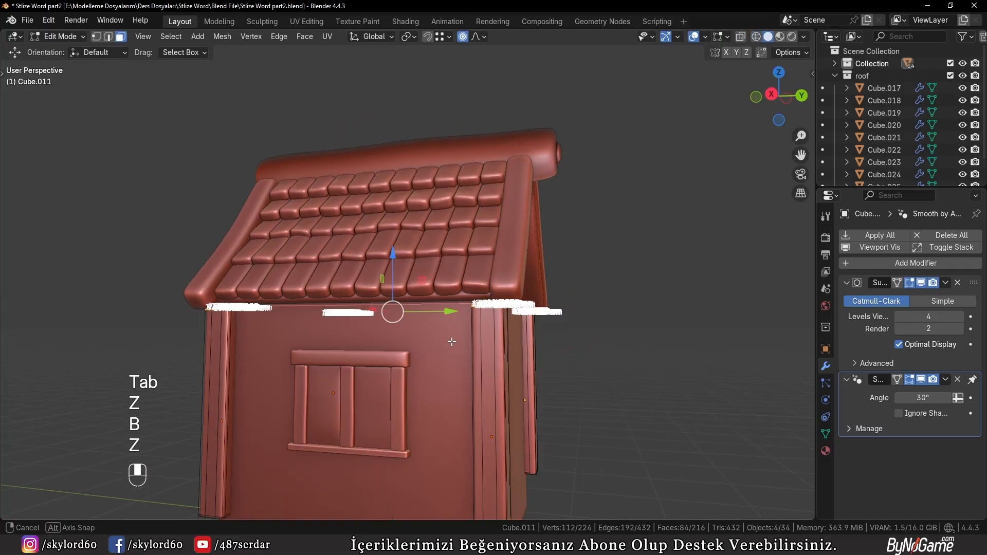
{"action": "mouse_move", "coordinate": [606, 327]}
{"action": "middle_mouse_down"}
{"action": "mouse_move", "coordinate": [514, 267]}
{"action": "mouse_move", "coordinate": [427, 324]}
{"action": "middle_mouse_up"}
{"action": "key", "text": "g"}
{"action": "key", "text": "z"}
{"action": "left_click", "coordinate": [420, 329]}
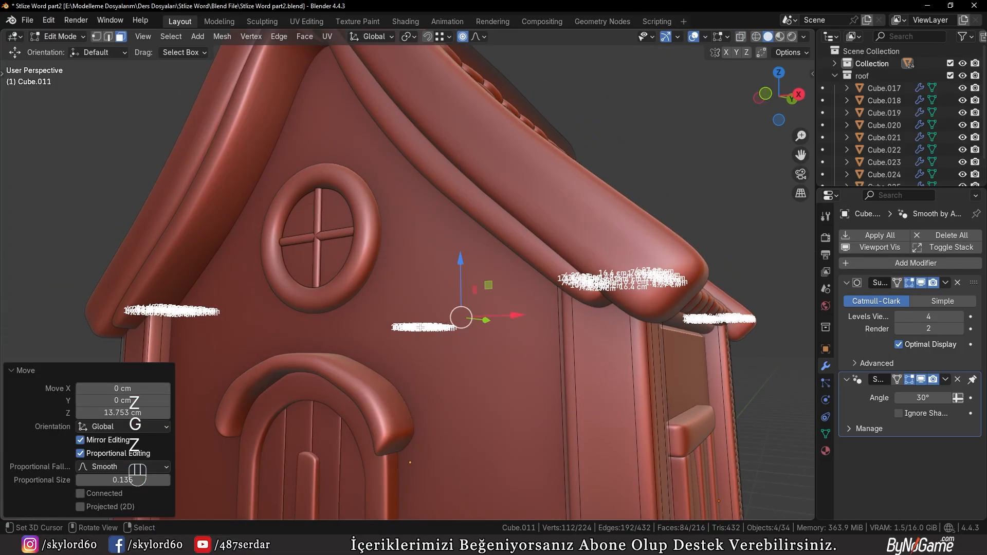
{"action": "key", "text": "Tab"}
{"action": "scroll", "coordinate": [418, 327], "scroll_direction": "down", "scroll_amount": 5}
{"action": "key", "text": "a"}
{"action": "key", "text": "a"}
Step: Open the roof slab under the tiles for editing and select the vertices of its lower eave end on the +X side
{"action": "middle_click_drag", "start_coordinate": [371, 325], "coordinate": [446, 298]}
{"action": "scroll", "coordinate": [362, 319], "scroll_direction": "up", "scroll_amount": 3}
{"action": "scroll", "coordinate": [393, 305], "scroll_direction": "up", "scroll_amount": 5}
{"action": "right_click", "coordinate": [327, 306]}
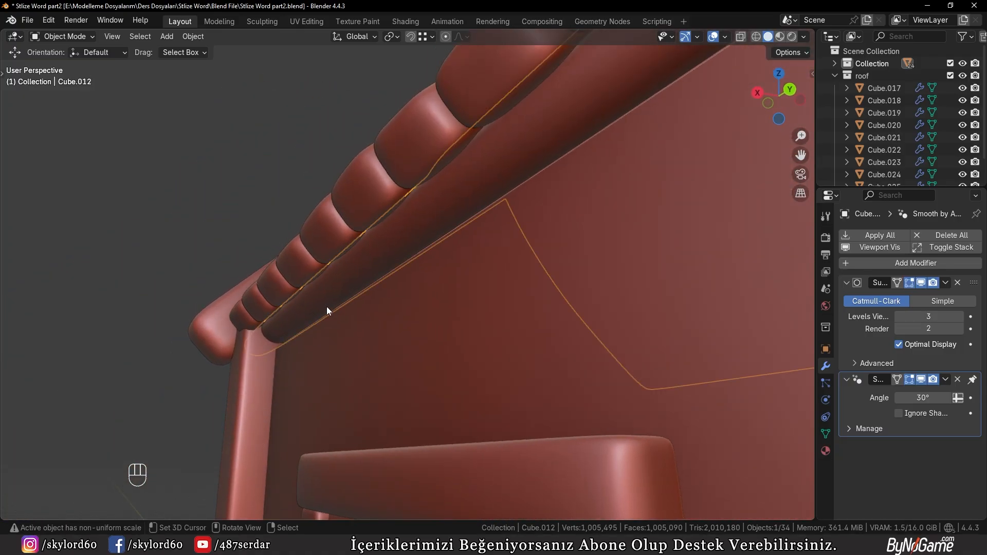
{"action": "key", "text": "Tab"}
{"action": "scroll", "coordinate": [329, 309], "scroll_direction": "down", "scroll_amount": 3}
{"action": "right_click", "coordinate": [338, 309]}
{"action": "middle_click_drag", "start_coordinate": [337, 310], "coordinate": [483, 315]}
{"action": "key", "text": "z"}
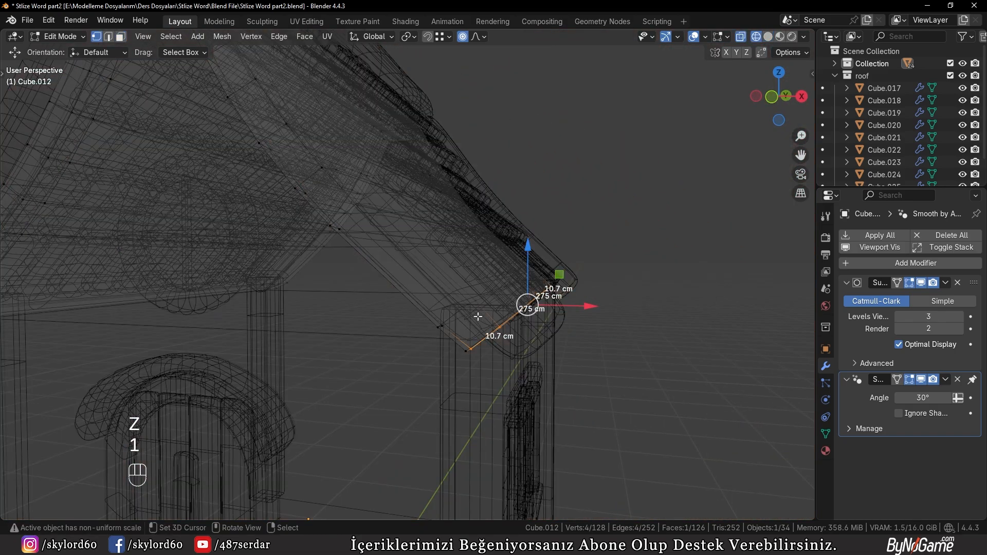
{"action": "key", "text": "KP_1"}
{"action": "key", "text": "b"}
{"action": "left_click_drag", "start_coordinate": [463, 265], "coordinate": [638, 355]}
Step: Move the slab's eave end about 13.3 cm along X and 8.2 cm down, and rotate it slightly
{"action": "scroll", "coordinate": [514, 329], "scroll_direction": "up", "scroll_amount": 6}
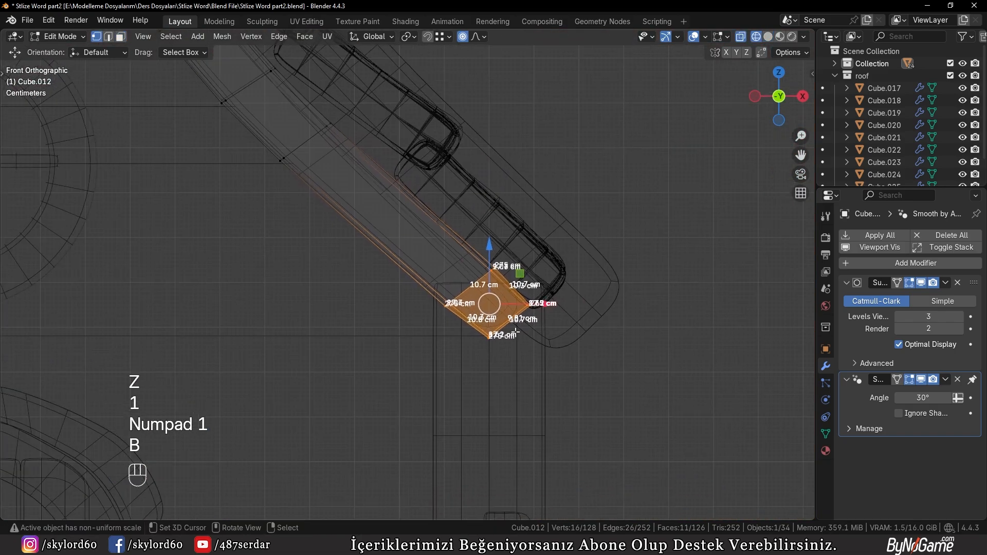
{"action": "key", "text": "g"}
{"action": "left_click", "coordinate": [641, 376]}
{"action": "key", "text": "r"}
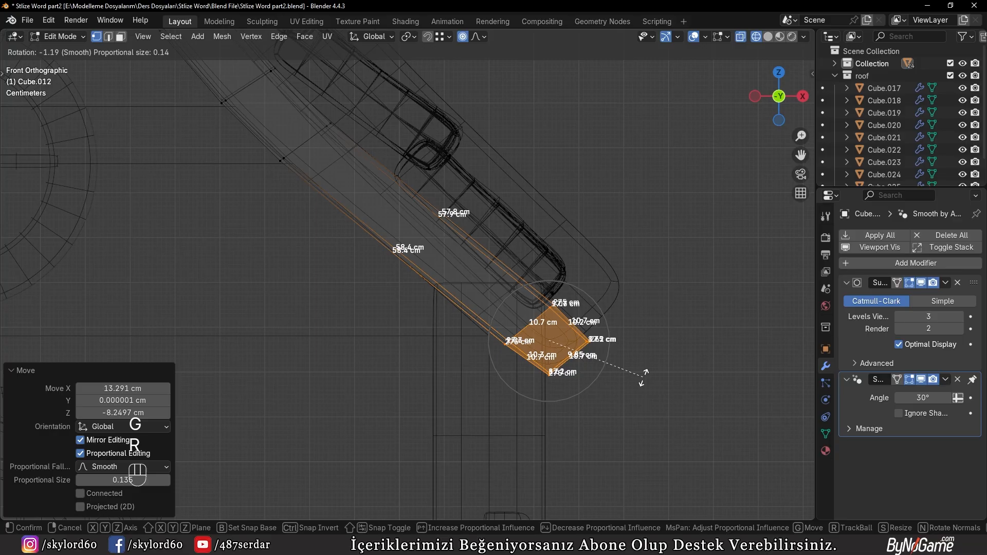
{"action": "left_click", "coordinate": [642, 375]}
Step: Nudge the slab's eave end slightly inward and up in front view, and return to Object Mode
{"action": "key", "text": "Tab"}
{"action": "key", "text": "Tab"}
{"action": "key", "text": "KP_1"}
{"action": "key", "text": "z"}
{"action": "key", "text": "g"}
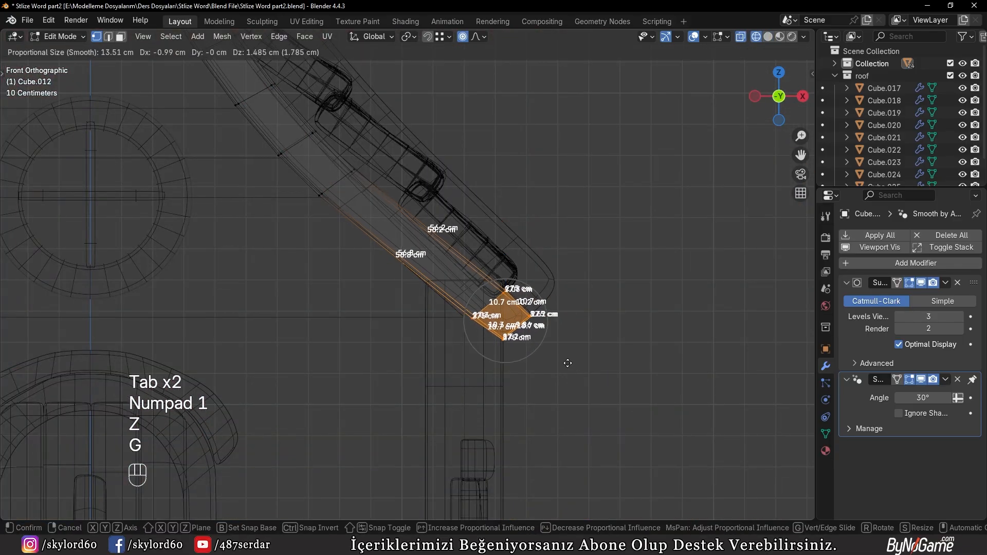
{"action": "left_click", "coordinate": [562, 360]}
{"action": "key", "text": "z"}
{"action": "key", "text": "Tab"}
Step: Select the five tile rows Cube.017 to Cube.021 on the +X roof slope
{"action": "middle_click_drag", "start_coordinate": [593, 357], "coordinate": [442, 310]}
{"action": "left_click", "coordinate": [446, 308]}
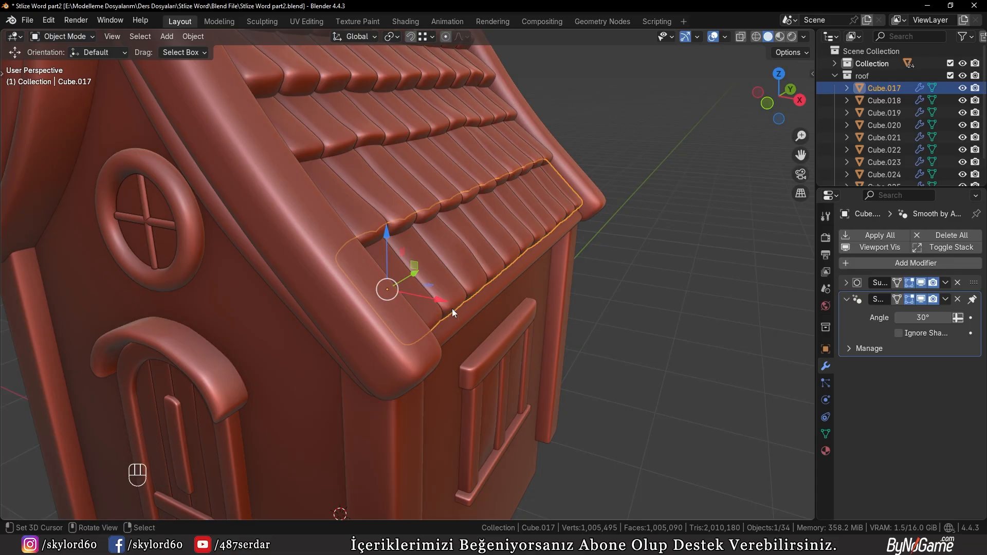
{"action": "scroll", "coordinate": [452, 309], "scroll_direction": "down", "scroll_amount": 3}
{"action": "middle_click_drag", "start_coordinate": [452, 310], "coordinate": [421, 323]}
{"action": "left_click", "coordinate": [421, 324]}
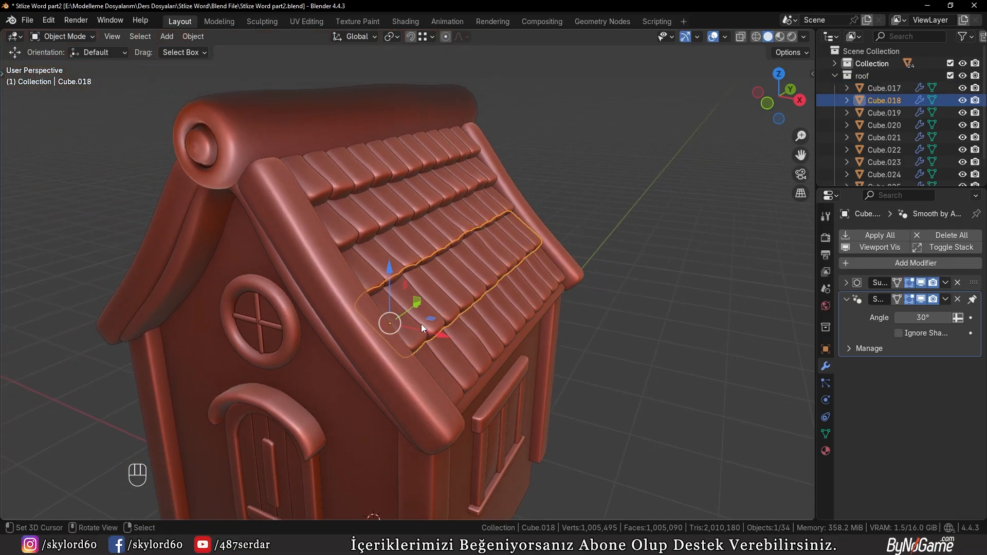
{"action": "left_click", "coordinate": [464, 374], "text": "shift"}
{"action": "left_click", "coordinate": [350, 216], "text": "shift"}
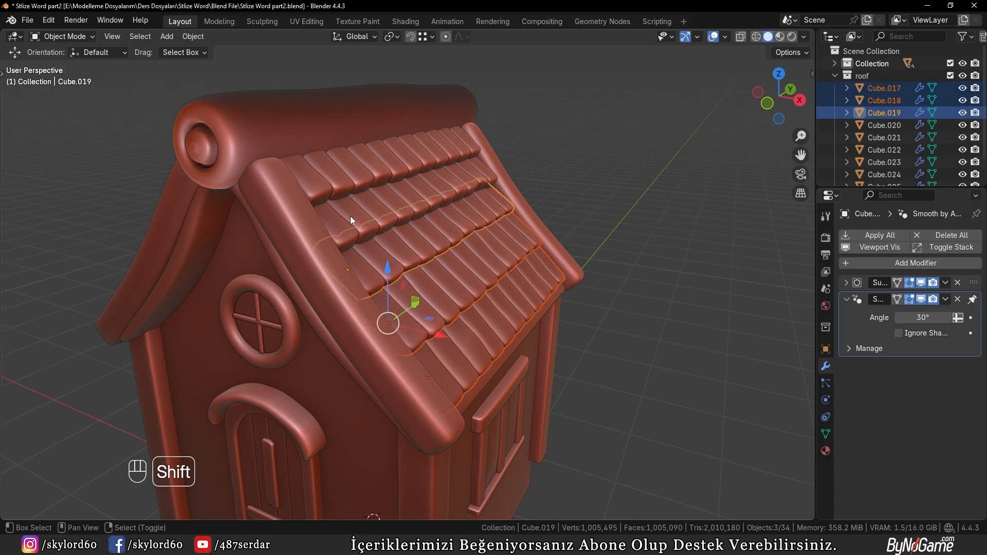
{"action": "left_click", "coordinate": [340, 191], "text": "shift"}
{"action": "left_click", "coordinate": [331, 168], "text": "shift"}
Step: Move the selected tile rows about 7.5 cm along X and 6.9 cm down in front view
{"action": "key", "text": "KP_1"}
{"action": "key", "text": "z"}
{"action": "key", "text": "g"}
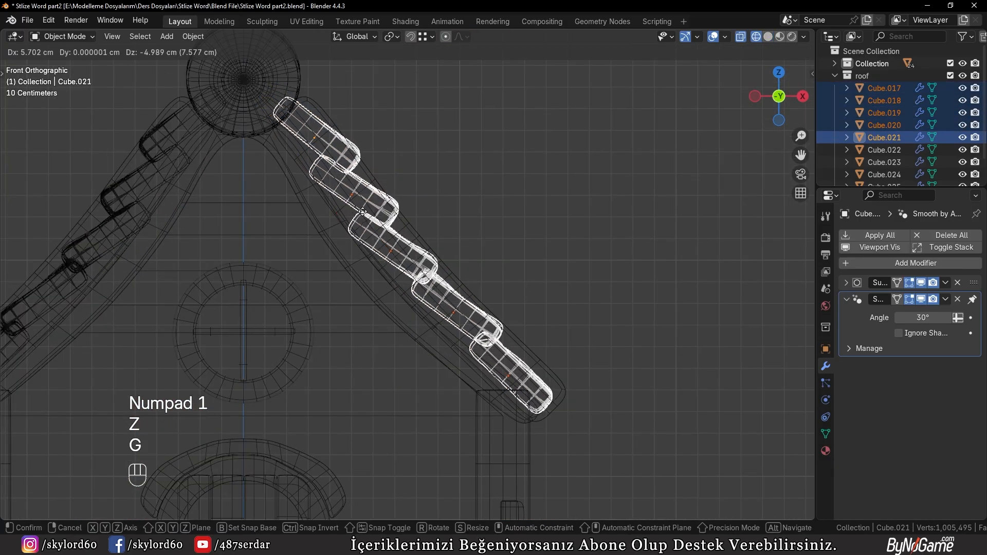
{"action": "left_click", "coordinate": [406, 241], "text": "shift"}
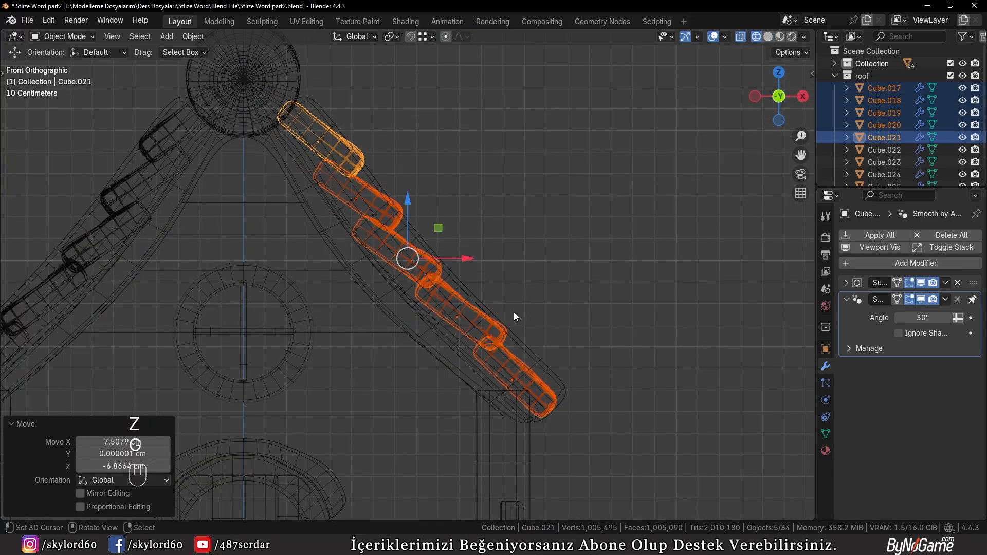
{"action": "key", "text": "z"}
{"action": "mouse_move", "coordinate": [545, 321]}
{"action": "middle_mouse_down"}
{"action": "mouse_move", "coordinate": [598, 339]}
{"action": "mouse_move", "coordinate": [419, 227]}
{"action": "mouse_move", "coordinate": [416, 204]}
{"action": "mouse_move", "coordinate": [504, 254]}
{"action": "middle_mouse_up"}
{"action": "scroll", "coordinate": [504, 254], "scroll_direction": "down", "scroll_amount": 5}
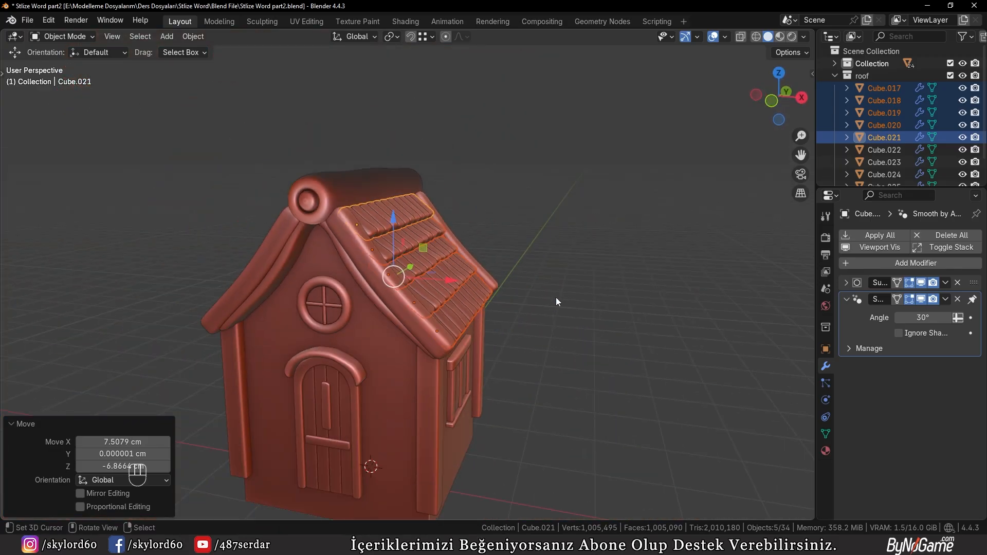
Step: Open the front roof beam on the +X slope for editing and select the vertices of its lower end
{"action": "left_click", "coordinate": [591, 329]}
{"action": "middle_click_drag", "start_coordinate": [683, 371], "coordinate": [694, 322]}
{"action": "key", "text": "KP_1"}
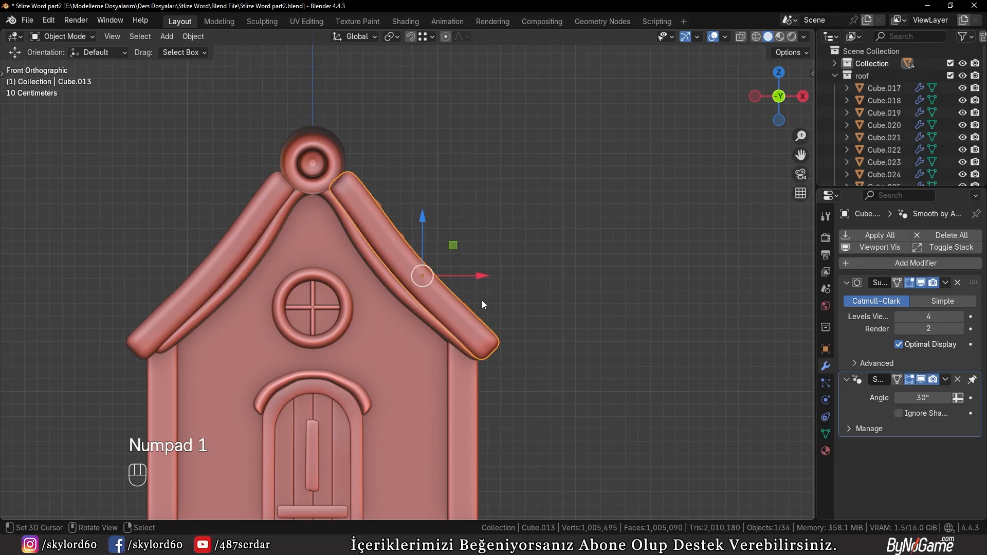
{"action": "key", "text": "g"}
{"action": "left_click", "coordinate": [519, 355]}
{"action": "mouse_move", "coordinate": [519, 355]}
{"action": "middle_mouse_down"}
{"action": "mouse_move", "coordinate": [498, 350]}
{"action": "mouse_move", "coordinate": [461, 304]}
{"action": "mouse_move", "coordinate": [495, 329]}
{"action": "middle_mouse_up"}
{"action": "key", "text": "Tab"}
{"action": "key", "text": "KP_1"}
{"action": "key", "text": "z"}
{"action": "key", "text": "b"}
{"action": "left_click_drag", "start_coordinate": [446, 320], "coordinate": [551, 390]}
{"action": "key", "text": "z"}
Step: Move the beam's lower end outward and down, rotate it slightly, fine-tune its position and leave Edit Mode
{"action": "scroll", "coordinate": [551, 391], "scroll_direction": "up", "scroll_amount": 3}
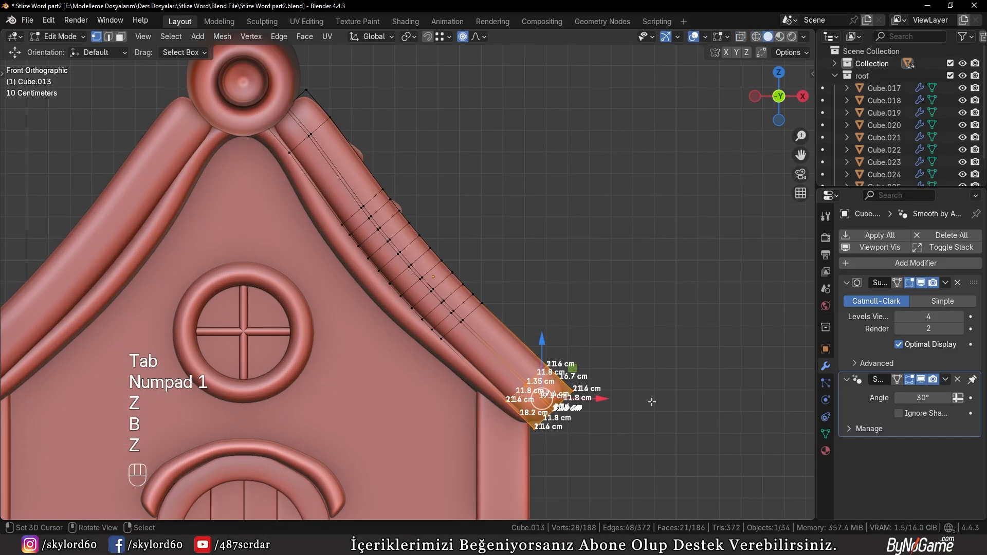
{"action": "key", "text": "g"}
{"action": "left_click", "coordinate": [637, 385]}
{"action": "key", "text": "r"}
{"action": "left_click", "coordinate": [640, 385]}
{"action": "key", "text": "g"}
{"action": "left_click", "coordinate": [642, 386]}
{"action": "scroll", "coordinate": [642, 386], "scroll_direction": "down", "scroll_amount": 3}
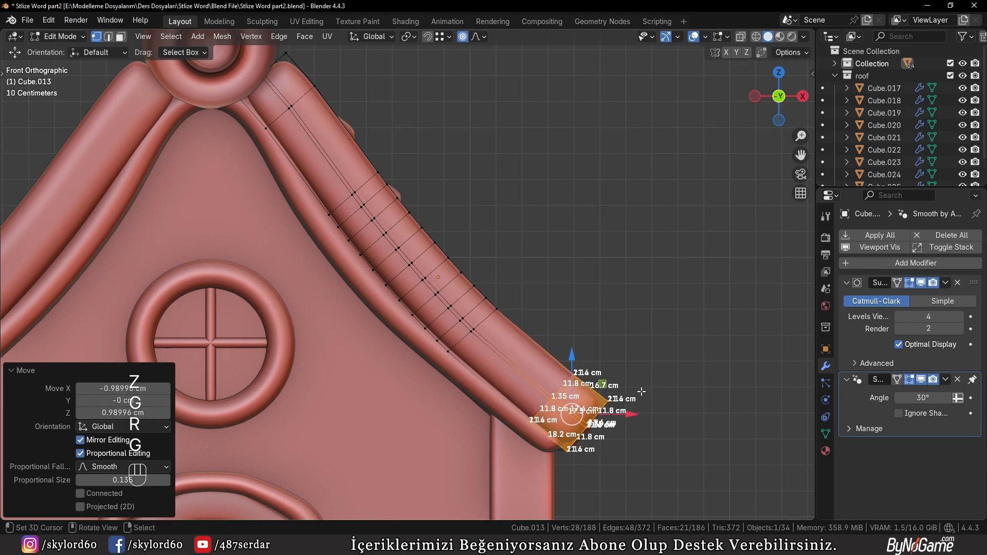
{"action": "middle_click_drag", "start_coordinate": [642, 385], "coordinate": [761, 355], "text": "shift"}
{"action": "key", "text": "Tab"}
Step: Open the front roof beam on the -X slope for editing and select the vertices of its lower end
{"action": "scroll", "coordinate": [334, 351], "scroll_direction": "up", "scroll_amount": 2}
{"action": "left_click", "coordinate": [334, 352]}
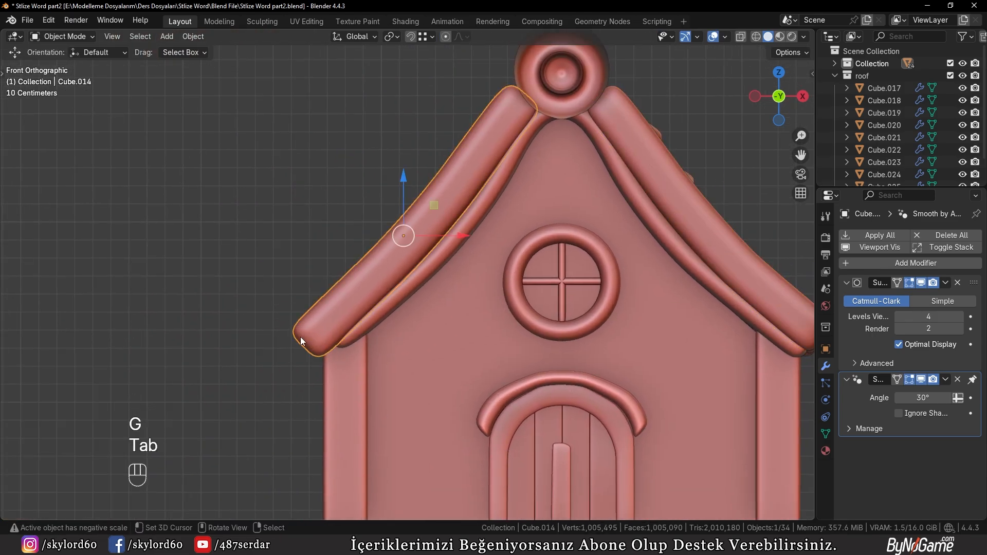
{"action": "key", "text": "Tab"}
{"action": "key", "text": "z"}
{"action": "key", "text": "b"}
{"action": "left_click_drag", "start_coordinate": [227, 284], "coordinate": [360, 367]}
{"action": "key", "text": "z"}
Step: Move this lower beam end about 2 cm outward and 3.4 cm up, rotate it slightly, nudge it and leave Edit Mode
{"action": "key", "text": "g"}
{"action": "left_click", "coordinate": [451, 380]}
{"action": "key", "text": "r"}
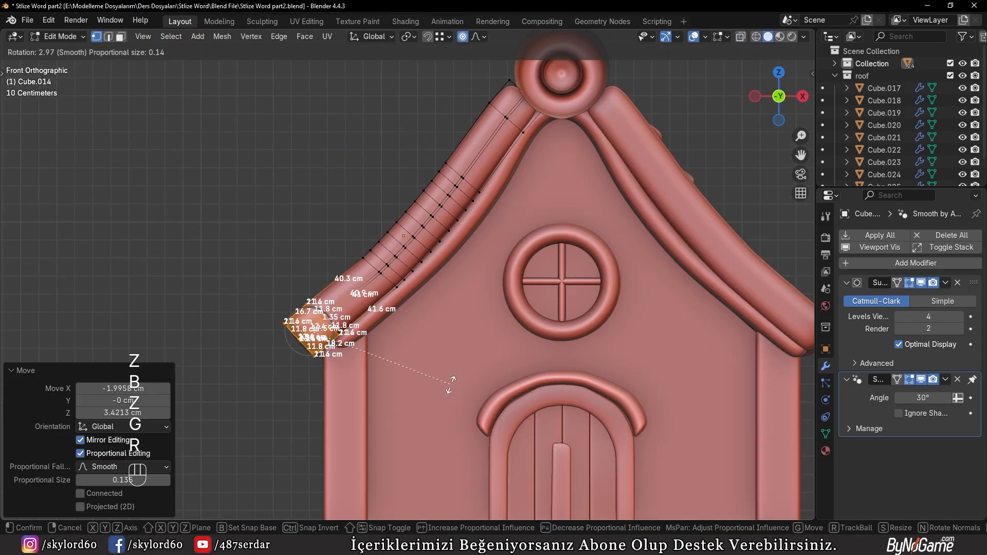
{"action": "left_click", "coordinate": [451, 386]}
{"action": "key", "text": "g"}
{"action": "left_click", "coordinate": [451, 389]}
{"action": "key", "text": "Tab"}
Step: Delete the two roof beams at the back of the house
{"action": "middle_click_drag", "start_coordinate": [451, 389], "coordinate": [255, 324]}
{"action": "left_click", "coordinate": [339, 375]}
{"action": "scroll", "coordinate": [306, 359], "scroll_direction": "up", "scroll_amount": 4}
{"action": "left_click", "coordinate": [245, 213]}
{"action": "scroll", "coordinate": [242, 208], "scroll_direction": "down", "scroll_amount": 3}
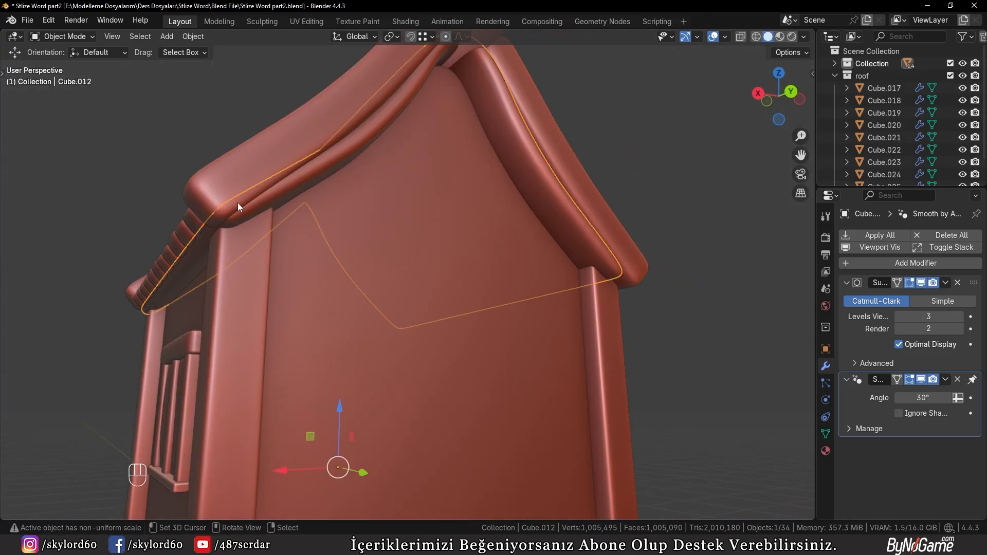
{"action": "middle_click_drag", "start_coordinate": [237, 202], "coordinate": [432, 214]}
{"action": "left_click", "coordinate": [570, 220], "text": "shift"}
{"action": "key", "text": "x"}
{"action": "left_click", "coordinate": [570, 220]}
{"action": "scroll", "coordinate": [366, 212], "scroll_direction": "down", "scroll_amount": 5}
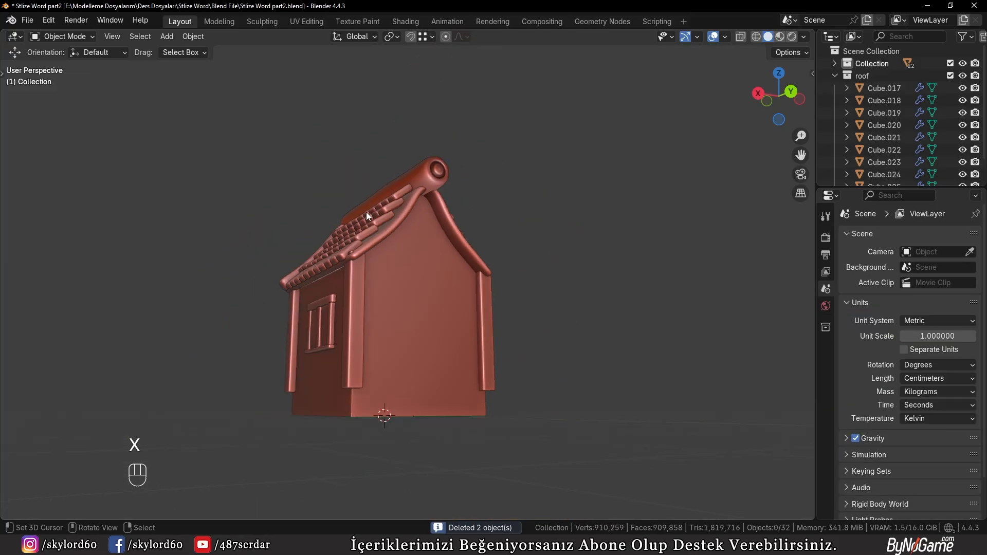
Step: Select both front roof beams and duplicate them in place
{"action": "middle_click_drag", "start_coordinate": [366, 211], "coordinate": [403, 272]}
{"action": "left_click", "coordinate": [394, 279], "text": "shift"}
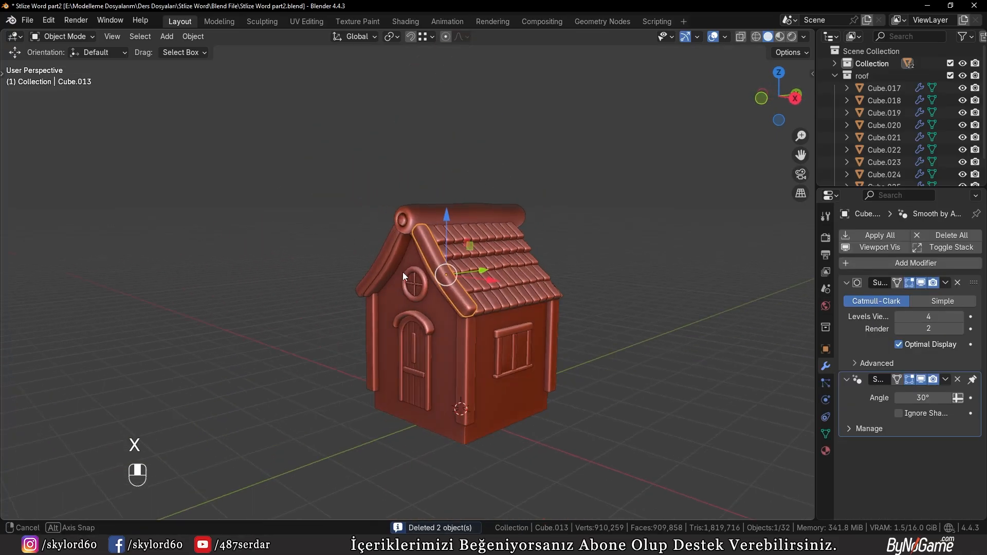
{"action": "left_click", "coordinate": [357, 261], "text": "shift"}
{"action": "key", "text": "shift+d"}
{"action": "right_click", "coordinate": [326, 241]}
{"action": "key", "text": "m"}
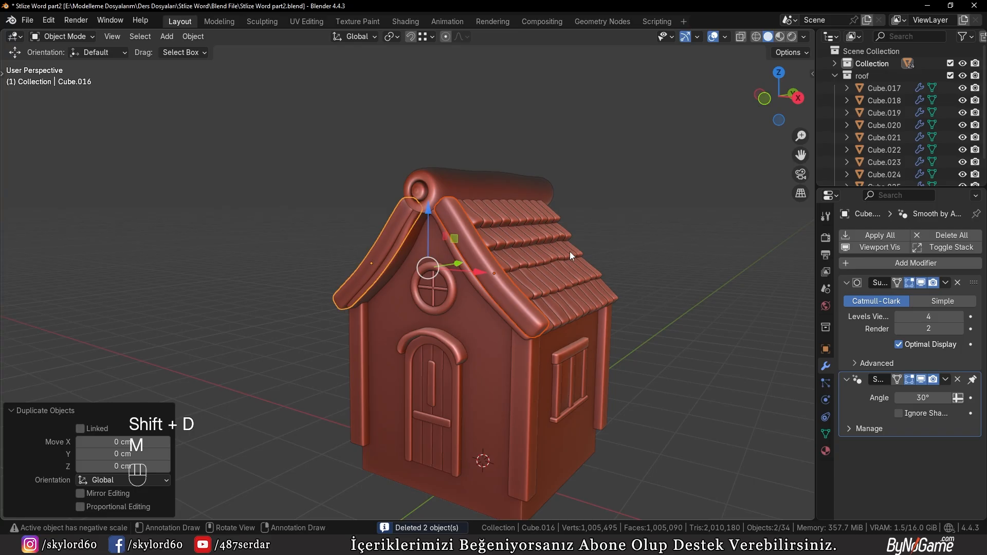
{"action": "middle_click_drag", "start_coordinate": [516, 253], "coordinate": [481, 264]}
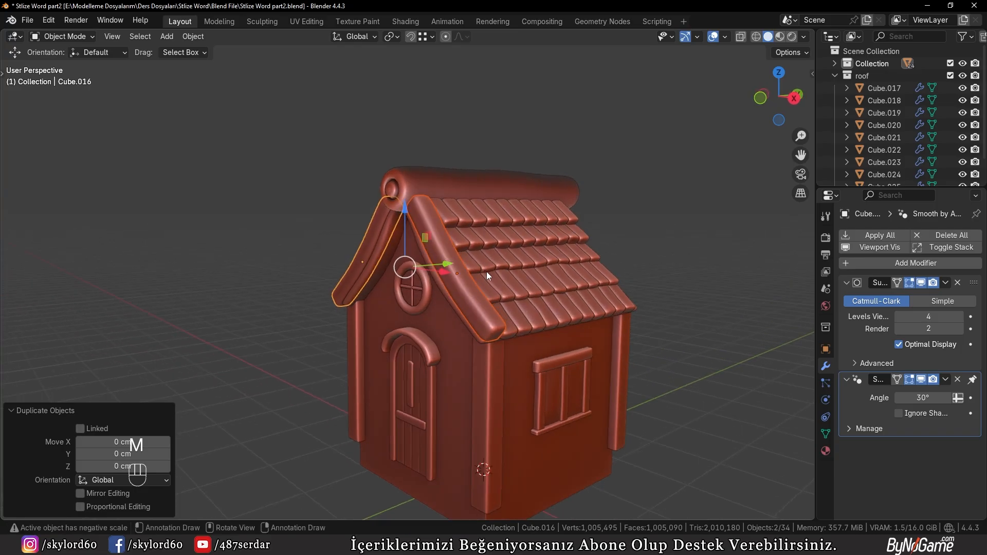
Step: Set the pivot point to 3D Cursor and mirror the duplicated beams along global Y onto the back of the house
{"action": "key", "text": "period"}
{"action": "left_click", "coordinate": [581, 281]}
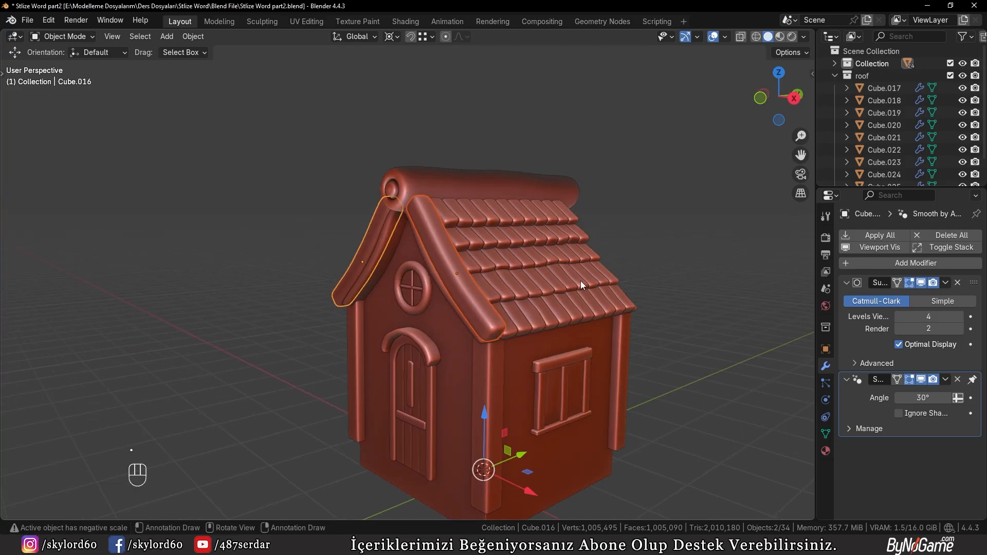
{"action": "key", "text": "w"}
{"action": "mouse_move", "coordinate": [380, 280]}
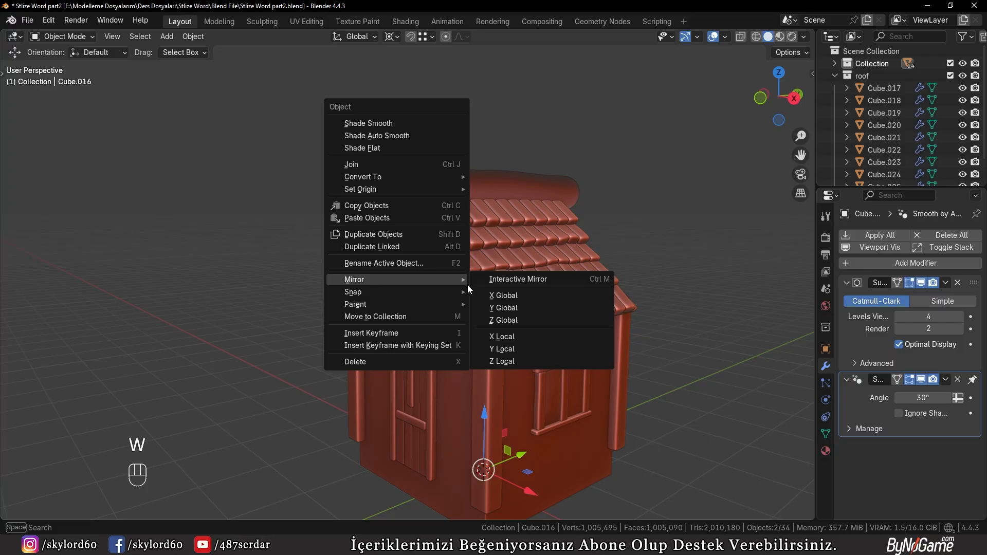
{"action": "left_click", "coordinate": [509, 309]}
{"action": "middle_click_drag", "start_coordinate": [476, 297], "coordinate": [522, 302]}
Step: Set the pivot point back to Median Point and deselect the mirrored roof beams
{"action": "key", "text": "period"}
{"action": "left_click", "coordinate": [493, 229]}
{"action": "left_click", "coordinate": [314, 266]}
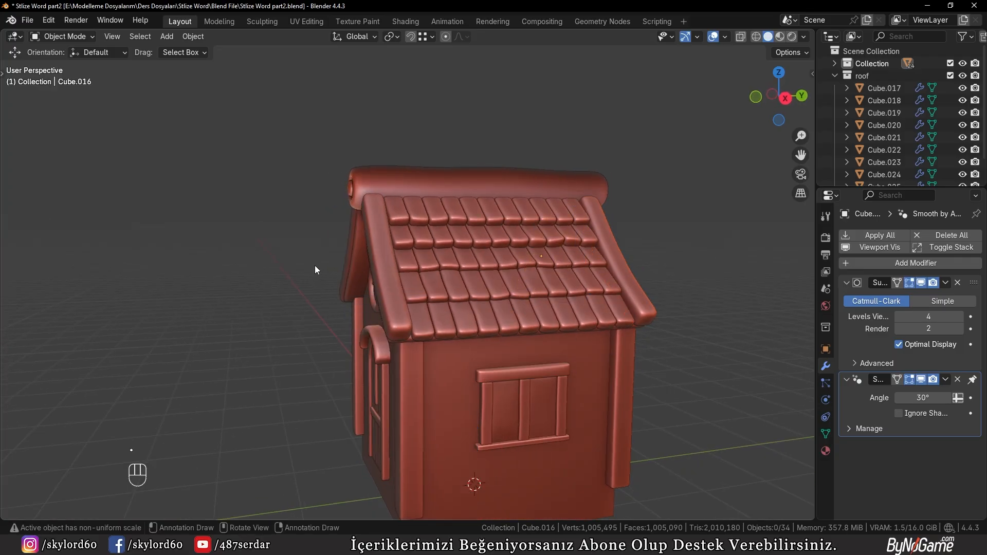
{"action": "scroll", "coordinate": [315, 265], "scroll_direction": "down", "scroll_amount": 2}
{"action": "middle_click_drag", "start_coordinate": [314, 266], "coordinate": [284, 264]}
{"action": "scroll", "coordinate": [293, 267], "scroll_direction": "up", "scroll_amount": 3}
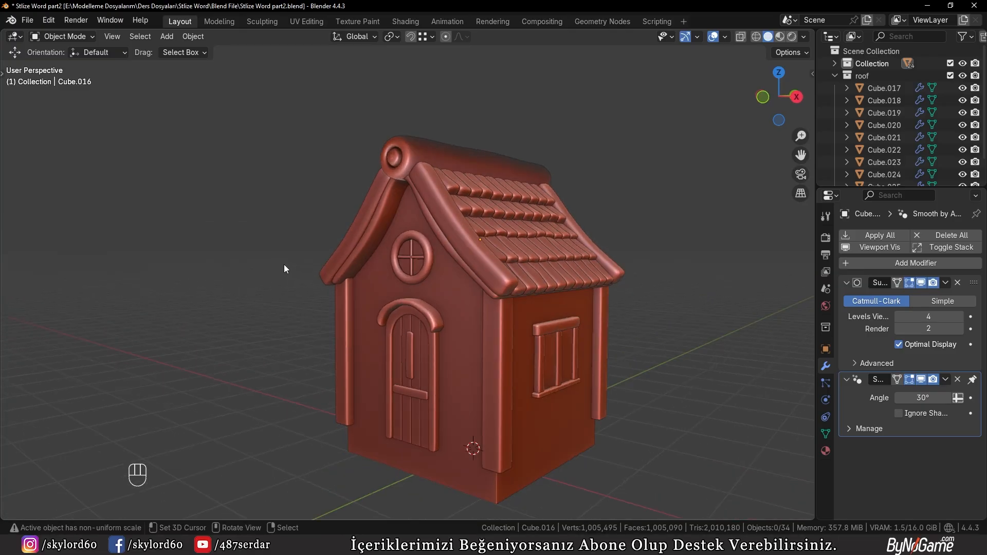